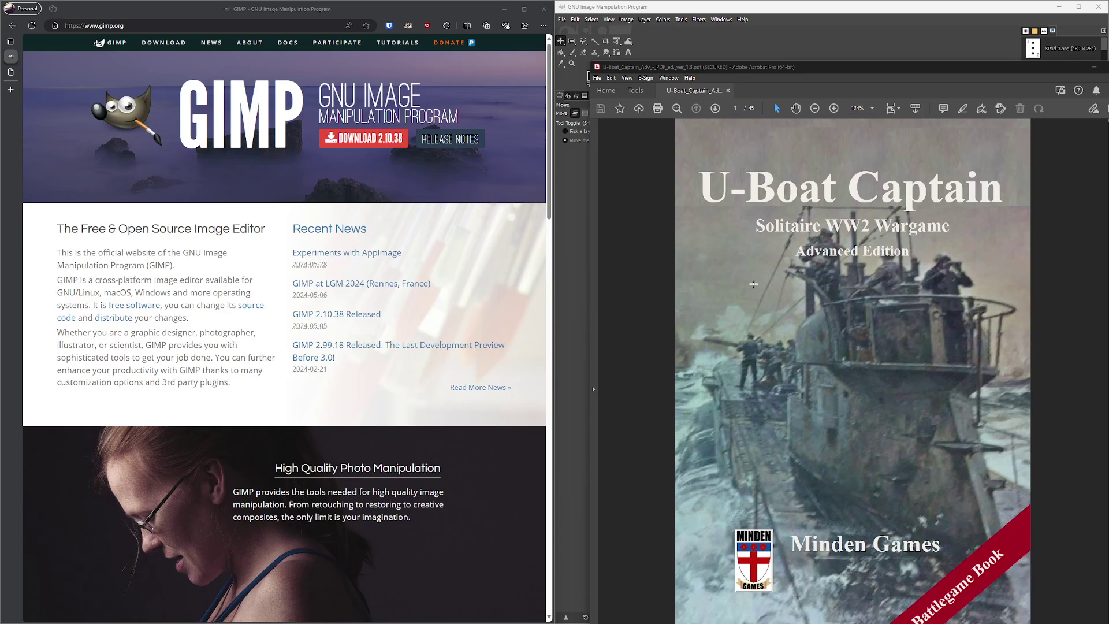
- Jump to page 11 of the U-Boat Captain PDF and skim the book to find the Components Section title page
{"action": "type", "text": "11"}
{"action": "key", "text": "Return"}
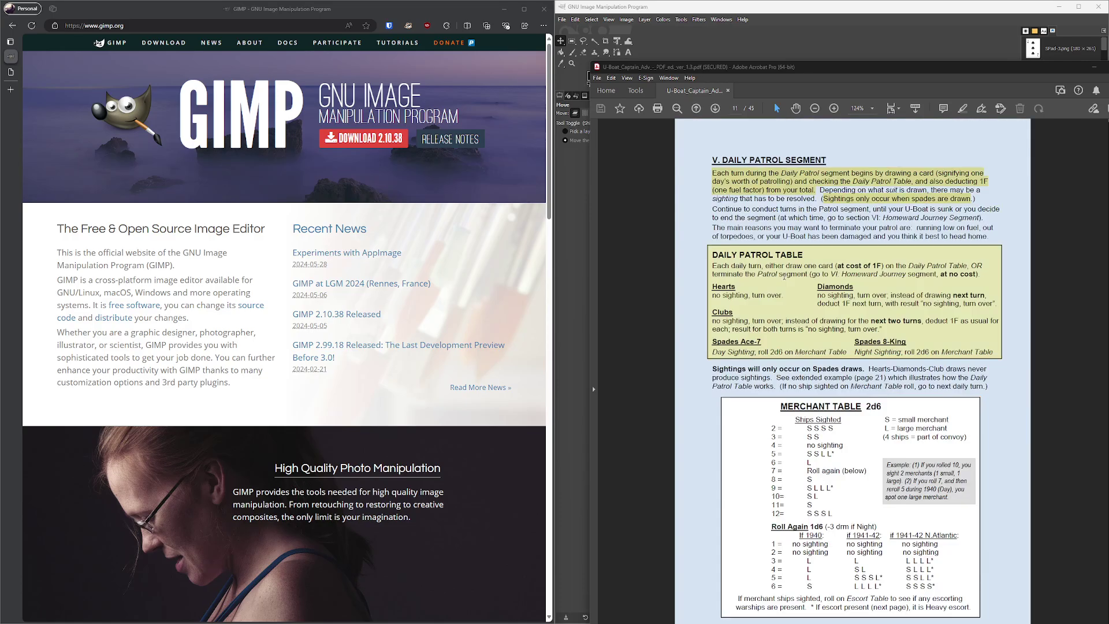
{"action": "scroll", "coordinate": [784, 276], "scroll_direction": "up", "scroll_amount": 5}
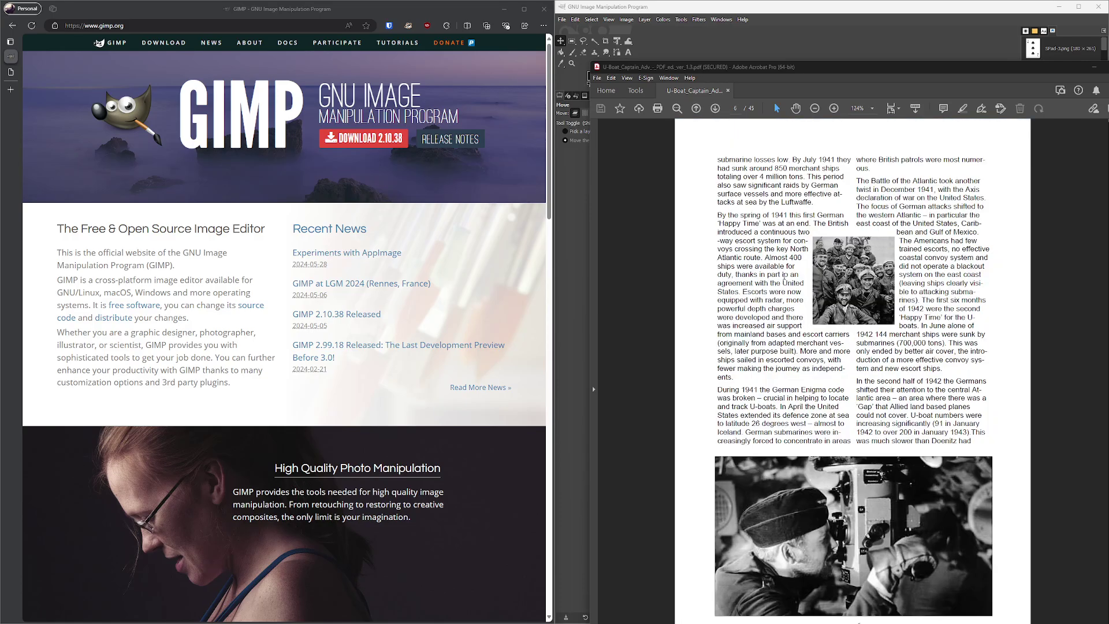
{"action": "scroll", "coordinate": [845, 278], "scroll_direction": "down", "scroll_amount": 20}
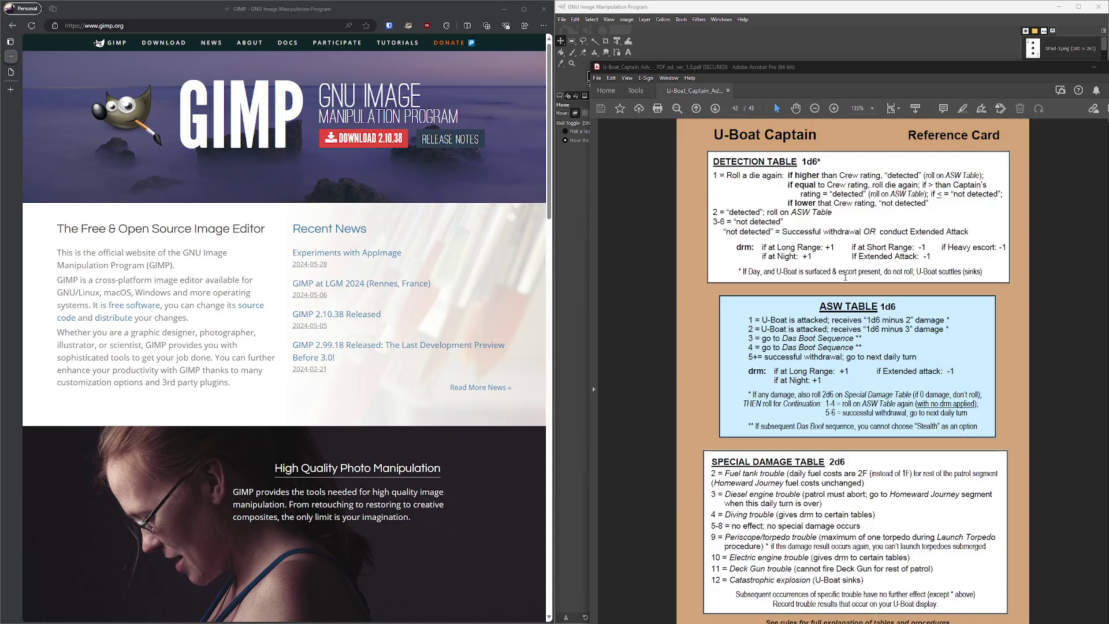
{"action": "scroll", "coordinate": [844, 278], "scroll_direction": "up", "scroll_amount": 4}
{"action": "scroll", "coordinate": [845, 277], "scroll_direction": "up", "scroll_amount": 7}
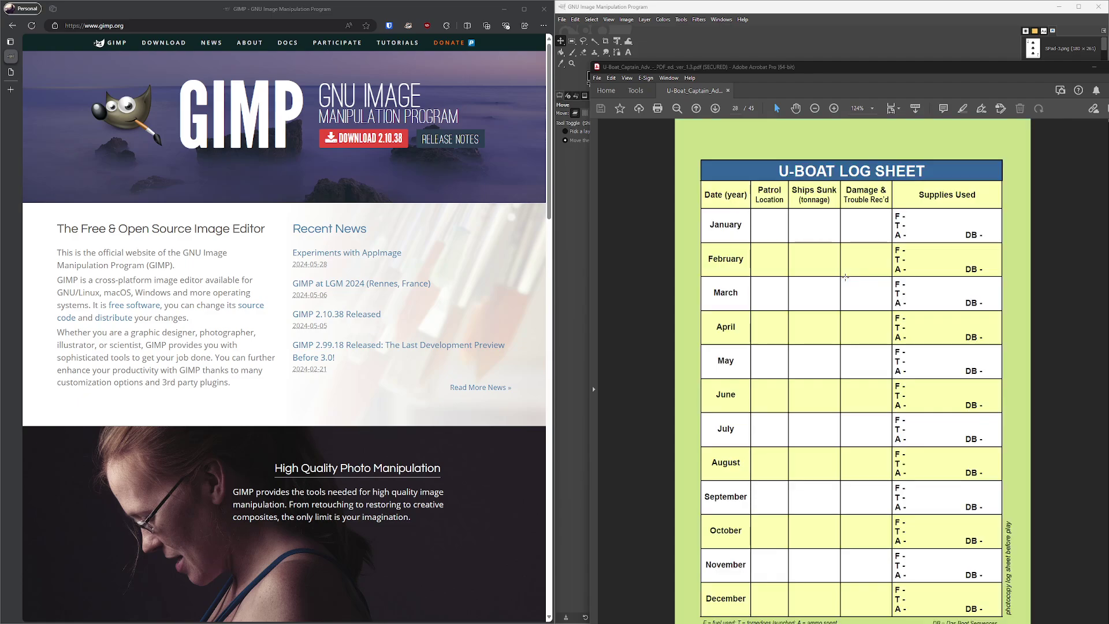
{"action": "scroll", "coordinate": [765, 249], "scroll_direction": "up", "scroll_amount": 1}
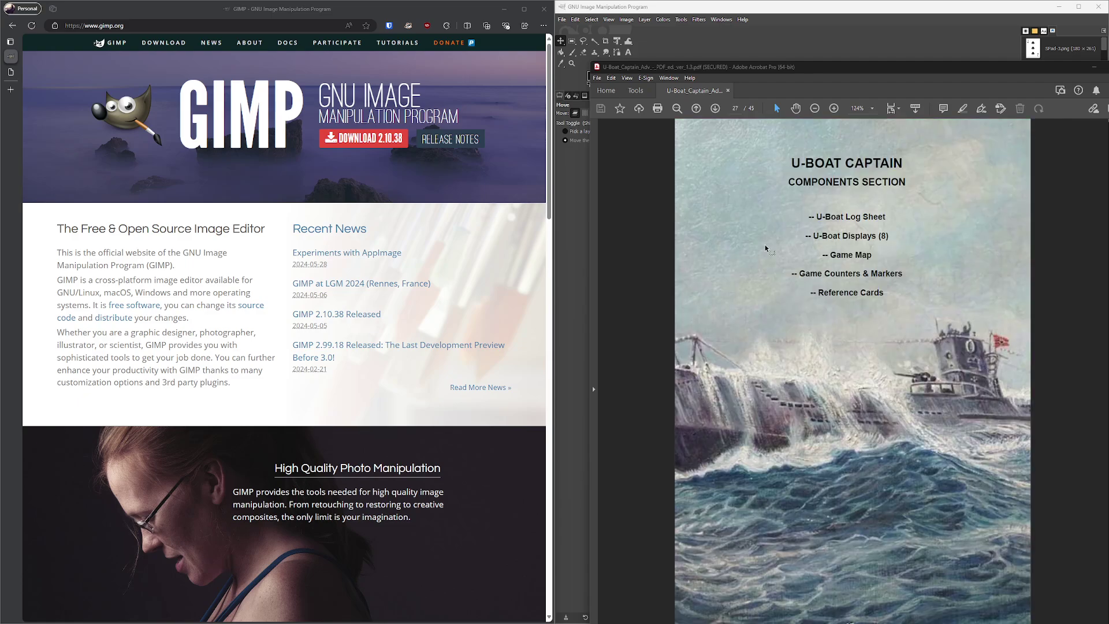
- Examine the component pages from the U-Boat Log Sheet through the U-Boat displays and game map to the counter sheet
{"action": "scroll", "coordinate": [821, 335], "scroll_direction": "down", "scroll_amount": 1}
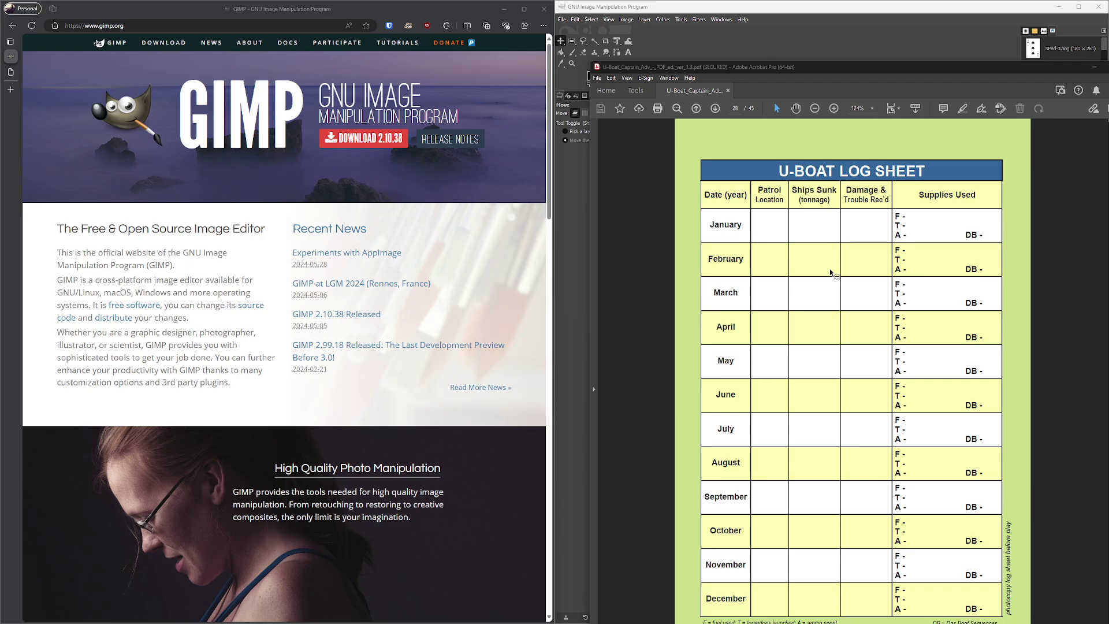
{"action": "scroll", "coordinate": [820, 381], "scroll_direction": "down", "scroll_amount": 2}
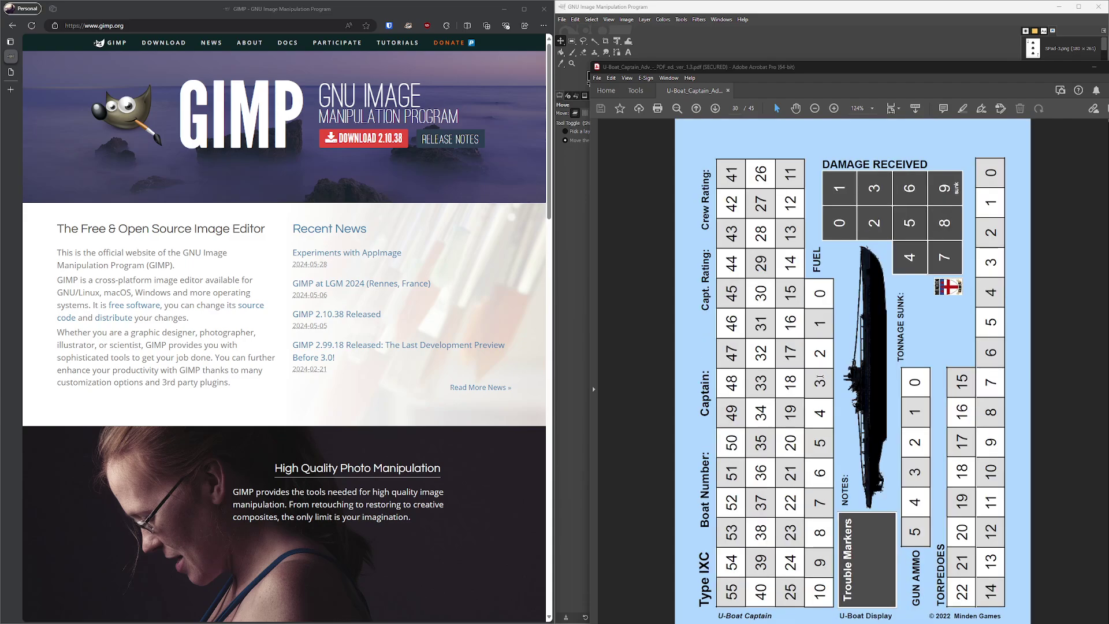
{"action": "scroll", "coordinate": [820, 375], "scroll_direction": "up", "scroll_amount": 1}
{"action": "scroll", "coordinate": [820, 375], "scroll_direction": "down", "scroll_amount": 1}
{"action": "scroll", "coordinate": [836, 403], "scroll_direction": "down", "scroll_amount": 1}
{"action": "scroll", "coordinate": [835, 403], "scroll_direction": "down", "scroll_amount": 3}
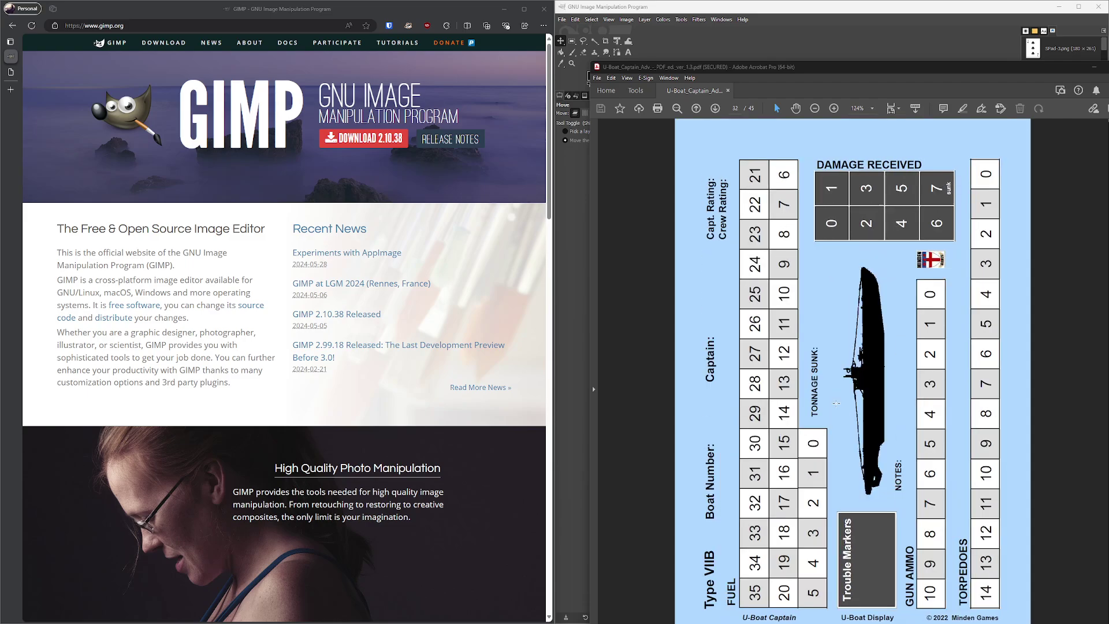
{"action": "scroll", "coordinate": [836, 403], "scroll_direction": "down", "scroll_amount": 1}
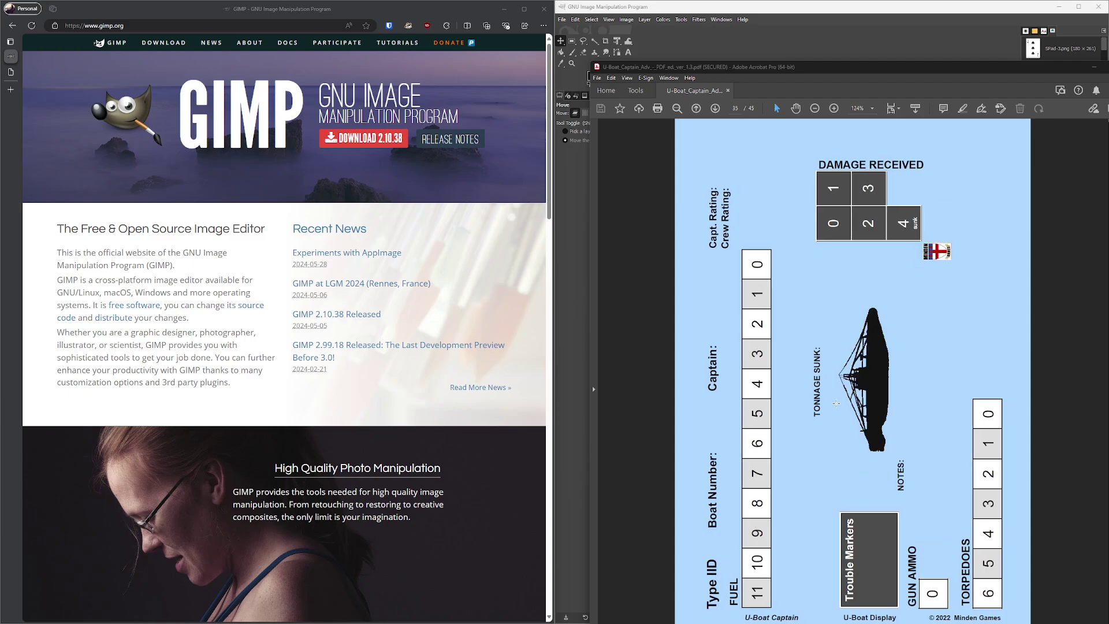
{"action": "scroll", "coordinate": [835, 402], "scroll_direction": "down", "scroll_amount": 2}
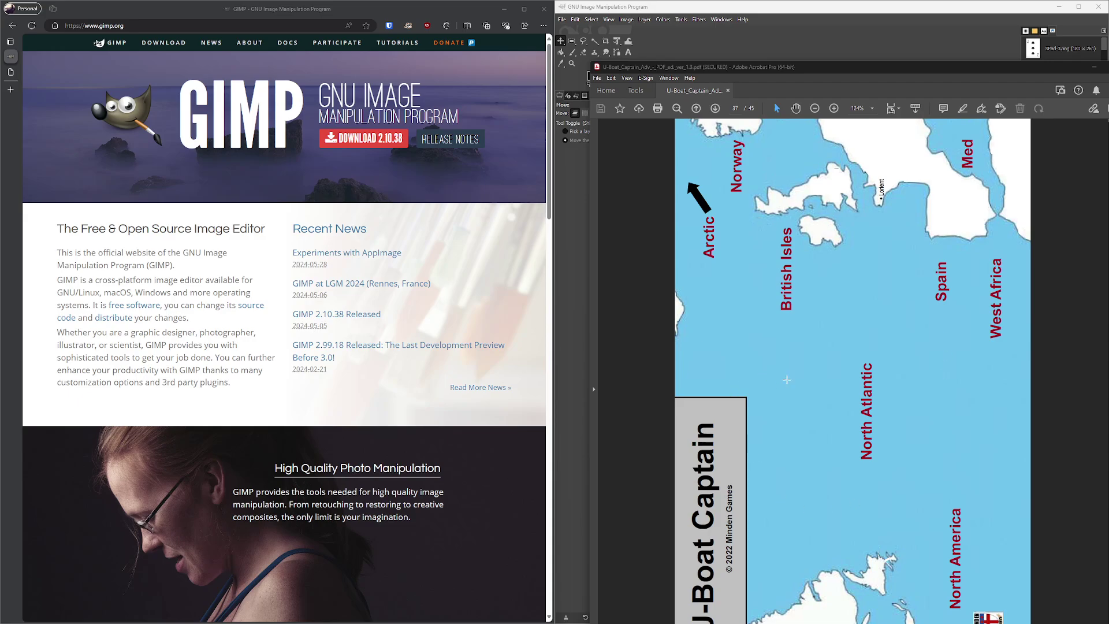
{"action": "scroll", "coordinate": [793, 383], "scroll_direction": "down", "scroll_amount": 2}
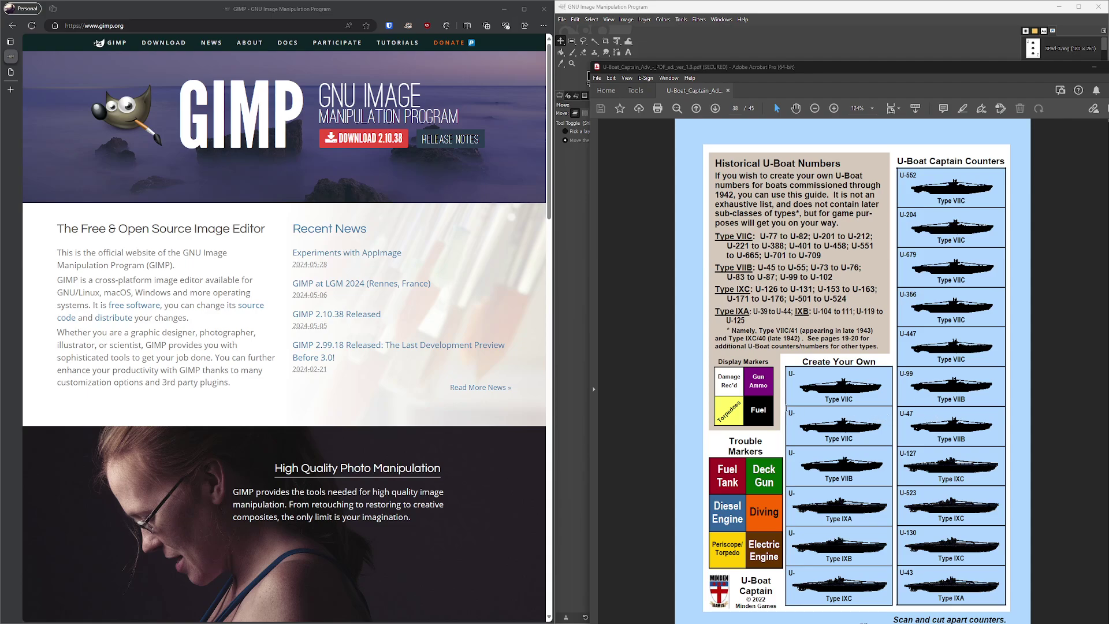
- Compare the trouble marker box on the Type IIB display page with the markers on the counter sheet
{"action": "scroll", "coordinate": [750, 409], "scroll_direction": "up", "scroll_amount": 5}
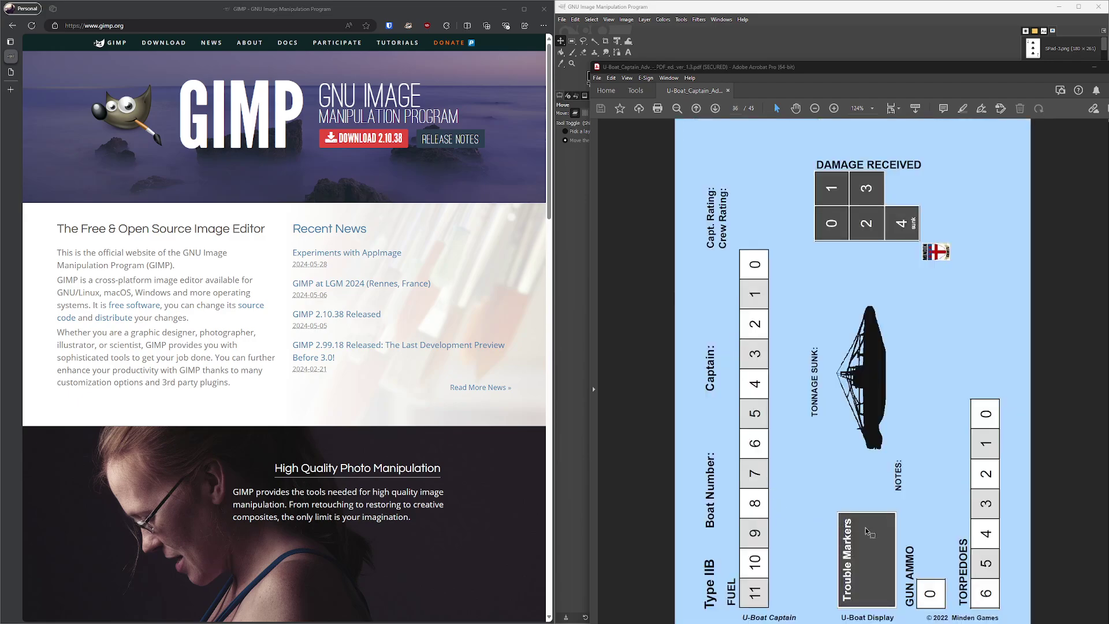
{"action": "scroll", "coordinate": [799, 506], "scroll_direction": "down", "scroll_amount": 1}
{"action": "scroll", "coordinate": [800, 506], "scroll_direction": "down", "scroll_amount": 1}
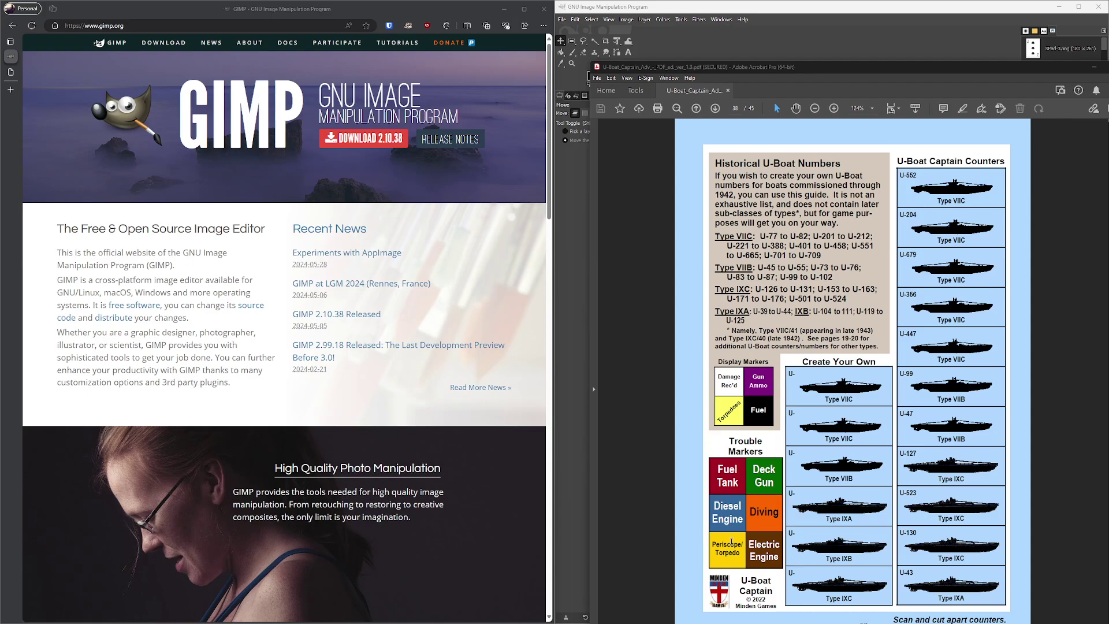
{"action": "scroll", "coordinate": [731, 542], "scroll_direction": "up", "scroll_amount": 2}
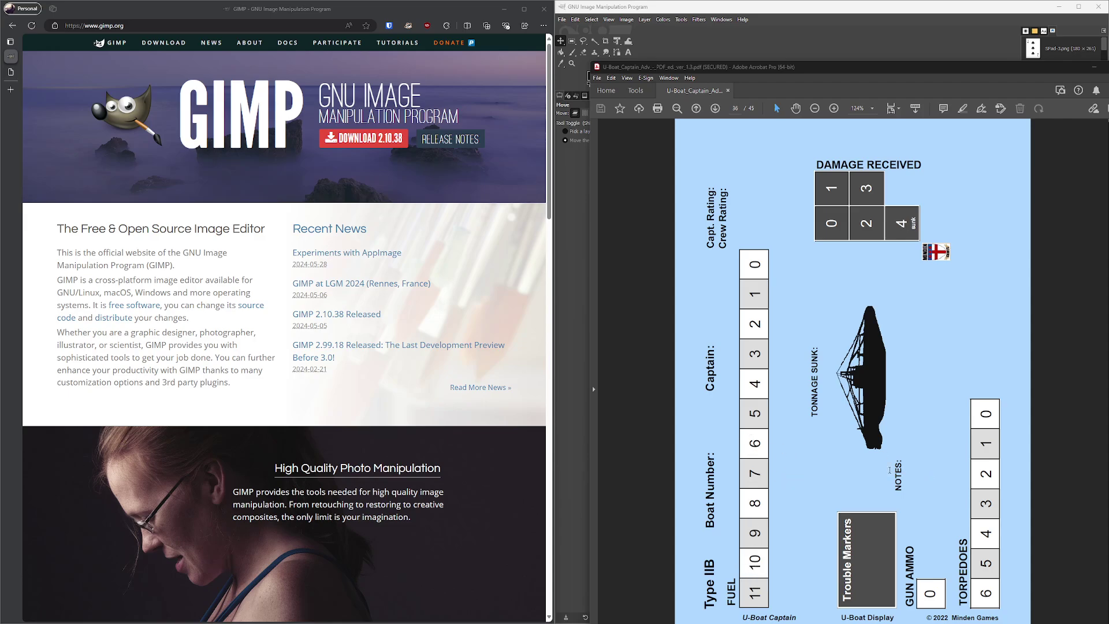
- Look through the reference cards and closing pages of the PDF, and return to the game map page
{"action": "scroll", "coordinate": [808, 457], "scroll_direction": "down", "scroll_amount": 3}
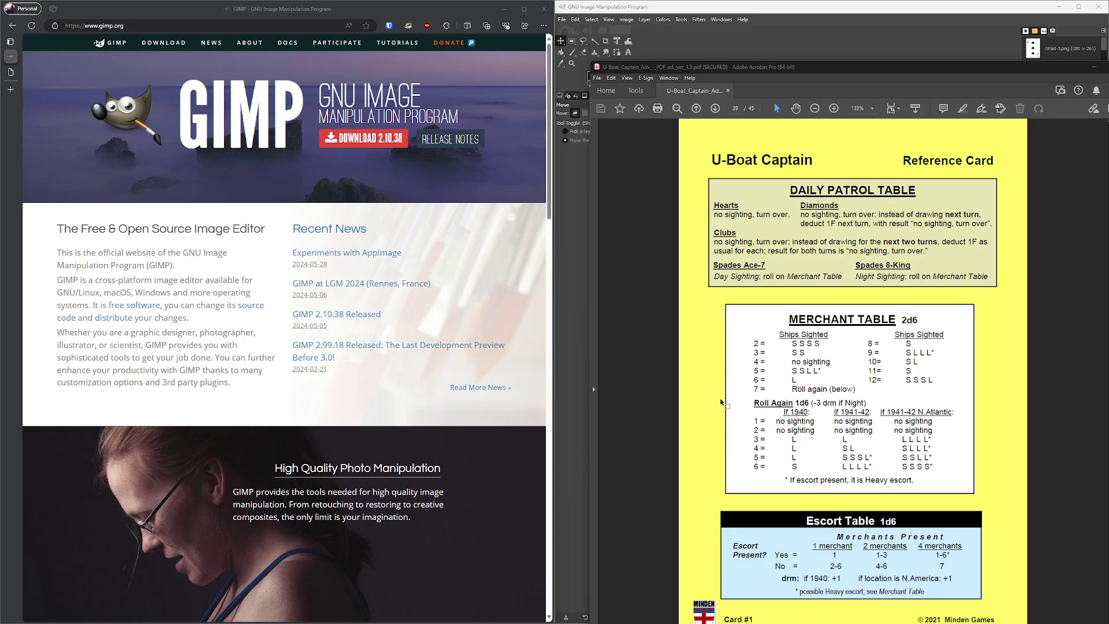
{"action": "scroll", "coordinate": [769, 395], "scroll_direction": "down", "scroll_amount": 2}
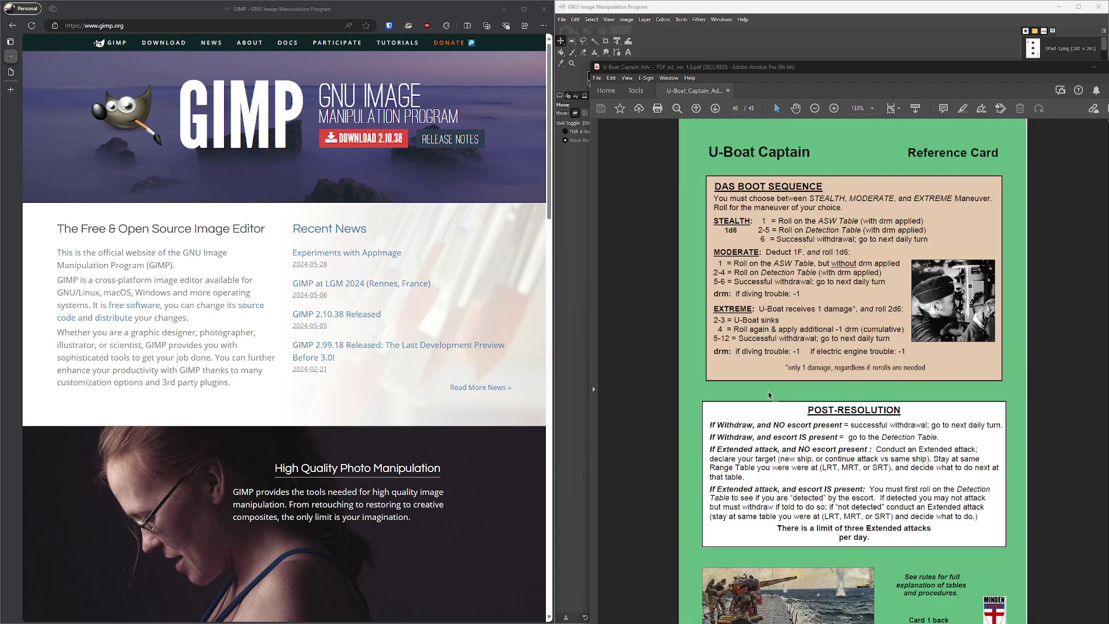
{"action": "scroll", "coordinate": [769, 395], "scroll_direction": "down", "scroll_amount": 2}
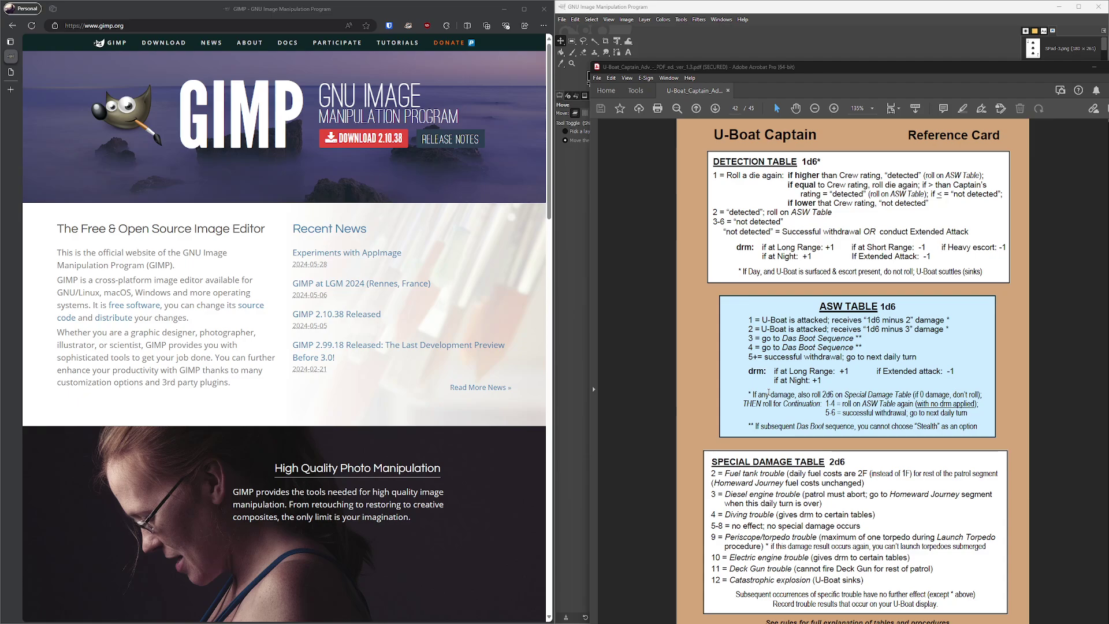
{"action": "scroll", "coordinate": [780, 382], "scroll_direction": "down", "scroll_amount": 3}
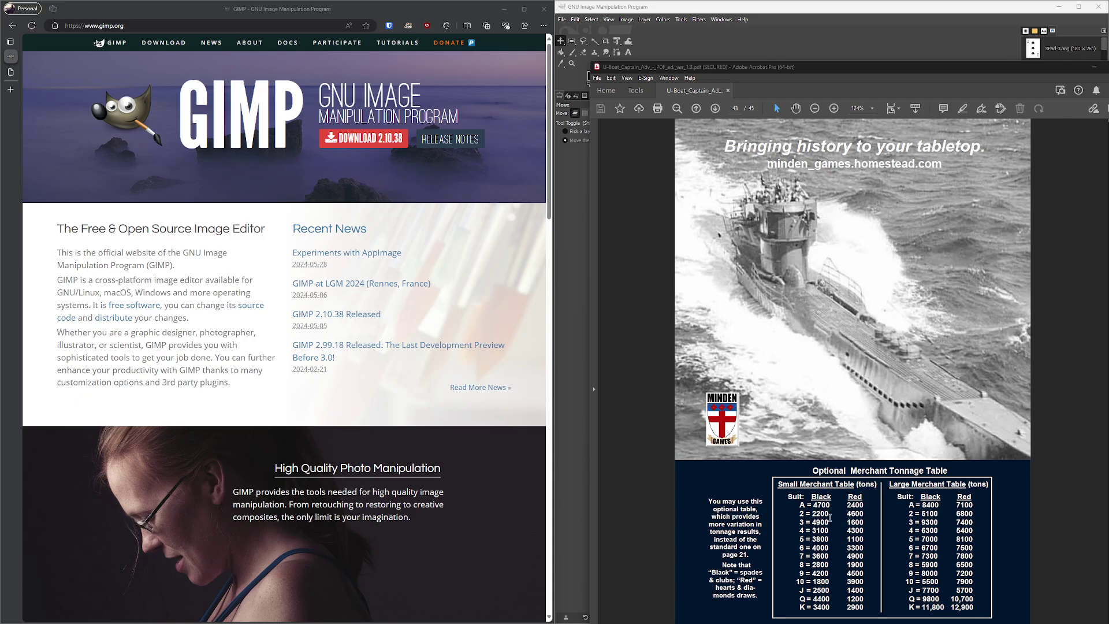
{"action": "scroll", "coordinate": [876, 316], "scroll_direction": "down", "scroll_amount": 3}
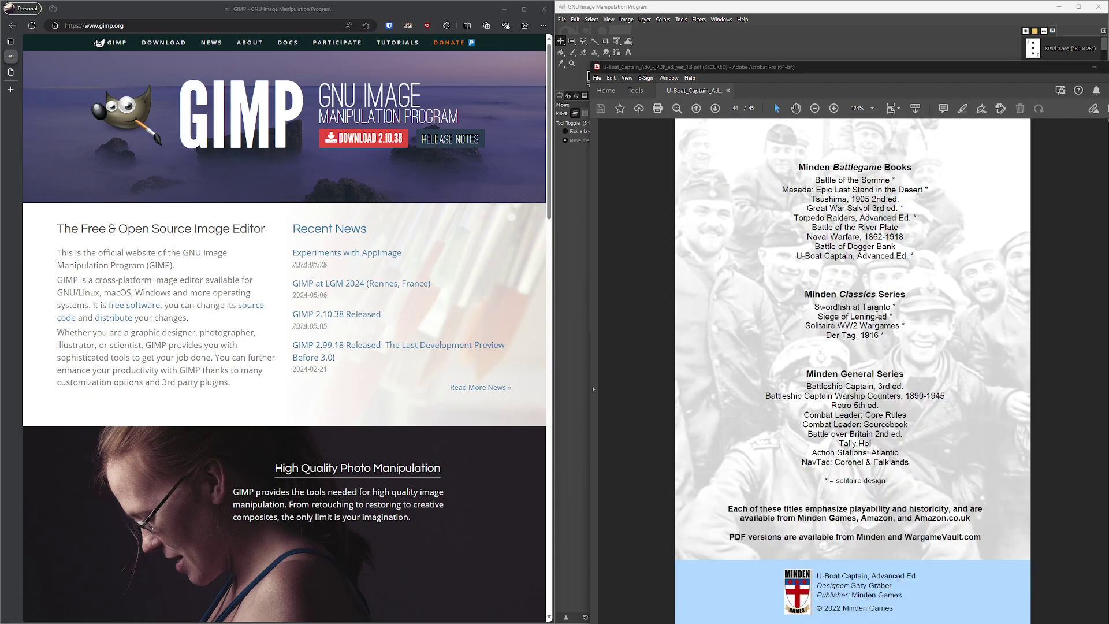
{"action": "scroll", "coordinate": [877, 316], "scroll_direction": "up", "scroll_amount": 10}
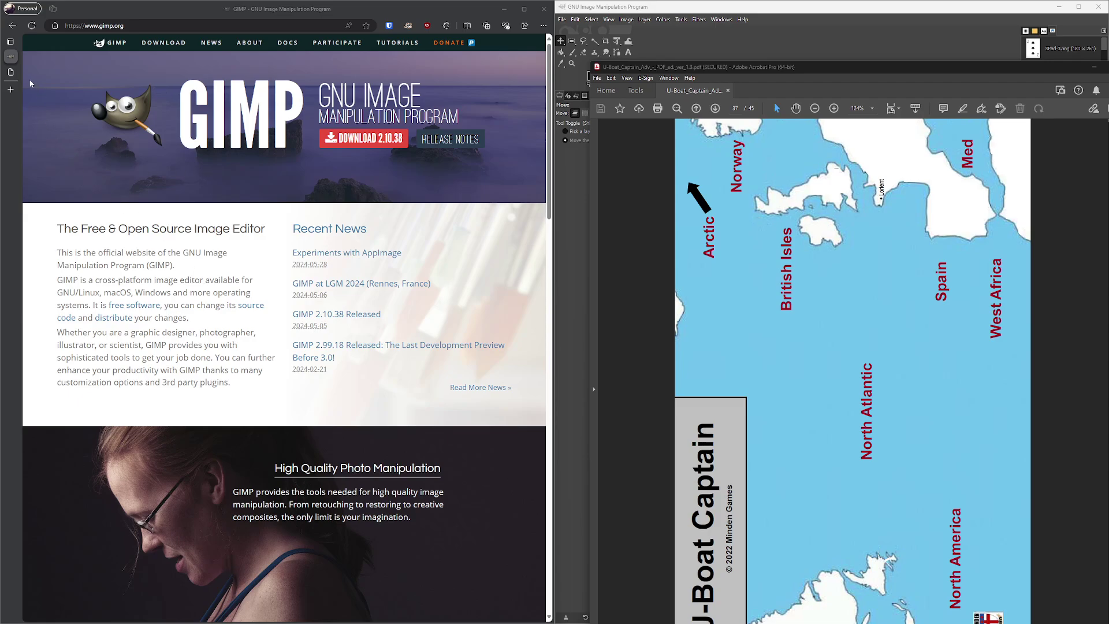
- Switch the browser to the BIMP plugin page and review its batch functions and installer downloads
{"action": "mouse_move", "coordinate": [14, 74]}
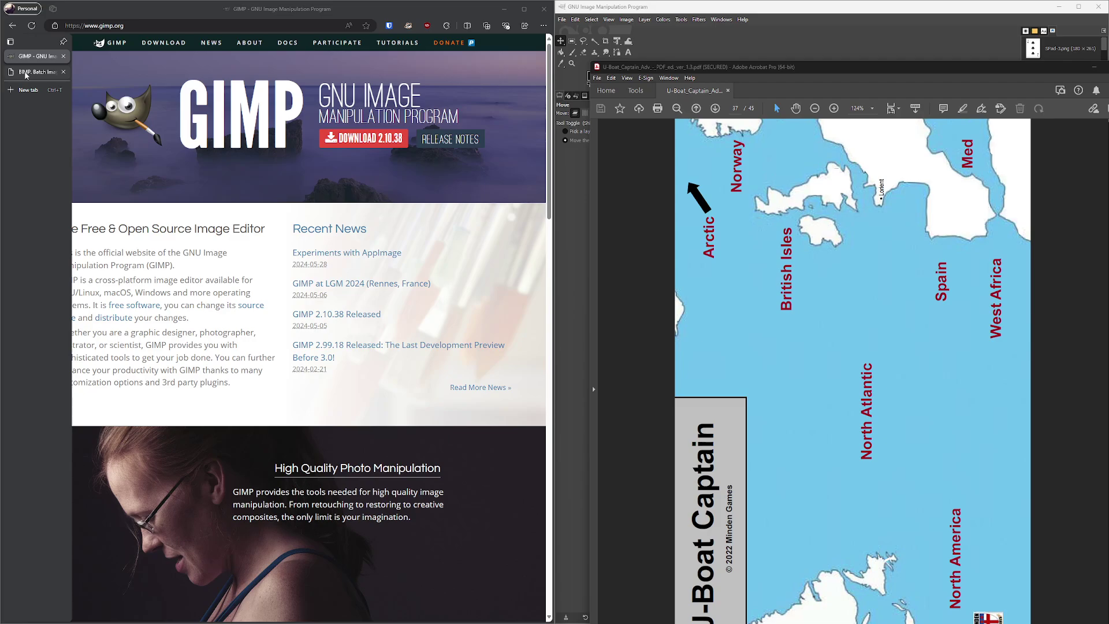
{"action": "left_click", "coordinate": [25, 73]}
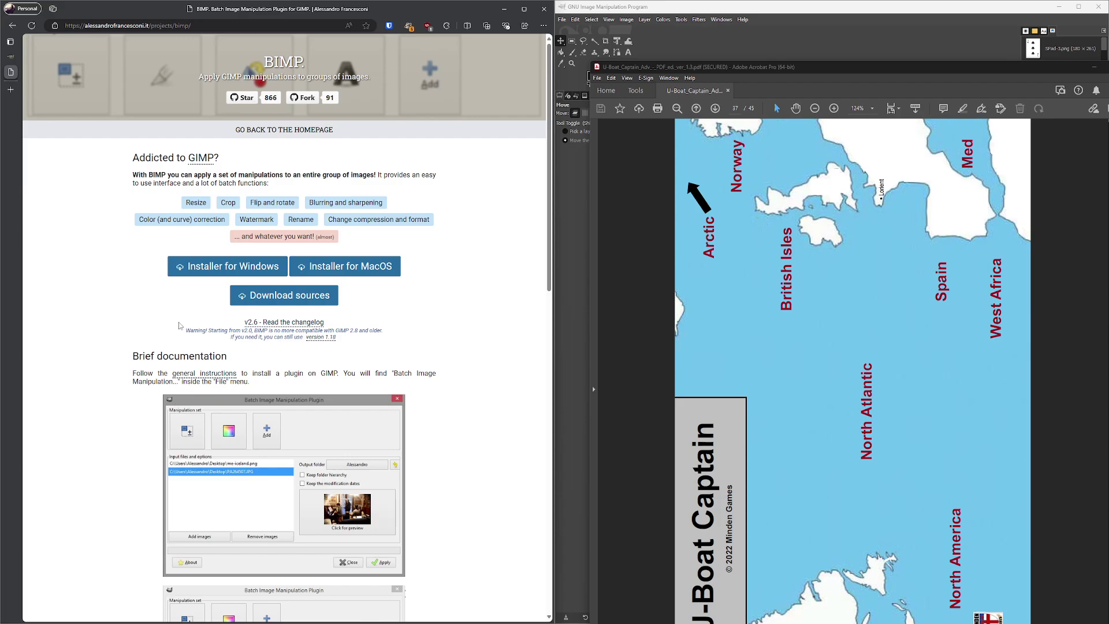
{"action": "scroll", "coordinate": [179, 327], "scroll_direction": "down", "scroll_amount": 1}
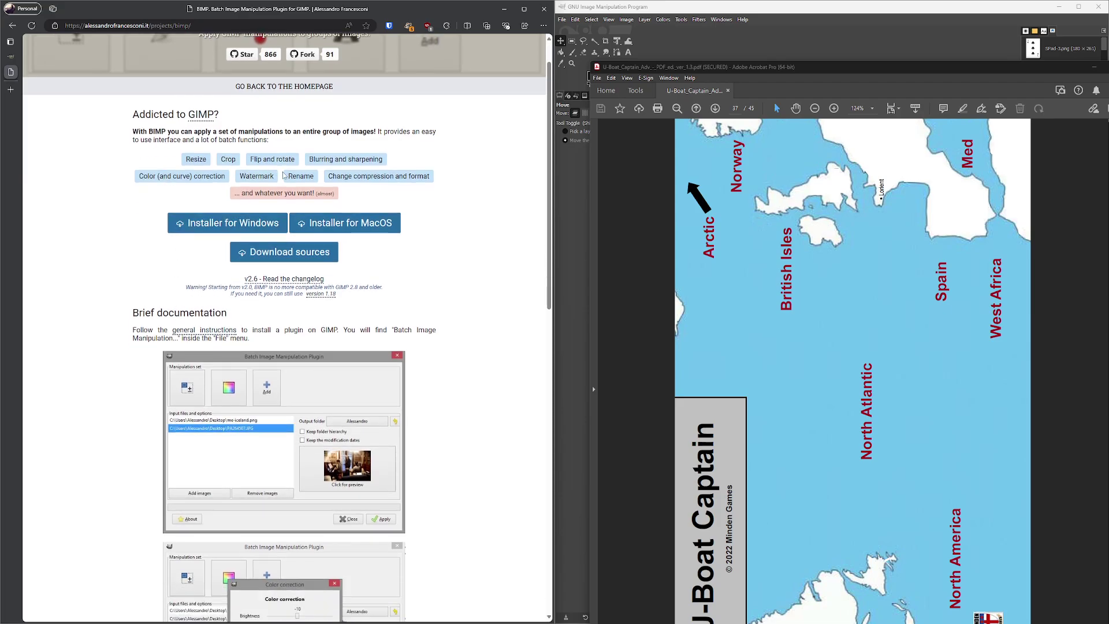
{"action": "mouse_move", "coordinate": [267, 440]}
- Return to the GIMP website, open its Downloads page and review the GIMP 2.10.38 download options for Windows
{"action": "left_click_drag", "start_coordinate": [870, 71], "coordinate": [840, 79]}
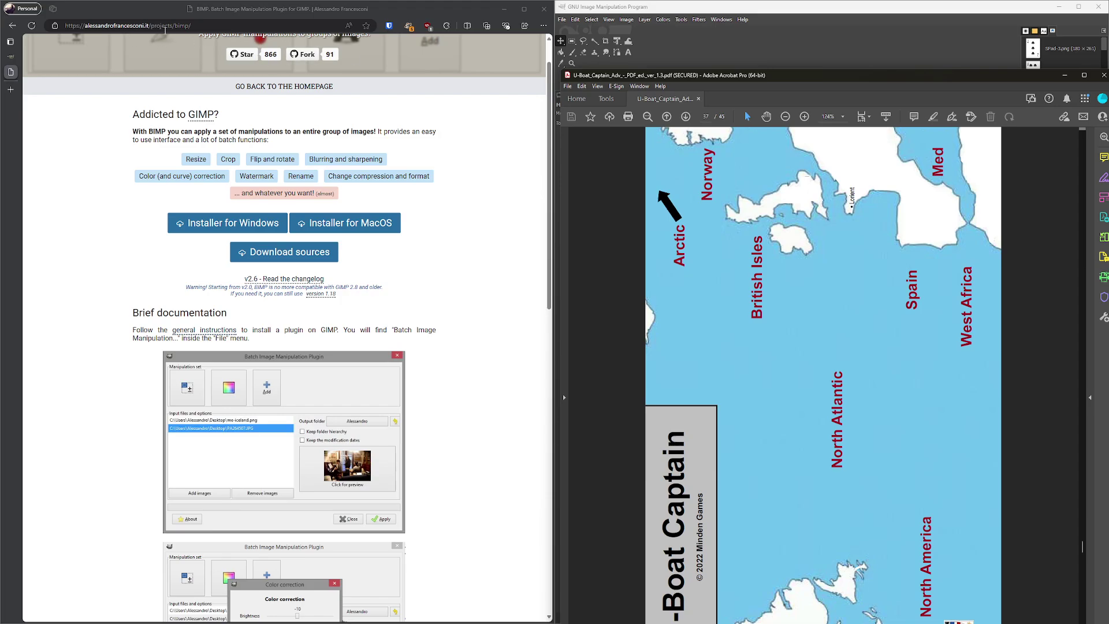
{"action": "left_click", "coordinate": [11, 43]}
{"action": "left_click", "coordinate": [11, 42]}
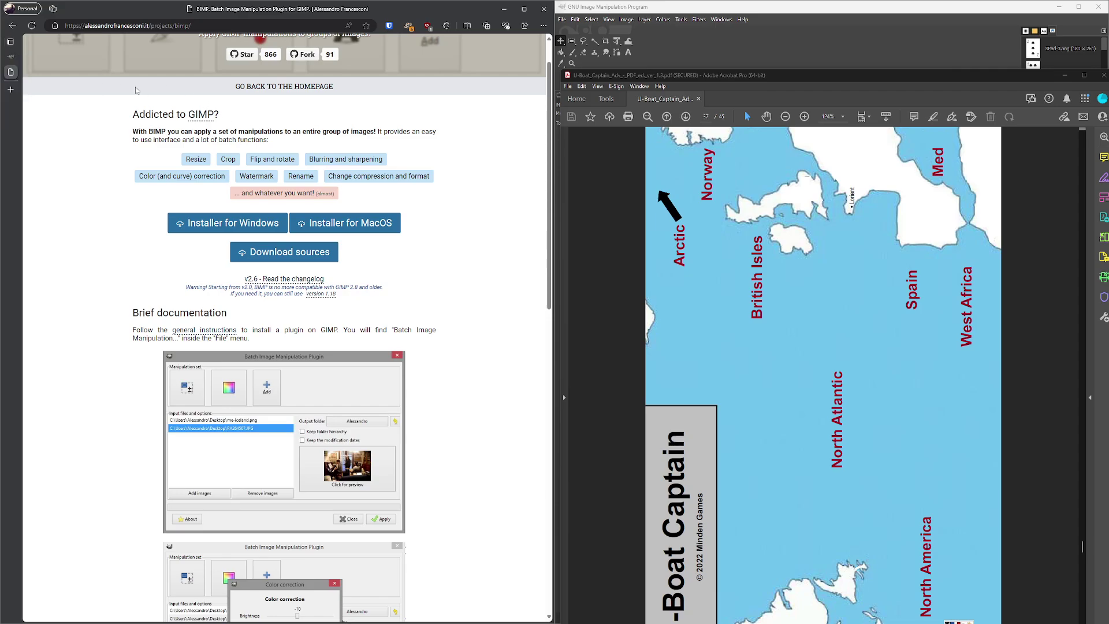
{"action": "left_click", "coordinate": [11, 57]}
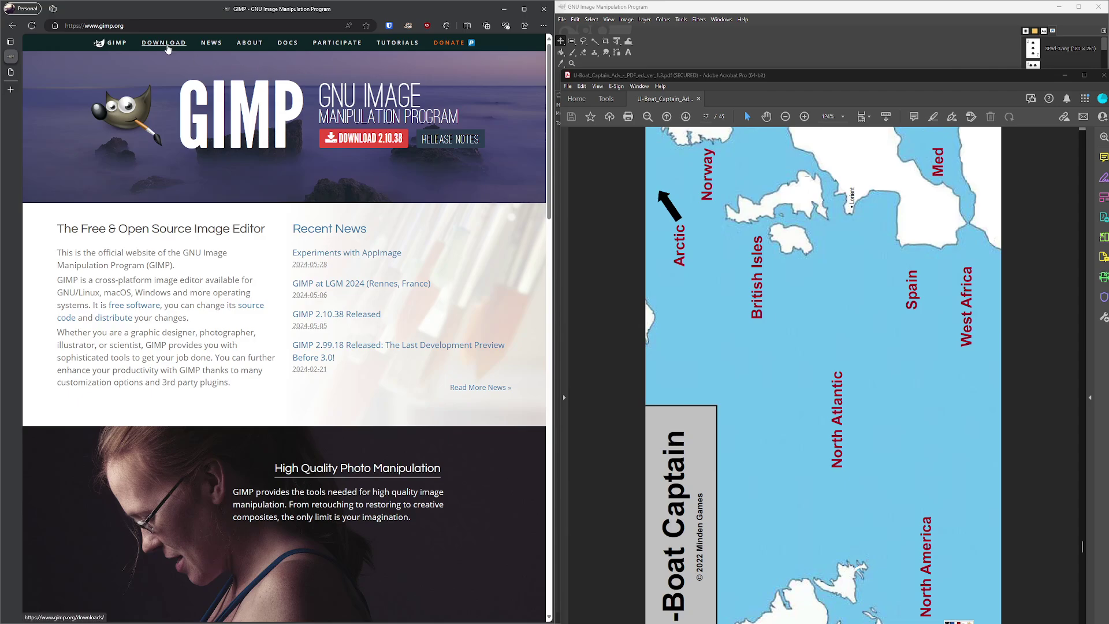
{"action": "left_click", "coordinate": [166, 47]}
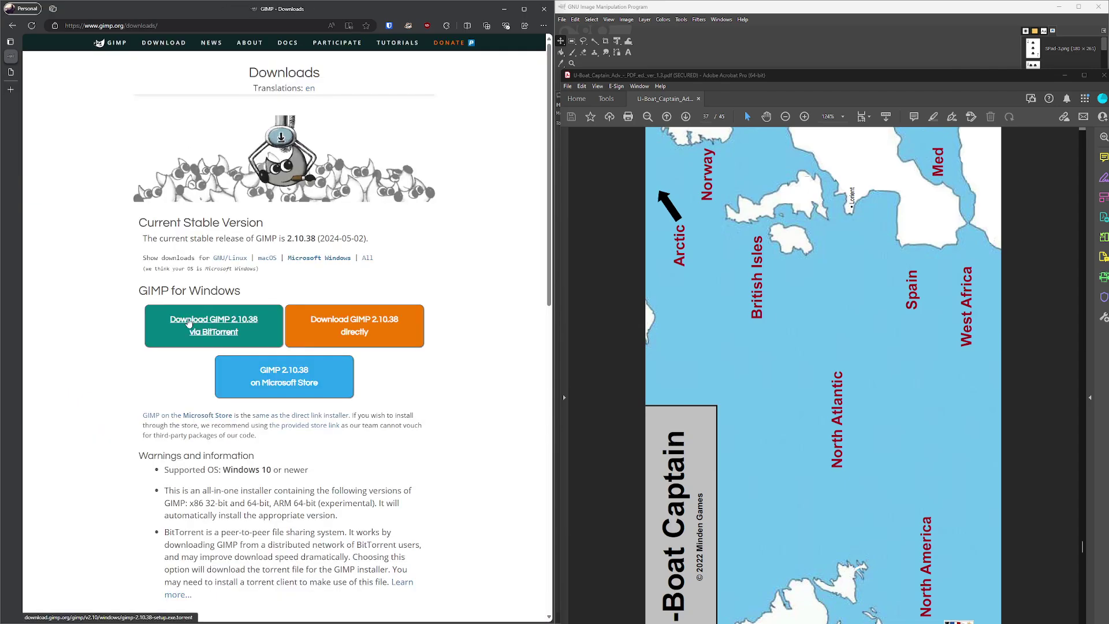
{"action": "scroll", "coordinate": [188, 323], "scroll_direction": "down", "scroll_amount": 5}
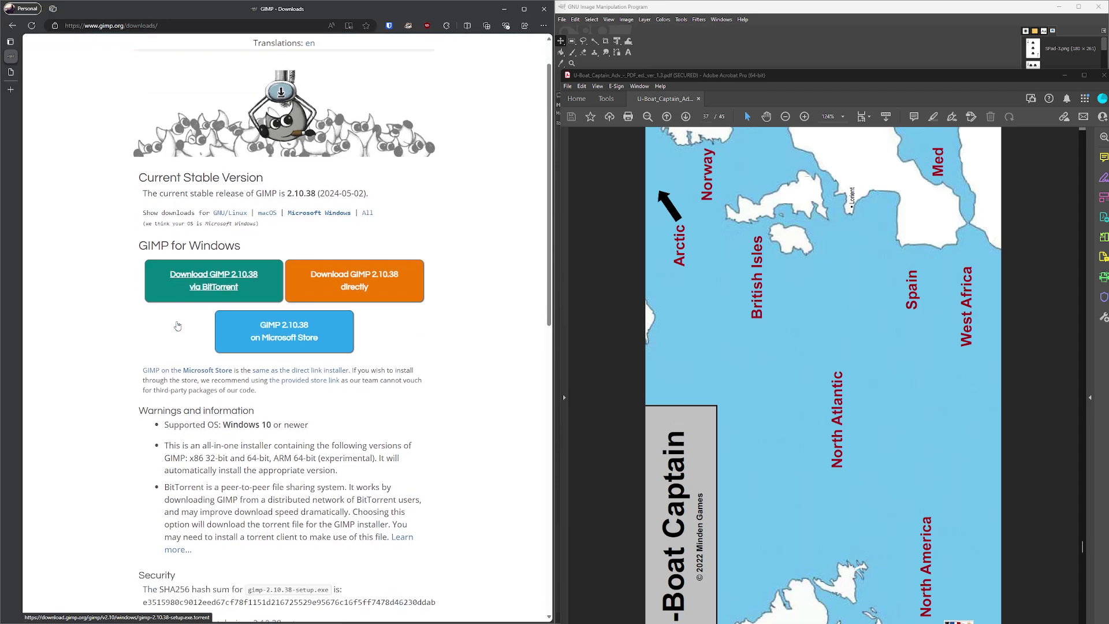
{"action": "scroll", "coordinate": [177, 322], "scroll_direction": "down", "scroll_amount": 5}
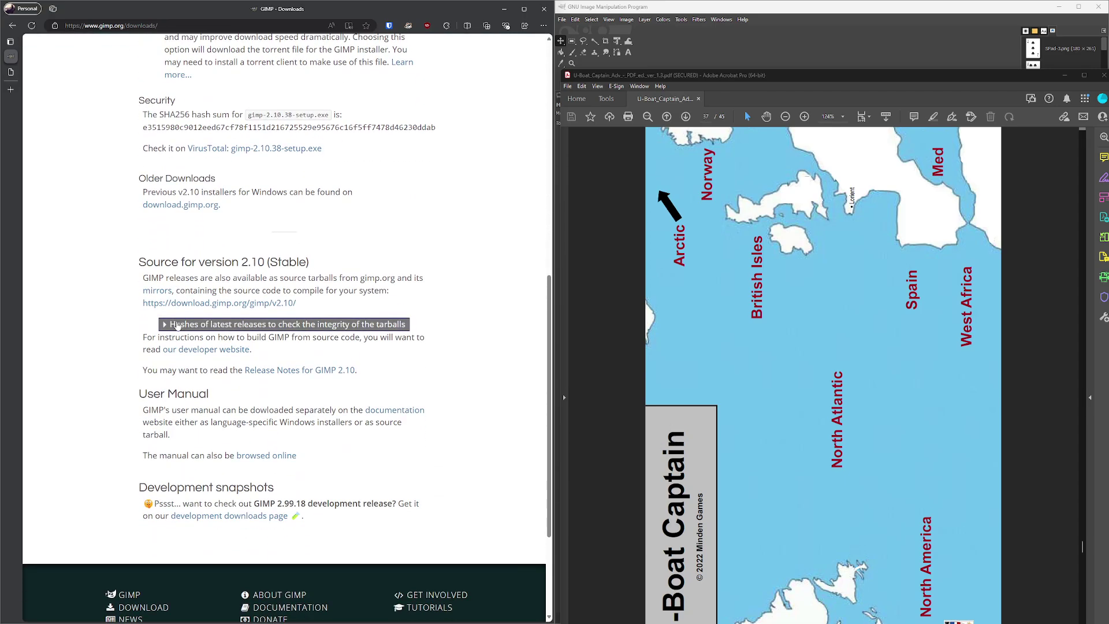
{"action": "scroll", "coordinate": [177, 325], "scroll_direction": "up", "scroll_amount": 9}
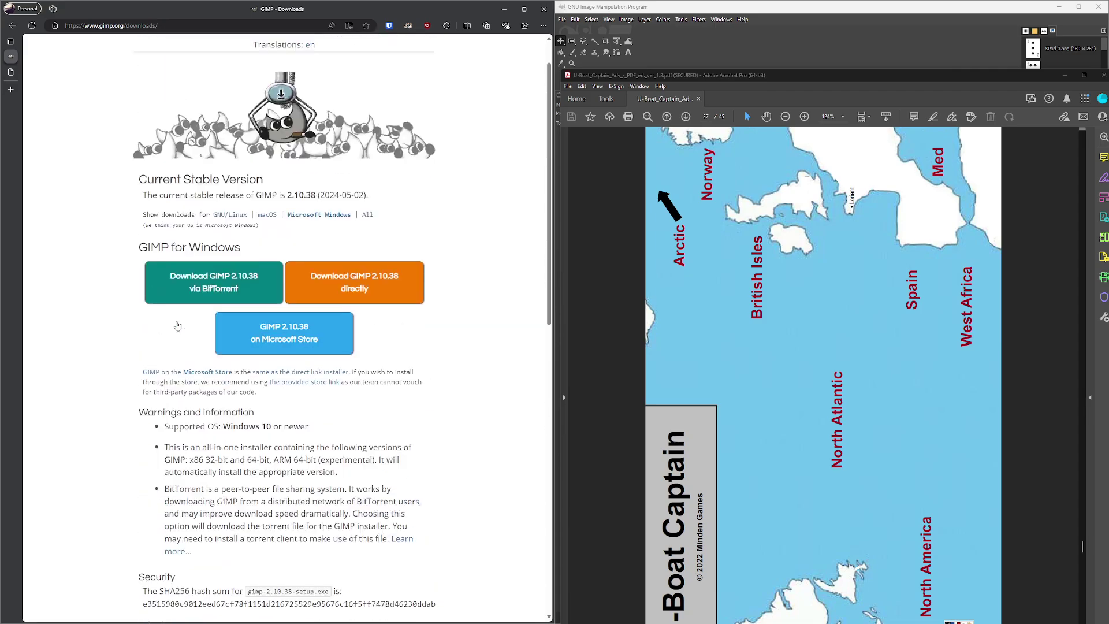
{"action": "scroll", "coordinate": [177, 325], "scroll_direction": "up", "scroll_amount": 1}
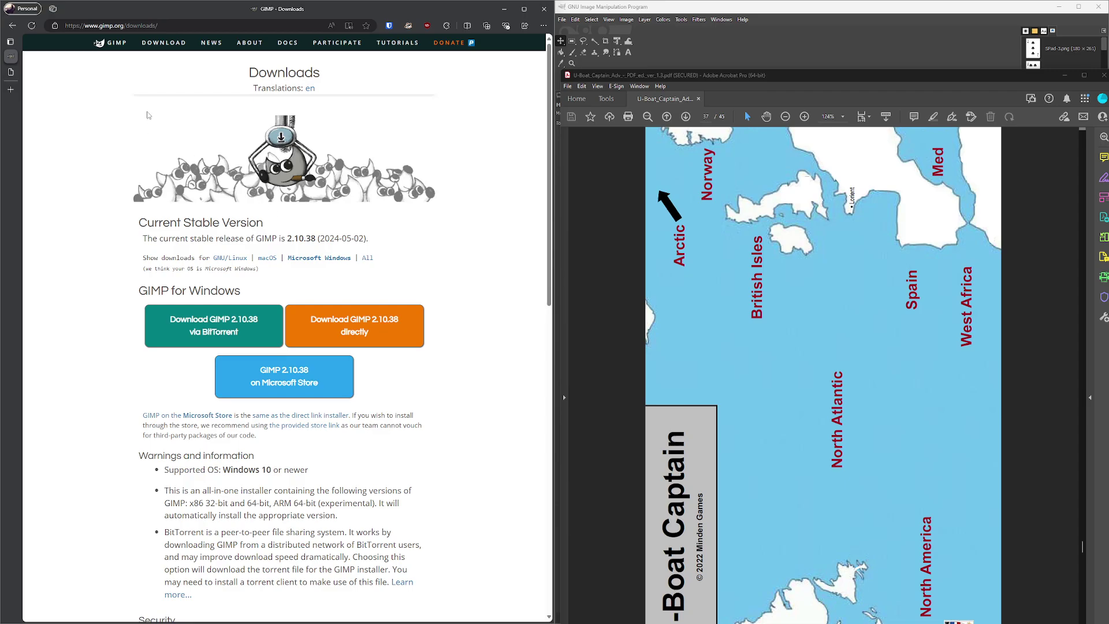
- Place the PDF window over the browser and capture the whole game map page with the Snipping Tool
{"action": "left_click_drag", "start_coordinate": [777, 78], "coordinate": [217, 27]}
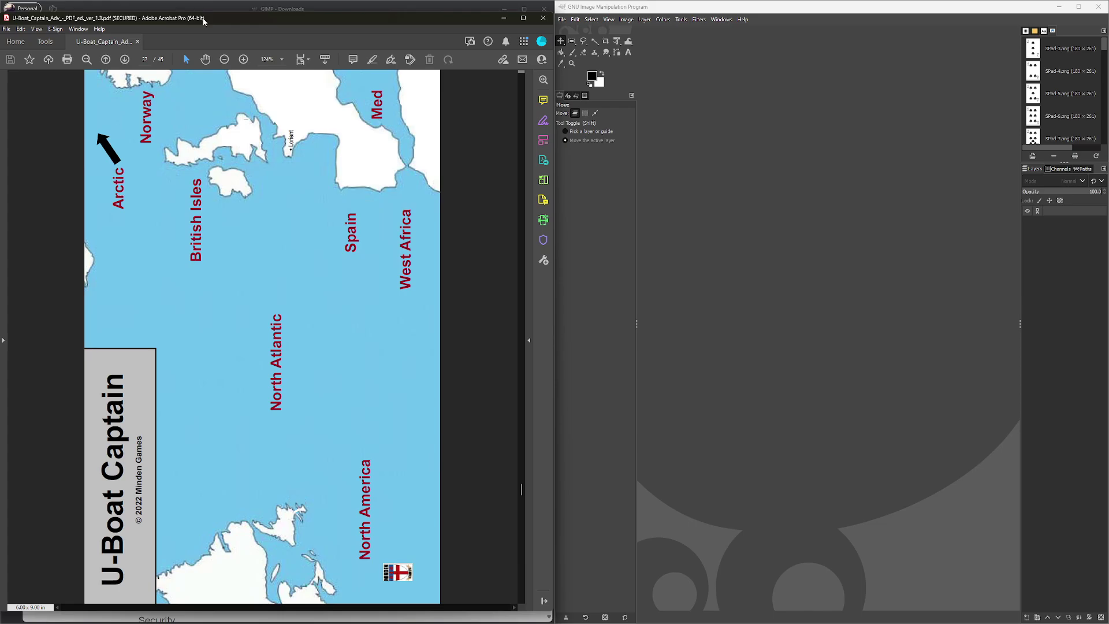
{"action": "left_click_drag", "start_coordinate": [217, 17], "coordinate": [210, 19]}
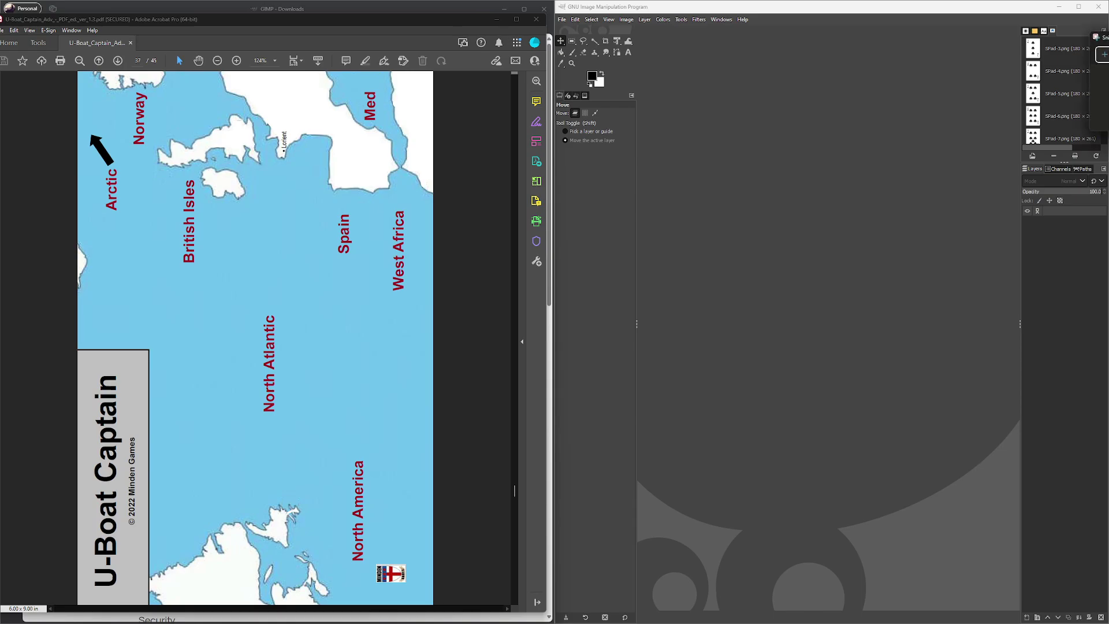
{"action": "left_click_drag", "start_coordinate": [1108, 38], "coordinate": [913, 68]}
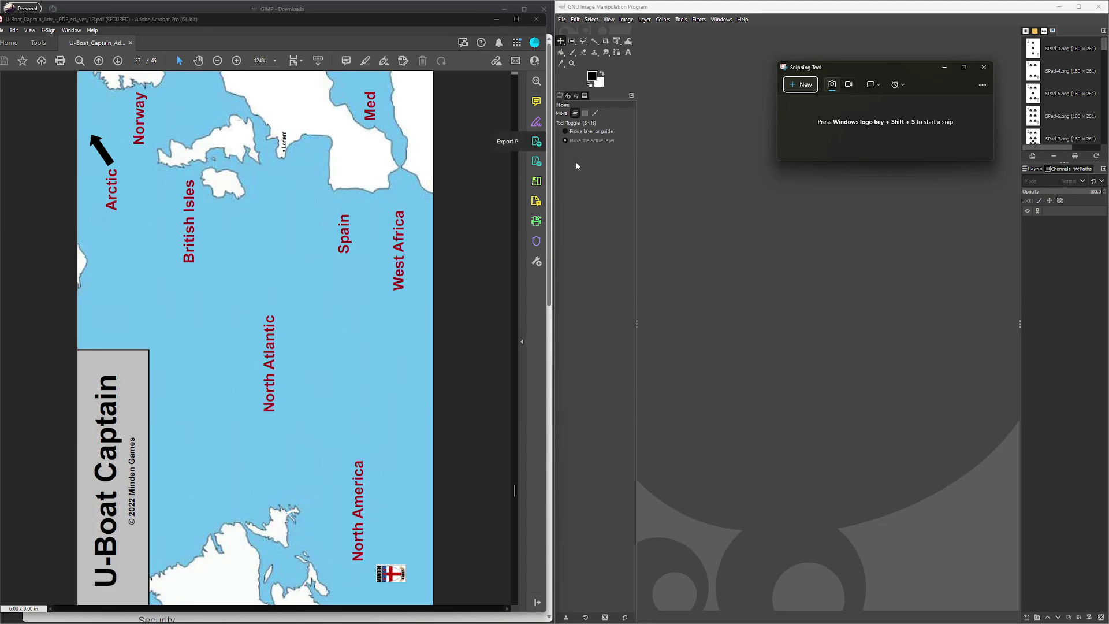
{"action": "left_click", "coordinate": [800, 85]}
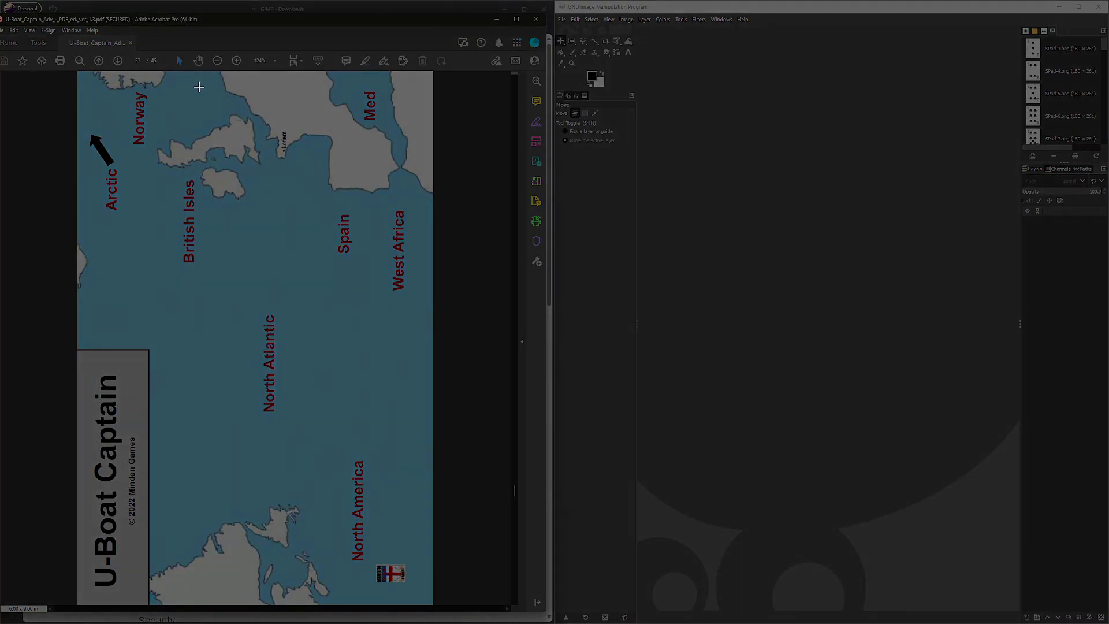
{"action": "left_click_drag", "start_coordinate": [79, 71], "coordinate": [435, 607]}
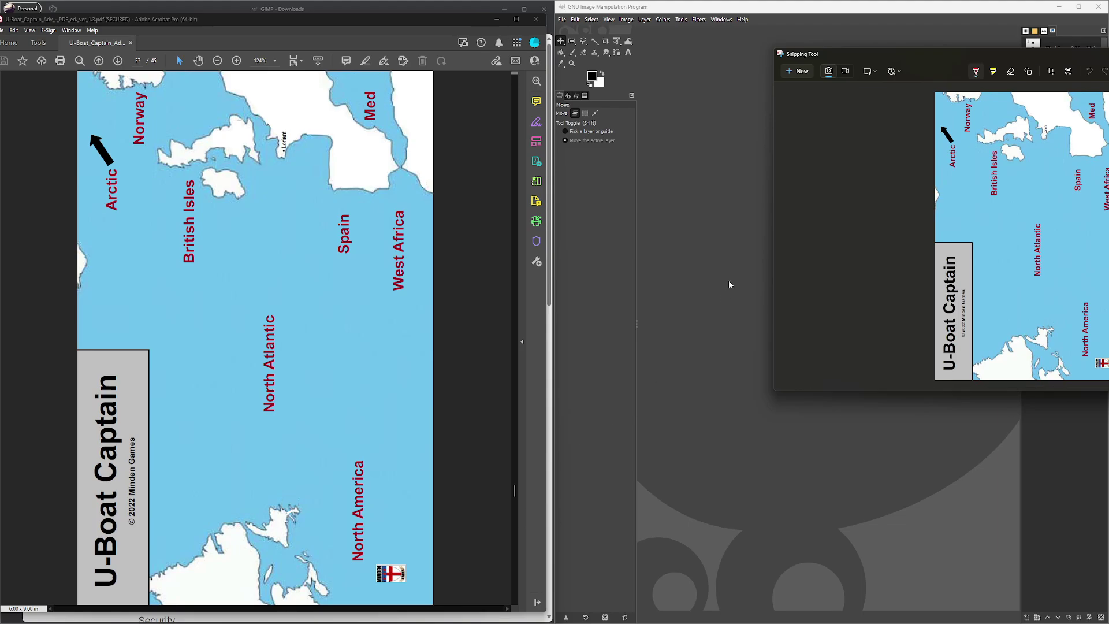
{"action": "left_click_drag", "start_coordinate": [888, 59], "coordinate": [1108, 78]}
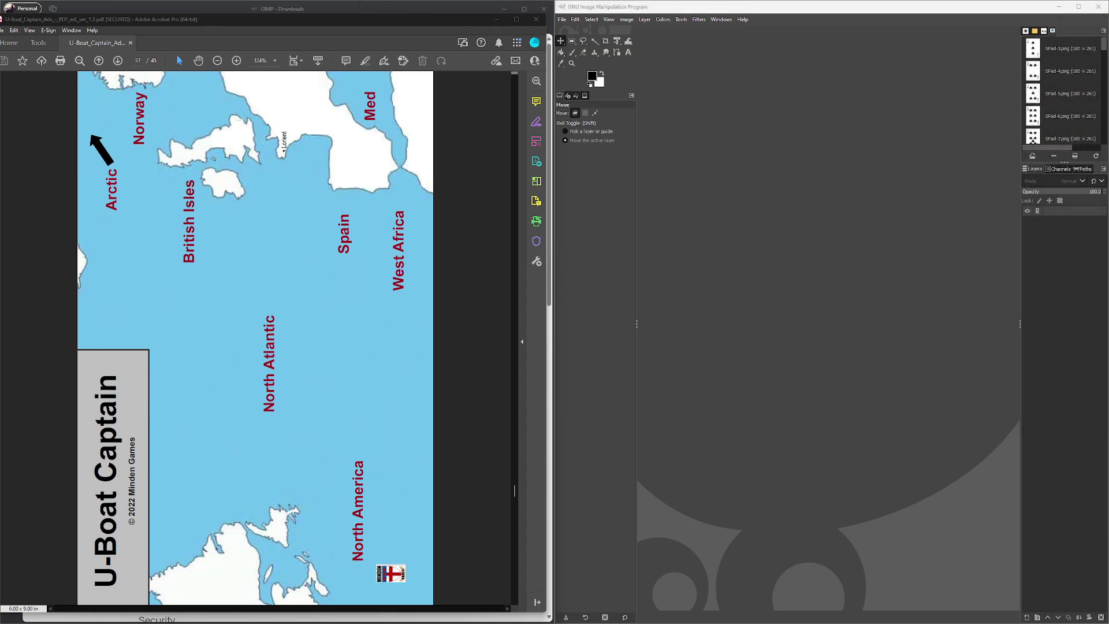
- Paste the captured game map into GIMP as an image and rotate the image 90° clockwise
{"action": "left_click", "coordinate": [575, 21]}
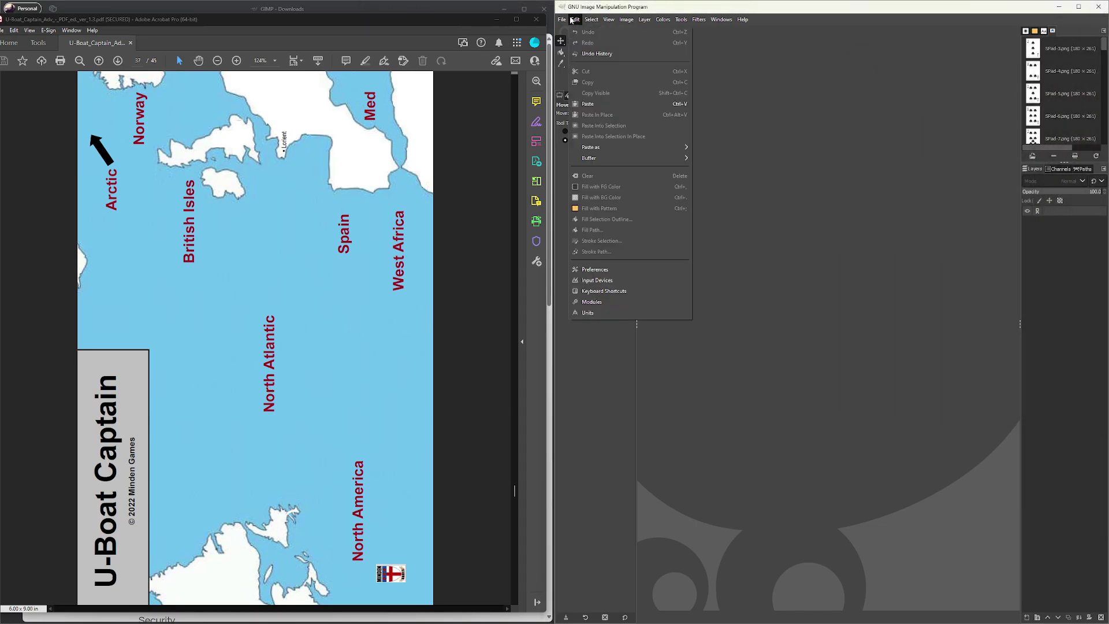
{"action": "left_click", "coordinate": [594, 104]}
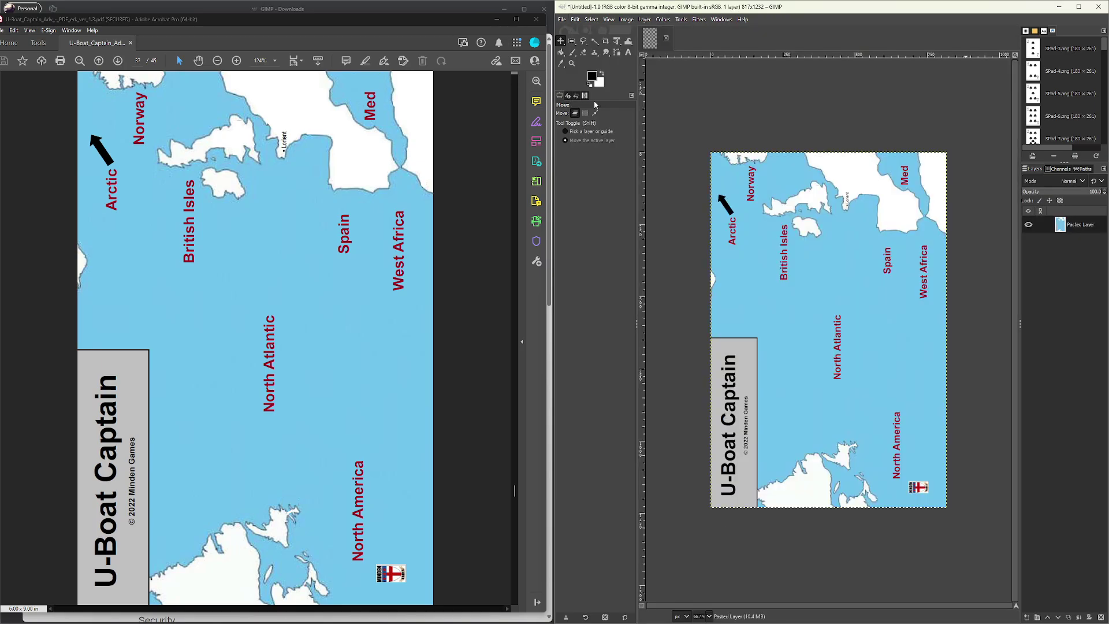
{"action": "left_click", "coordinate": [626, 19]}
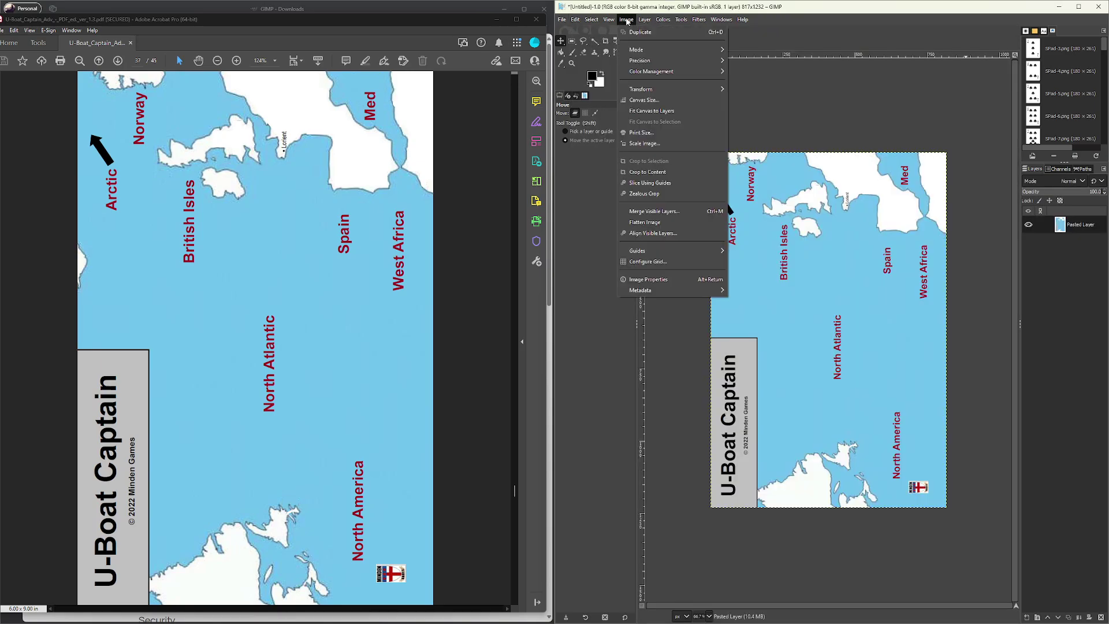
{"action": "mouse_move", "coordinate": [650, 92]}
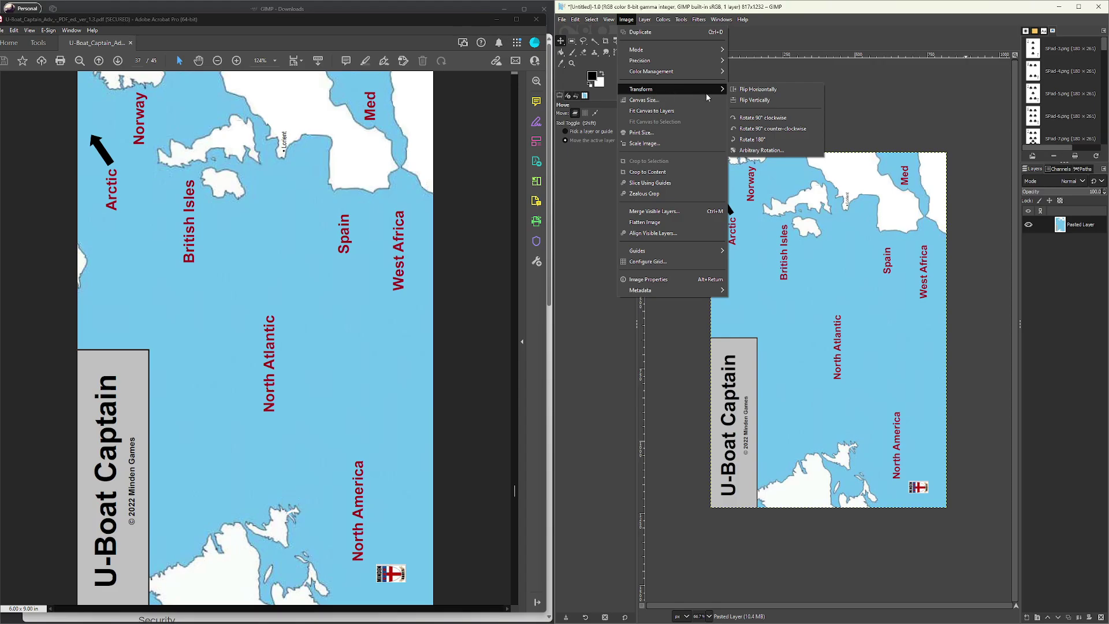
{"action": "mouse_move", "coordinate": [717, 88]}
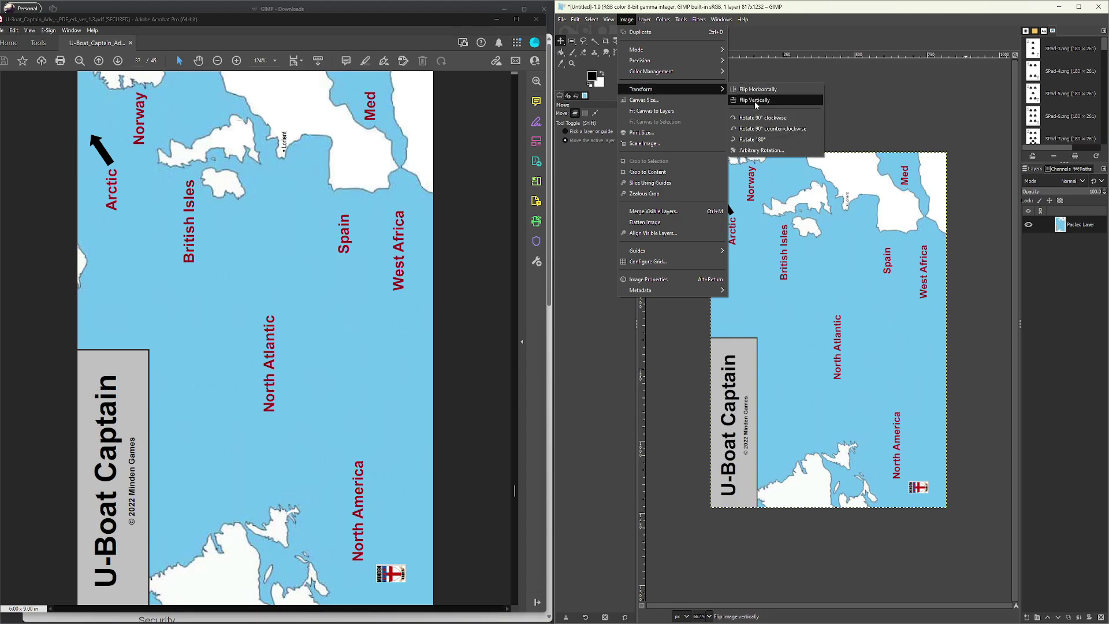
{"action": "left_click", "coordinate": [757, 117]}
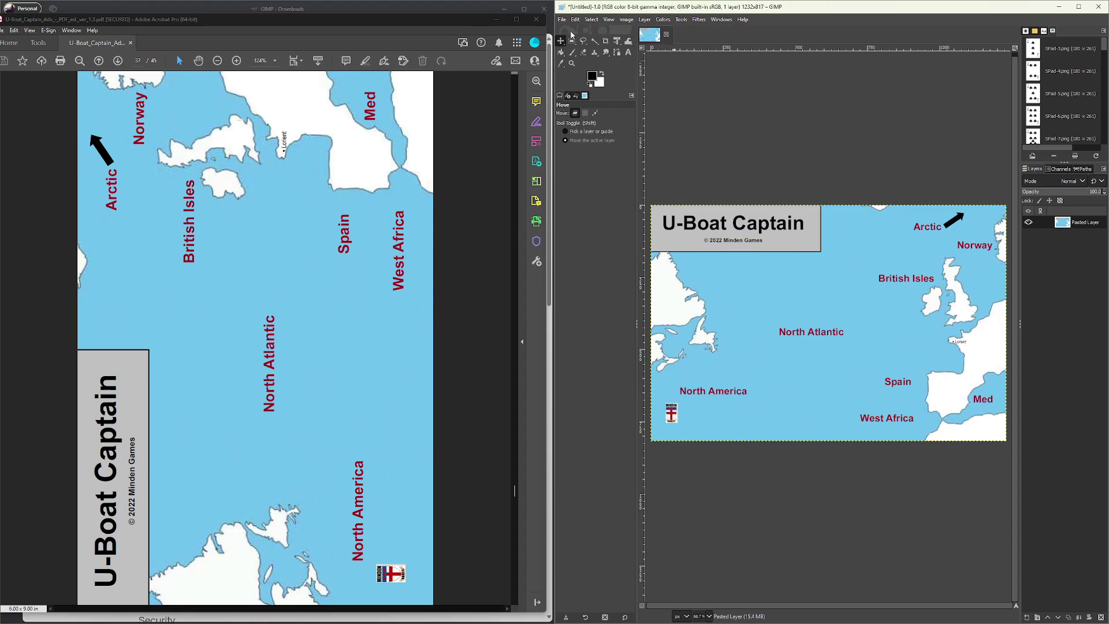
- View the rotated map at 1:1 (100%) and look through the PDF's counter sheet, first reference card and Type IIB display page
{"action": "left_click", "coordinate": [609, 20]}
{"action": "mouse_move", "coordinate": [619, 69]}
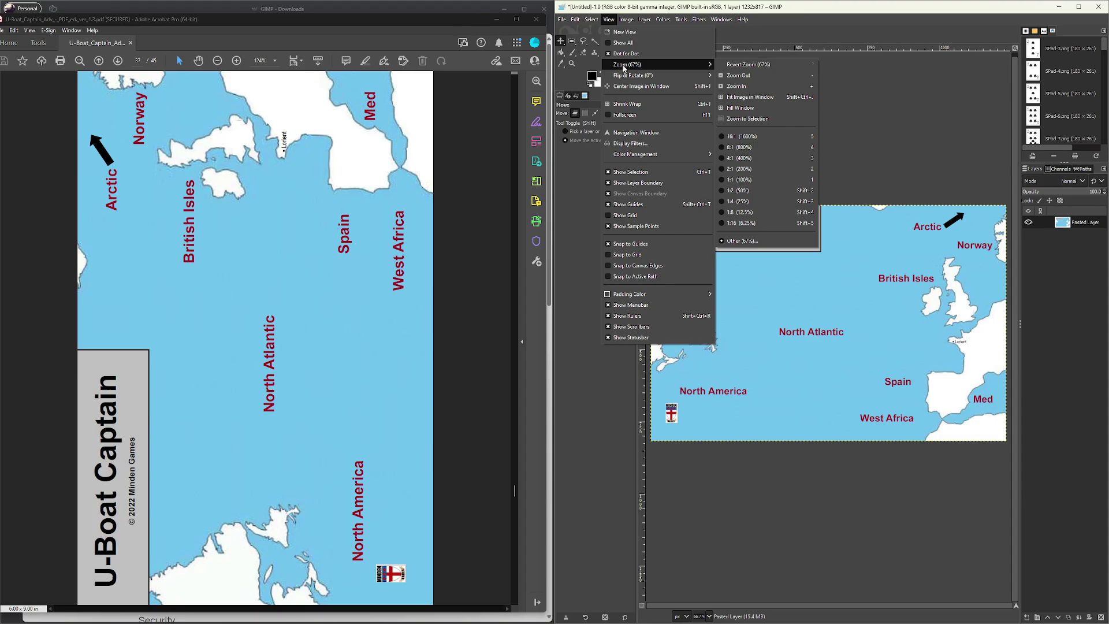
{"action": "mouse_move", "coordinate": [701, 64]}
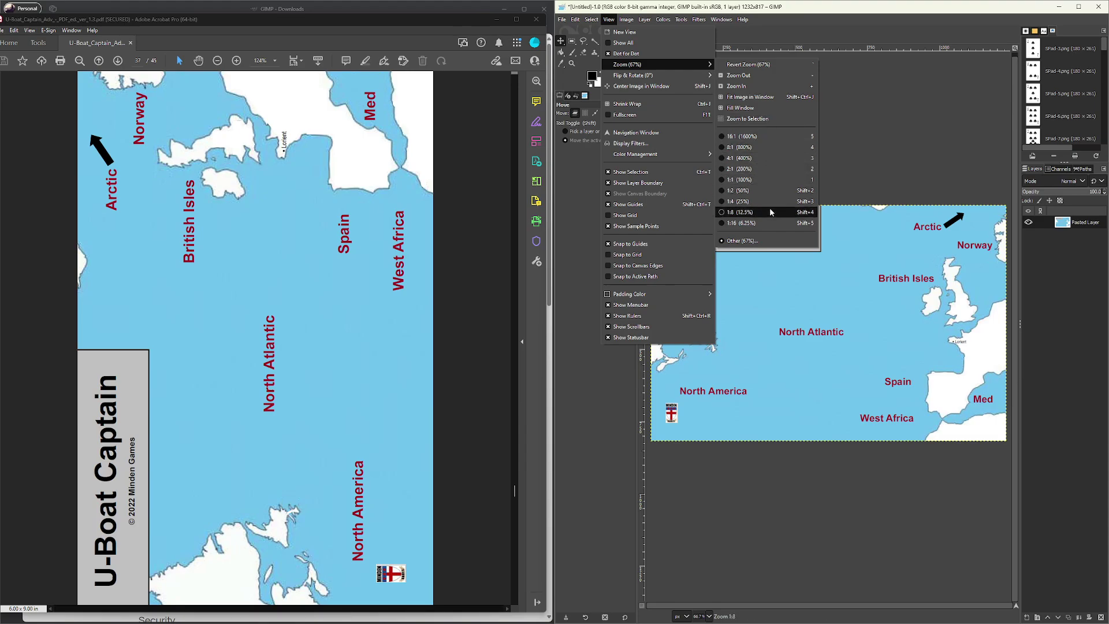
{"action": "left_click", "coordinate": [773, 180]}
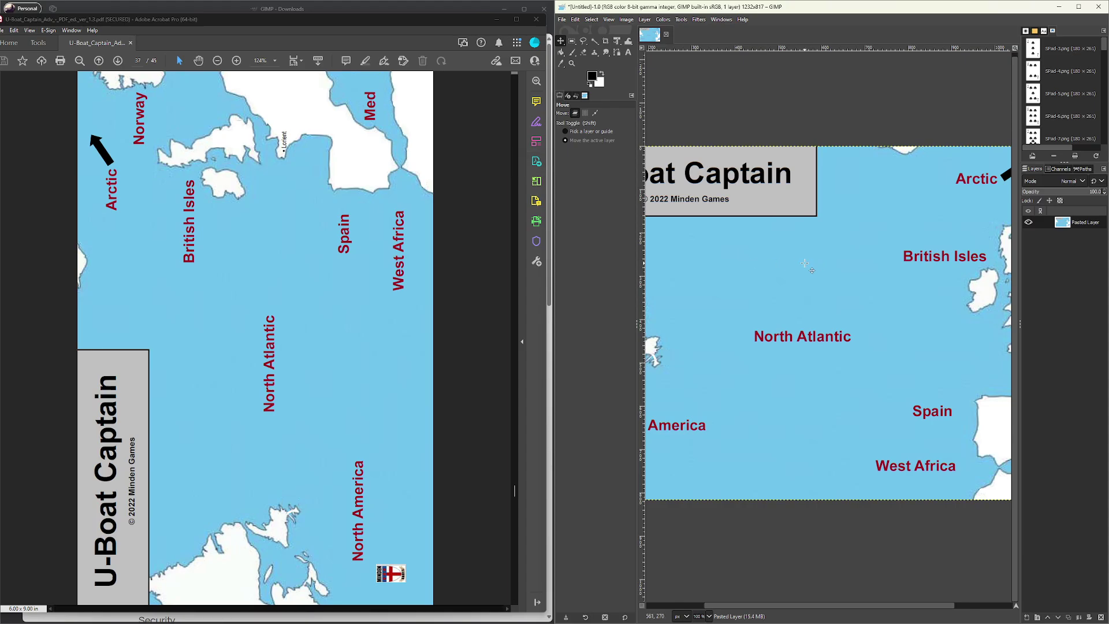
{"action": "scroll", "coordinate": [197, 261], "scroll_direction": "down", "scroll_amount": 1}
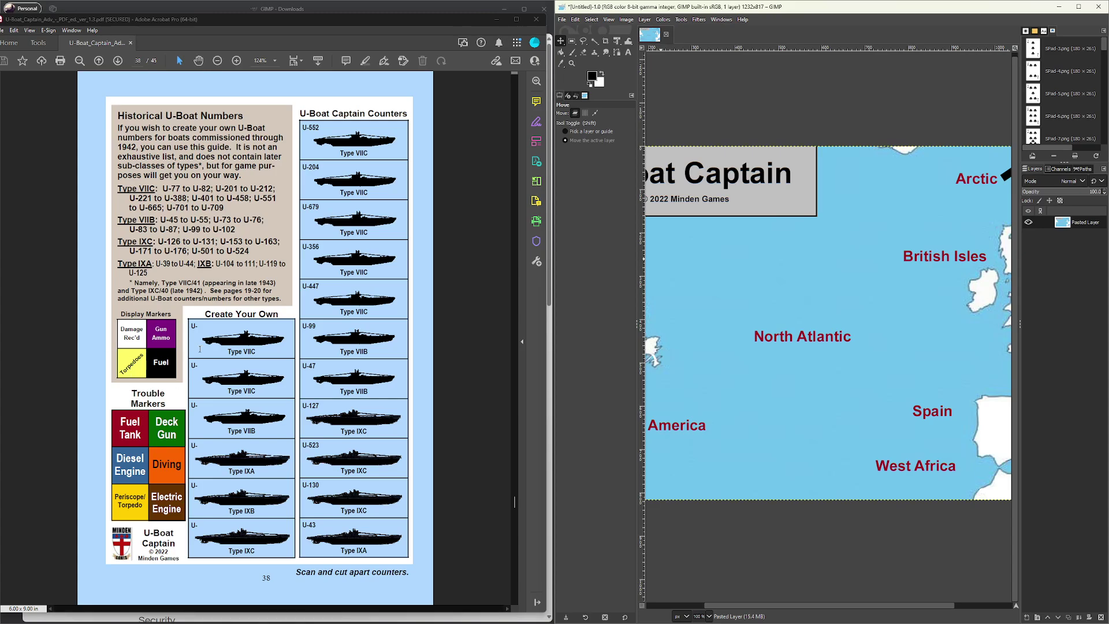
{"action": "scroll", "coordinate": [248, 457], "scroll_direction": "down", "scroll_amount": 1}
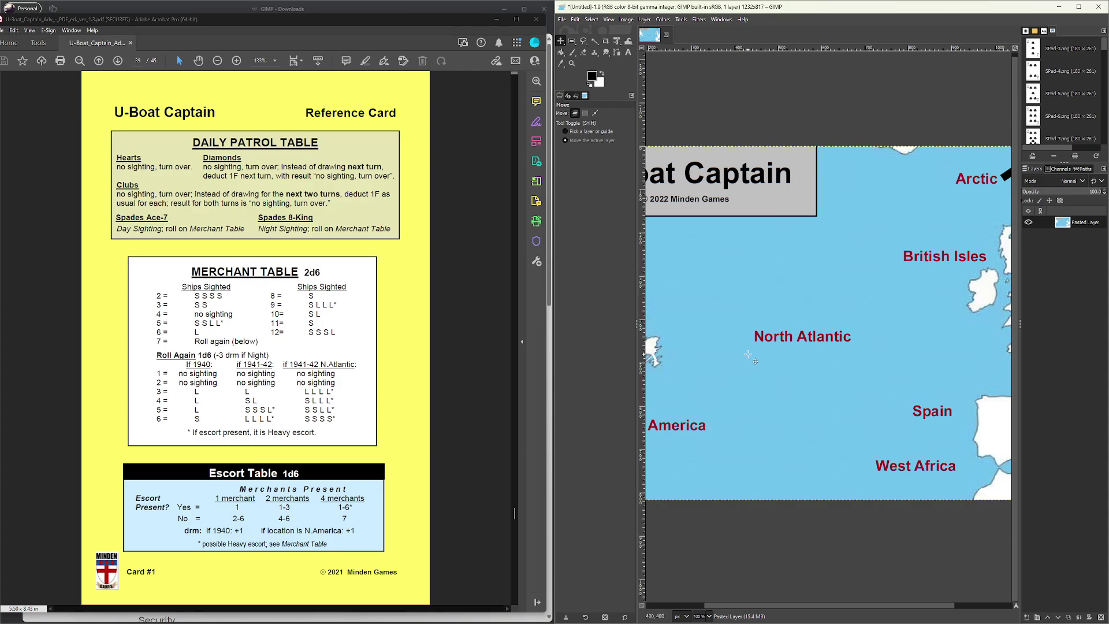
{"action": "scroll", "coordinate": [372, 213], "scroll_direction": "up", "scroll_amount": 5}
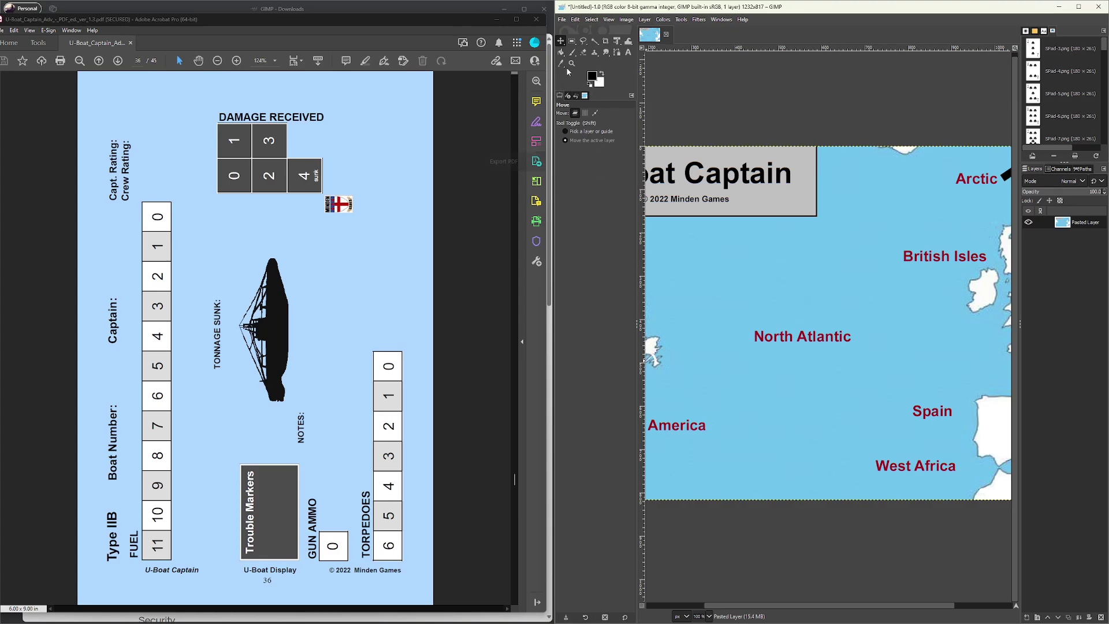
- Start opening an image in GIMP, browse to the U-BoatCaptain folder and widen the name column to show the game PDF's full name
{"action": "left_click", "coordinate": [563, 21]}
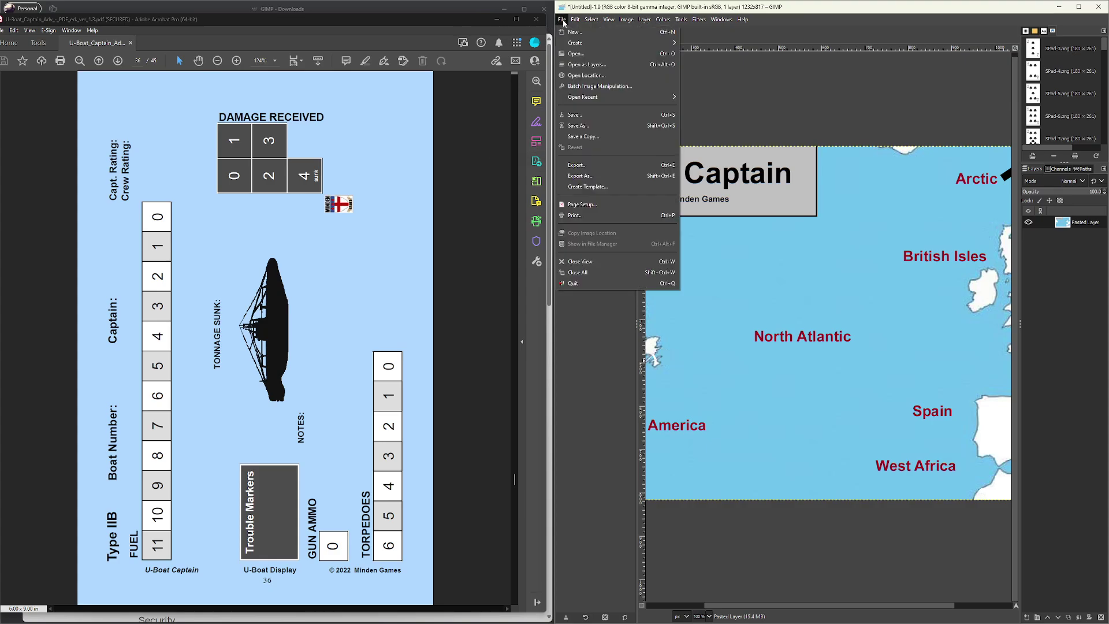
{"action": "left_click", "coordinate": [575, 54]}
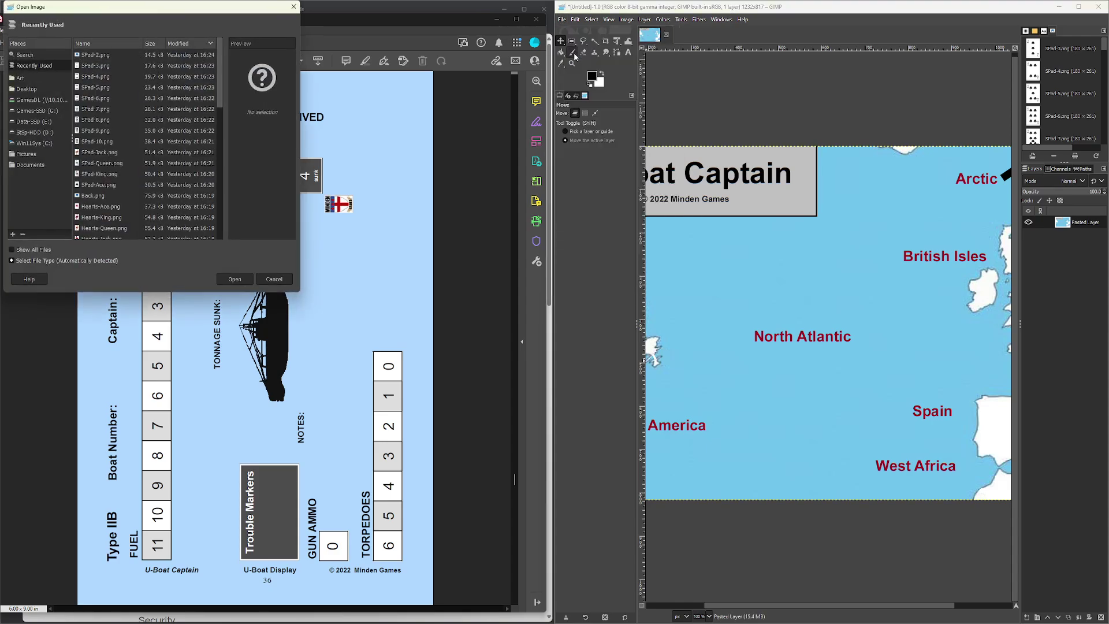
{"action": "left_click", "coordinate": [72, 120]}
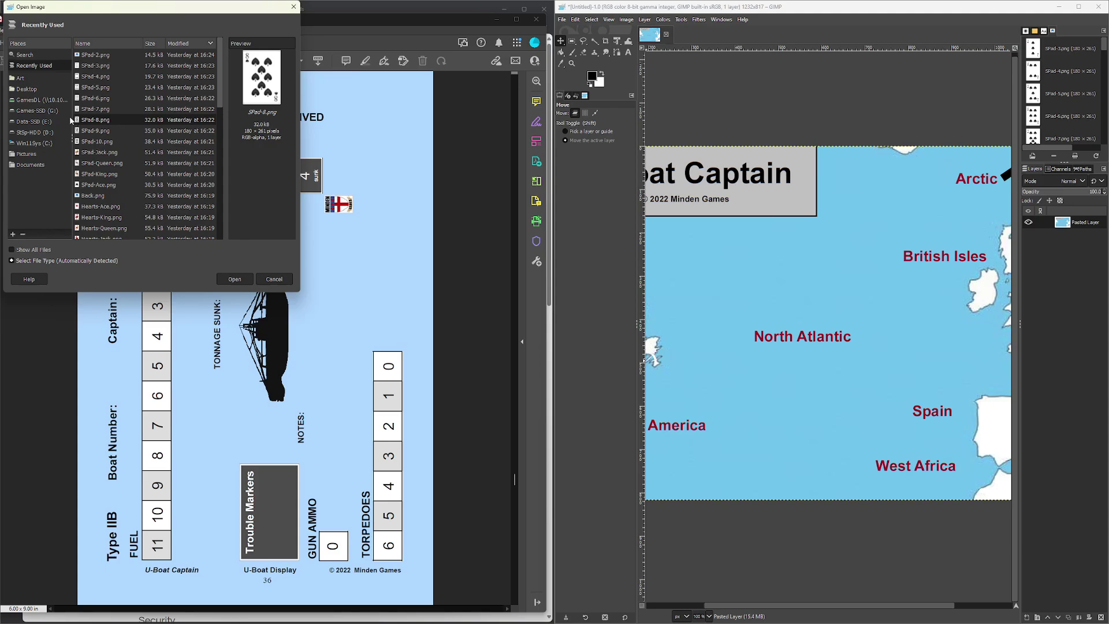
{"action": "left_click_drag", "start_coordinate": [72, 119], "coordinate": [50, 121]}
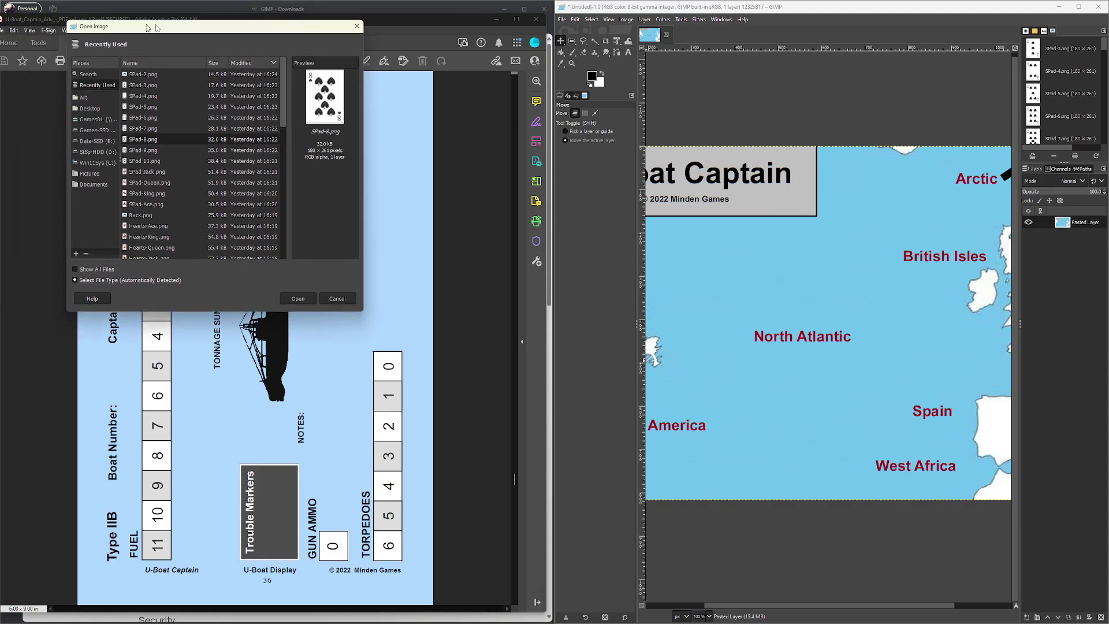
{"action": "left_click_drag", "start_coordinate": [83, 7], "coordinate": [173, 28]}
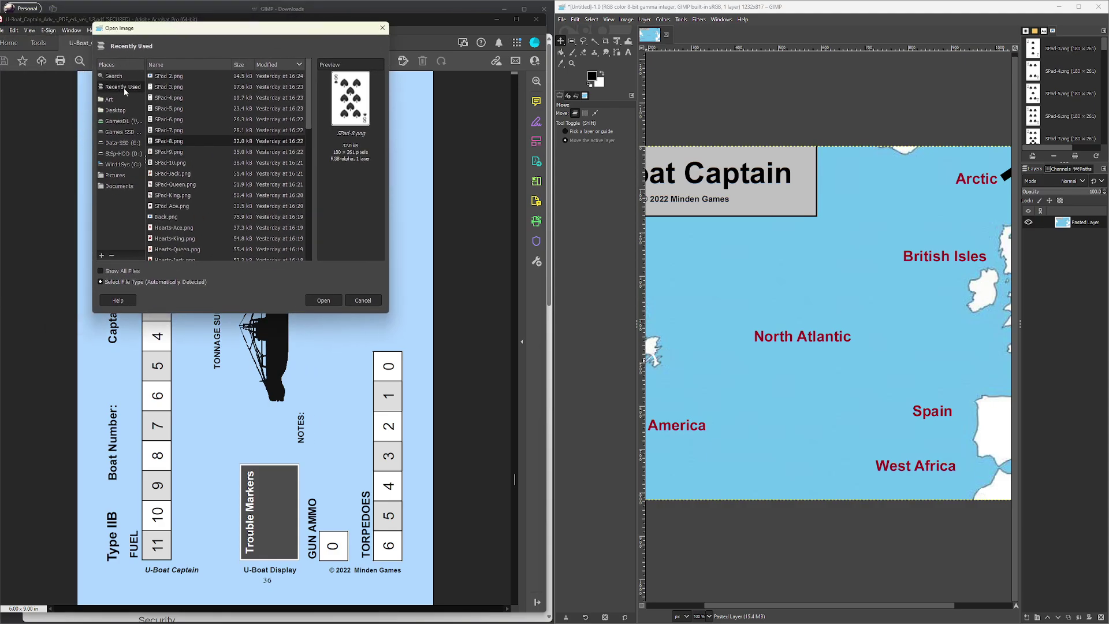
{"action": "scroll", "coordinate": [190, 151], "scroll_direction": "down", "scroll_amount": 5}
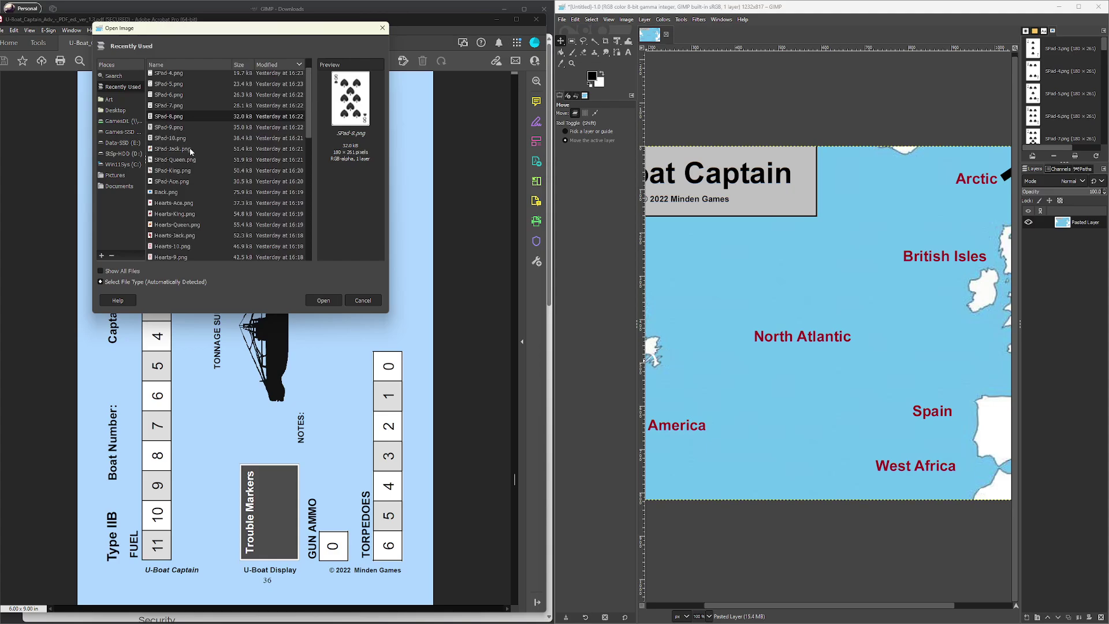
{"action": "scroll", "coordinate": [189, 147], "scroll_direction": "up", "scroll_amount": 5}
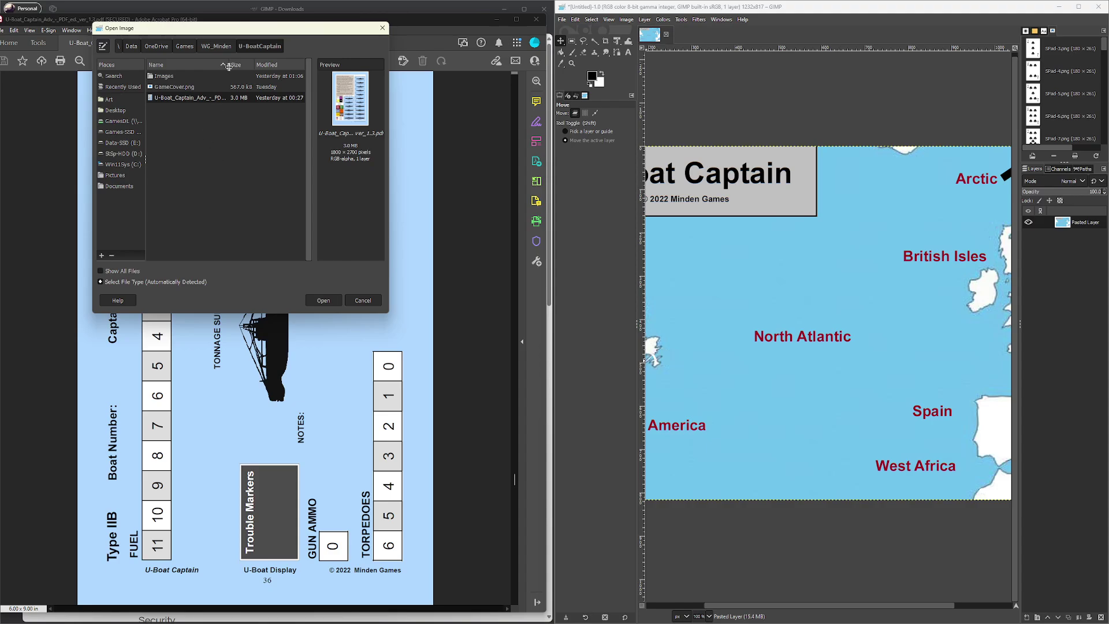
{"action": "left_click_drag", "start_coordinate": [228, 67], "coordinate": [278, 73]}
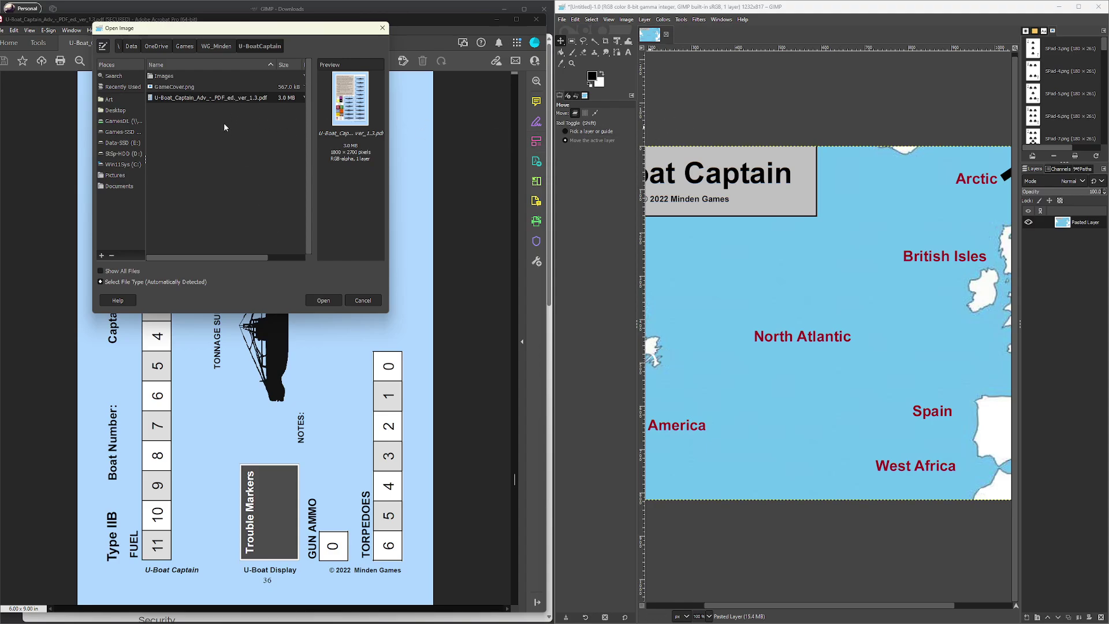
- Import only page 38, the counter sheet, from the U-Boat Captain PDF into GIMP
{"action": "double_click", "coordinate": [219, 98]}
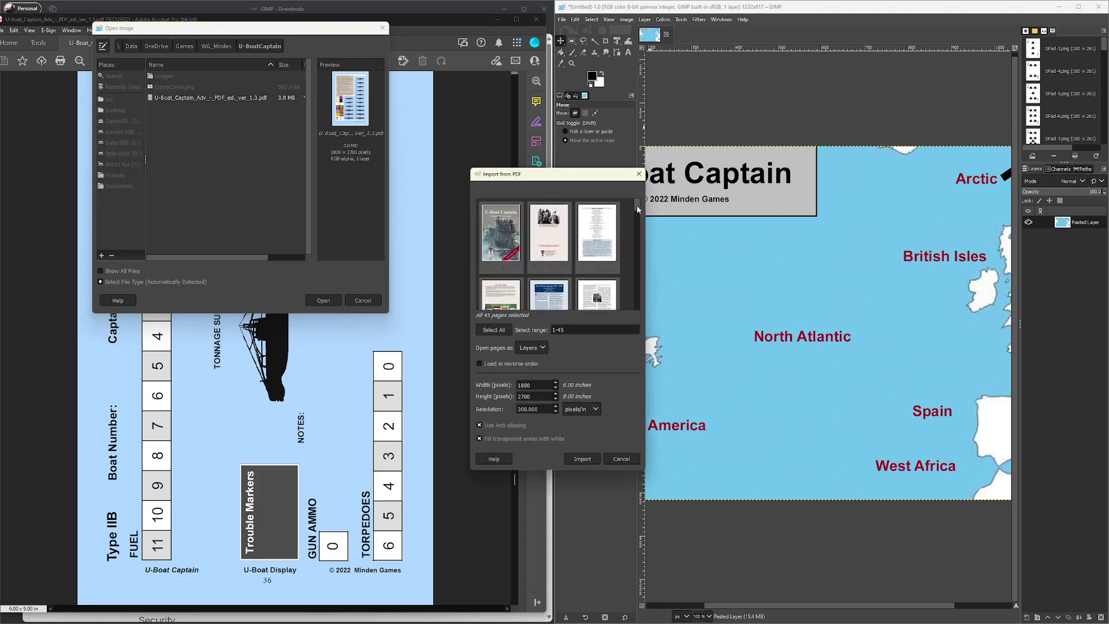
{"action": "left_click_drag", "start_coordinate": [636, 206], "coordinate": [643, 296]}
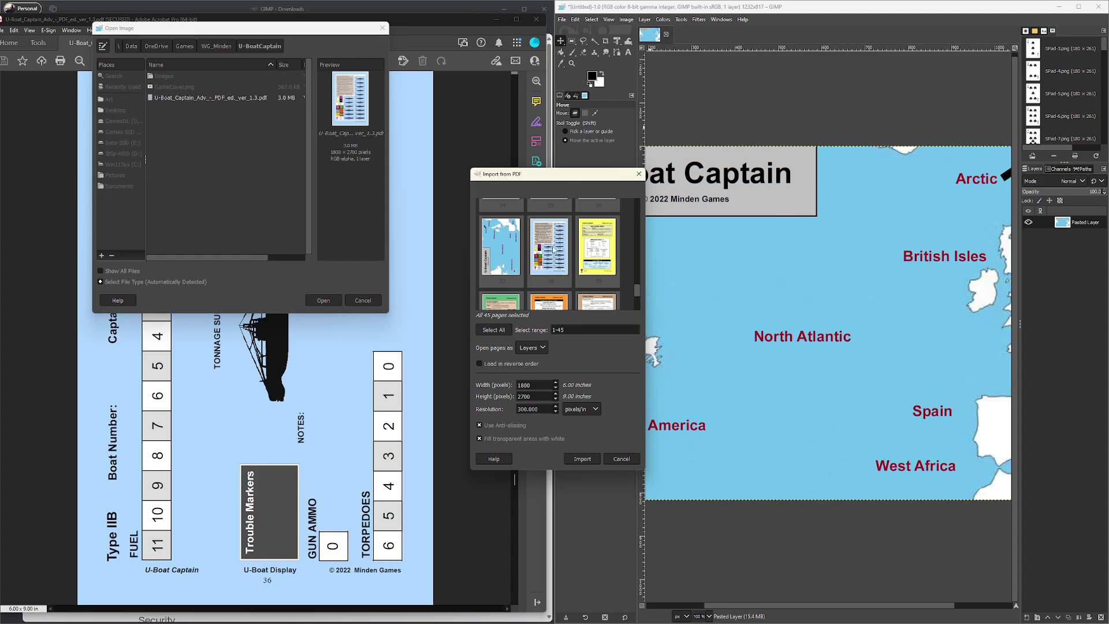
{"action": "left_click", "coordinate": [553, 250]}
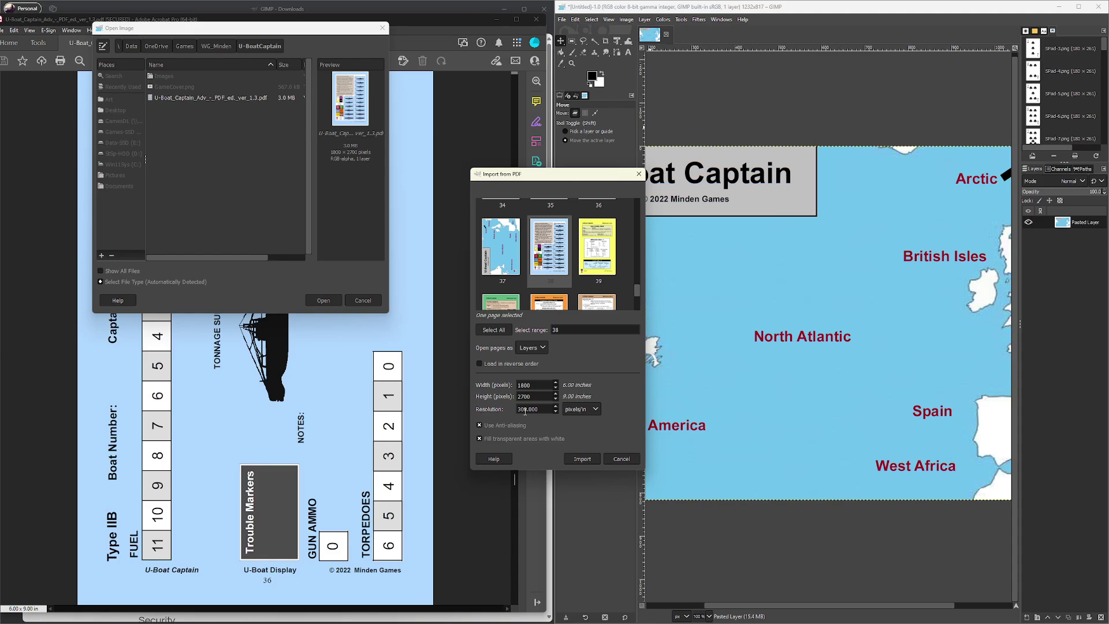
{"action": "left_click", "coordinate": [581, 458]}
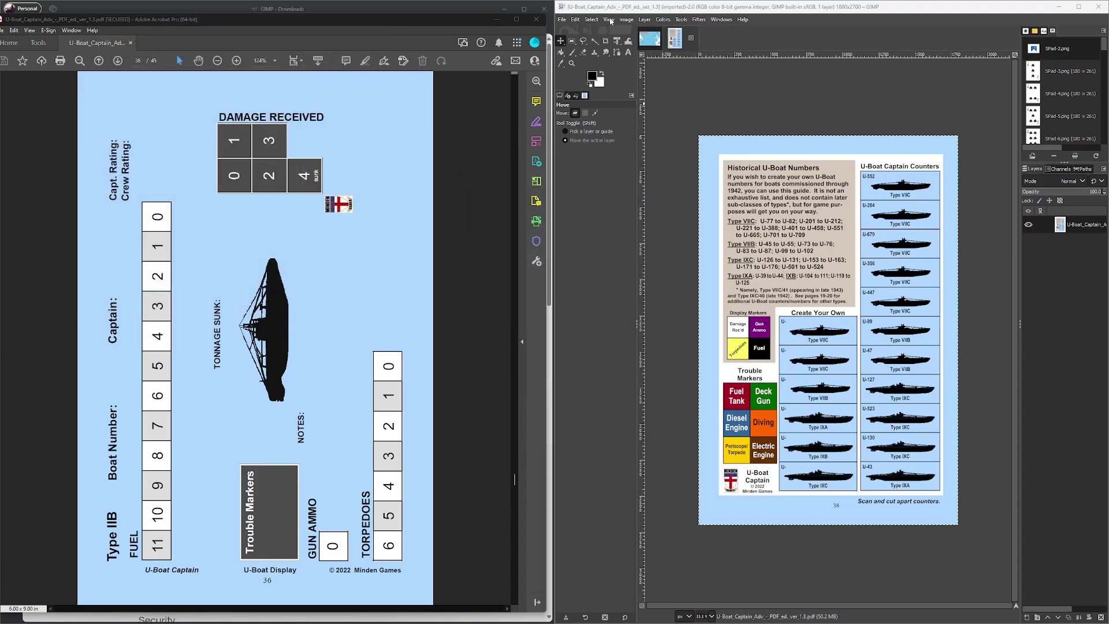
- View the imported counter sheet at 1:1 (100%) and return to the game map image
{"action": "left_click", "coordinate": [609, 20]}
{"action": "mouse_move", "coordinate": [620, 66]}
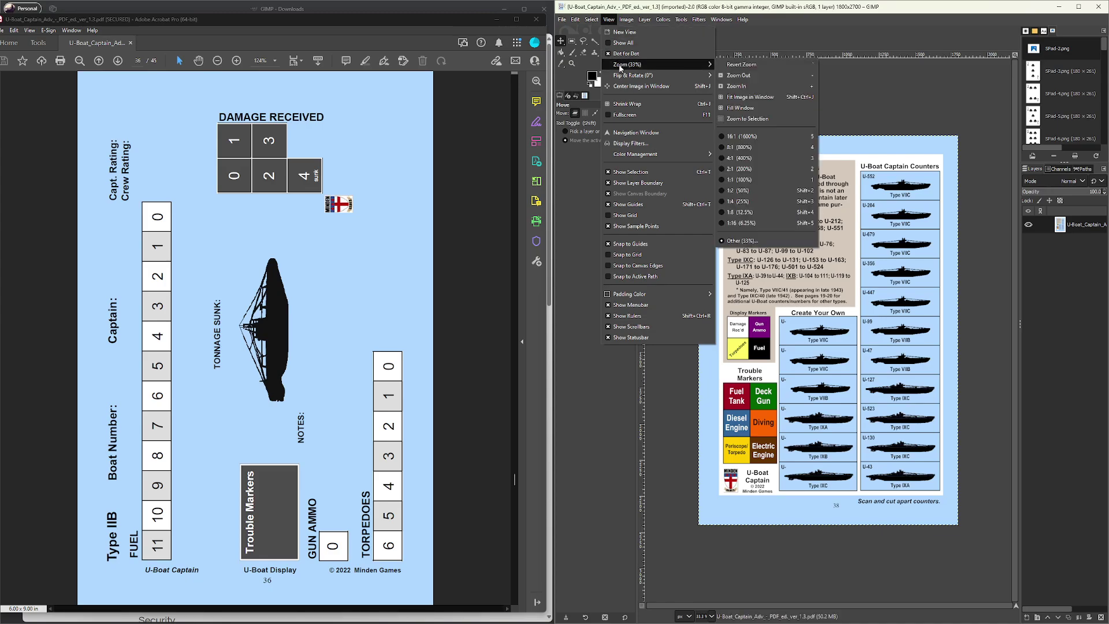
{"action": "left_click", "coordinate": [757, 179]}
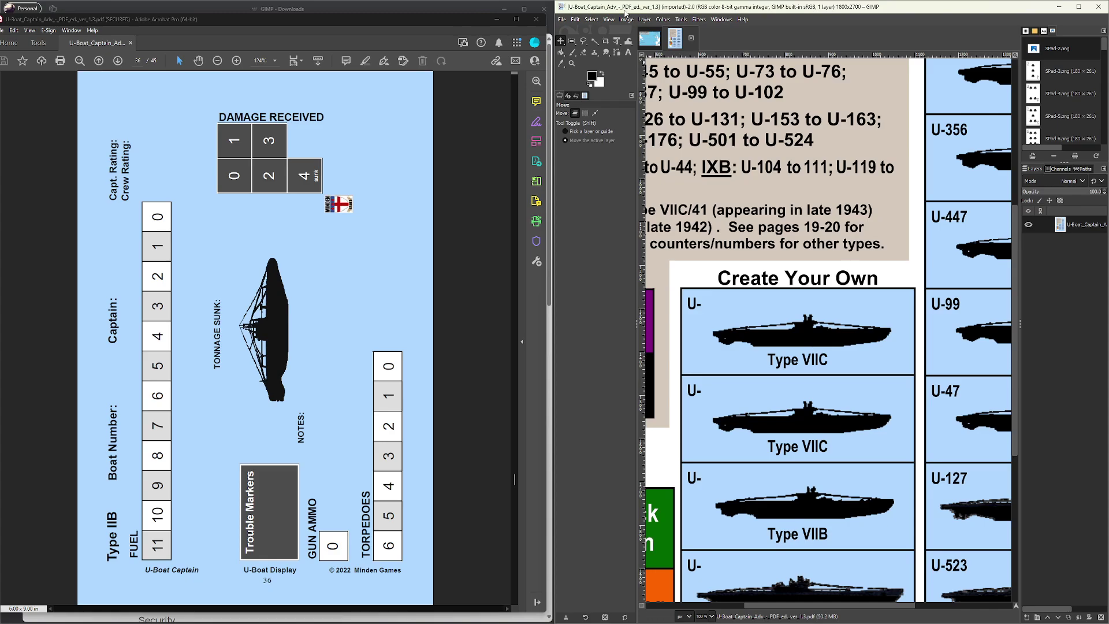
{"action": "left_click", "coordinate": [646, 38]}
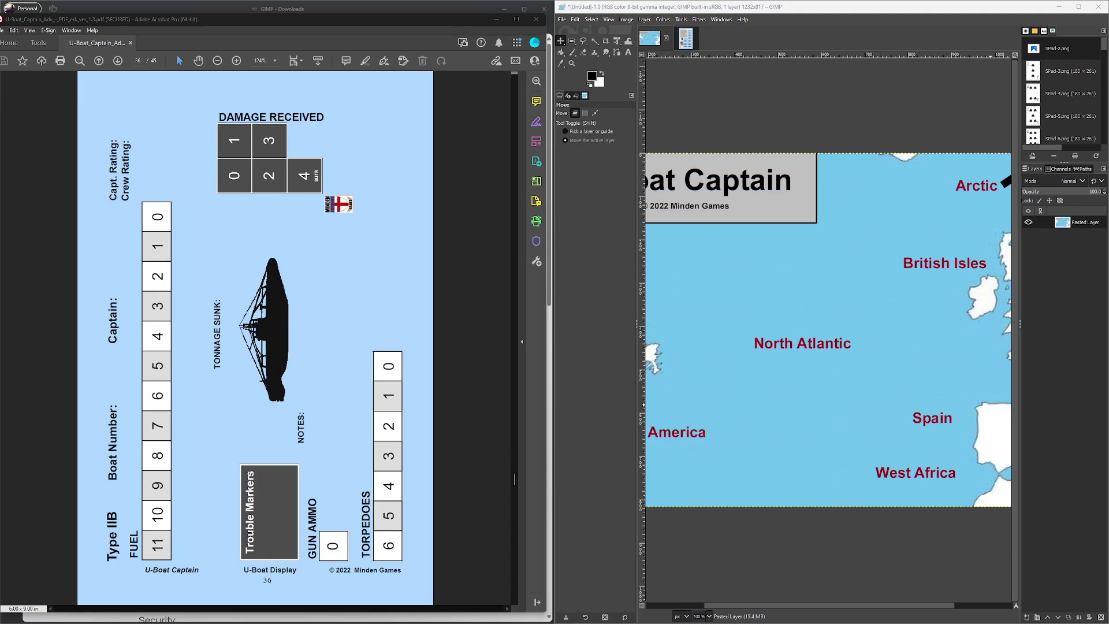
- Snip the Type IIB U-Boat display page from the PDF with Snipping Tool and copy the snip to the clipboard
{"action": "left_click_drag", "start_coordinate": [1108, 87], "coordinate": [1001, 100]}
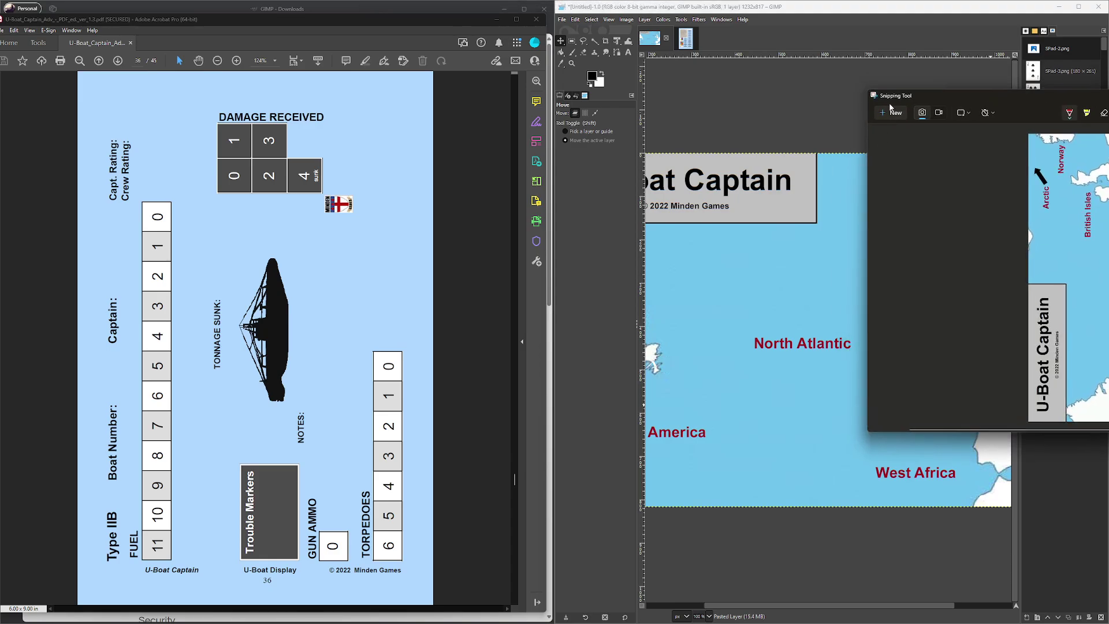
{"action": "left_click", "coordinate": [891, 113]}
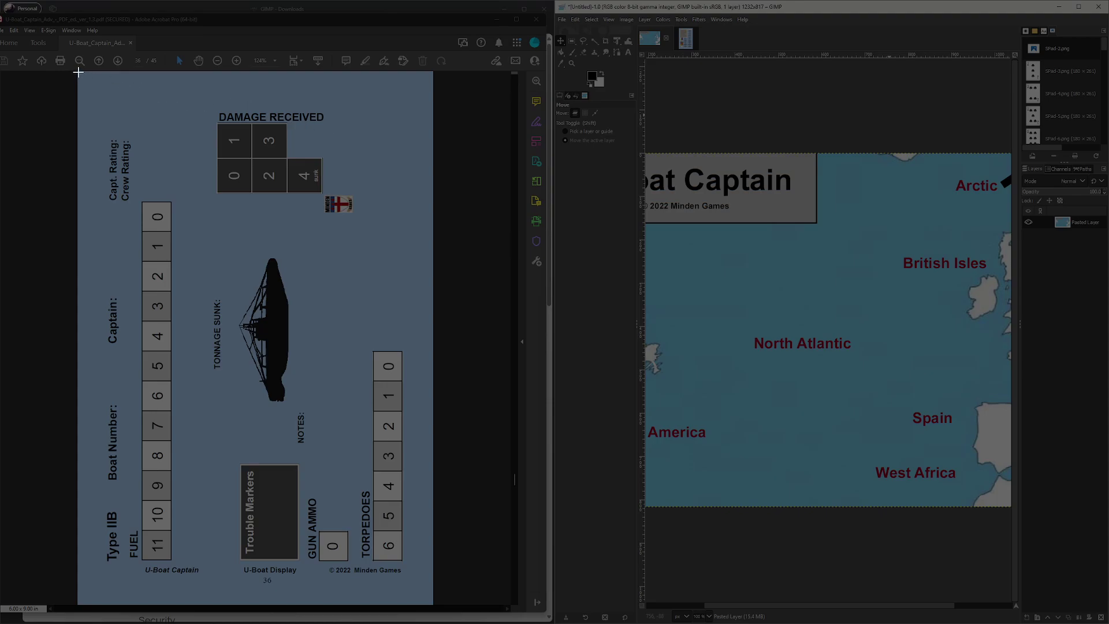
{"action": "left_click_drag", "start_coordinate": [78, 71], "coordinate": [434, 608]}
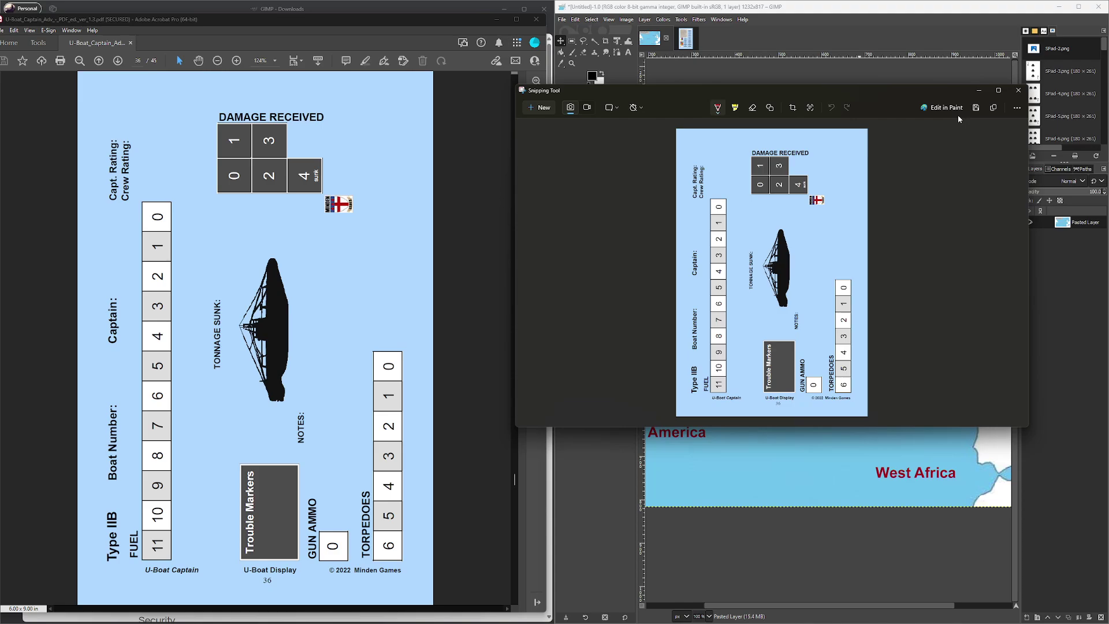
{"action": "left_click", "coordinate": [993, 110]}
{"action": "left_click_drag", "start_coordinate": [912, 94], "coordinate": [973, 93]}
{"action": "left_click", "coordinate": [1078, 90]}
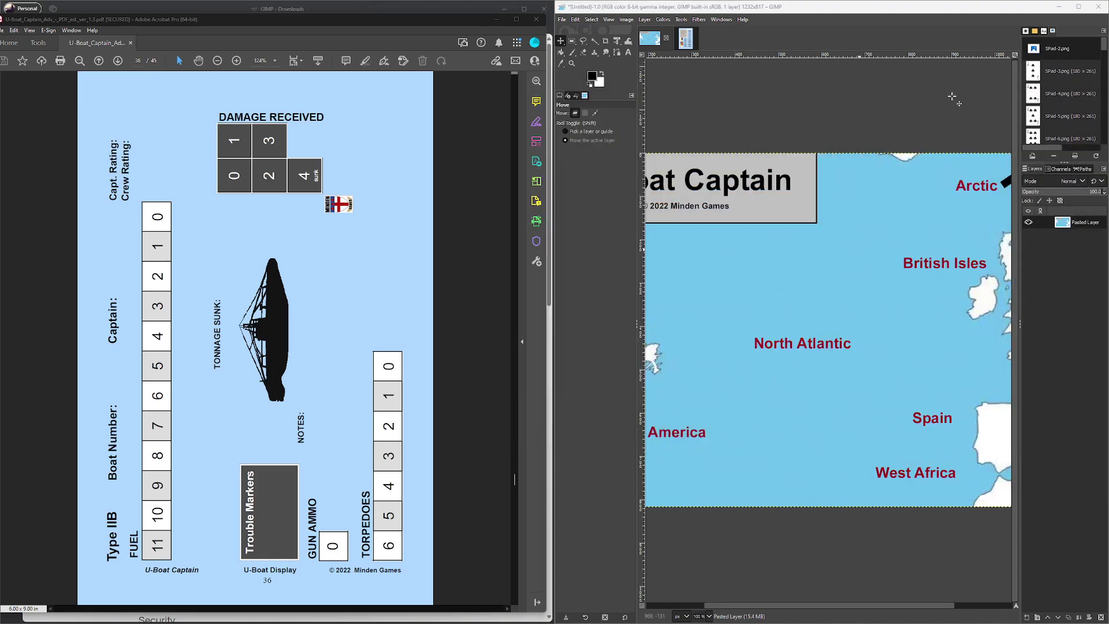
- Create a new GIMP image from the copied Type IIB display and rotate it 90° clockwise
{"action": "left_click", "coordinate": [562, 21]}
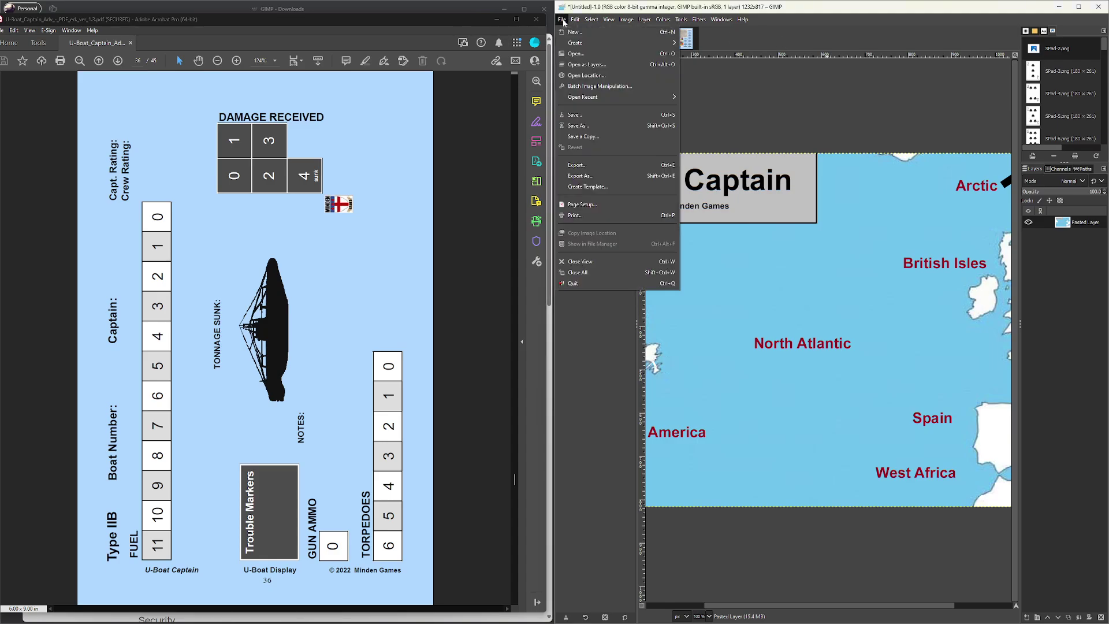
{"action": "mouse_move", "coordinate": [582, 45]}
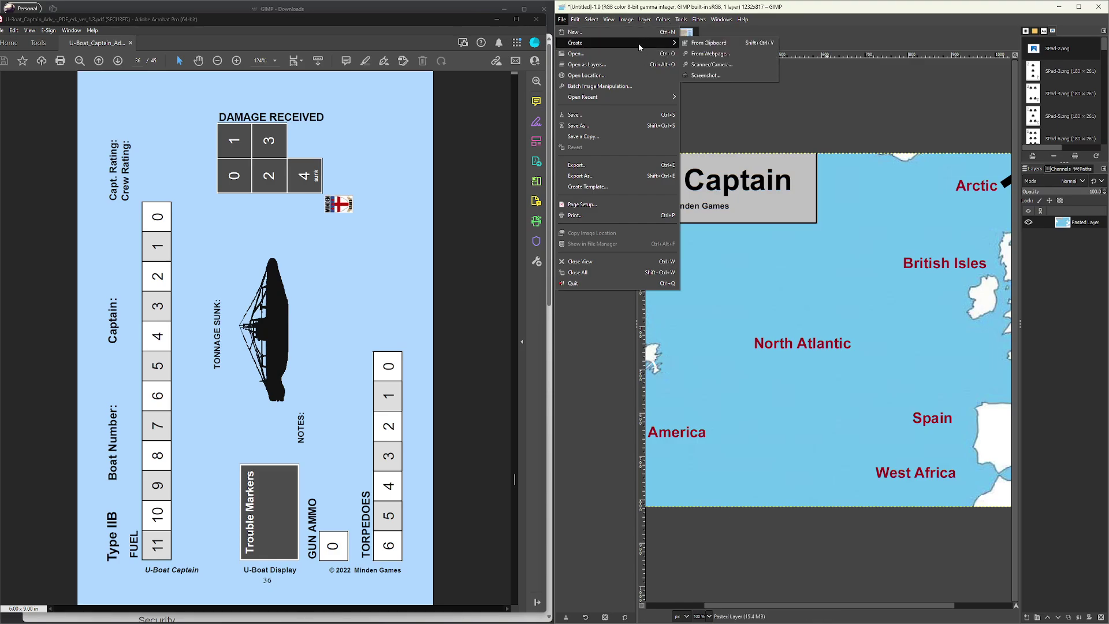
{"action": "left_click", "coordinate": [709, 42]}
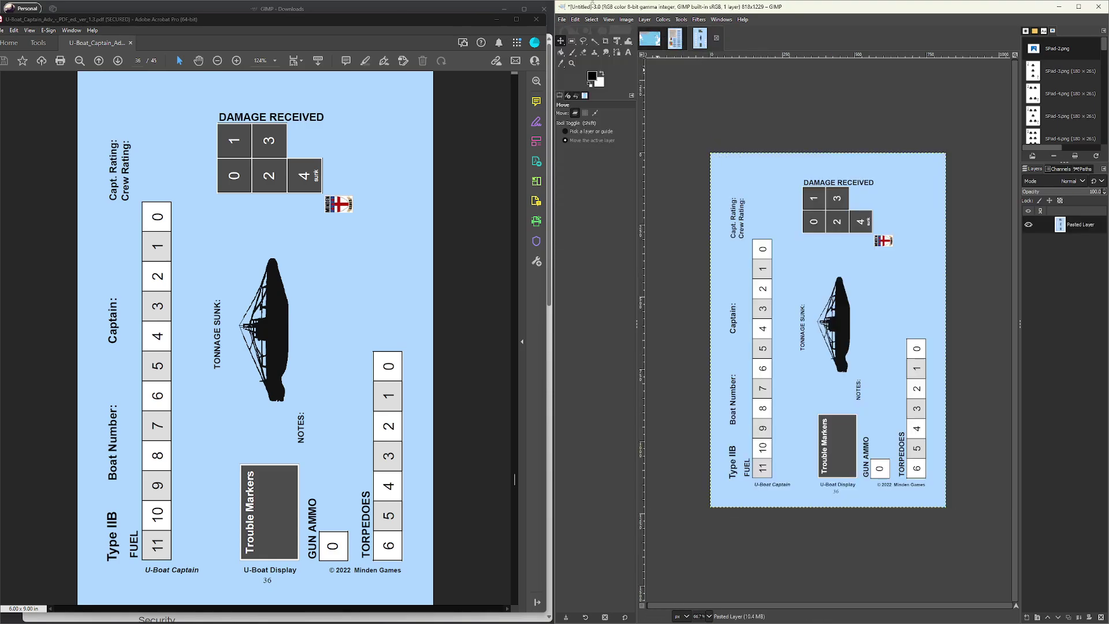
{"action": "left_click", "coordinate": [626, 19]}
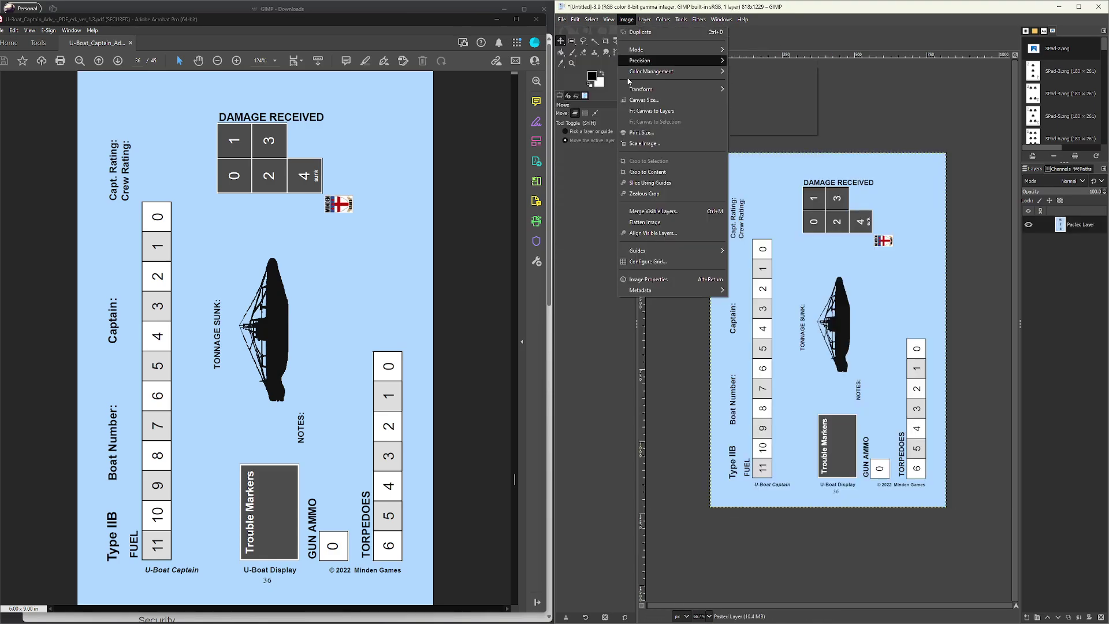
{"action": "mouse_move", "coordinate": [635, 89]}
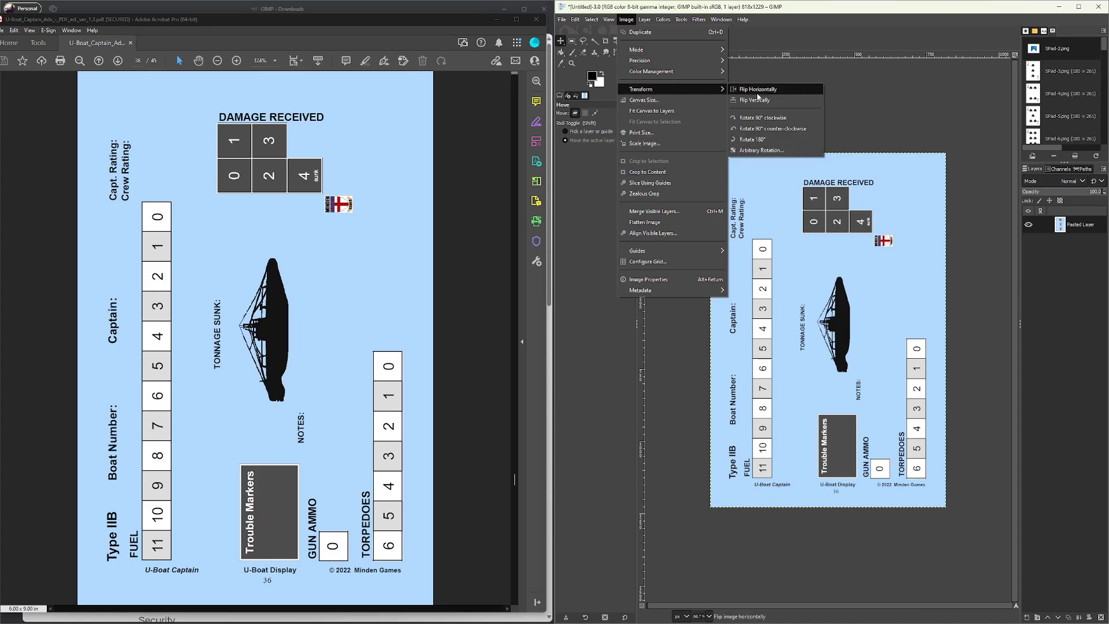
{"action": "left_click", "coordinate": [752, 118]}
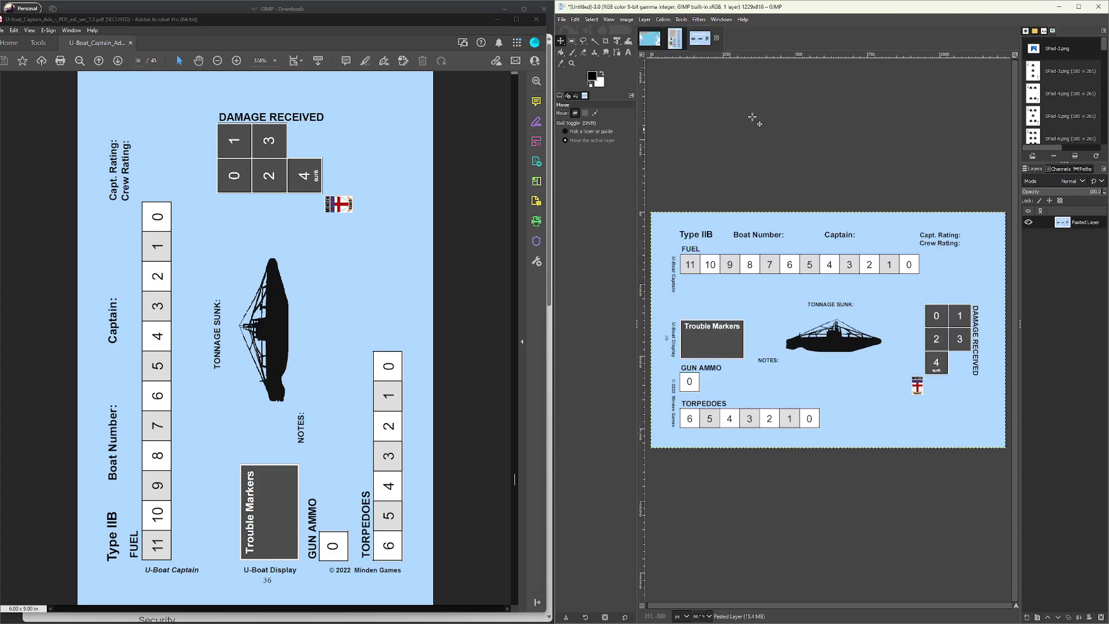
- View the rotated Type IIB display at 1:1 (100%) and compare its scale with the game map image
{"action": "left_click", "coordinate": [608, 19]}
{"action": "mouse_move", "coordinate": [629, 75]}
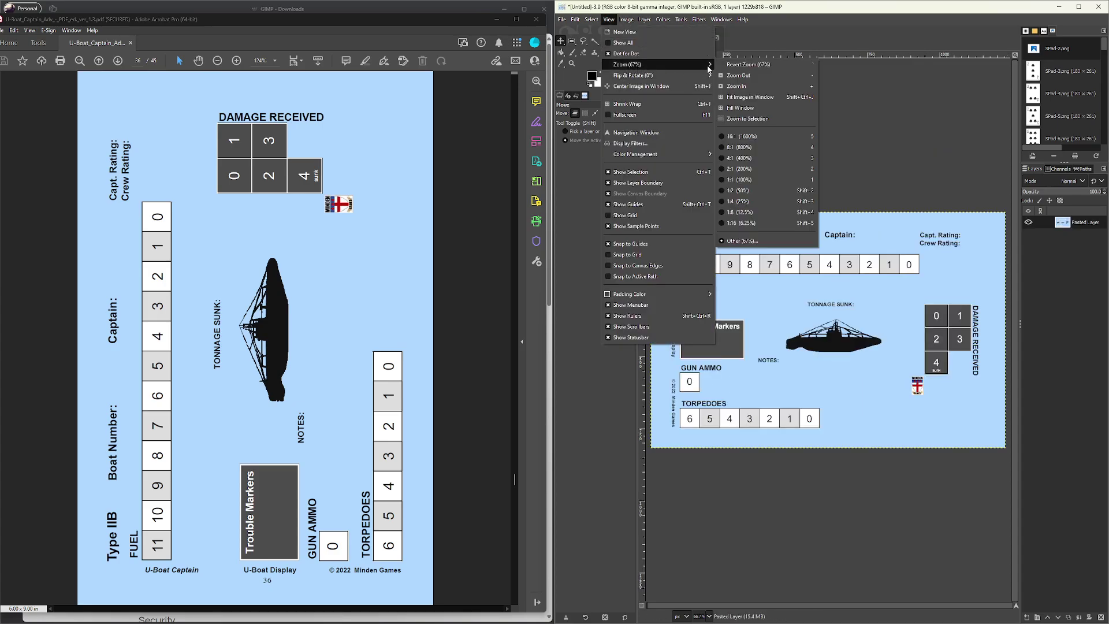
{"action": "left_click", "coordinate": [750, 181]}
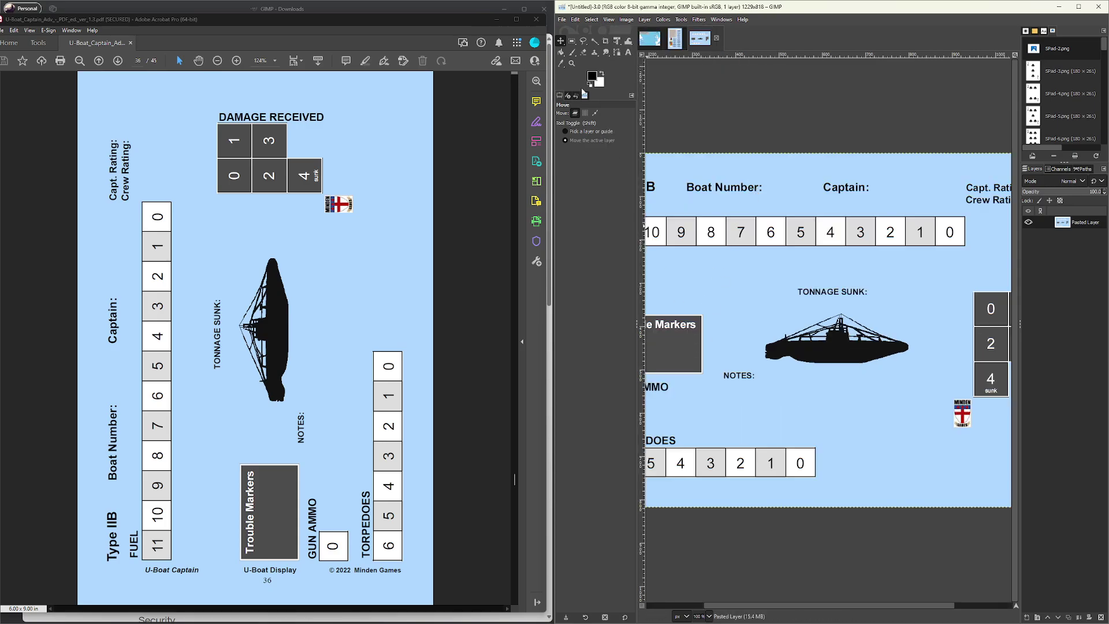
{"action": "left_click", "coordinate": [644, 44]}
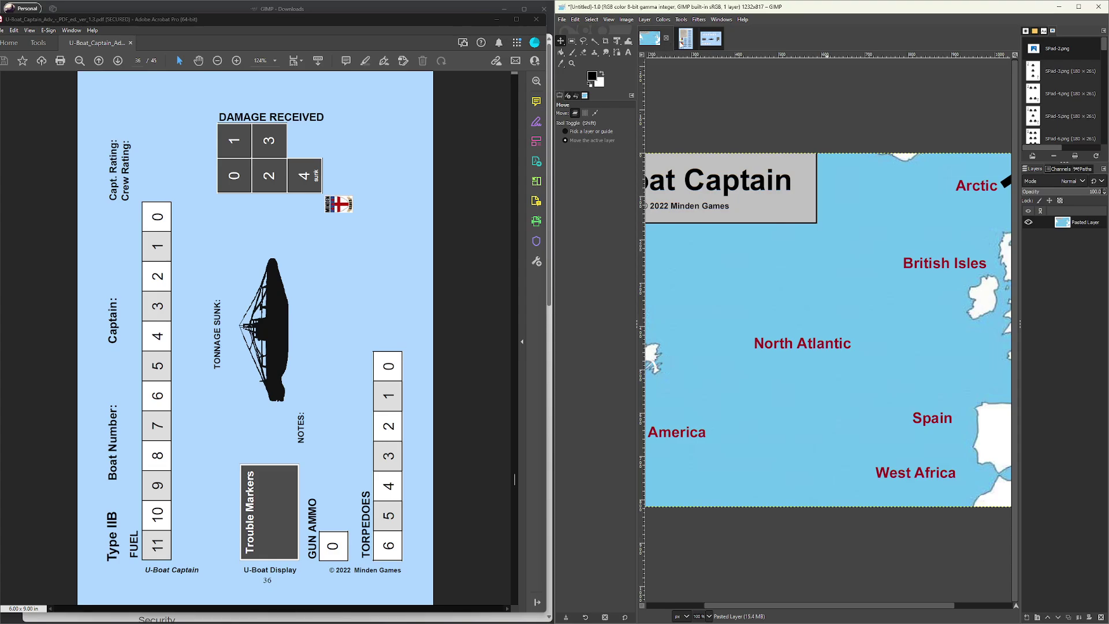
{"action": "left_click", "coordinate": [711, 41]}
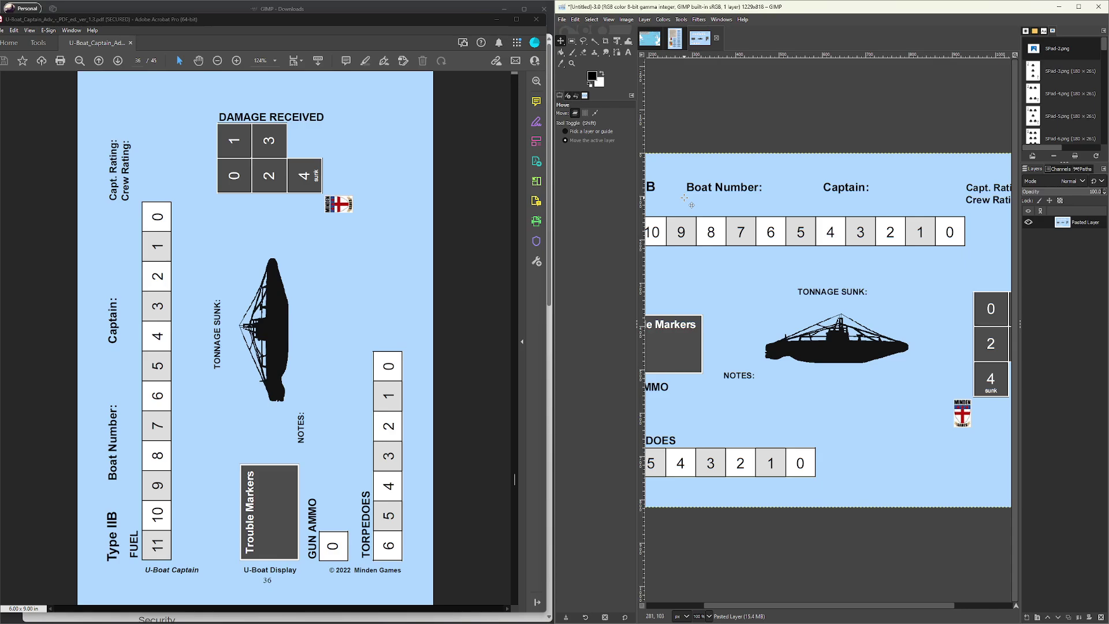
- Compare the scale of the imported counter sheet's markers with the Type IIB display image
{"action": "left_click", "coordinate": [674, 38]}
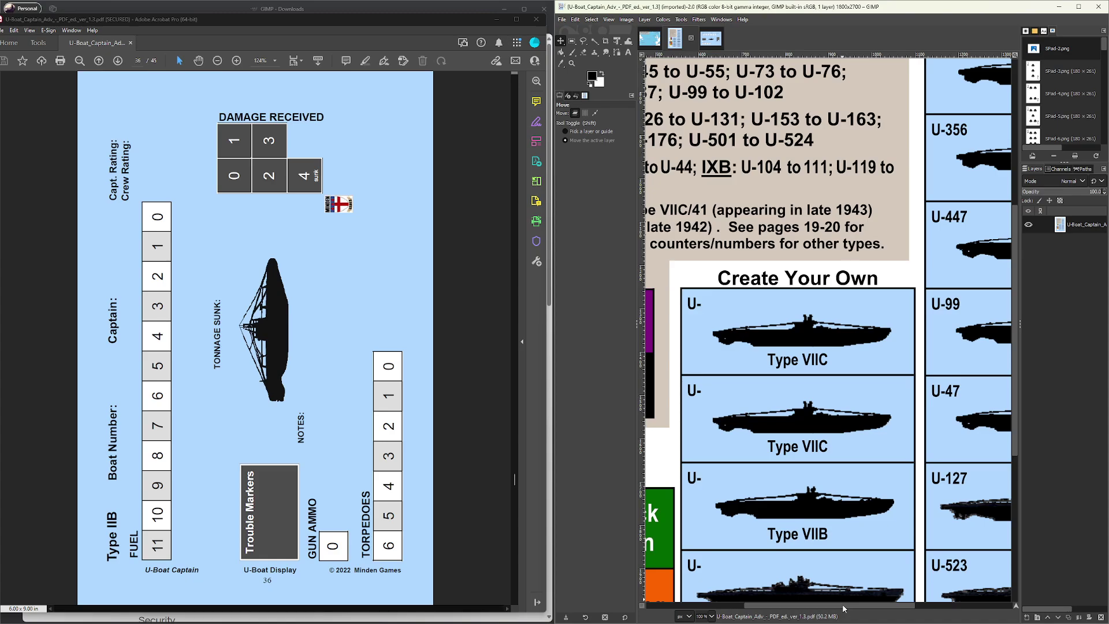
{"action": "left_click_drag", "start_coordinate": [843, 607], "coordinate": [753, 606]}
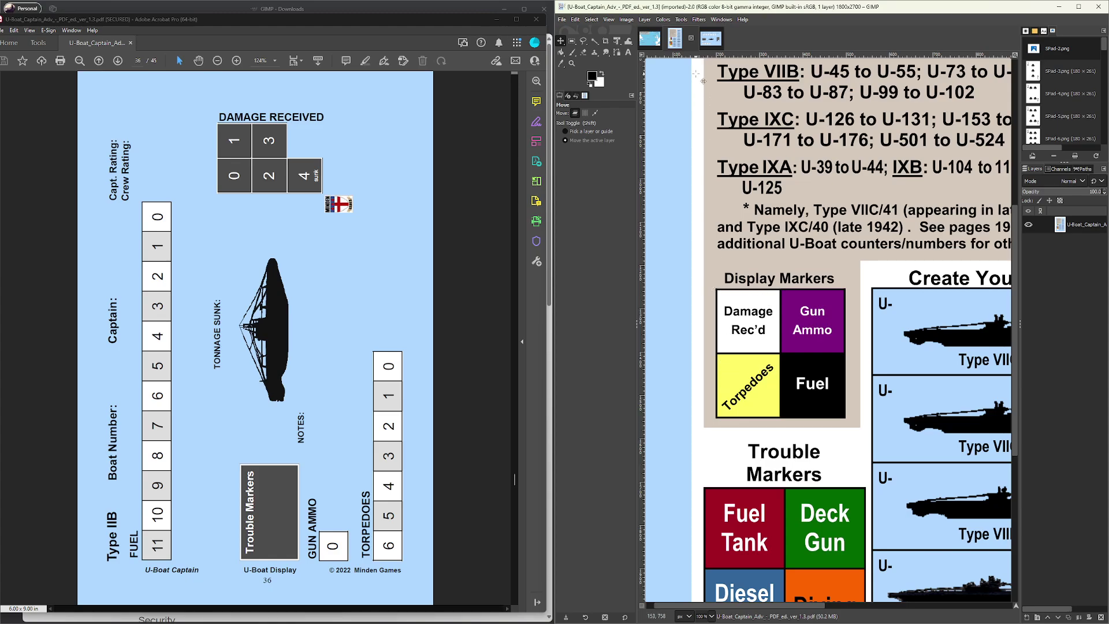
{"action": "left_click", "coordinate": [610, 20]}
{"action": "left_click", "coordinate": [611, 22]}
{"action": "left_click", "coordinate": [710, 41]}
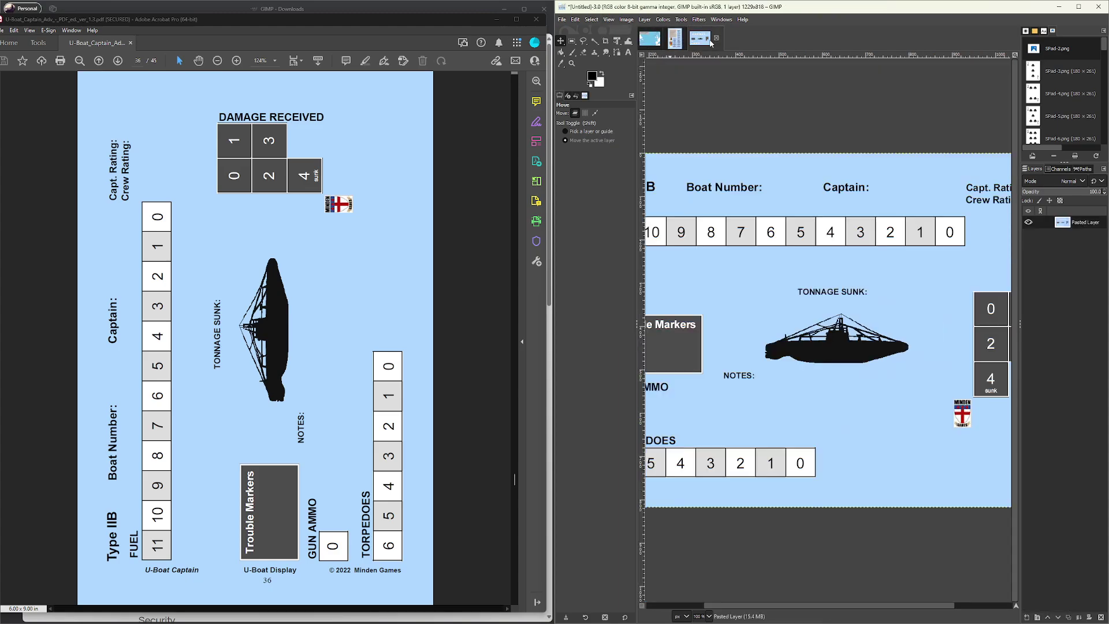
{"action": "left_click", "coordinate": [677, 42]}
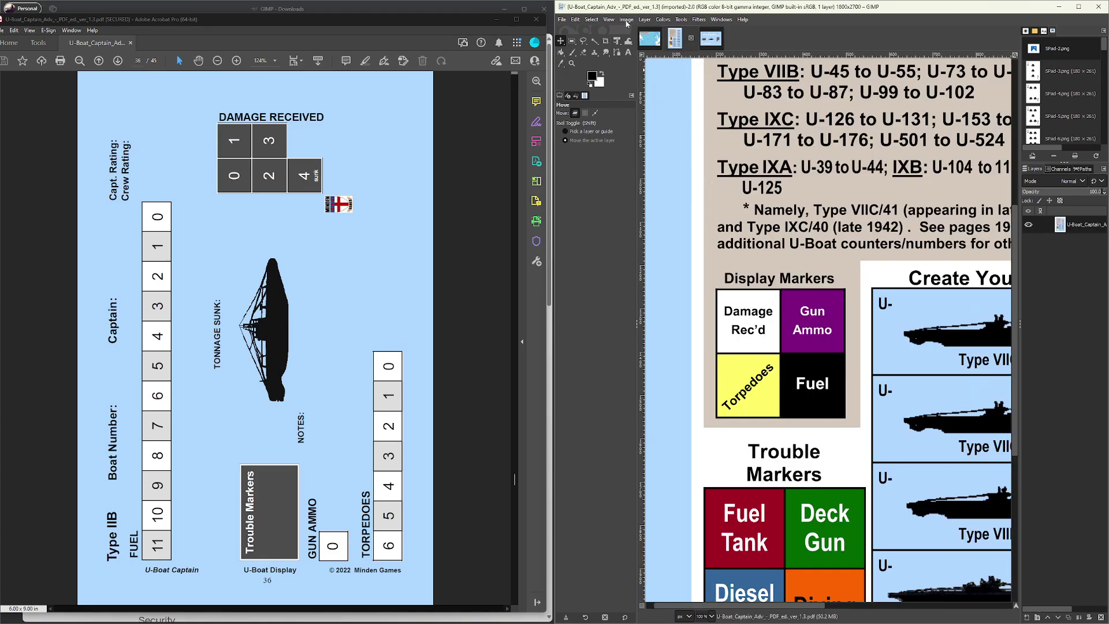
- Scale the counter sheet image to 50% of its size, 900 × 1350 pixels
{"action": "left_click", "coordinate": [626, 21]}
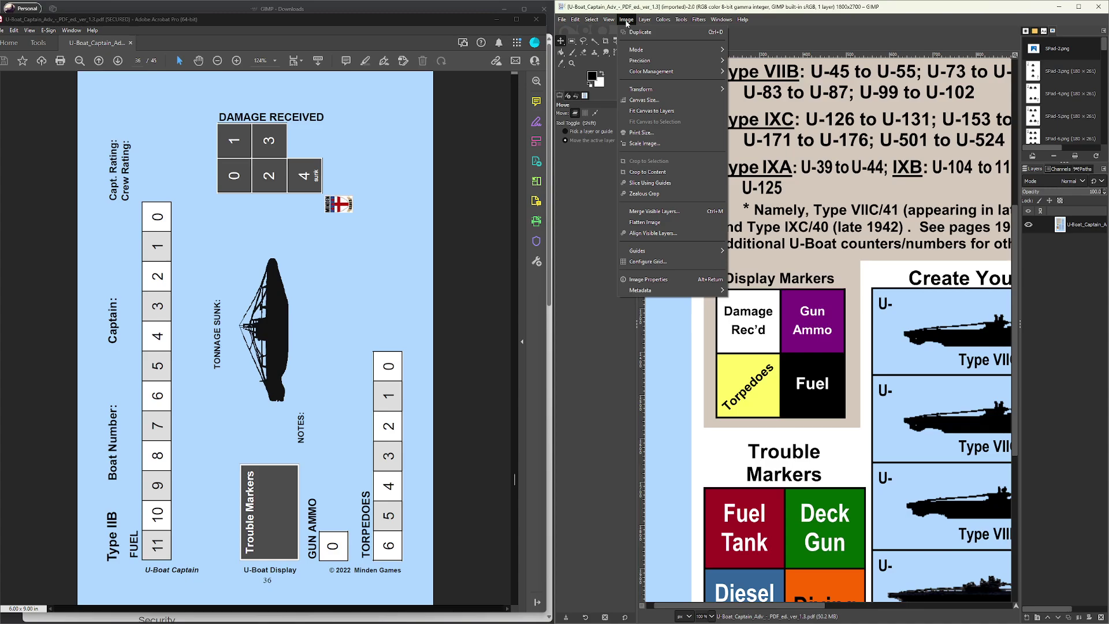
{"action": "left_click", "coordinate": [643, 144]}
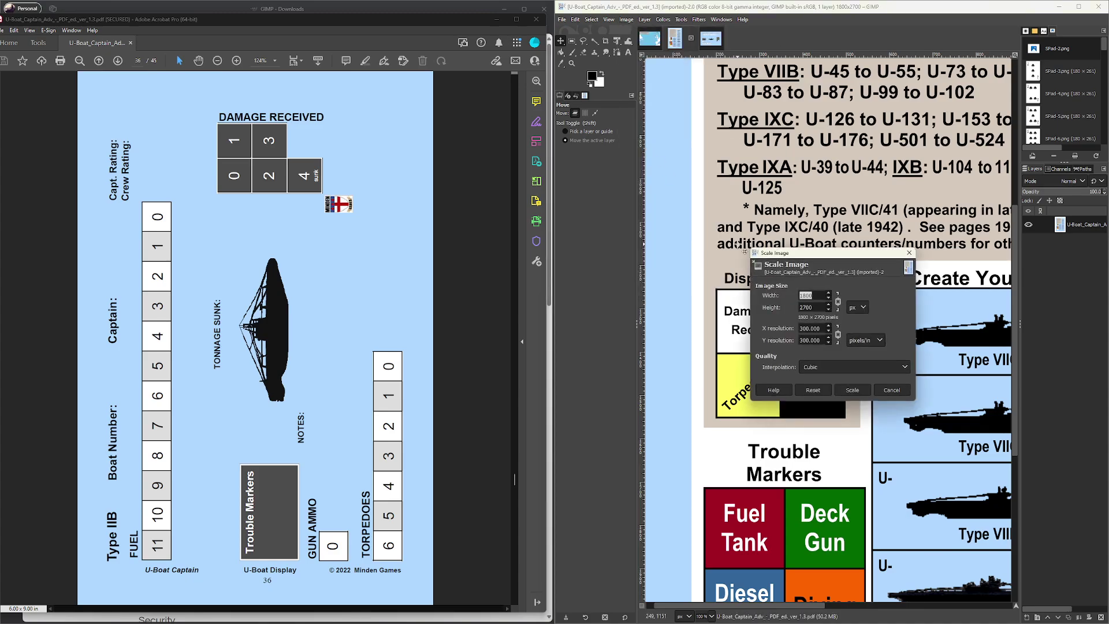
{"action": "left_click", "coordinate": [859, 307]}
{"action": "left_click", "coordinate": [858, 330]}
{"action": "double_click", "coordinate": [805, 297]}
{"action": "type", "text": "50."}
{"action": "key", "text": "Tab"}
{"action": "left_click", "coordinate": [851, 390]}
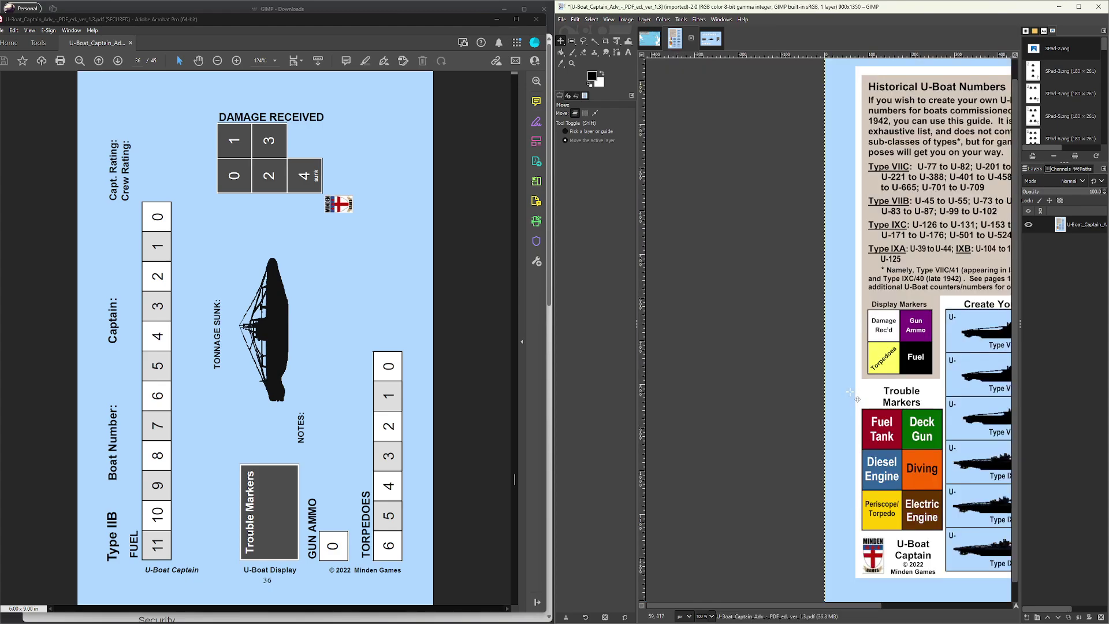
{"action": "left_click_drag", "start_coordinate": [823, 606], "coordinate": [871, 608]}
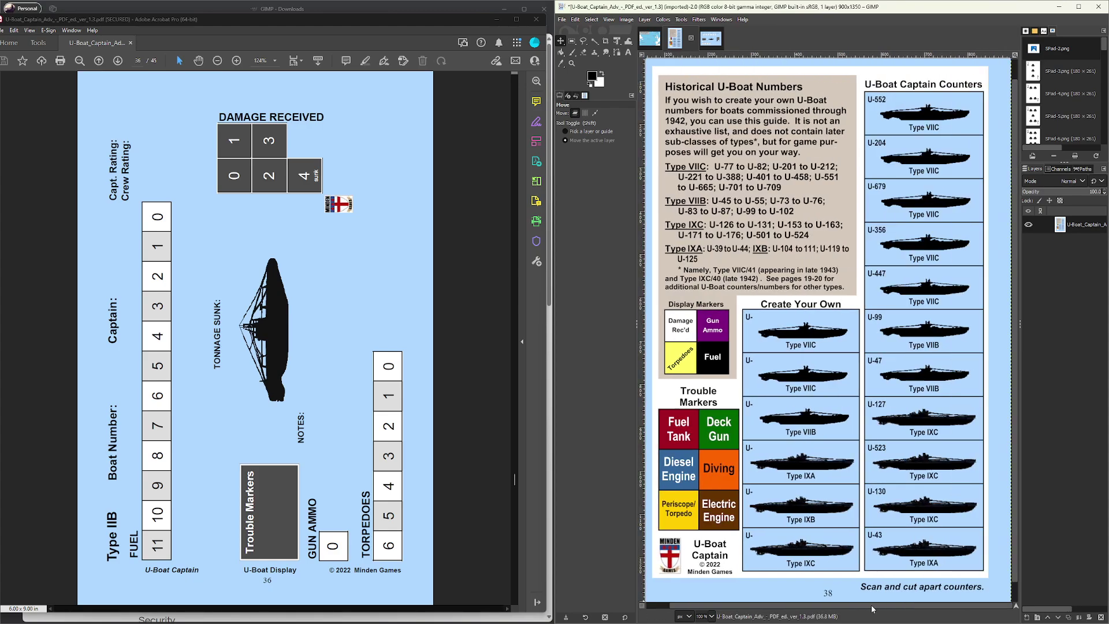
- Make a rectangular selection of about 75 × 76 pixels around the Damage Rec'd display marker on the counter sheet
{"action": "left_click", "coordinate": [572, 42]}
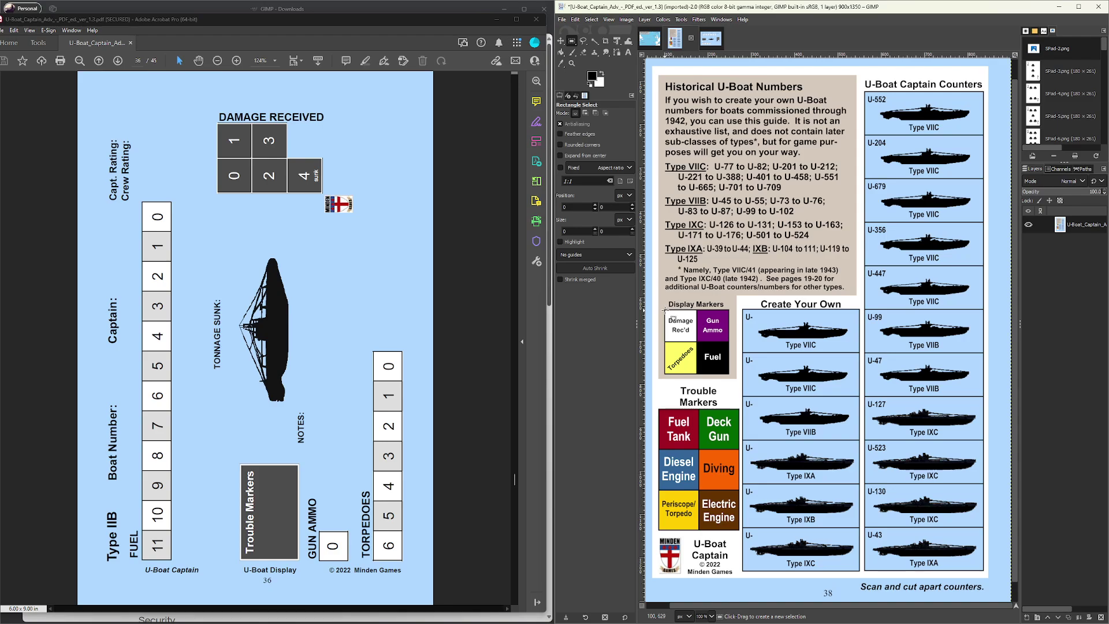
{"action": "left_click_drag", "start_coordinate": [671, 317], "coordinate": [703, 351]}
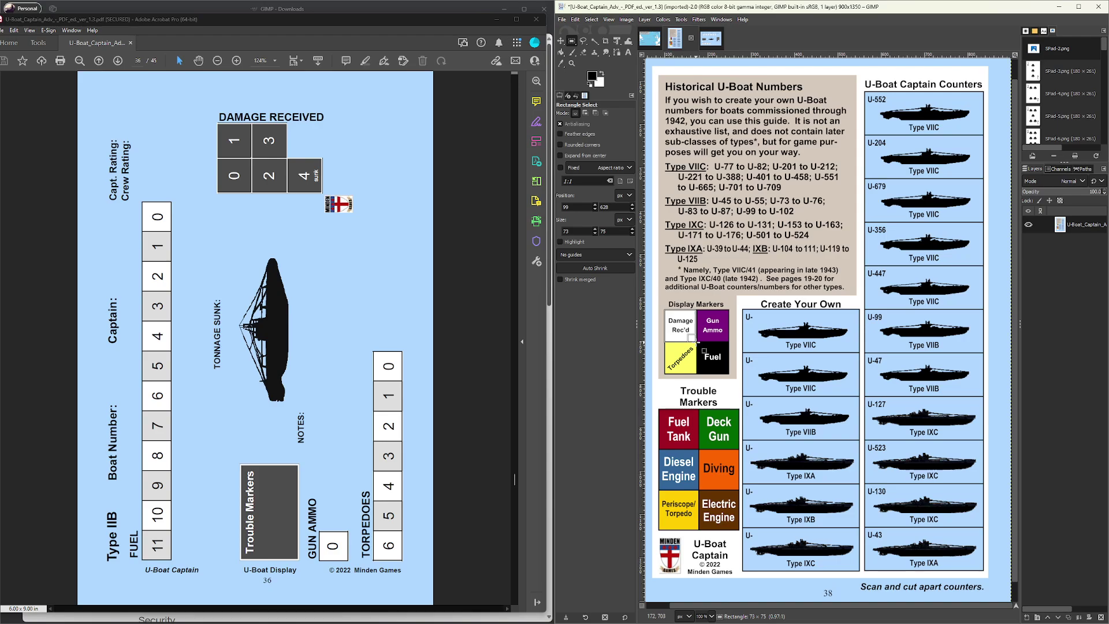
{"action": "left_click_drag", "start_coordinate": [704, 351], "coordinate": [704, 351]}
{"action": "left_click_drag", "start_coordinate": [704, 351], "coordinate": [704, 351]}
{"action": "left_click_drag", "start_coordinate": [705, 351], "coordinate": [705, 350]}
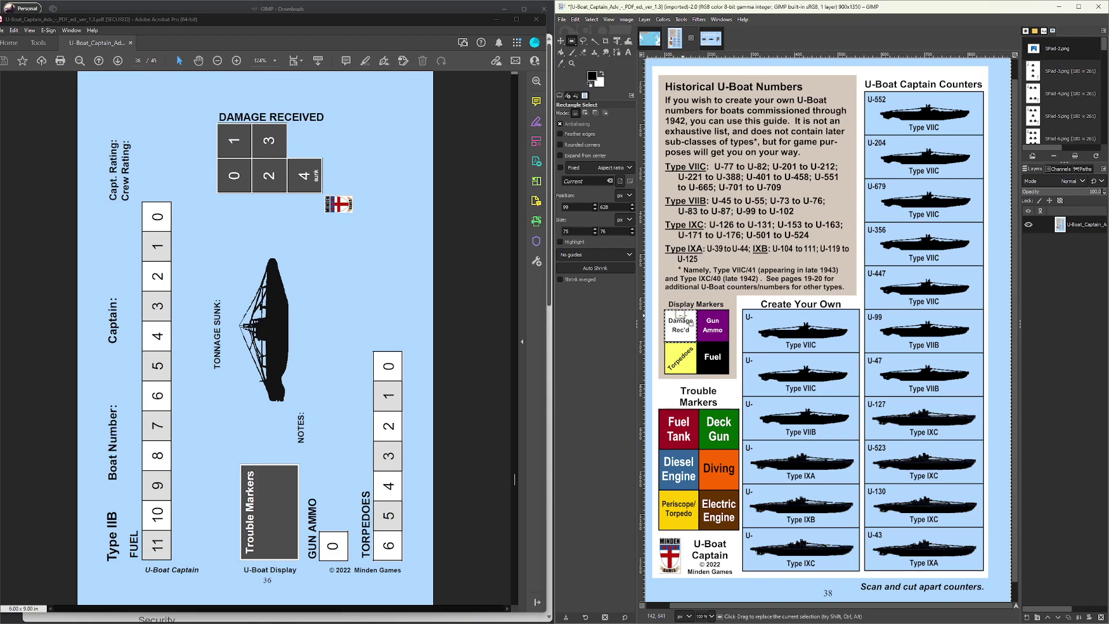
- Try shifting the counter sheet layer leftward beneath the Damage Rec'd selection using the Move tool
{"action": "left_click", "coordinate": [560, 42]}
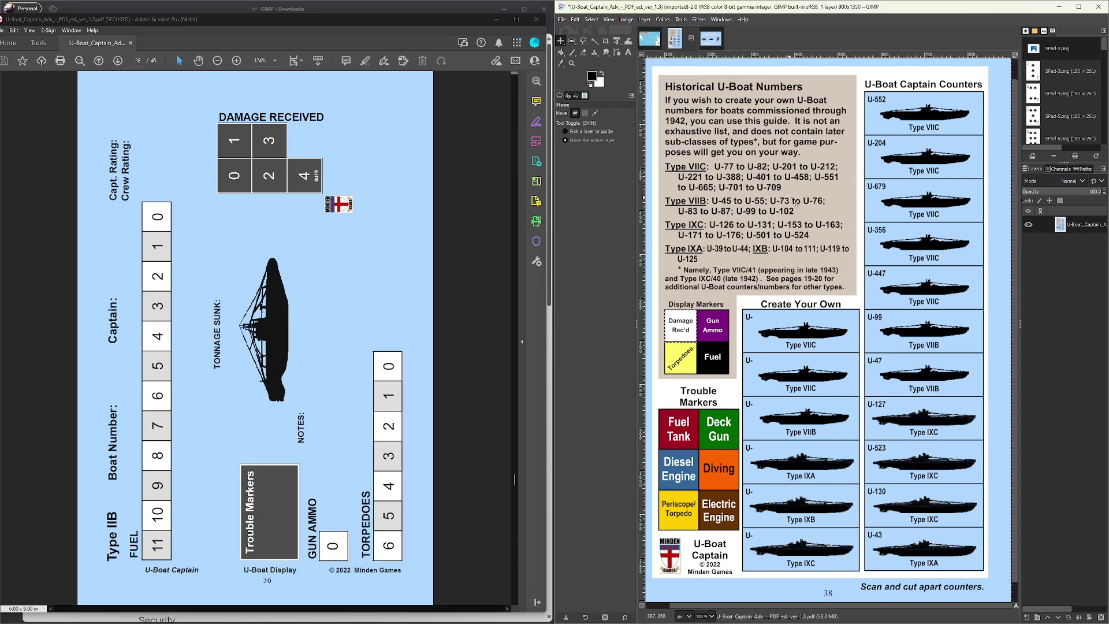
{"action": "key", "text": "Left"}
{"action": "key", "text": "Left"}
{"action": "key", "text": "Left"}
{"action": "key", "text": "Left"}
{"action": "key", "text": "Left"}
{"action": "key", "text": "Left"}
{"action": "key", "text": "Left"}
{"action": "key", "text": "Left"}
{"action": "key", "text": "Left"}
{"action": "key", "text": "Left"}
{"action": "key", "text": "Left"}
{"action": "key", "text": "Left"}
{"action": "key", "text": "Left"}
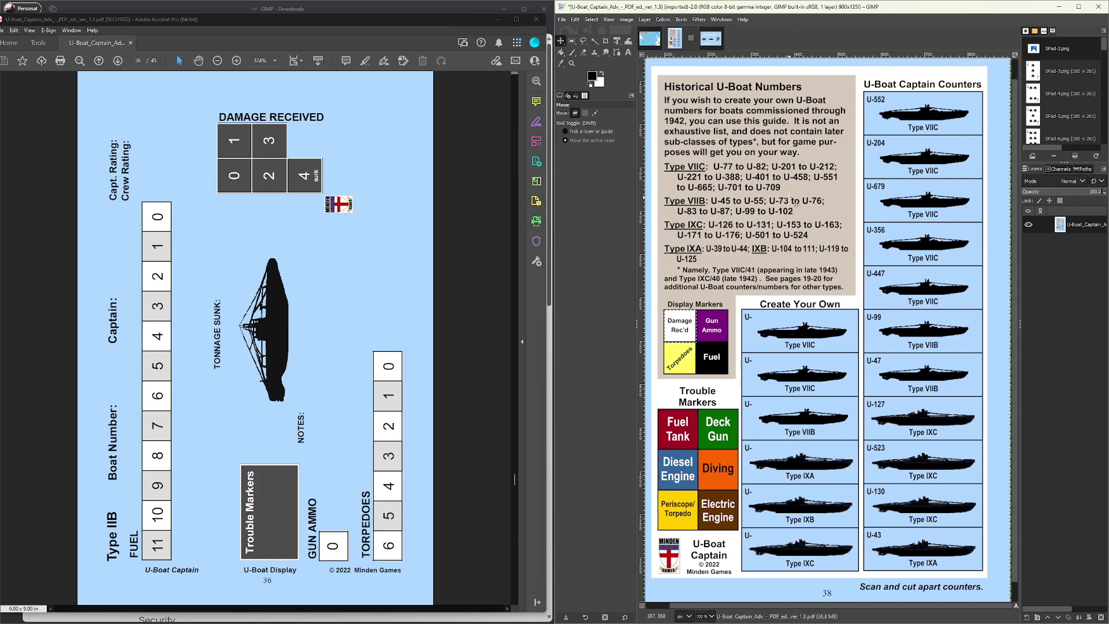
{"action": "key", "text": "Left"}
{"action": "key", "text": "Left"}
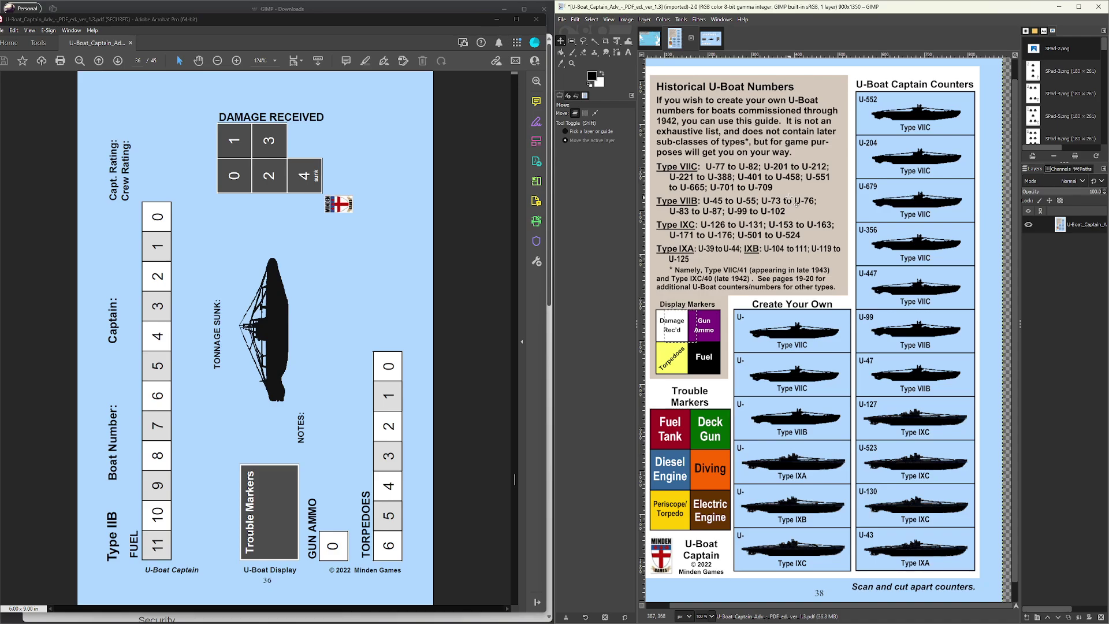
{"action": "key", "text": "shift+Left"}
{"action": "key", "text": "shift+Left"}
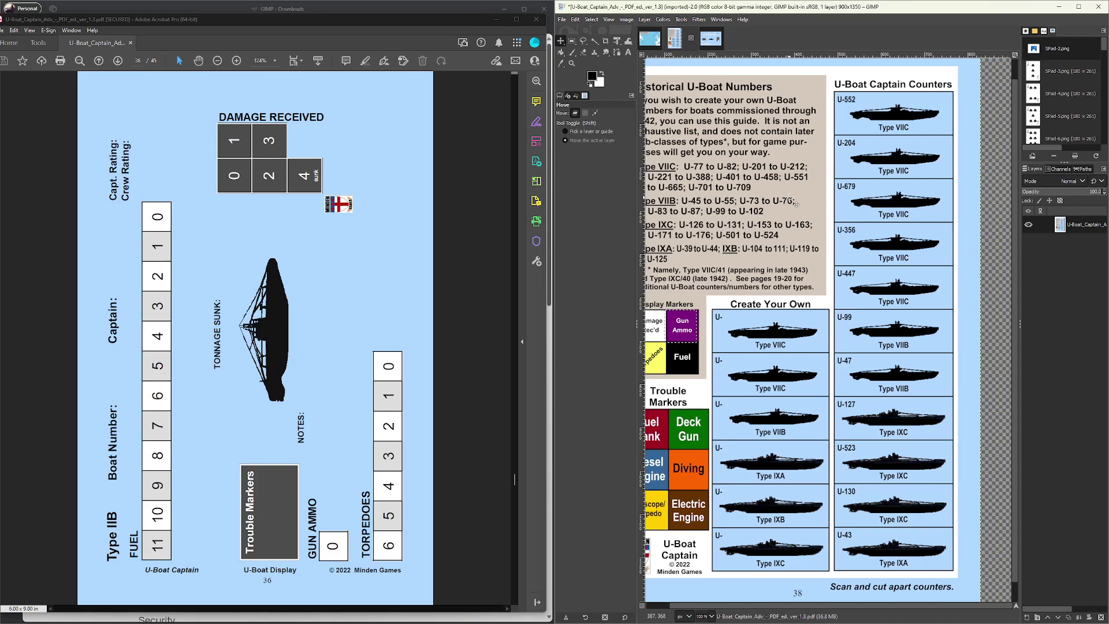
- Nudge the counter sheet layer rightward and slightly down until the Damage Rec'd marker lines up with the selection
{"action": "key", "text": "Right"}
{"action": "key", "text": "Right"}
{"action": "key", "text": "Right"}
{"action": "key", "text": "Right"}
{"action": "key", "text": "Right"}
{"action": "key", "text": "Right"}
{"action": "key", "text": "Right"}
{"action": "key", "text": "Right"}
{"action": "key", "text": "Right"}
{"action": "key", "text": "Right"}
{"action": "key", "text": "Right"}
{"action": "key", "text": "Right"}
{"action": "key", "text": "Right"}
{"action": "key", "text": "Right"}
{"action": "key", "text": "Right"}
{"action": "key", "text": "Right"}
{"action": "key", "text": "Right"}
{"action": "key", "text": "Right"}
{"action": "key", "text": "Right"}
{"action": "key", "text": "Right"}
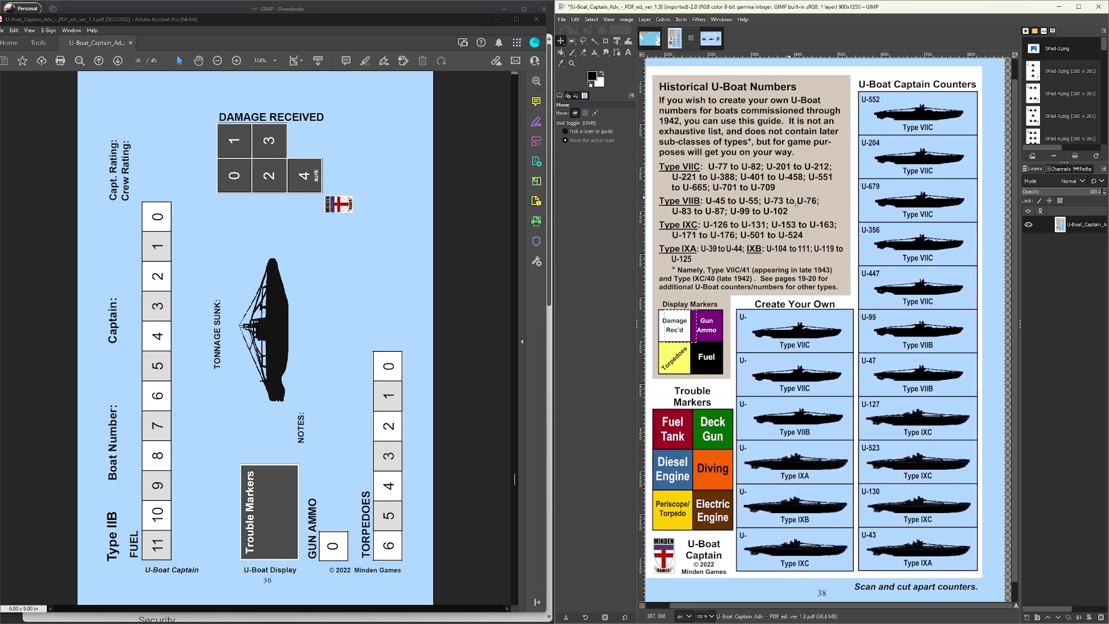
{"action": "key", "text": "Right"}
{"action": "key", "text": "Right"}
{"action": "key", "text": "Right"}
{"action": "key", "text": "Right"}
{"action": "key", "text": "Right"}
{"action": "key", "text": "Right"}
{"action": "key", "text": "Right"}
{"action": "key", "text": "Right"}
{"action": "key", "text": "Right"}
{"action": "key", "text": "Right"}
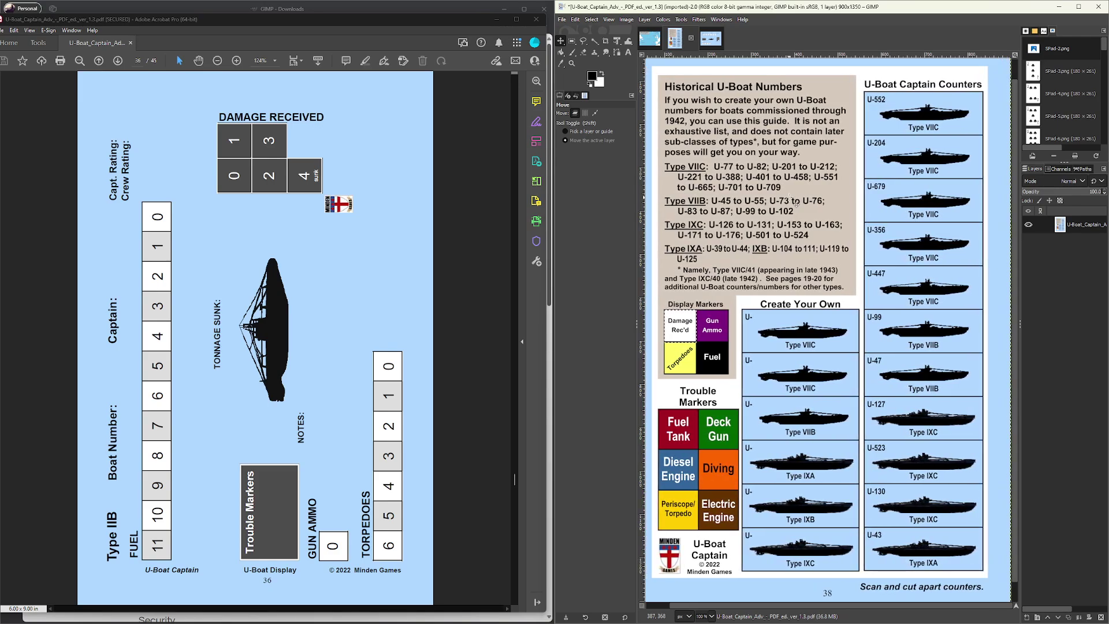
{"action": "key", "text": "Right"}
{"action": "key", "text": "Down"}
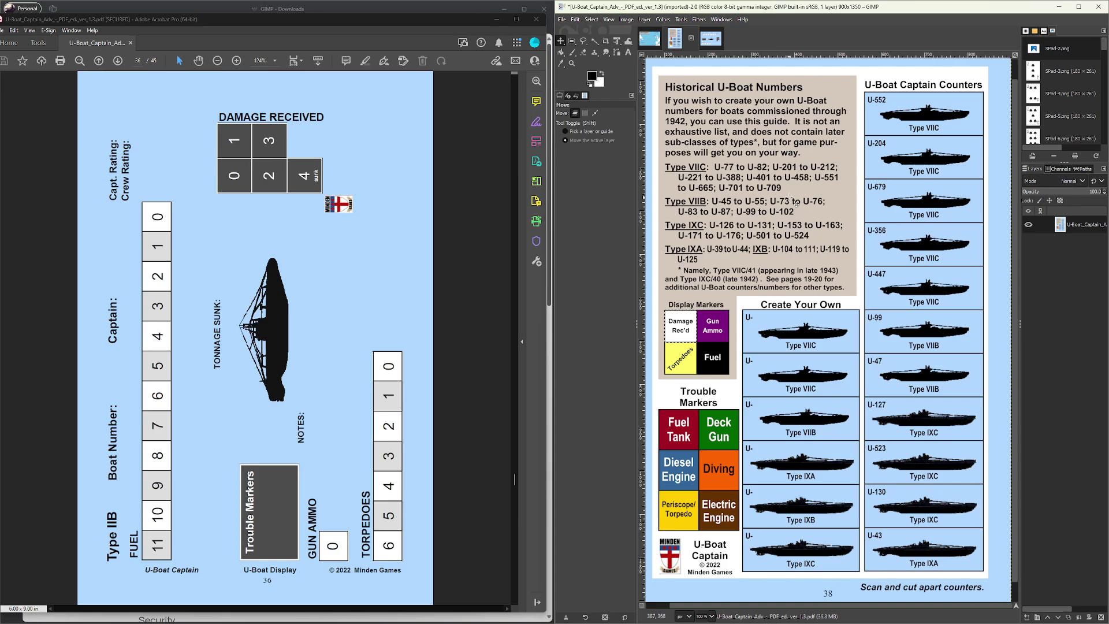
- Copy the selected Damage Rec'd marker from the counter sheet and create a new image from the clipboard
{"action": "left_click", "coordinate": [576, 21]}
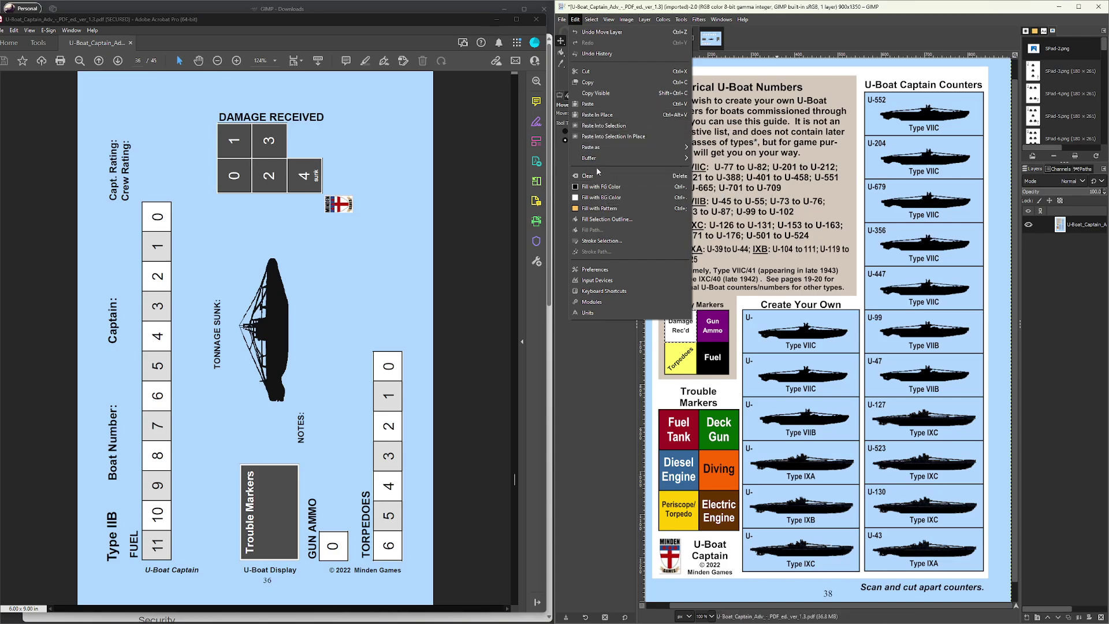
{"action": "mouse_move", "coordinate": [594, 153]}
{"action": "left_click", "coordinate": [592, 20]}
{"action": "left_click", "coordinate": [561, 21]}
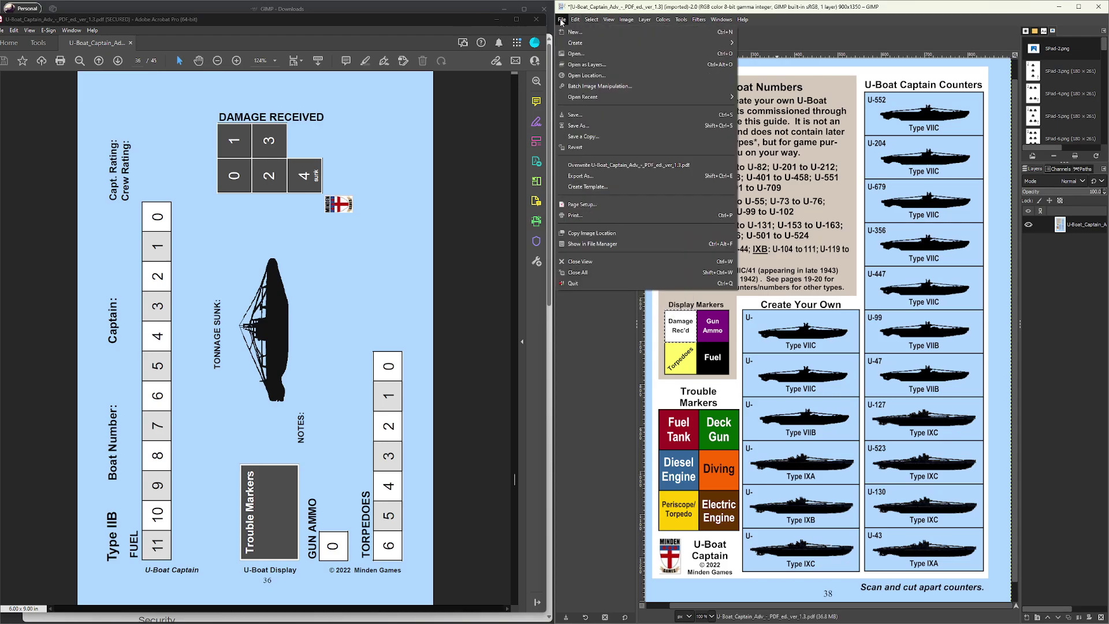
{"action": "left_click", "coordinate": [561, 21]}
{"action": "left_click", "coordinate": [562, 22]}
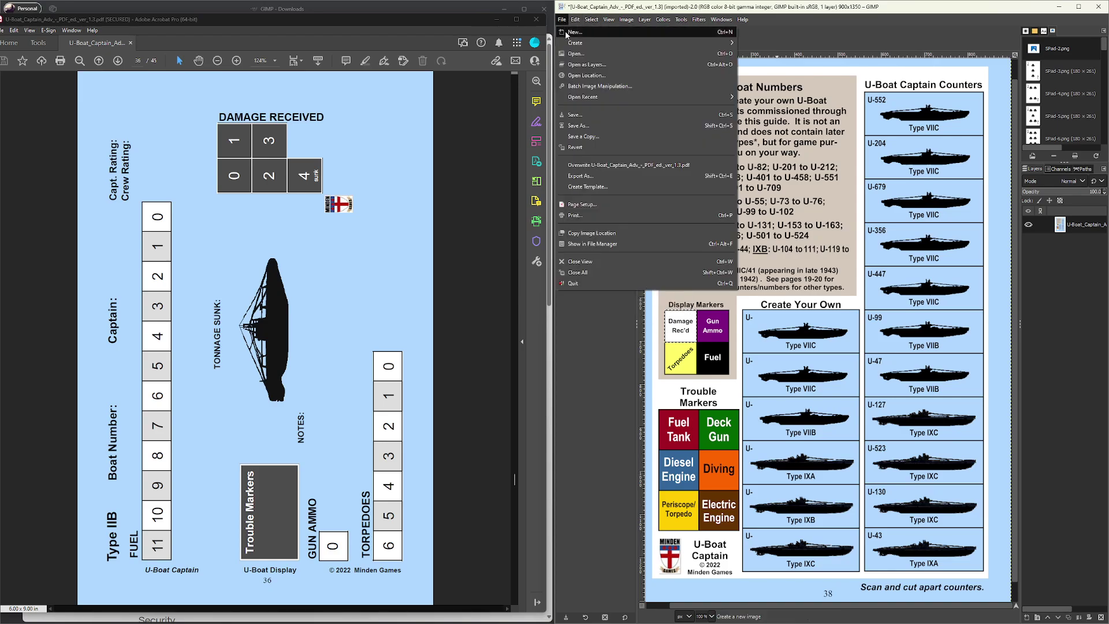
{"action": "mouse_move", "coordinate": [580, 41]}
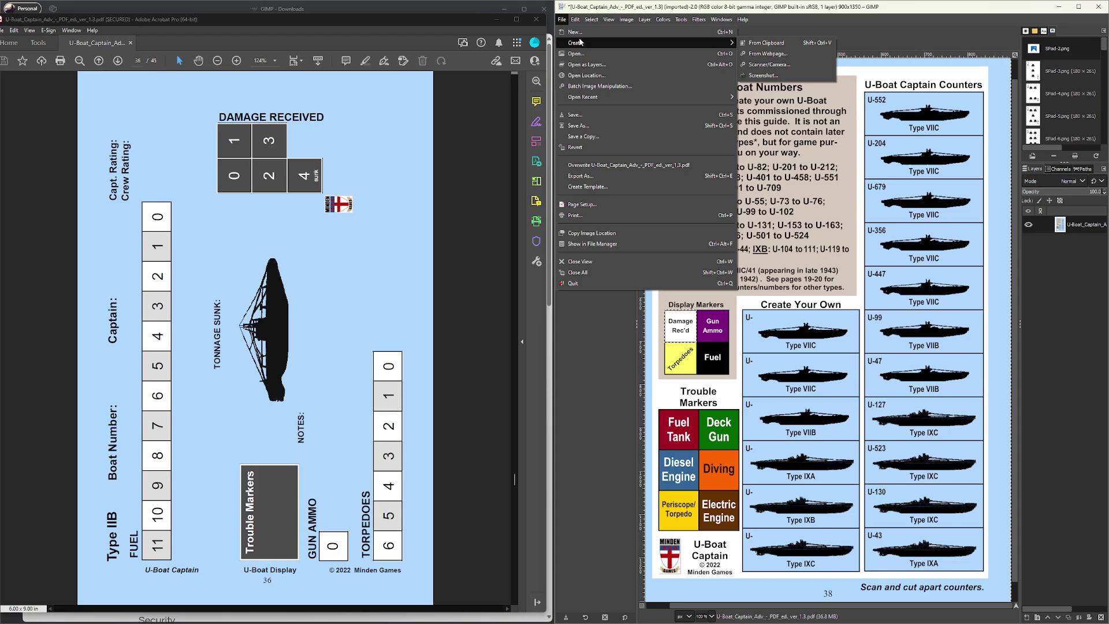
{"action": "key", "text": "Escape"}
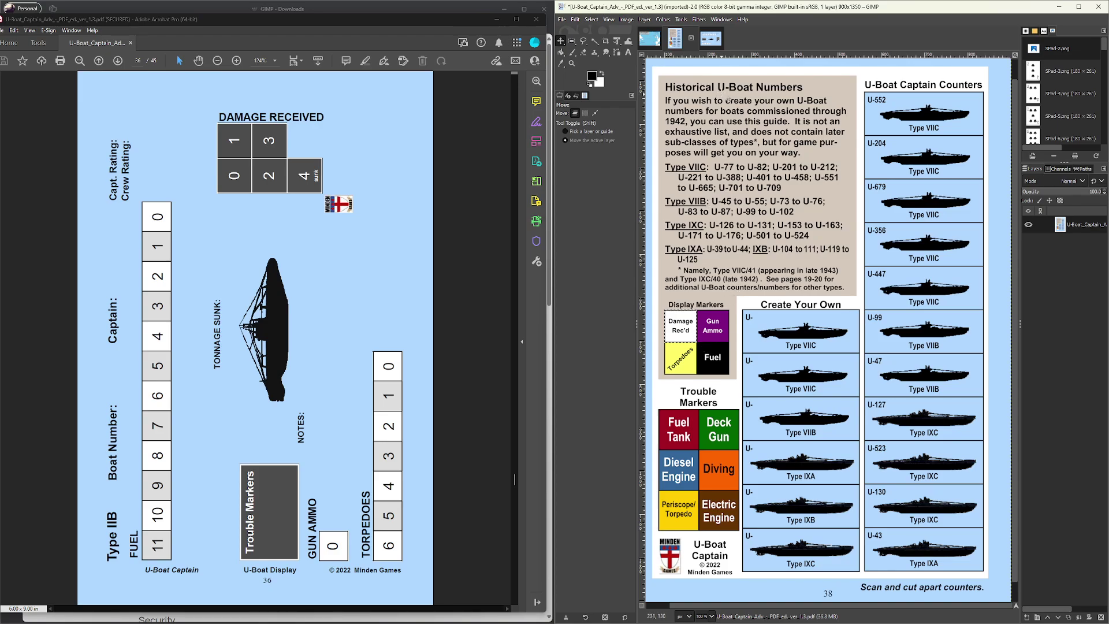
{"action": "key", "text": "ctrl+shift+v"}
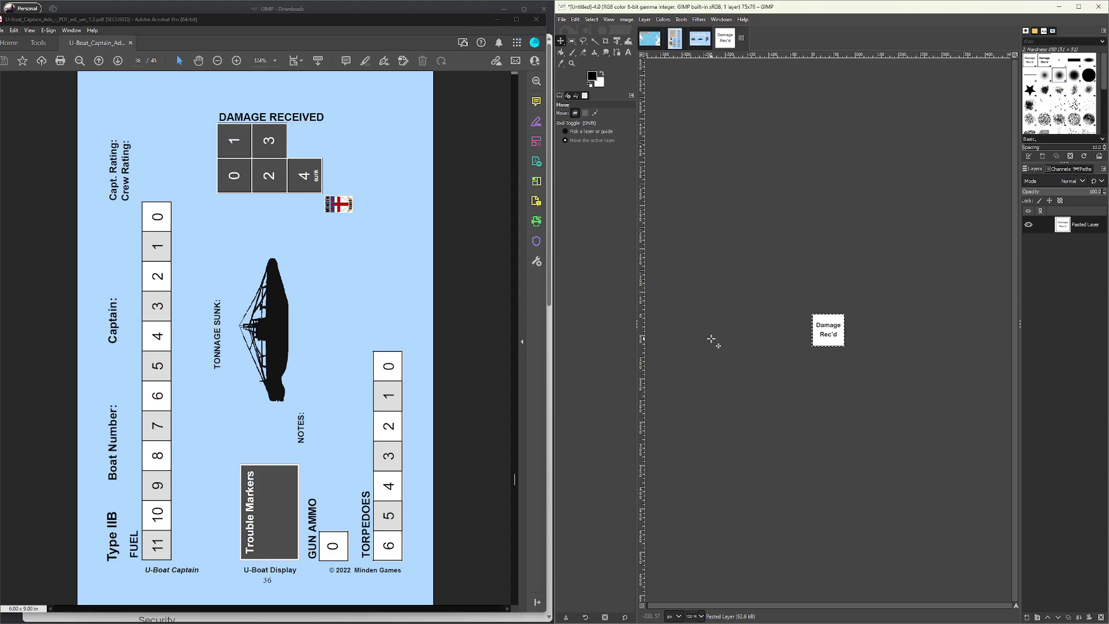
- Test the Damage Rec'd marker over the fuel track's 1 box on the Type IIB display, delete the pasted marker and return to its image
{"action": "key", "text": "ctrl+c"}
{"action": "left_click", "coordinate": [709, 43]}
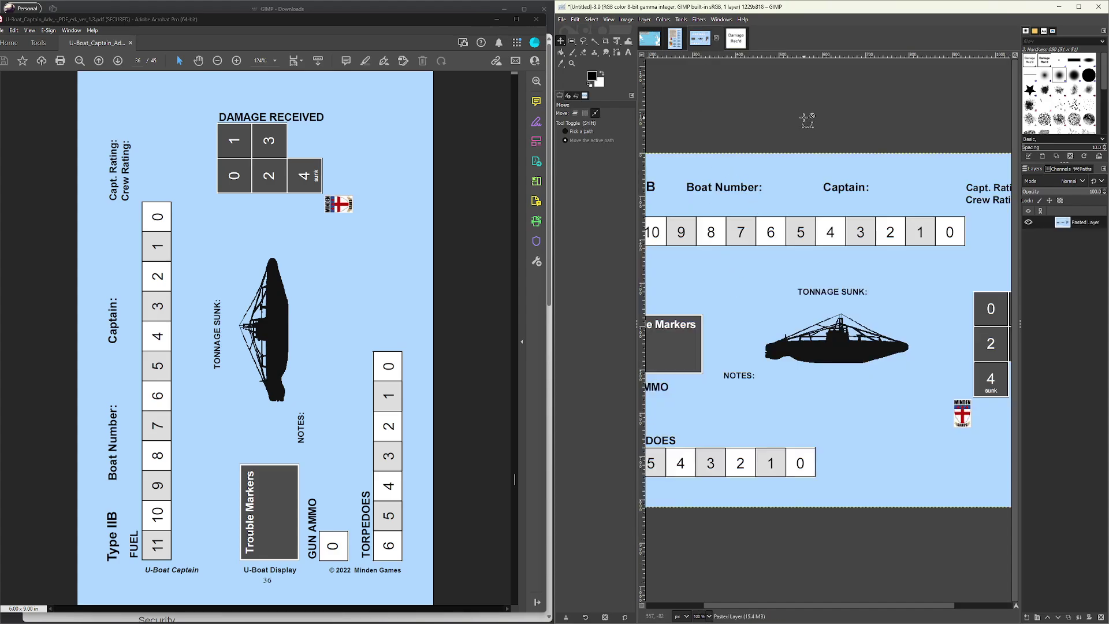
{"action": "key", "text": "ctrl+v"}
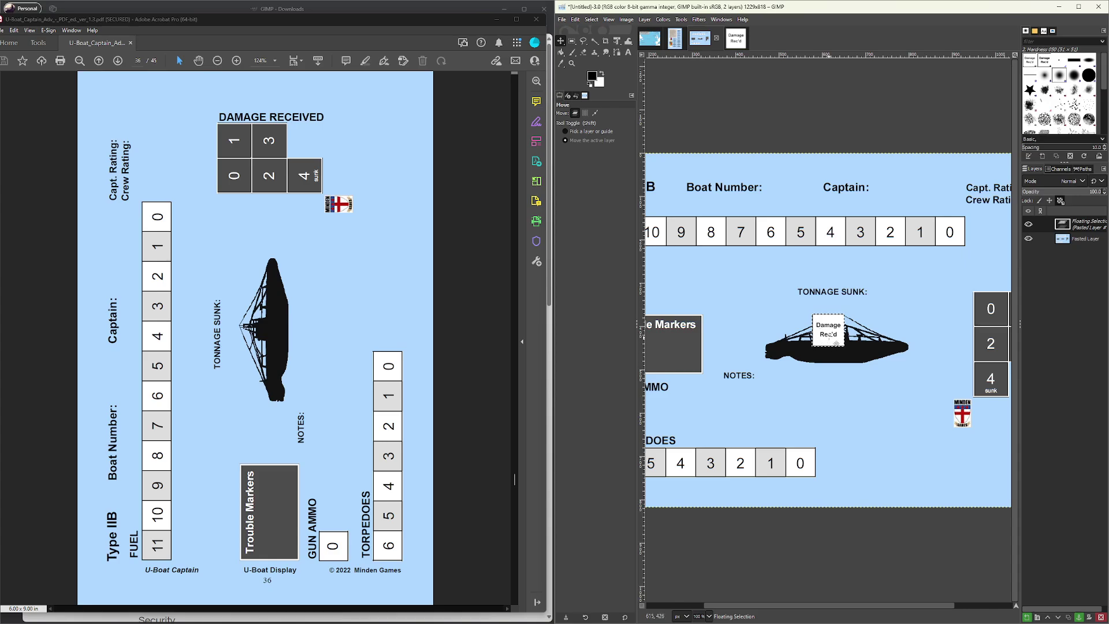
{"action": "left_click_drag", "start_coordinate": [836, 342], "coordinate": [871, 240]}
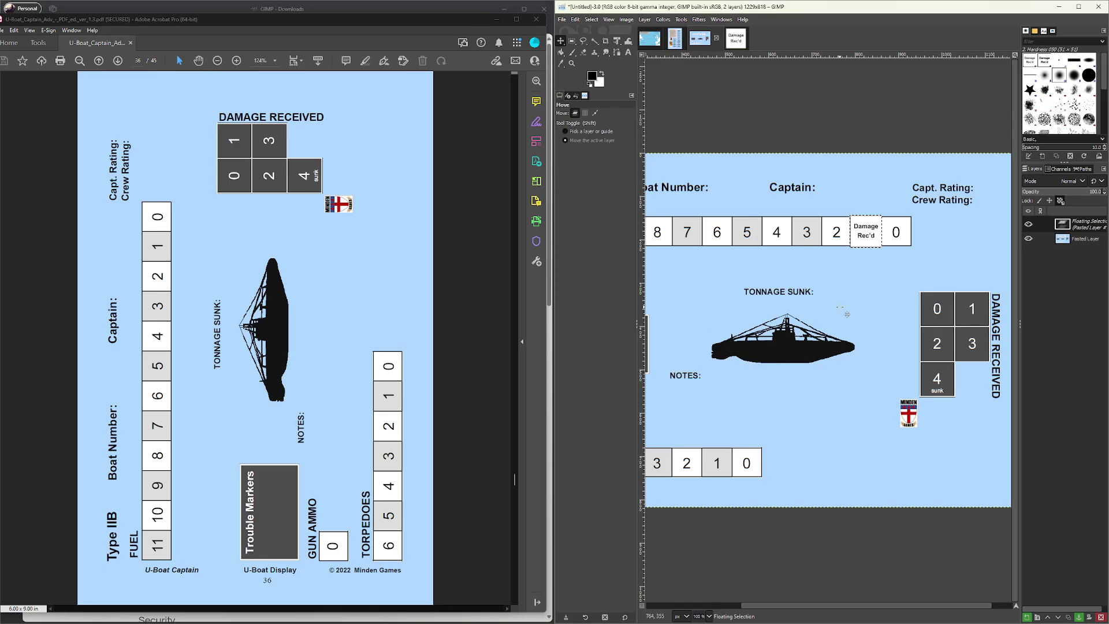
{"action": "left_click", "coordinate": [595, 112]}
{"action": "key", "text": "Delete"}
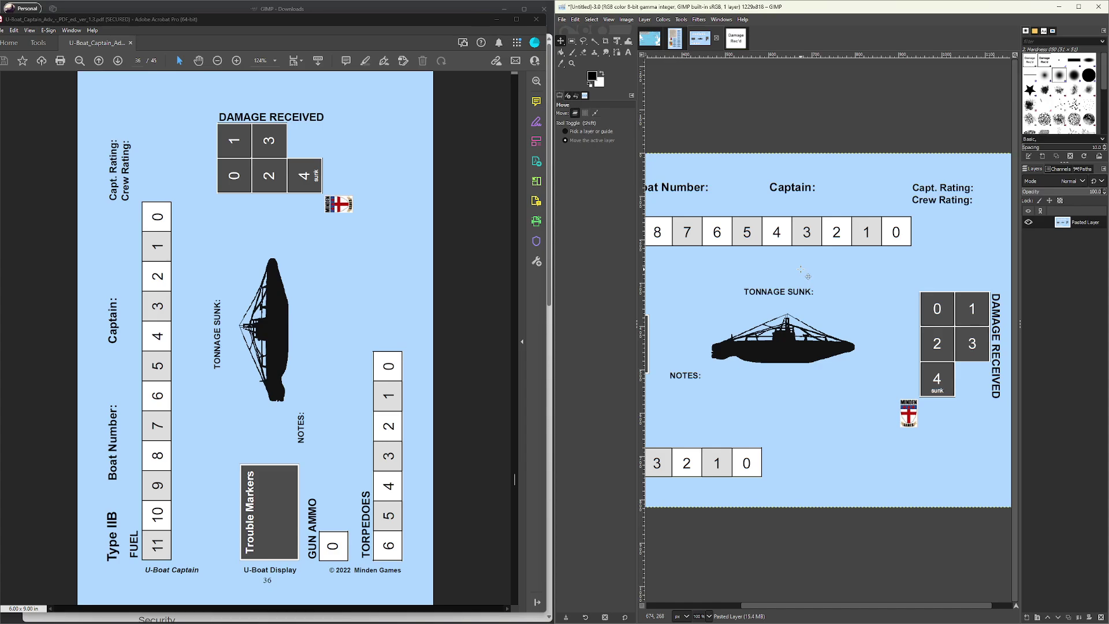
{"action": "left_click", "coordinate": [647, 39]}
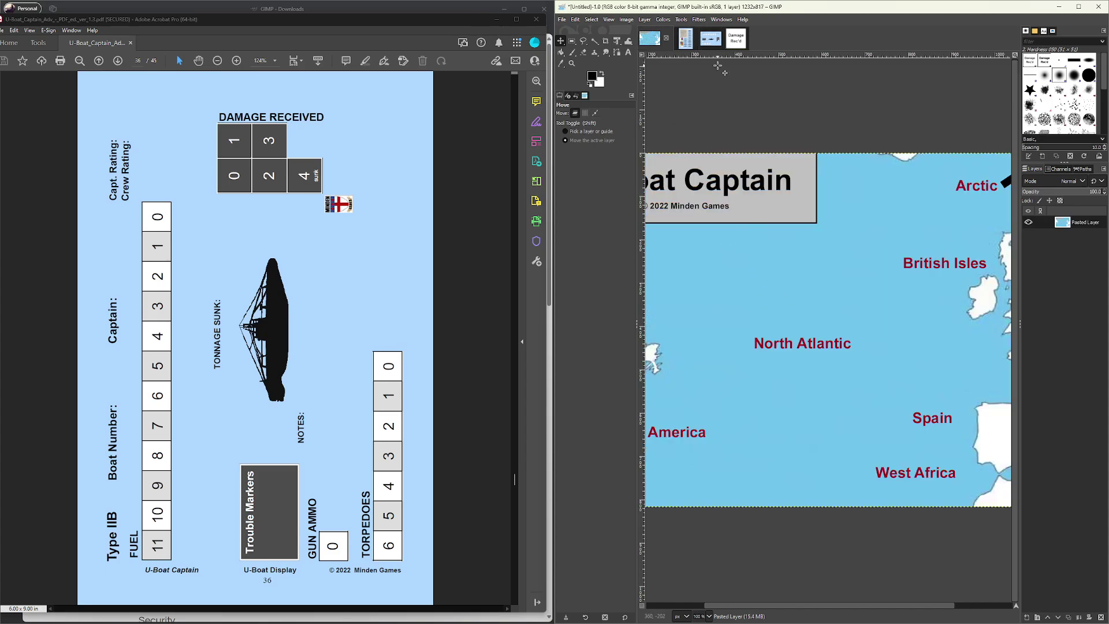
{"action": "left_click", "coordinate": [735, 39]}
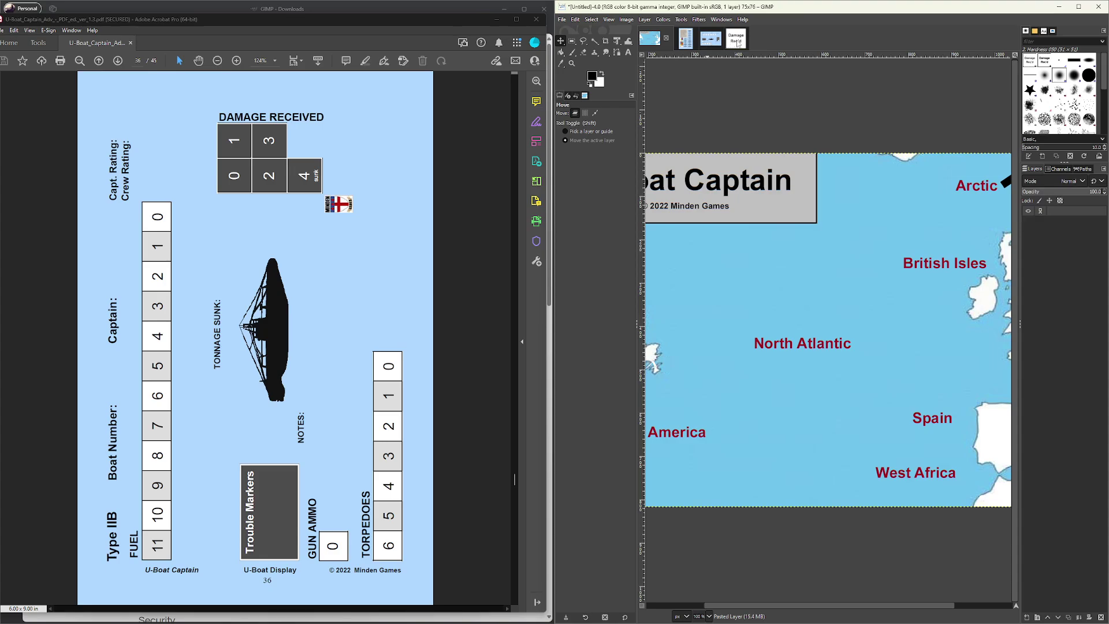
{"action": "left_click", "coordinate": [561, 19]}
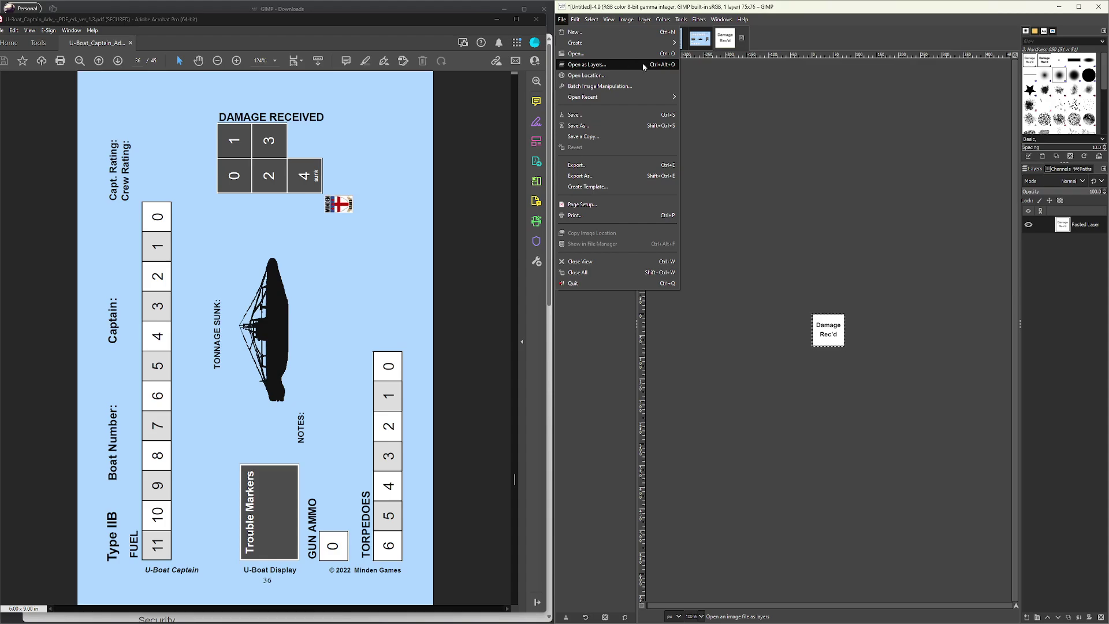
{"action": "left_click", "coordinate": [643, 126]}
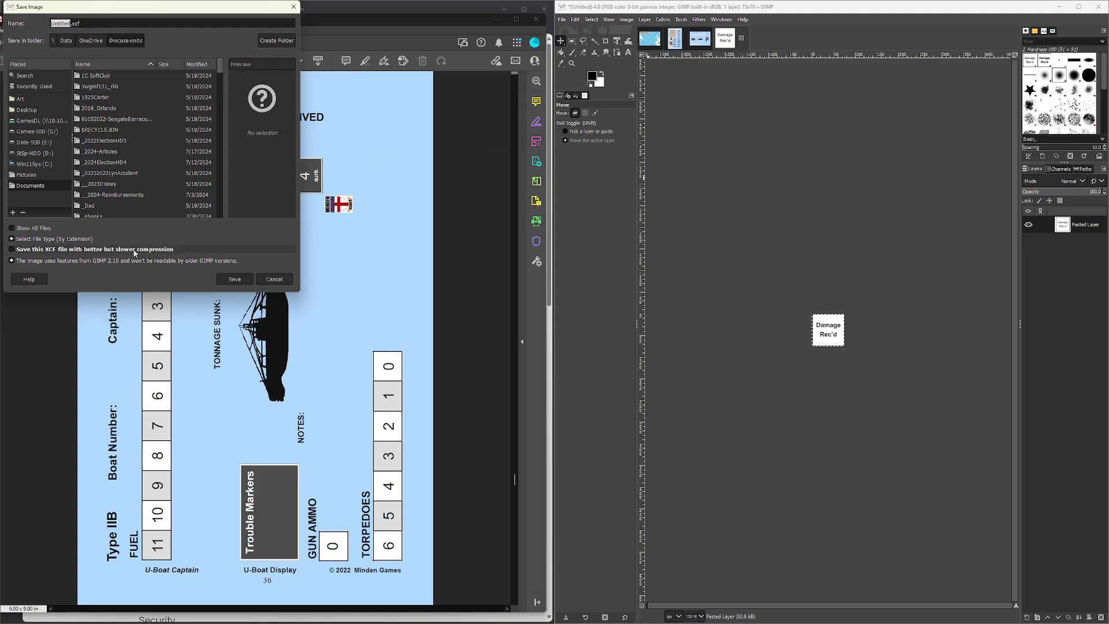
{"action": "left_click", "coordinate": [294, 8]}
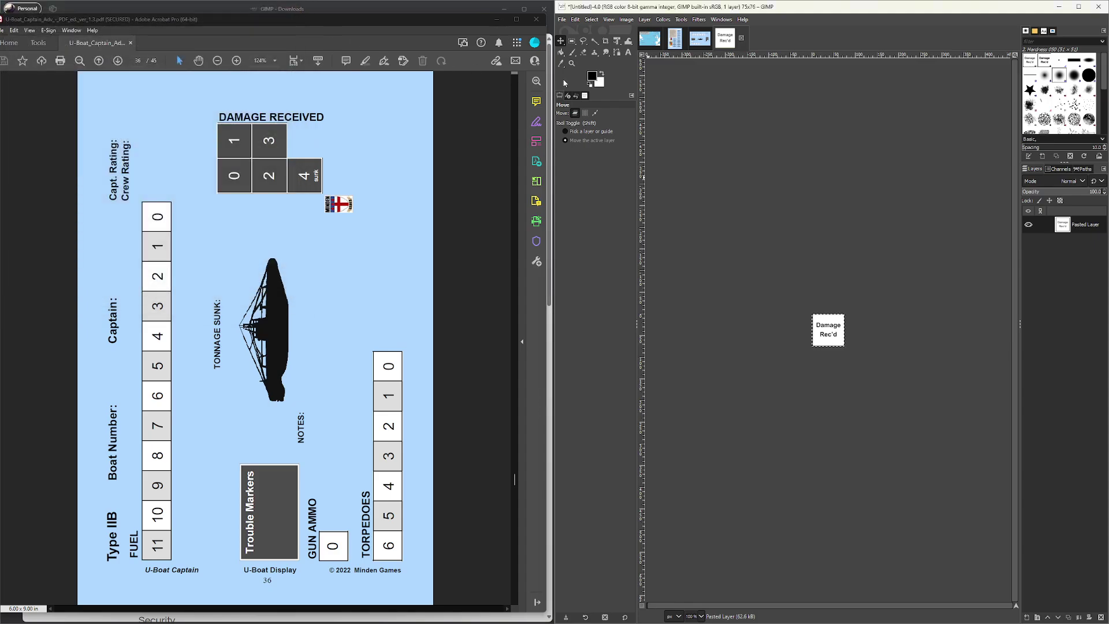
- Export the Damage Rec'd marker as DamageCounterTEST.png to the U-BoatCaptain Images folder, using the default PNG options
{"action": "left_click", "coordinate": [561, 19]}
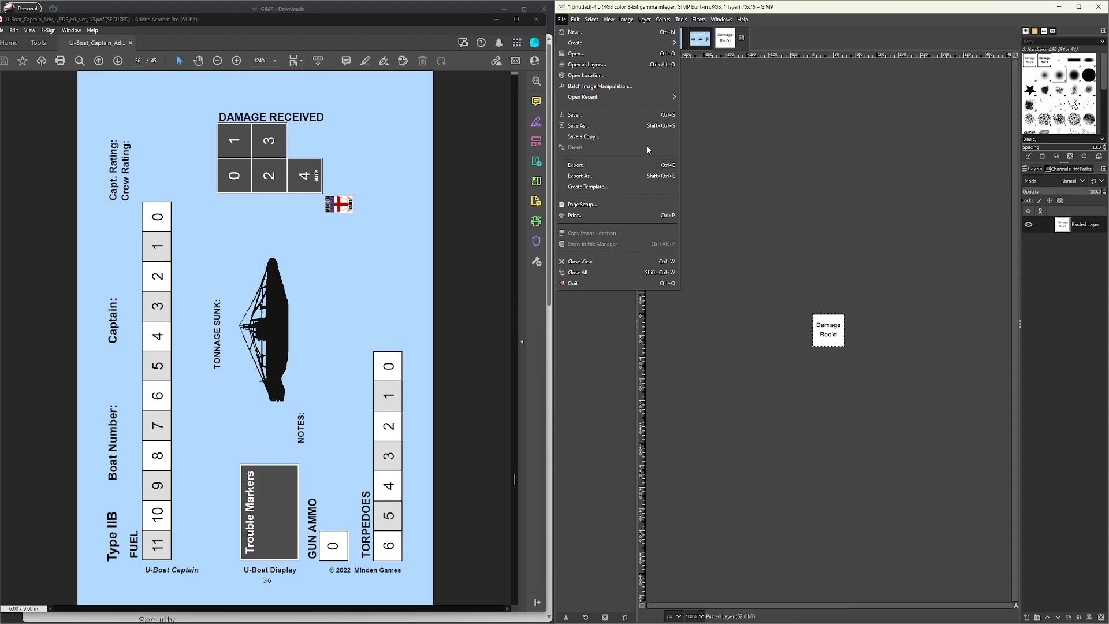
{"action": "left_click", "coordinate": [659, 176]}
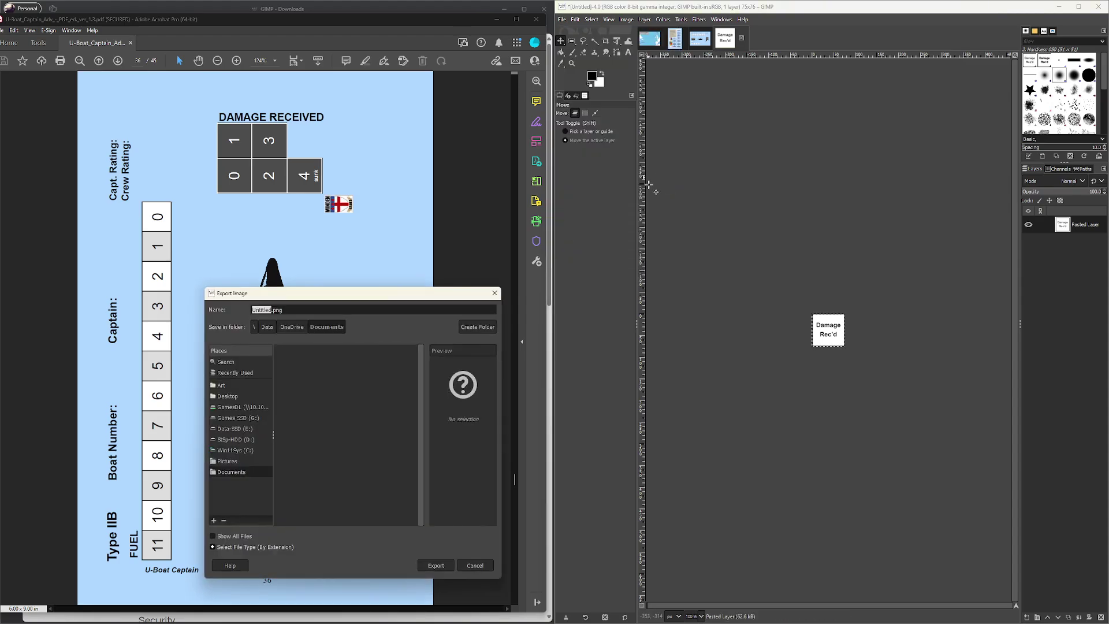
{"action": "left_click_drag", "start_coordinate": [419, 295], "coordinate": [878, 149]}
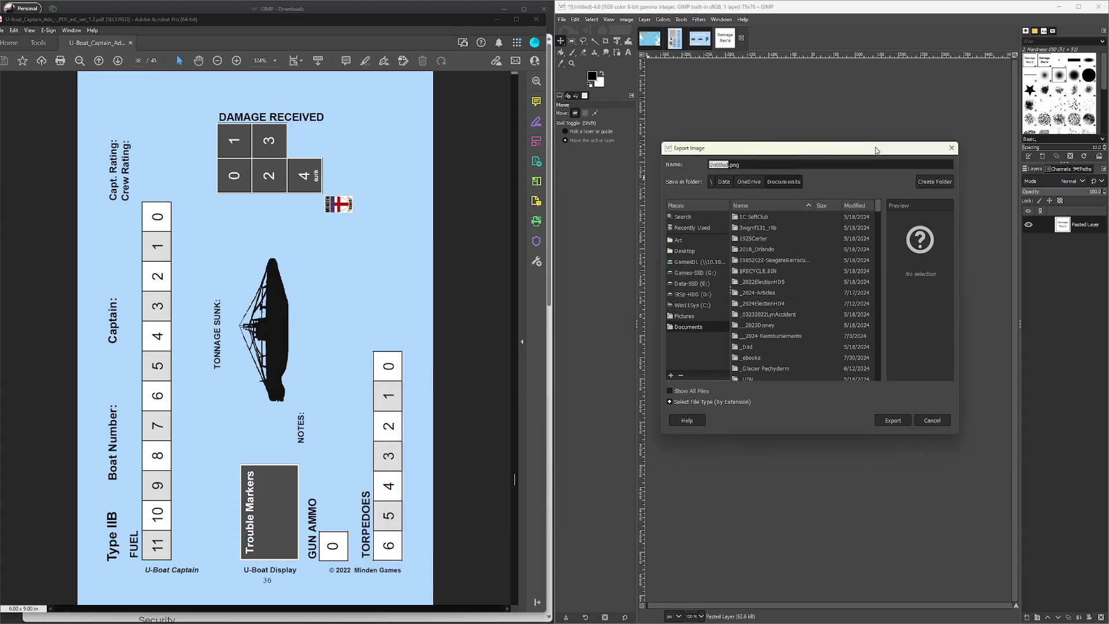
{"action": "left_click", "coordinate": [694, 228]}
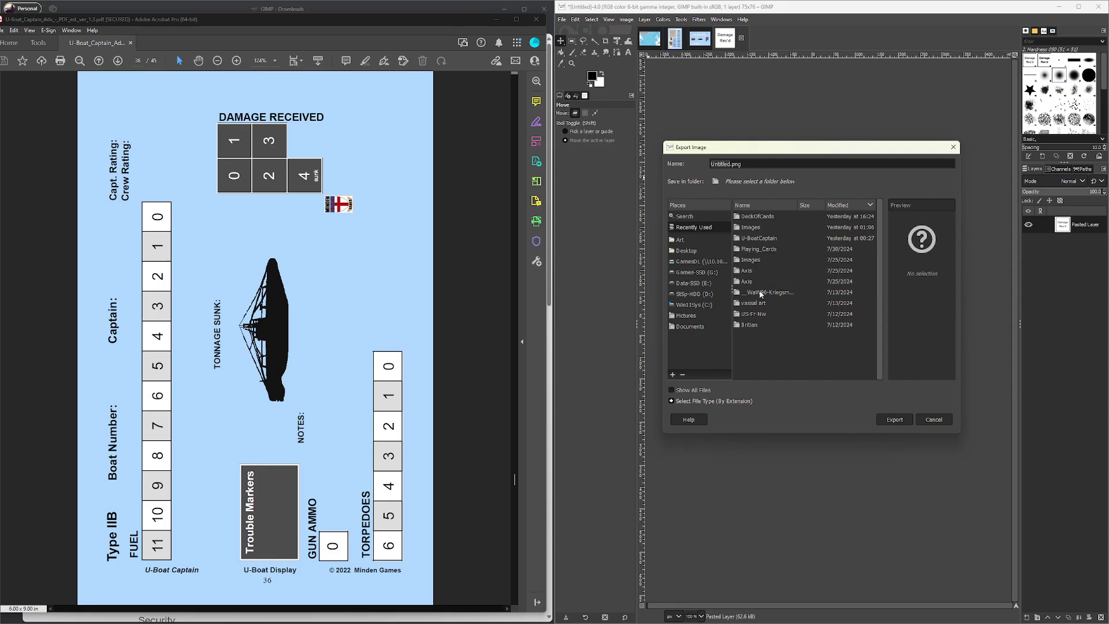
{"action": "double_click", "coordinate": [751, 229]}
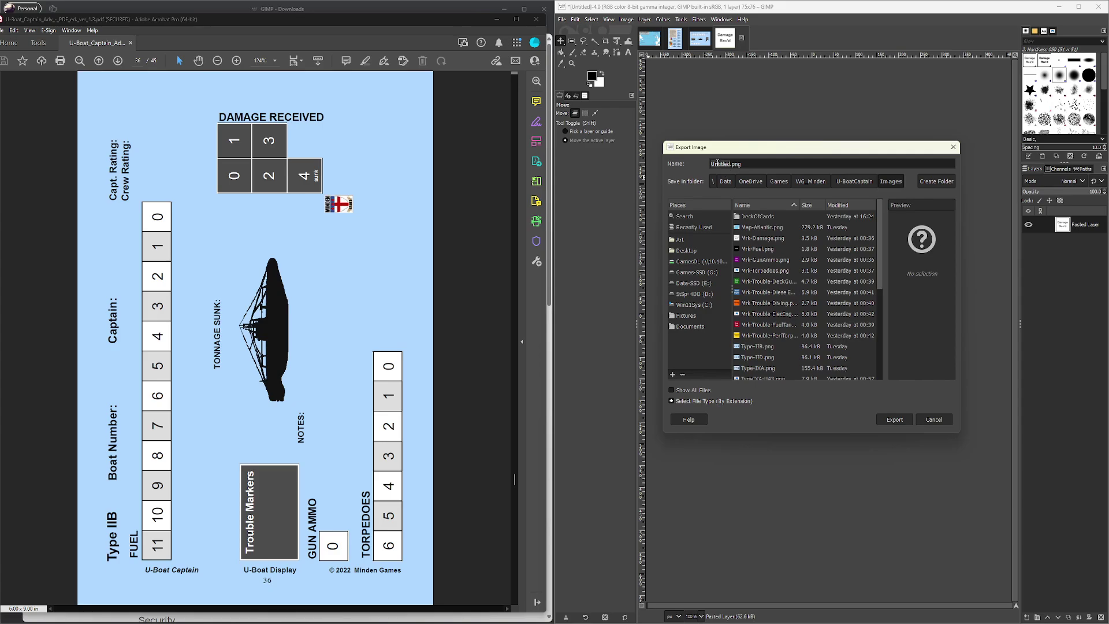
{"action": "double_click", "coordinate": [718, 162]}
{"action": "type", "text": "DamageCounterTEST"}
{"action": "left_click", "coordinate": [893, 420]}
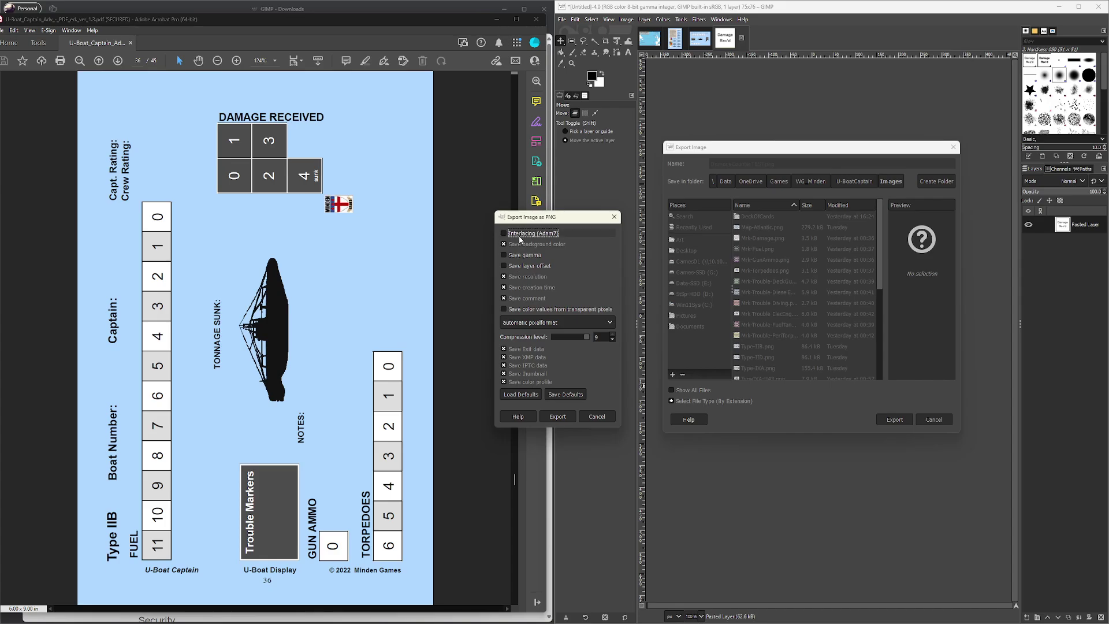
{"action": "left_click", "coordinate": [565, 418]}
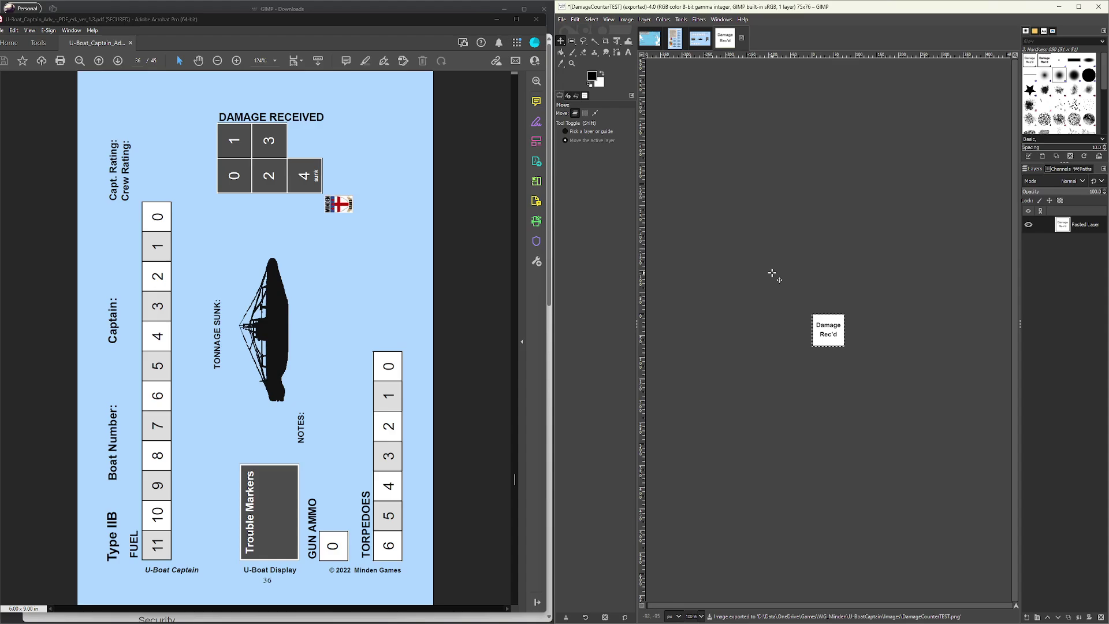
- Close the exported Damage Rec'd marker image
{"action": "left_click", "coordinate": [562, 19]}
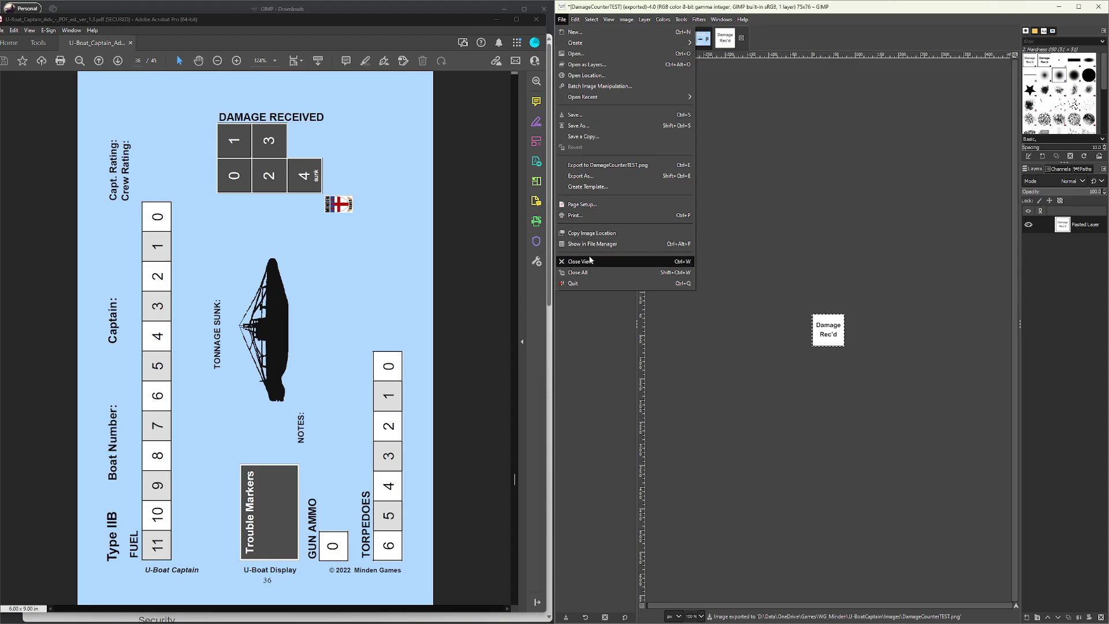
{"action": "left_click", "coordinate": [871, 196]}
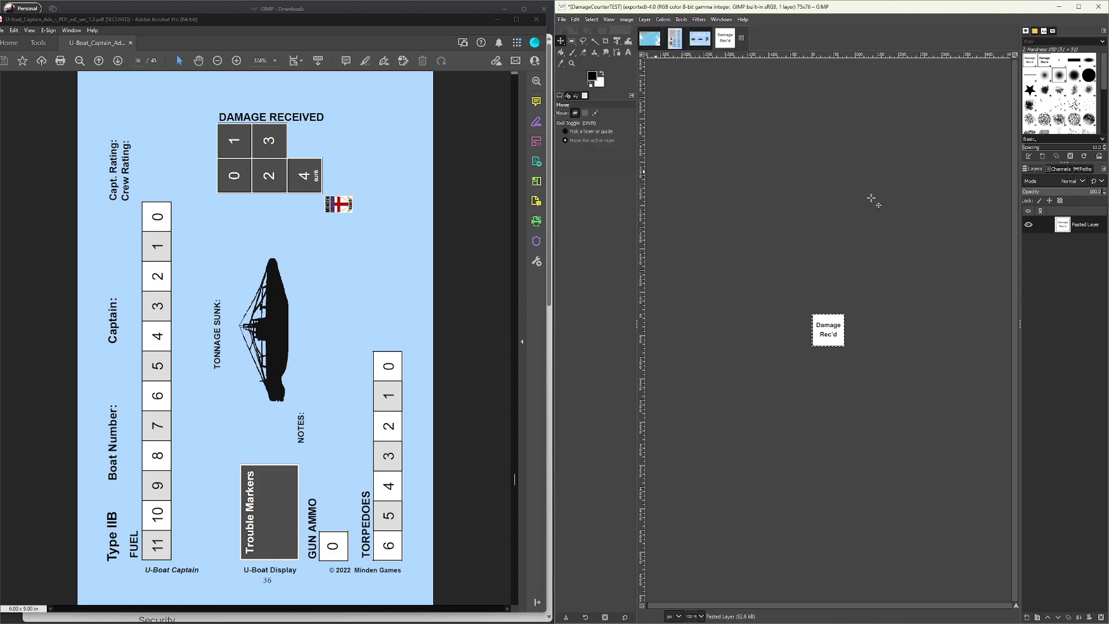
{"action": "key", "text": "ctrl+w"}
- Export the copied Torpedoes marker as its own image, Test2.png, and close it, discarding the unsaved changes
{"action": "key", "text": "ctrl+shift+v"}
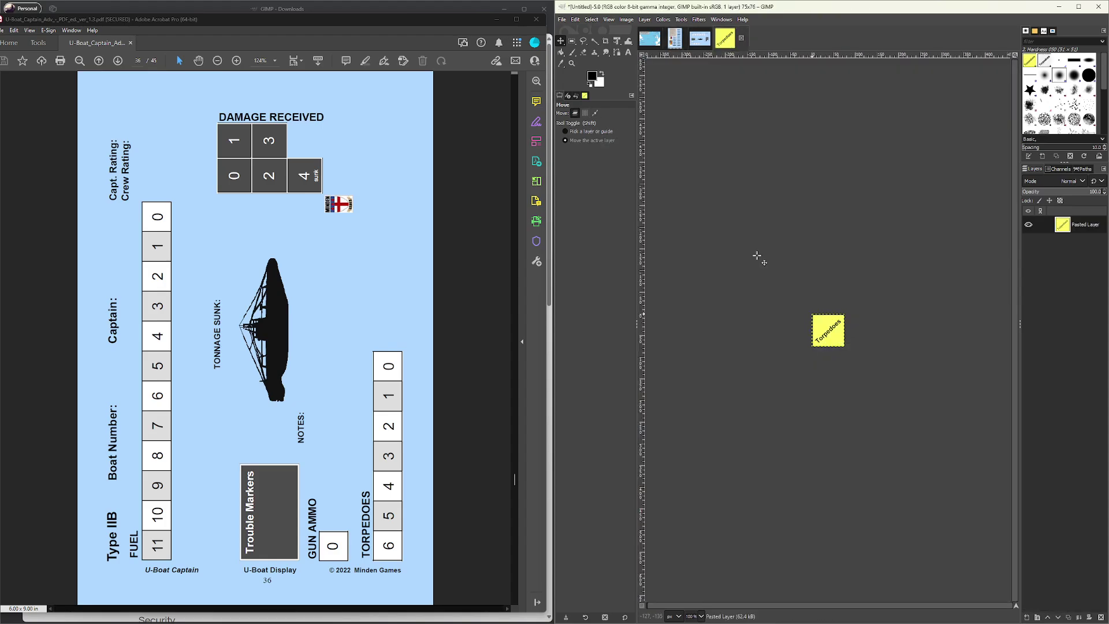
{"action": "key", "text": "Return"}
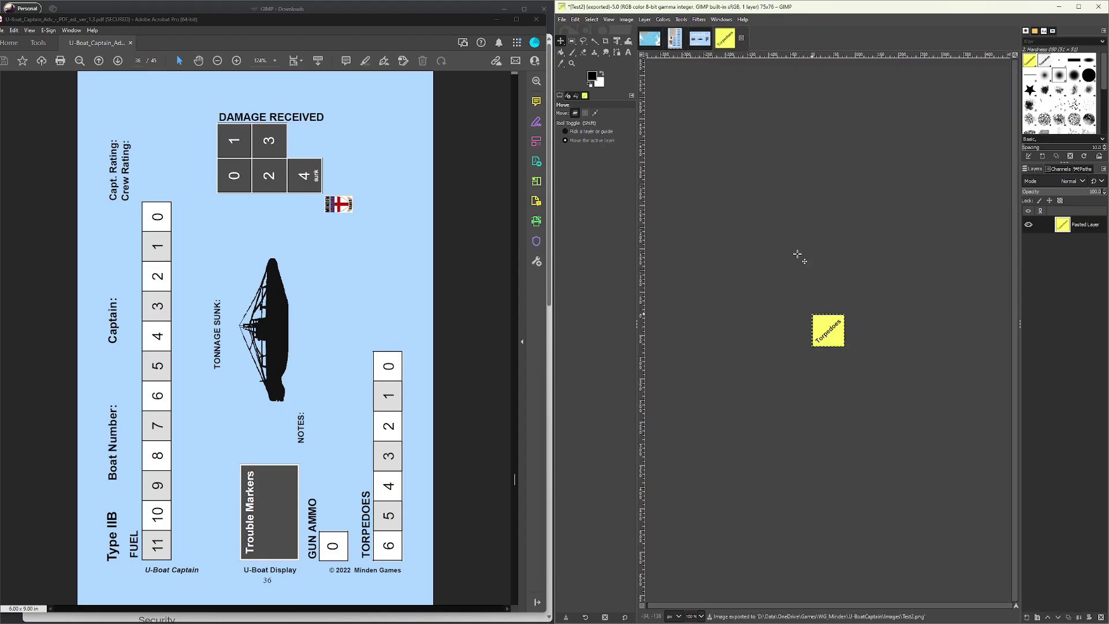
{"action": "key", "text": "ctrl+w"}
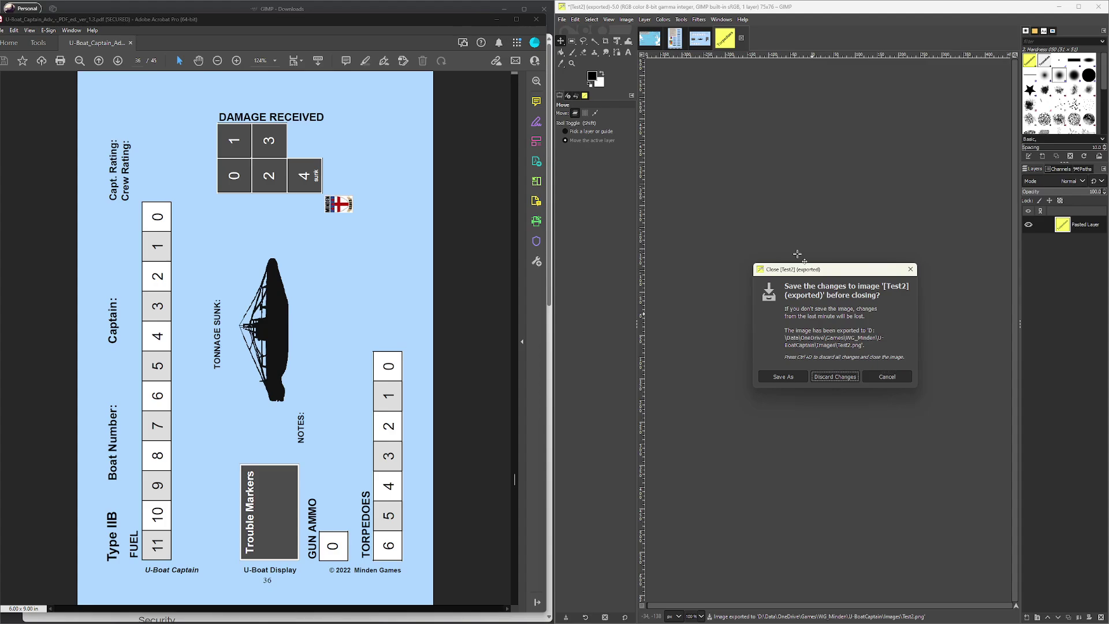
{"action": "key", "text": "Return"}
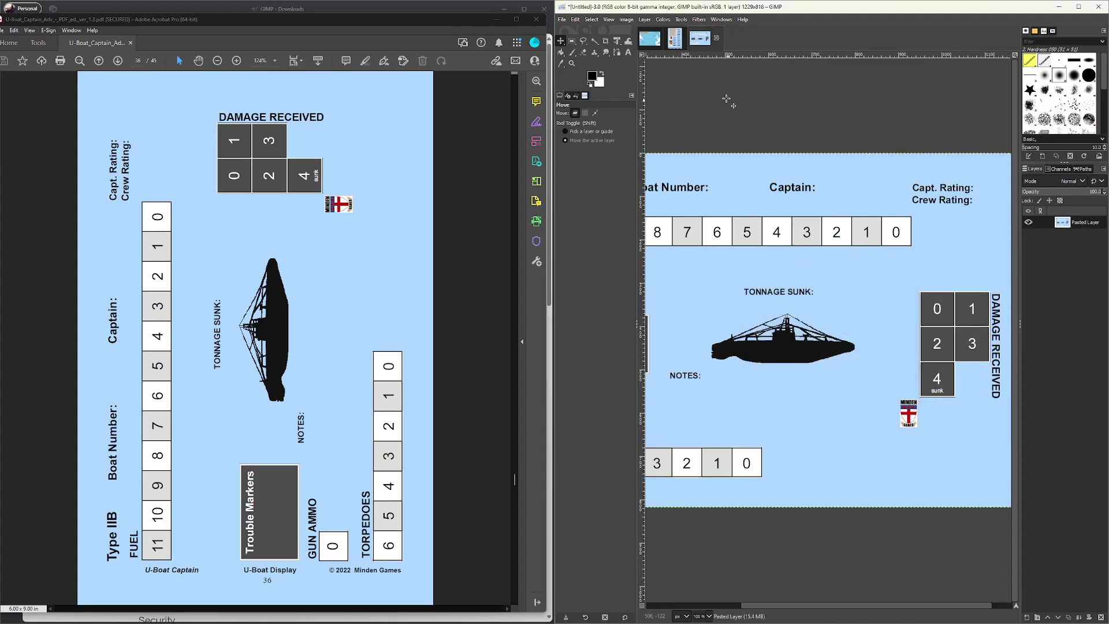
- Shift the counter sheet layer horizontally beneath the existing selection until the Fuel marker lines up with it
{"action": "left_click", "coordinate": [675, 39]}
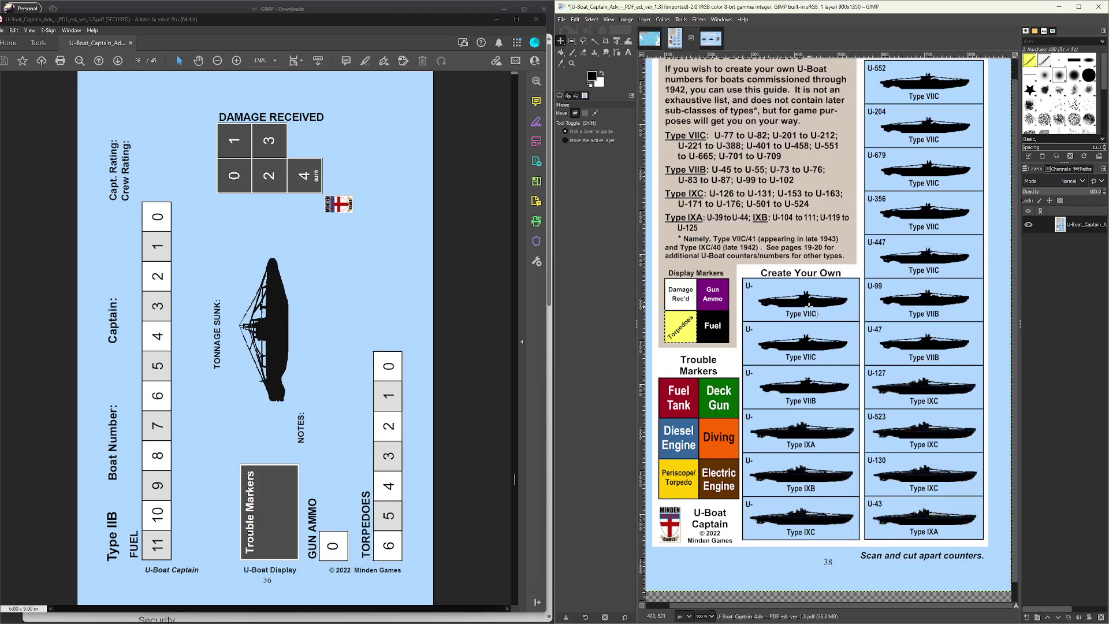
{"action": "key", "text": "shift+Left"}
{"action": "key", "text": "shift+Left"}
{"action": "key", "text": "shift+Left"}
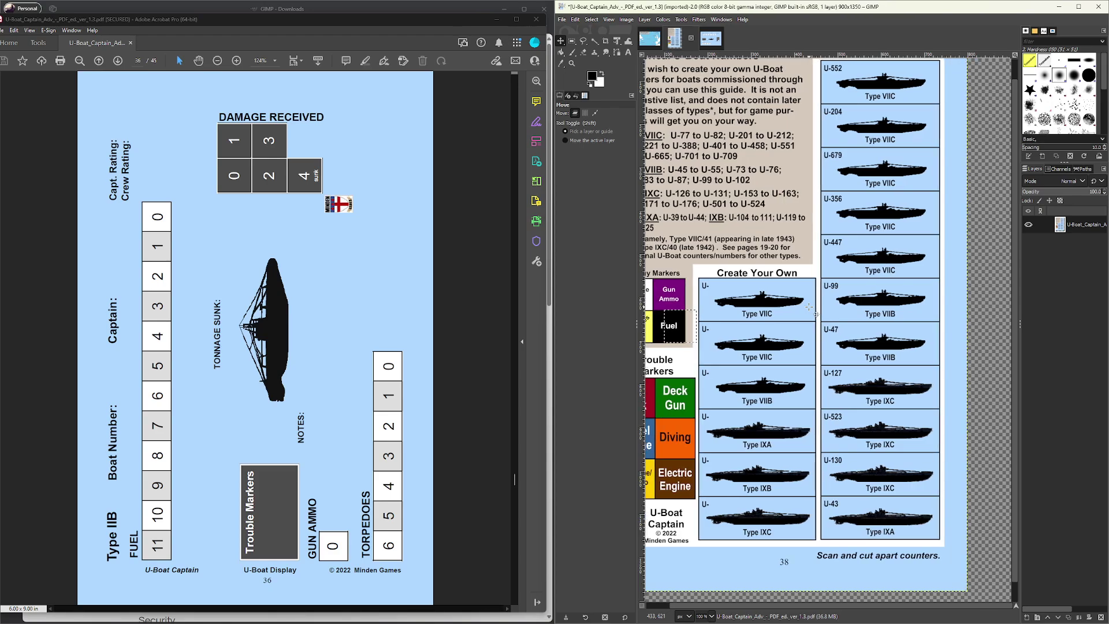
{"action": "key", "text": "shift+Right"}
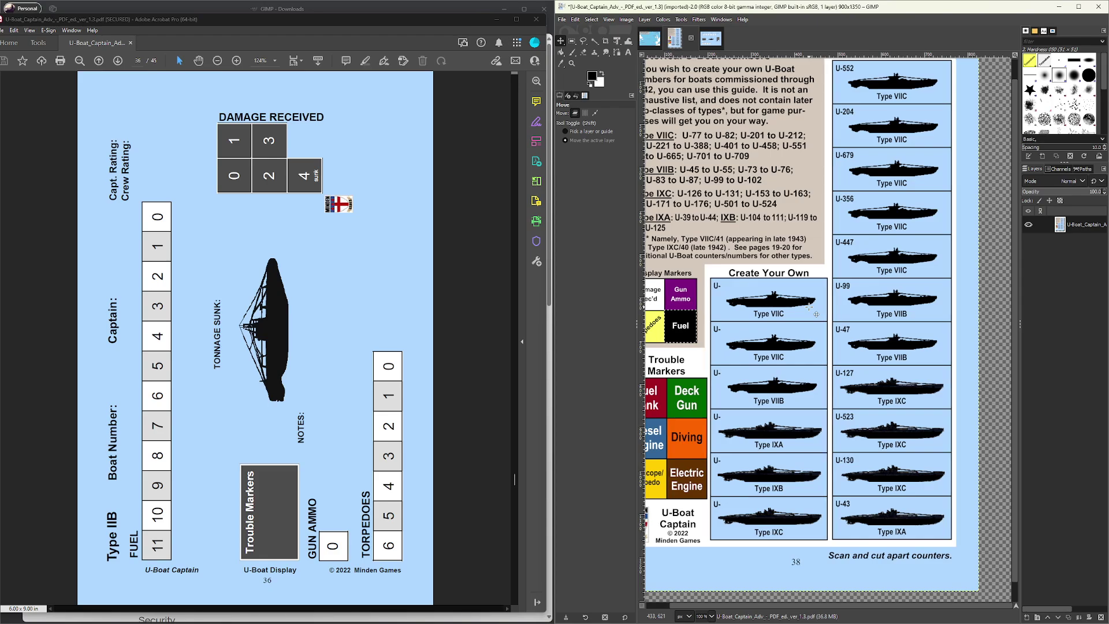
{"action": "key", "text": "Left"}
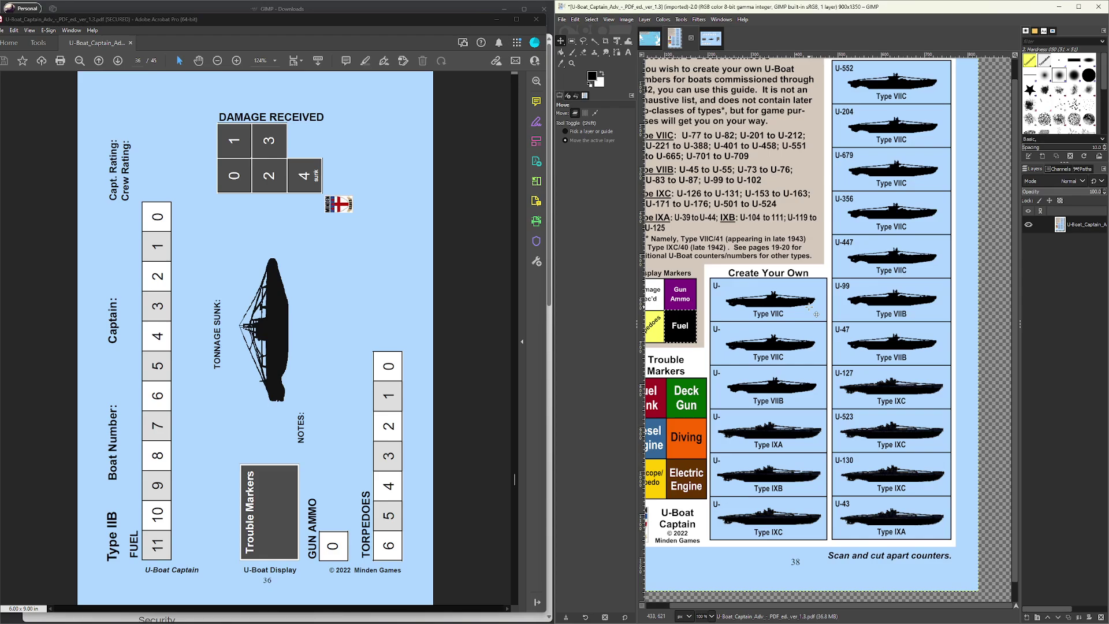
- Create a new image from the copied Fuel marker and export it as Terst3.png with the default PNG options
{"action": "key", "text": "ctrl+shift+v"}
{"action": "key", "text": "ctrl+shift+e"}
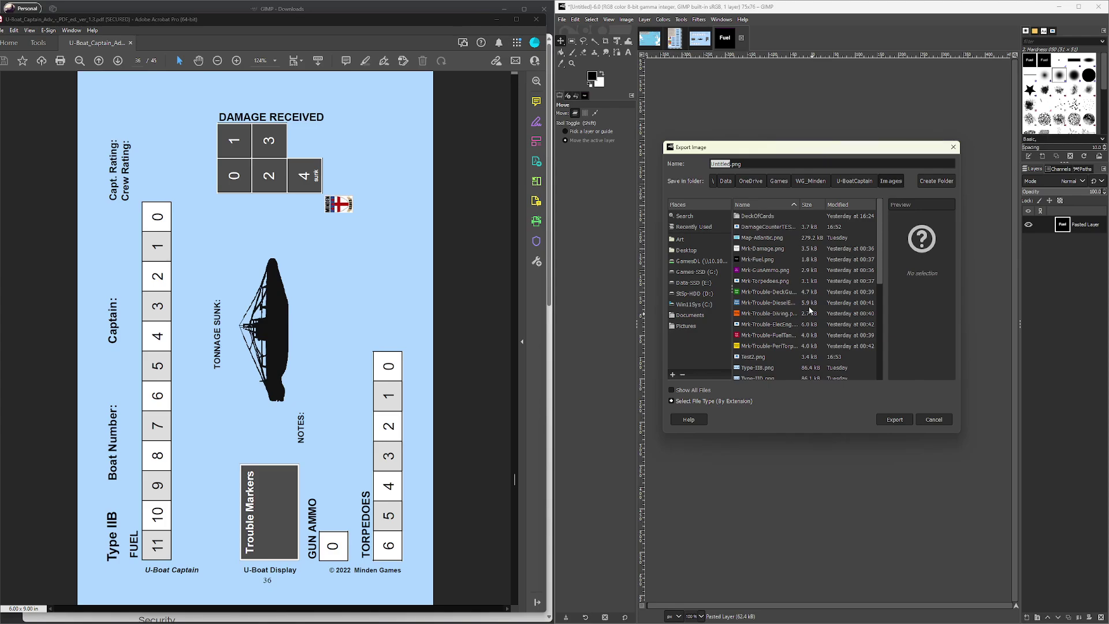
{"action": "type", "text": "Terst3"}
{"action": "key", "text": "Return"}
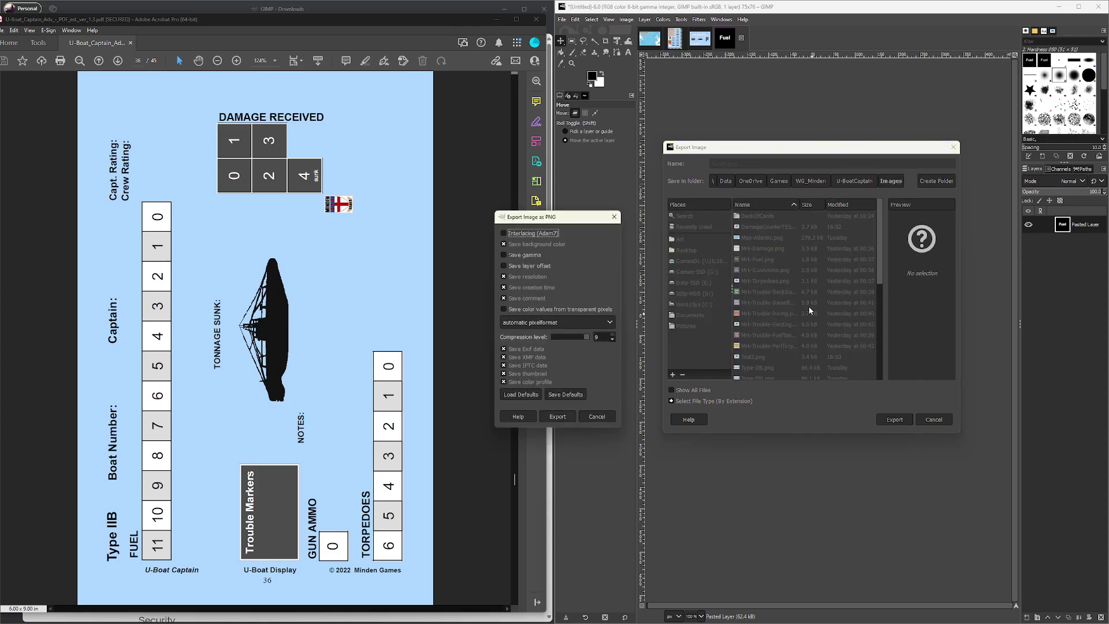
{"action": "key", "text": "Return"}
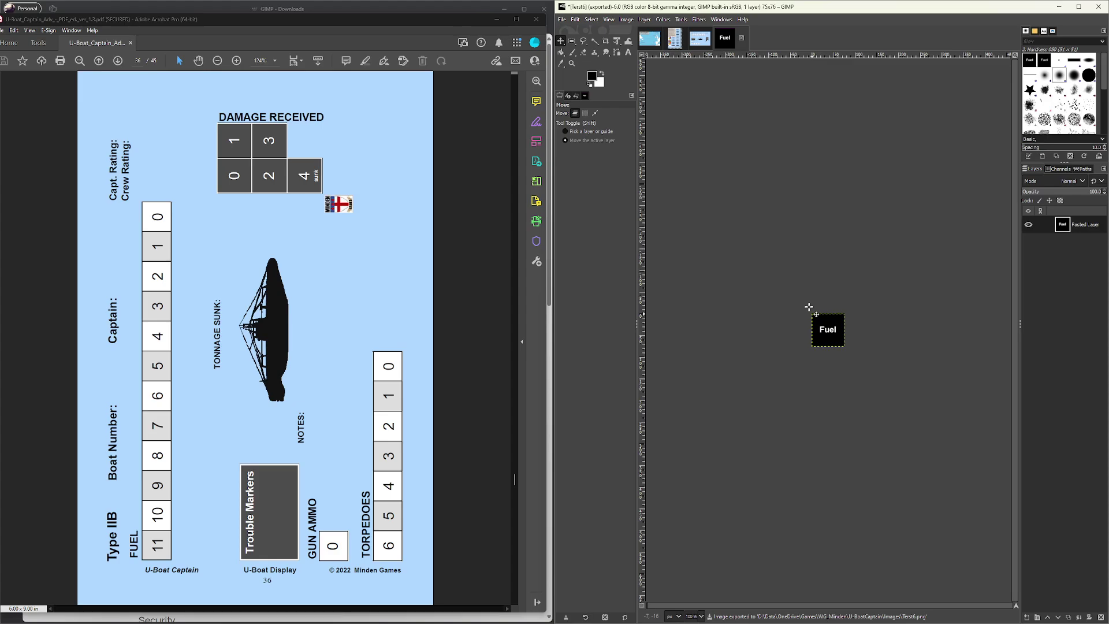
- Select the U-99 Type VIIB counter on the counter sheet with a rectangle of 274 × 100 pixels
{"action": "left_click", "coordinate": [675, 40]}
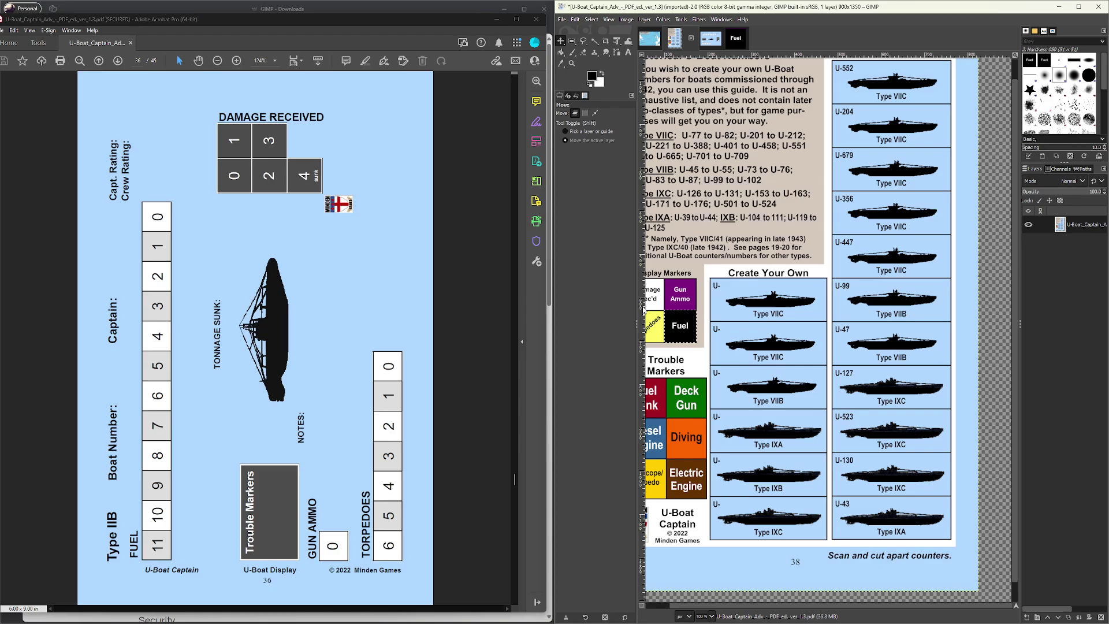
{"action": "left_click", "coordinate": [572, 43]}
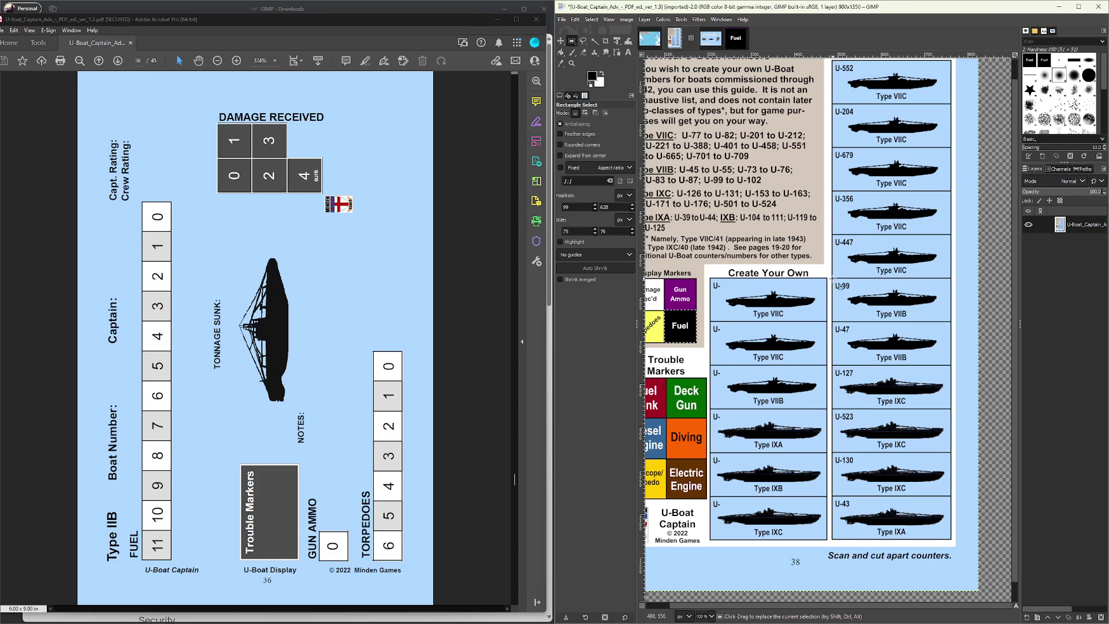
{"action": "left_click_drag", "start_coordinate": [832, 278], "coordinate": [950, 321]}
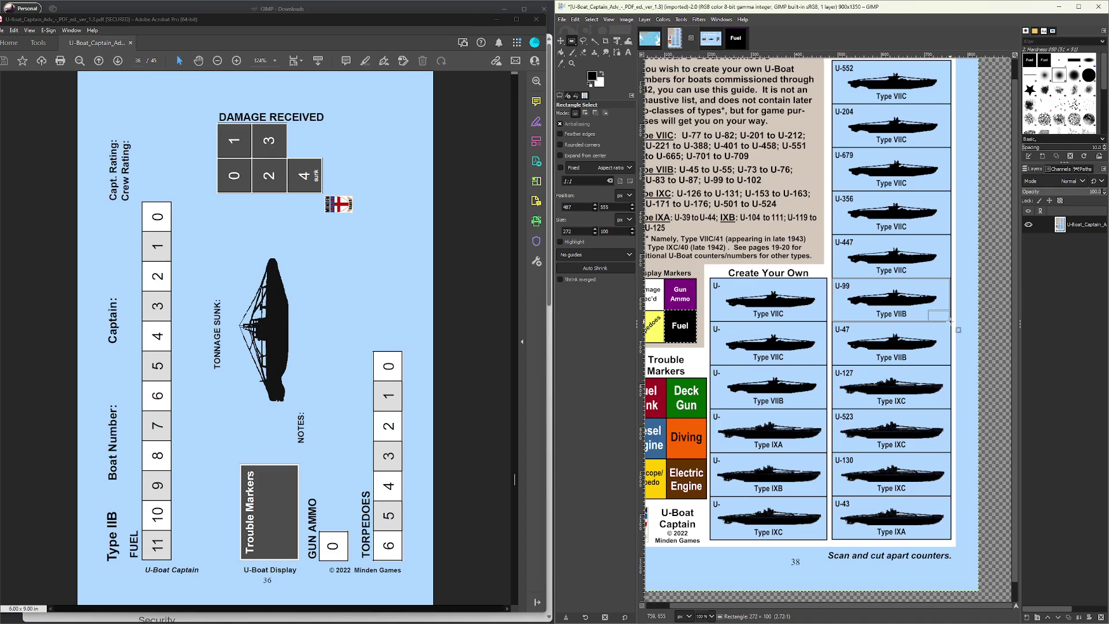
{"action": "left_click_drag", "start_coordinate": [958, 330], "coordinate": [959, 330]}
{"action": "key", "text": "Return"}
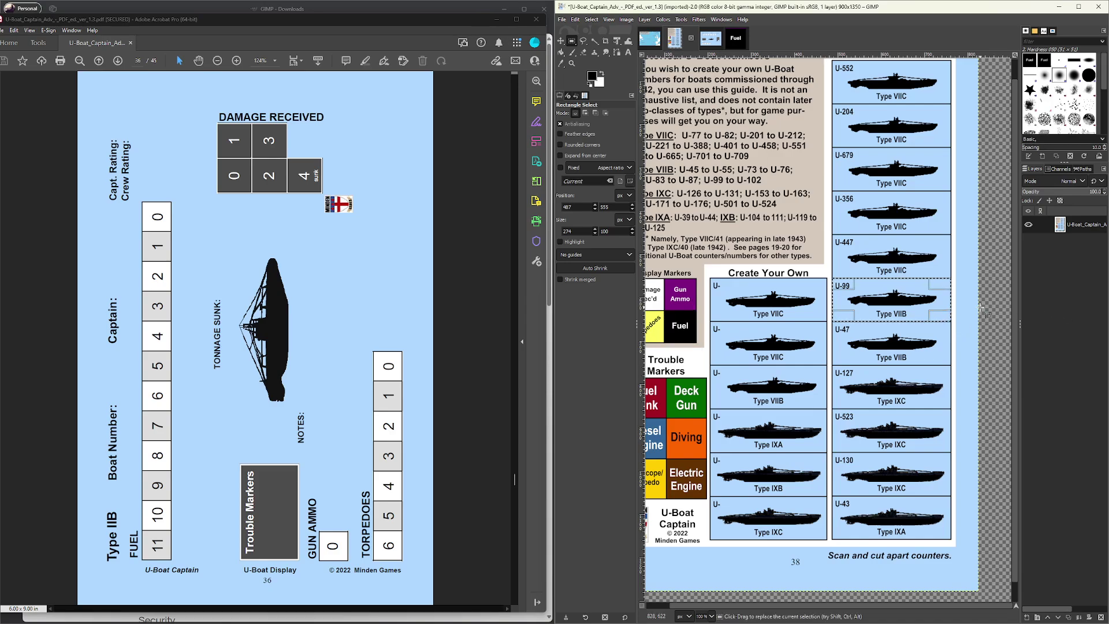
{"action": "left_click", "coordinate": [561, 42]}
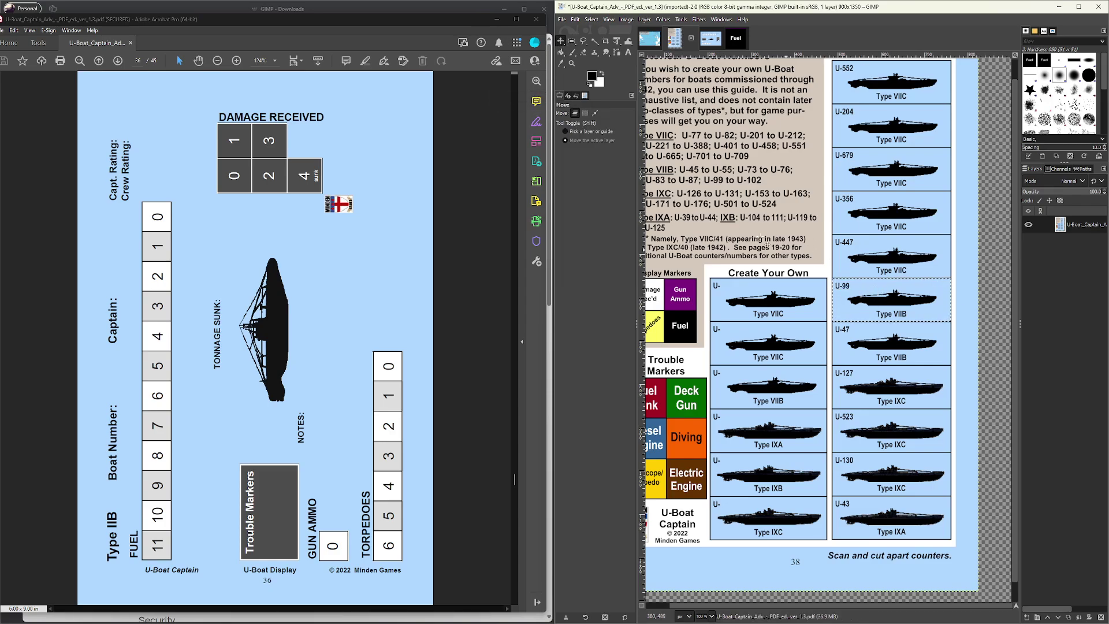
- Create a new image from the copied U-99 counter and browse the existing U-boat PNG files for export, then cancel the export
{"action": "key", "text": "ctrl+shift+v"}
{"action": "key", "text": "ctrl+shift+e"}
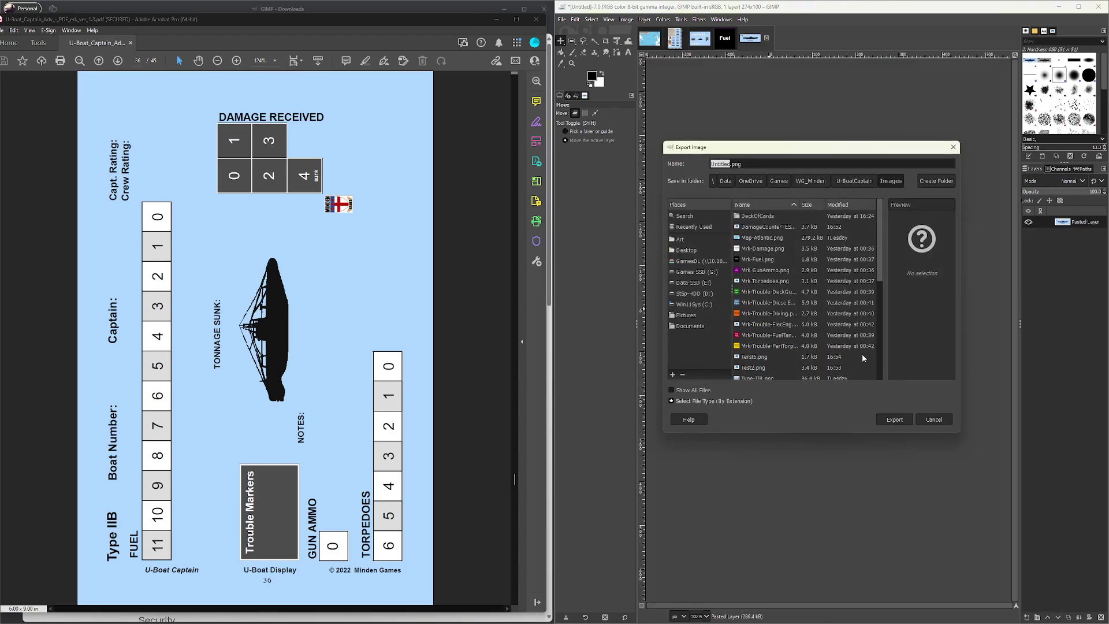
{"action": "left_click", "coordinate": [763, 380]}
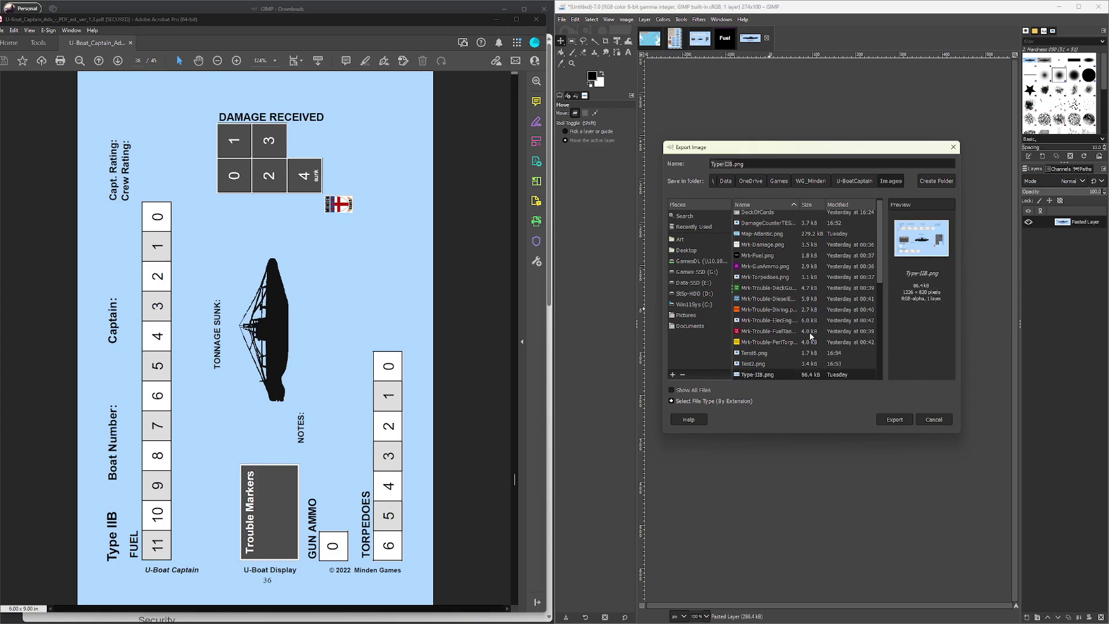
{"action": "scroll", "coordinate": [810, 336], "scroll_direction": "down", "scroll_amount": 5}
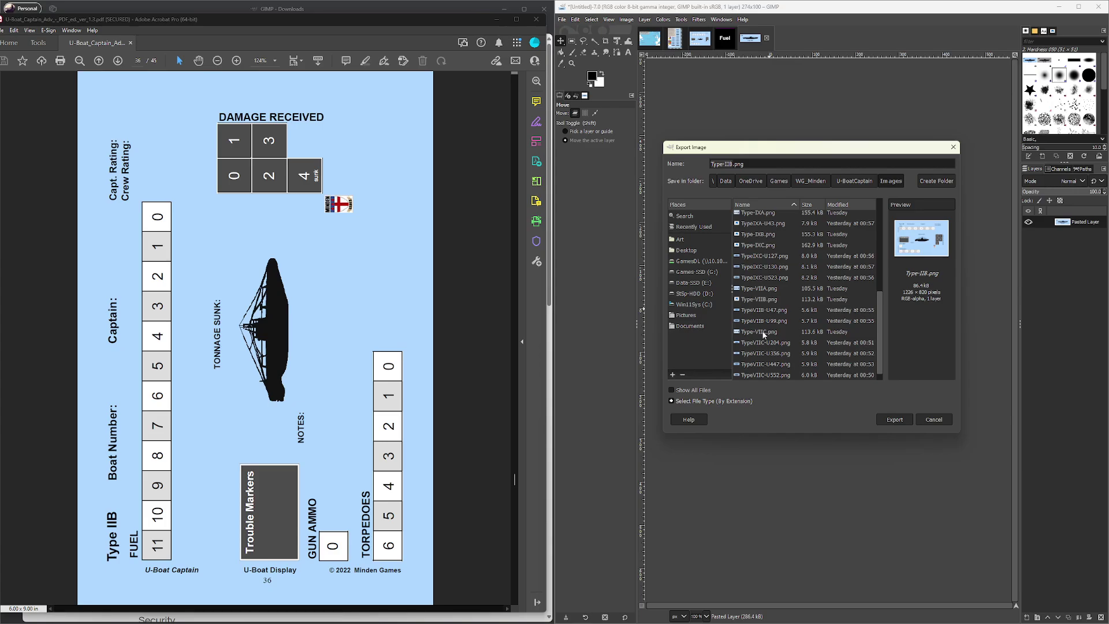
{"action": "left_click", "coordinate": [763, 334]}
{"action": "left_click", "coordinate": [759, 364]}
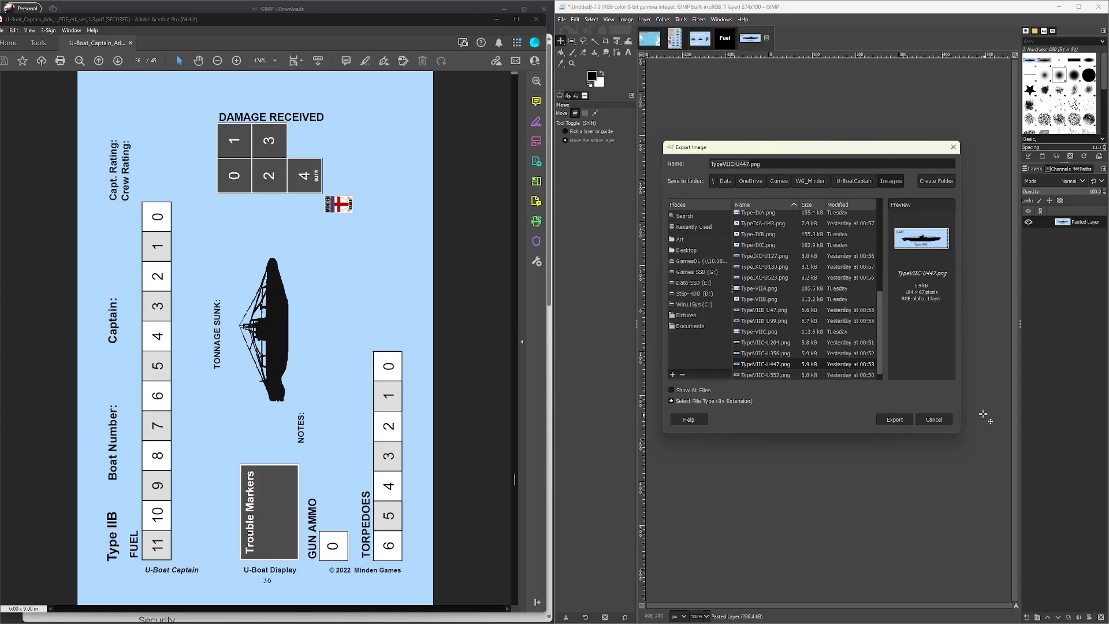
{"action": "left_click", "coordinate": [934, 419]}
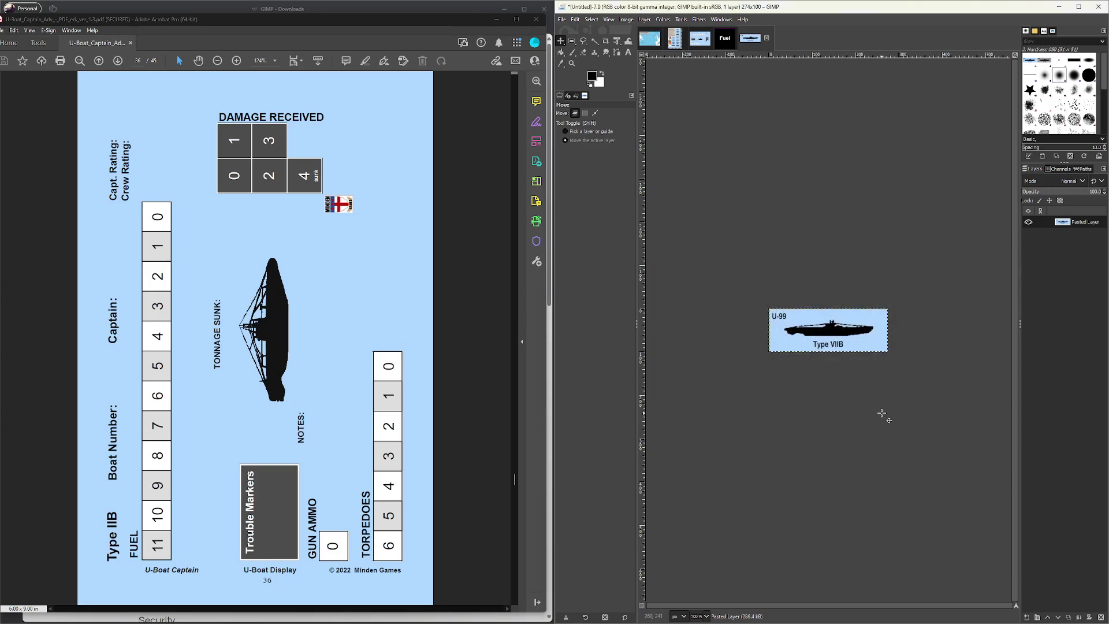
- Close the U-99 counter, Fuel marker and counter sheet images, discarding unsaved changes
{"action": "key", "text": "ctrl+w"}
{"action": "key", "text": "ctrl+d"}
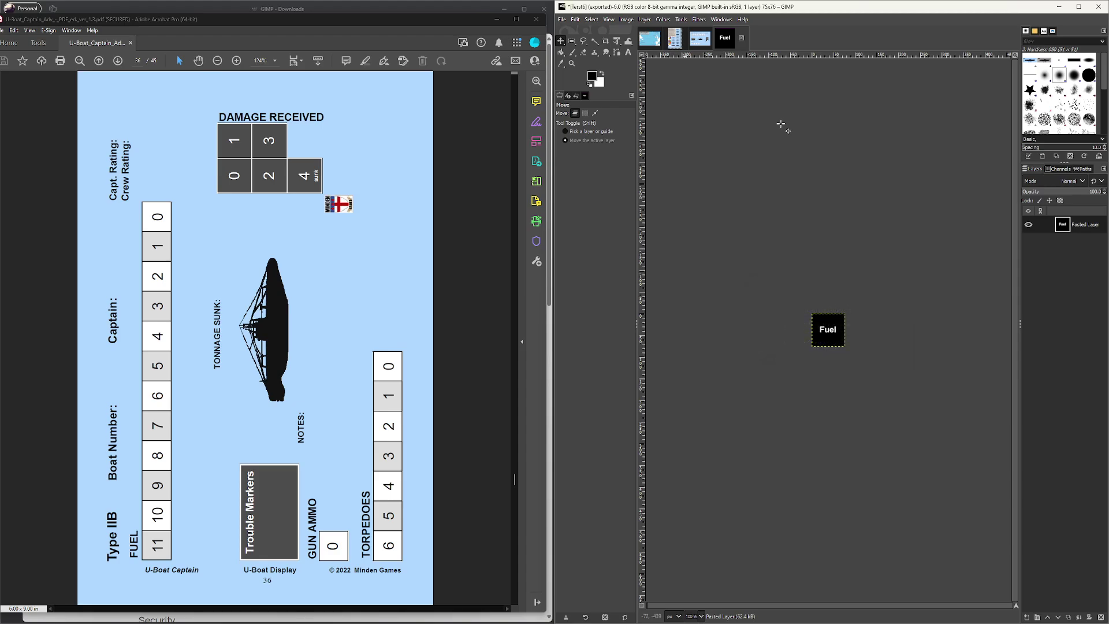
{"action": "key", "text": "ctrl+w"}
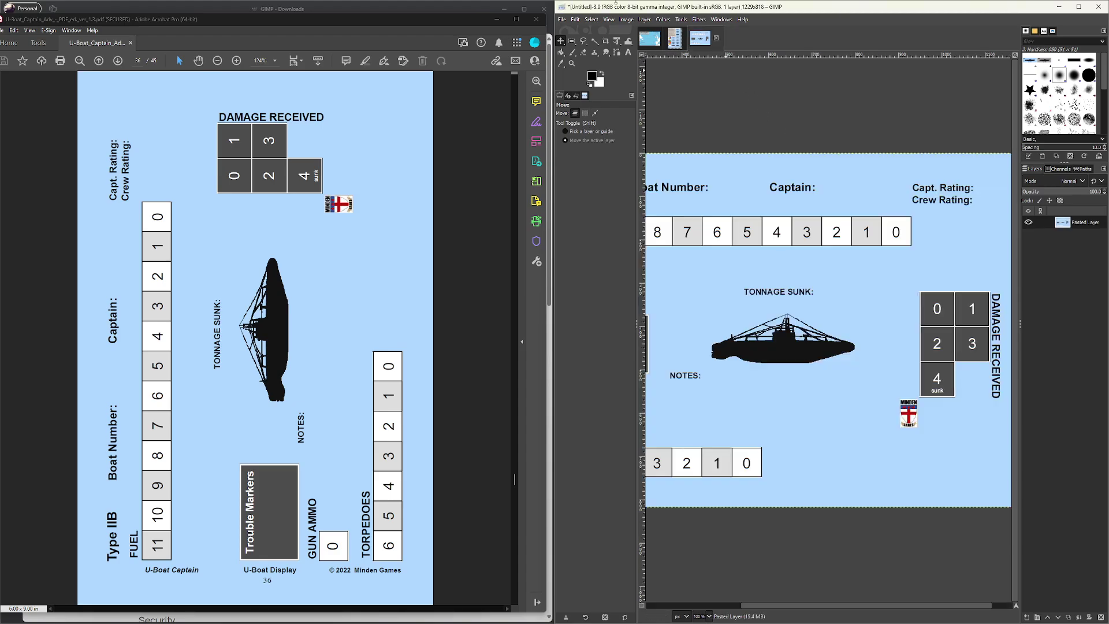
{"action": "left_click", "coordinate": [675, 48]}
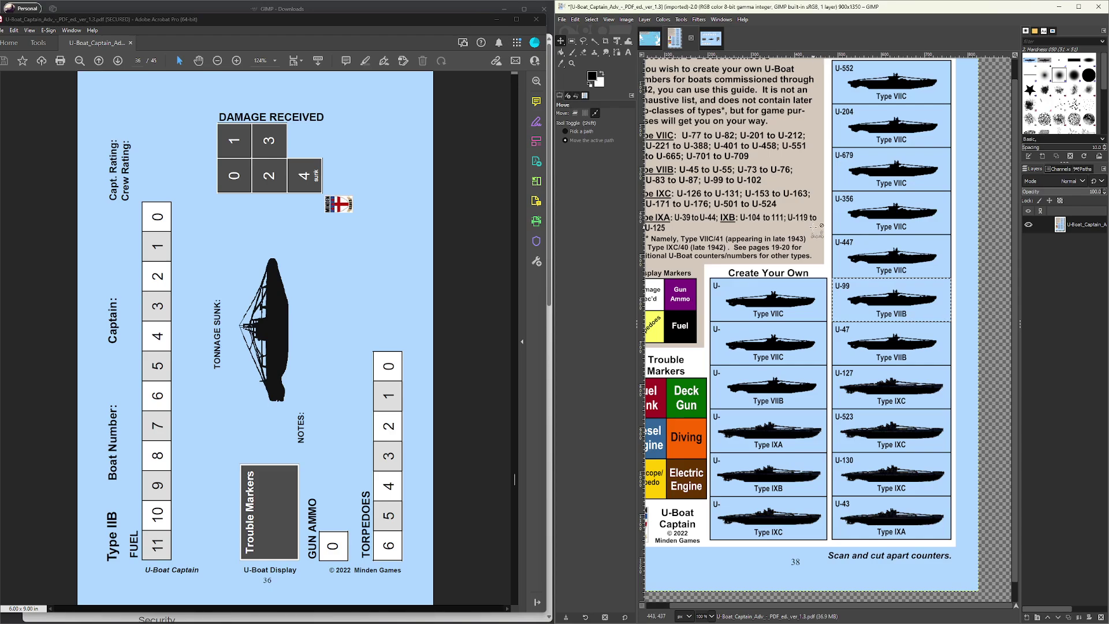
{"action": "key", "text": "ctrl+w"}
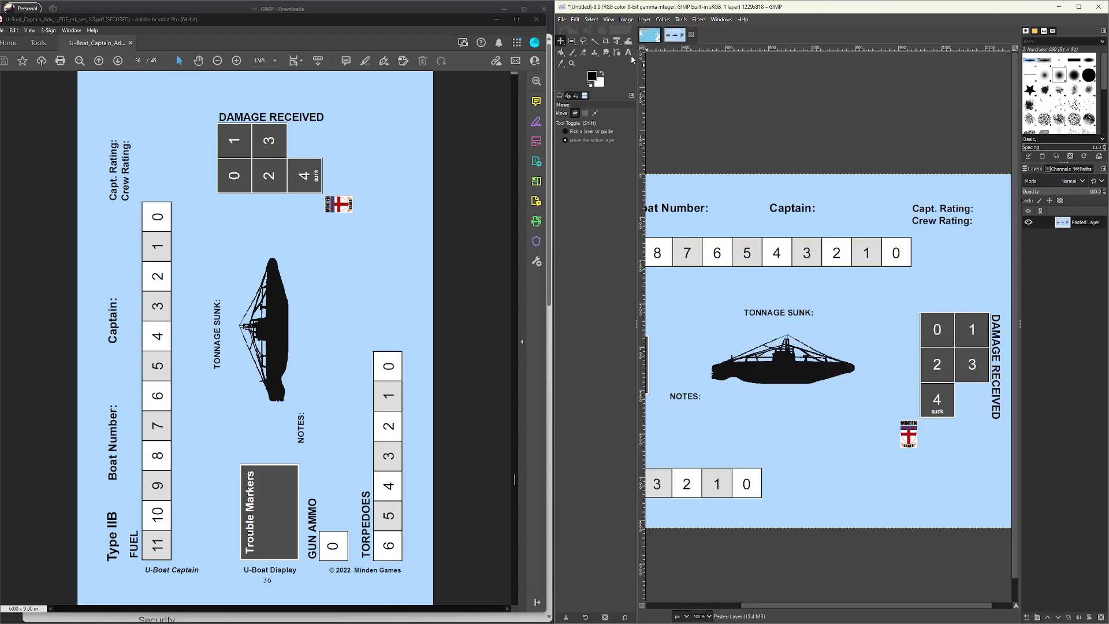
- Reopen the recent U-Boat Captain PDF and import only page 38, the counter sheet, at 1800 × 2700 pixels and 300 pixels/in
{"action": "left_click", "coordinate": [562, 20]}
{"action": "mouse_move", "coordinate": [609, 95]}
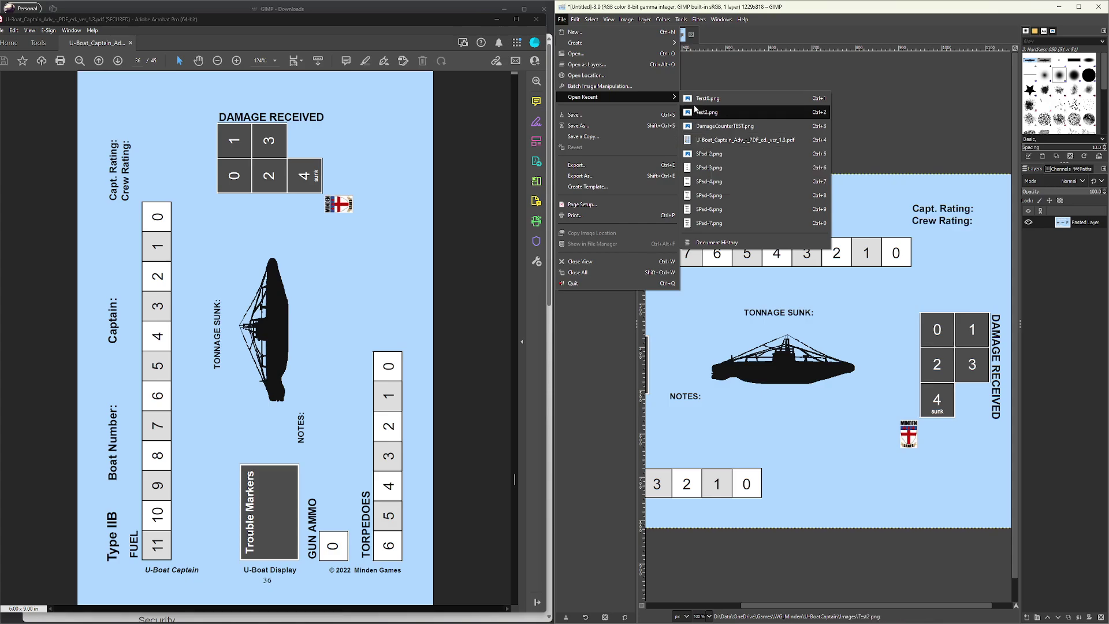
{"action": "left_click", "coordinate": [710, 142]}
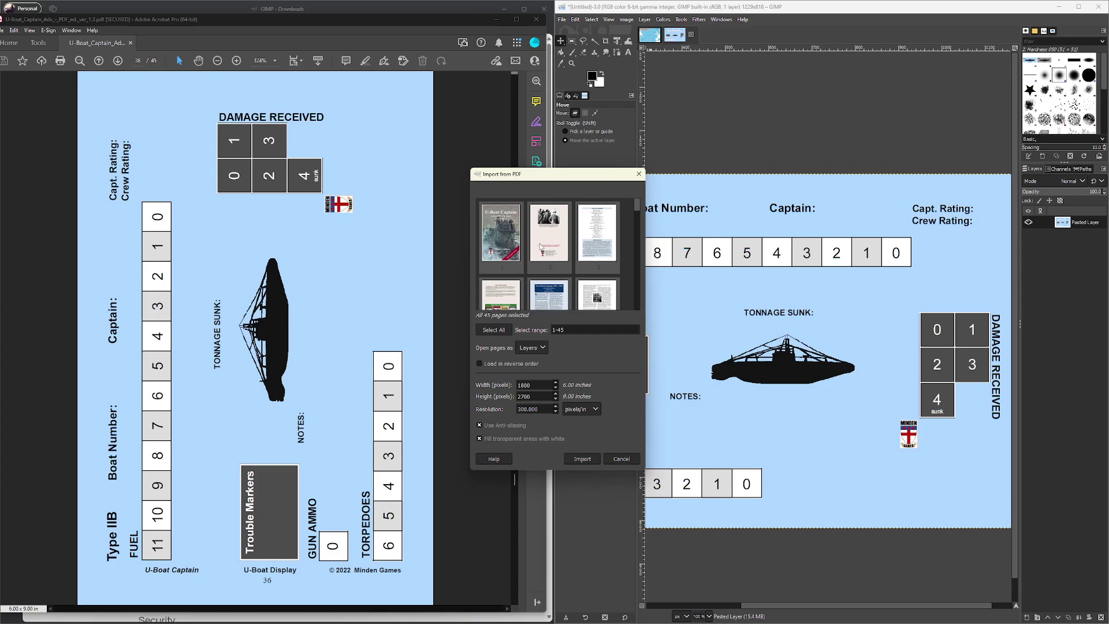
{"action": "scroll", "coordinate": [540, 247], "scroll_direction": "down", "scroll_amount": 10}
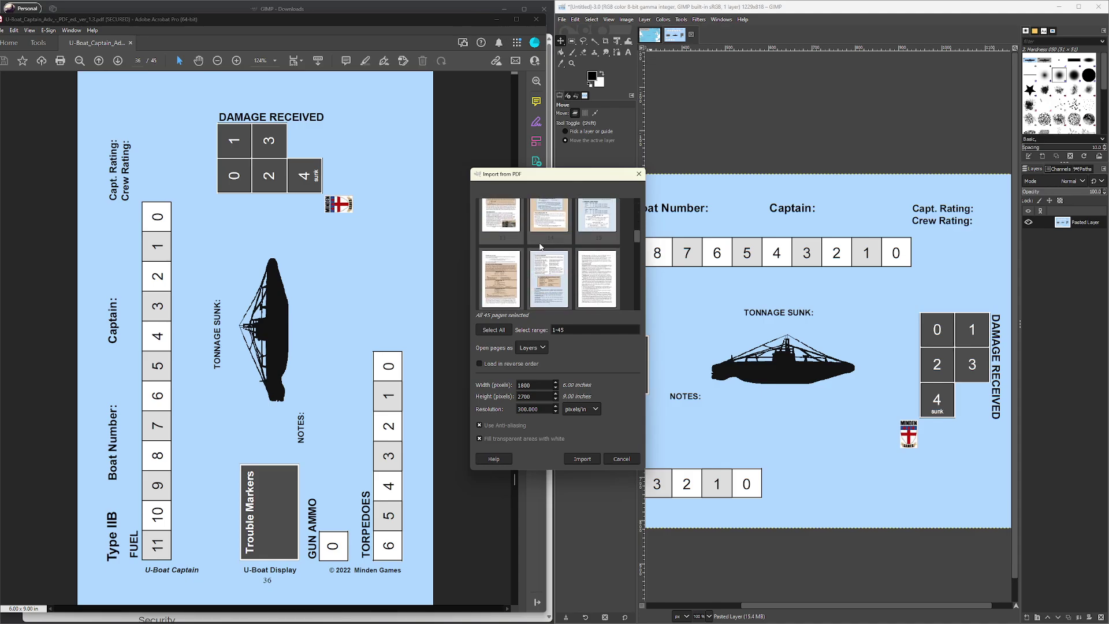
{"action": "scroll", "coordinate": [540, 246], "scroll_direction": "down", "scroll_amount": 20}
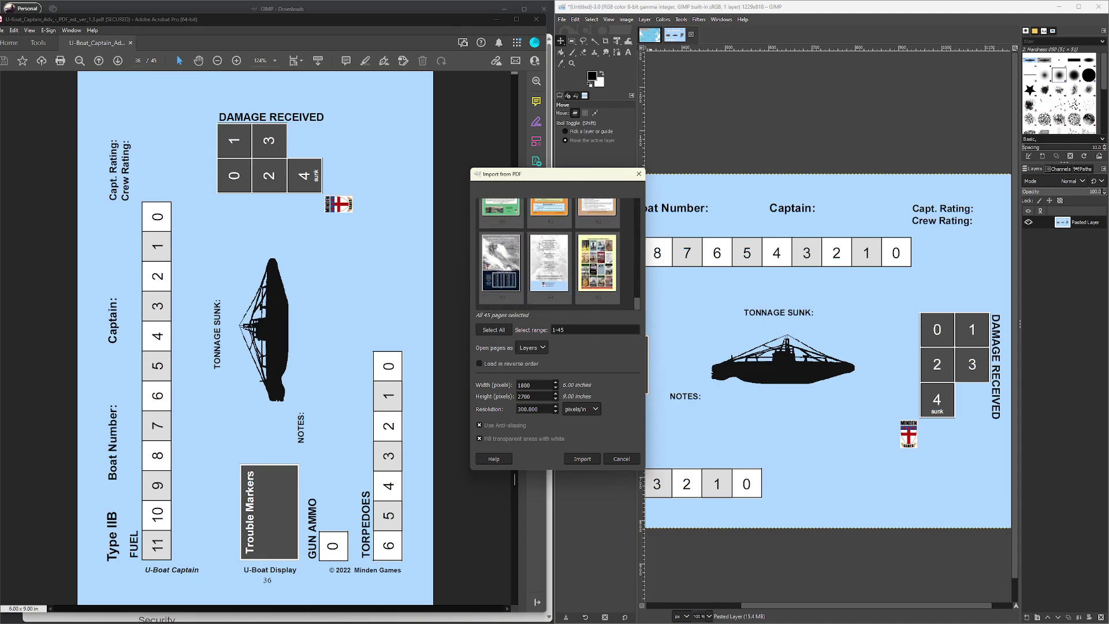
{"action": "scroll", "coordinate": [540, 247], "scroll_direction": "up", "scroll_amount": 4}
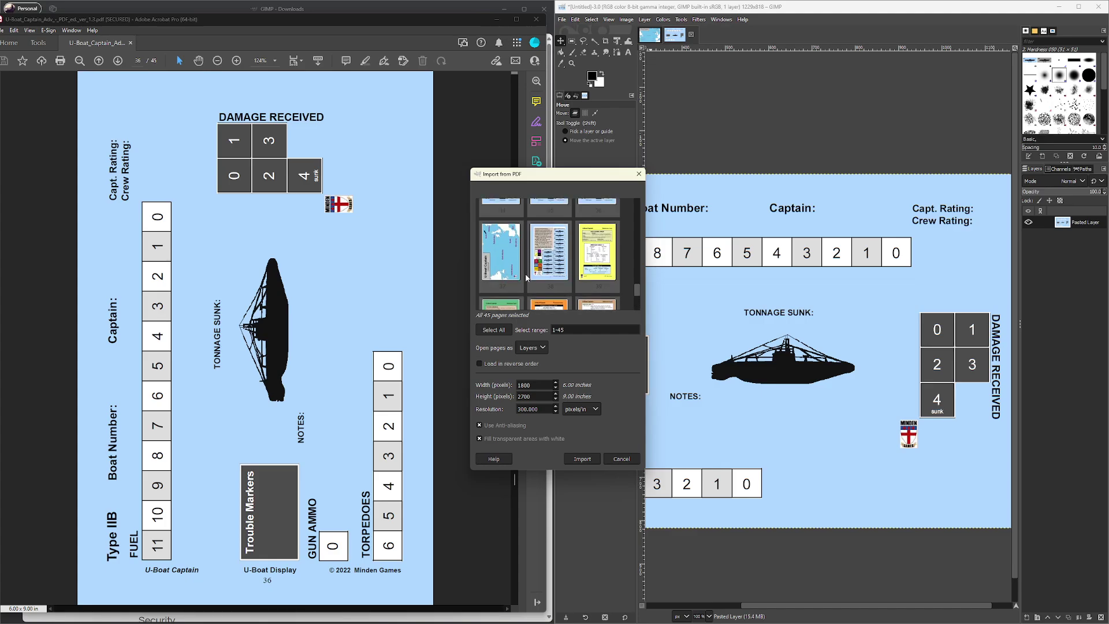
{"action": "scroll", "coordinate": [527, 277], "scroll_direction": "up", "scroll_amount": 2}
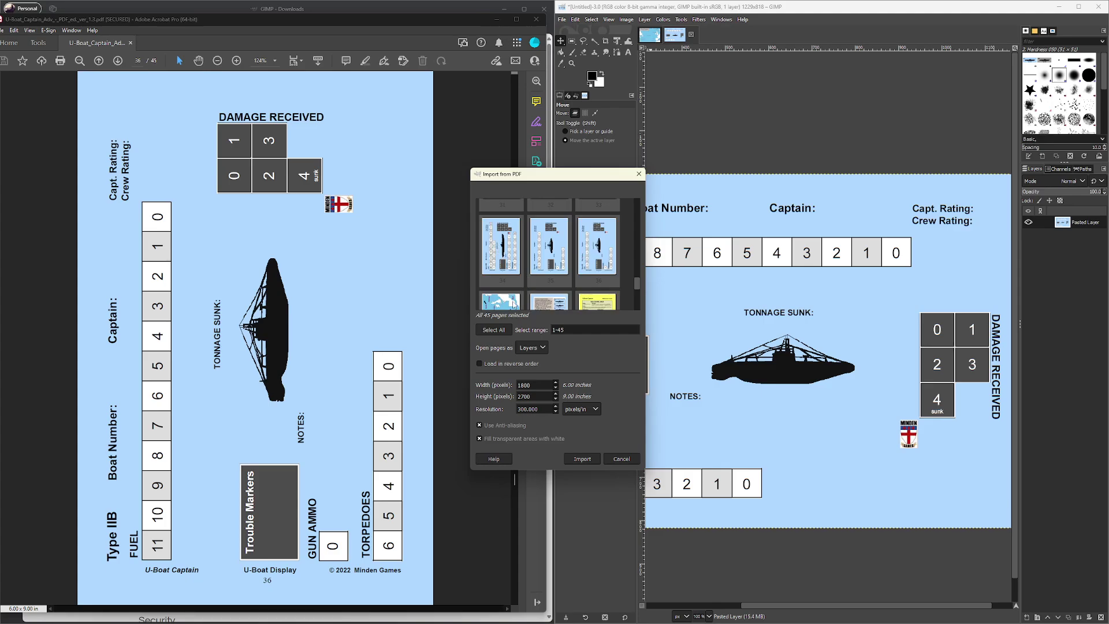
{"action": "scroll", "coordinate": [536, 258], "scroll_direction": "down", "scroll_amount": 2}
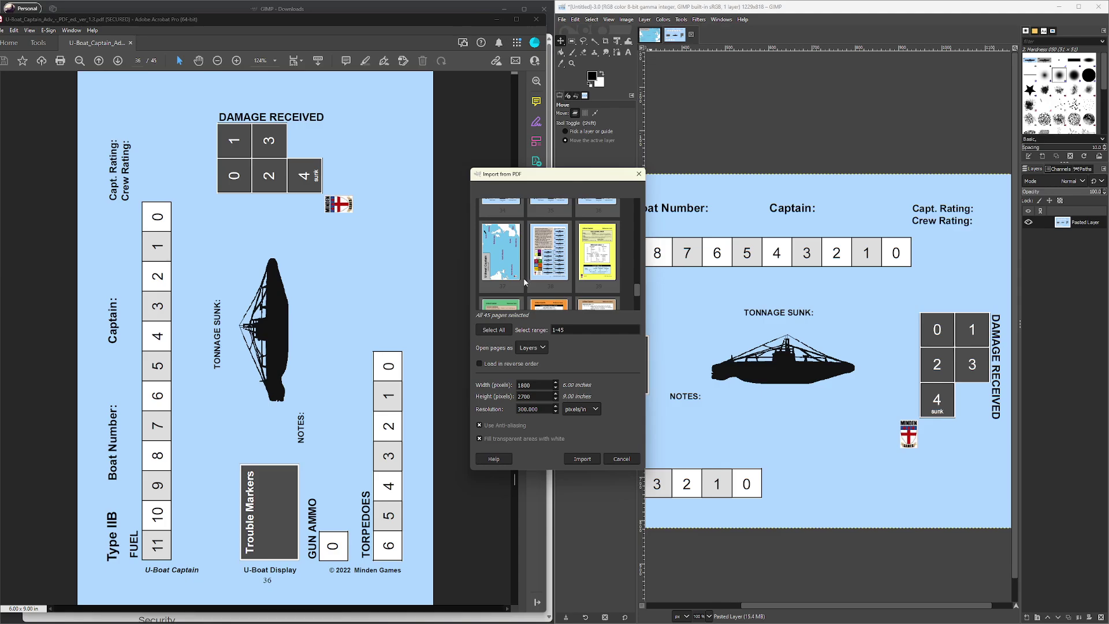
{"action": "left_click", "coordinate": [553, 253]}
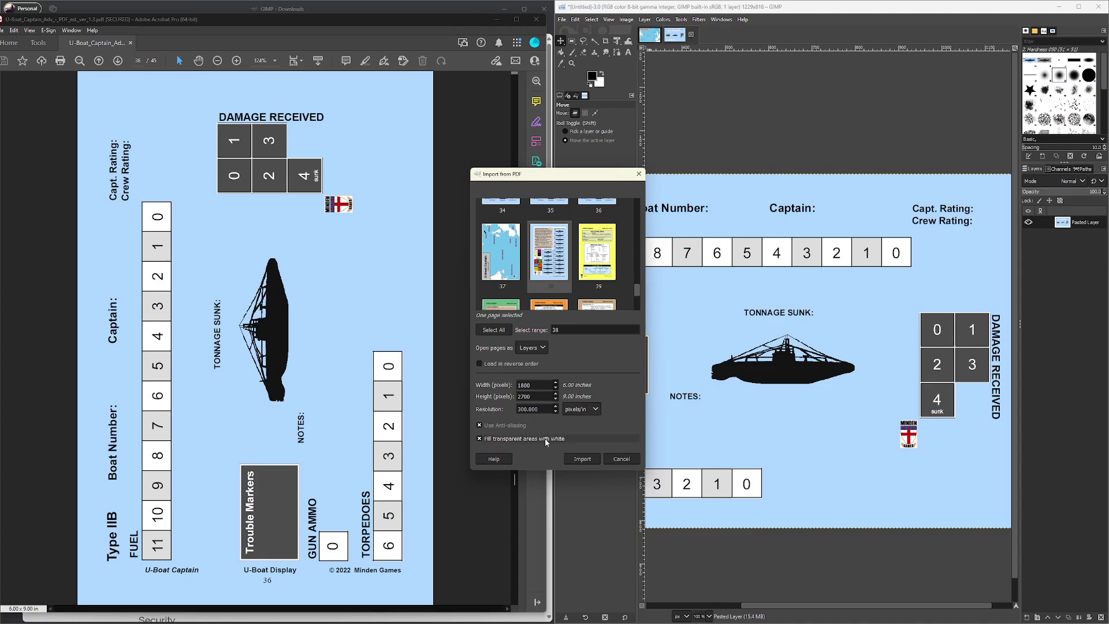
{"action": "left_click", "coordinate": [580, 459]}
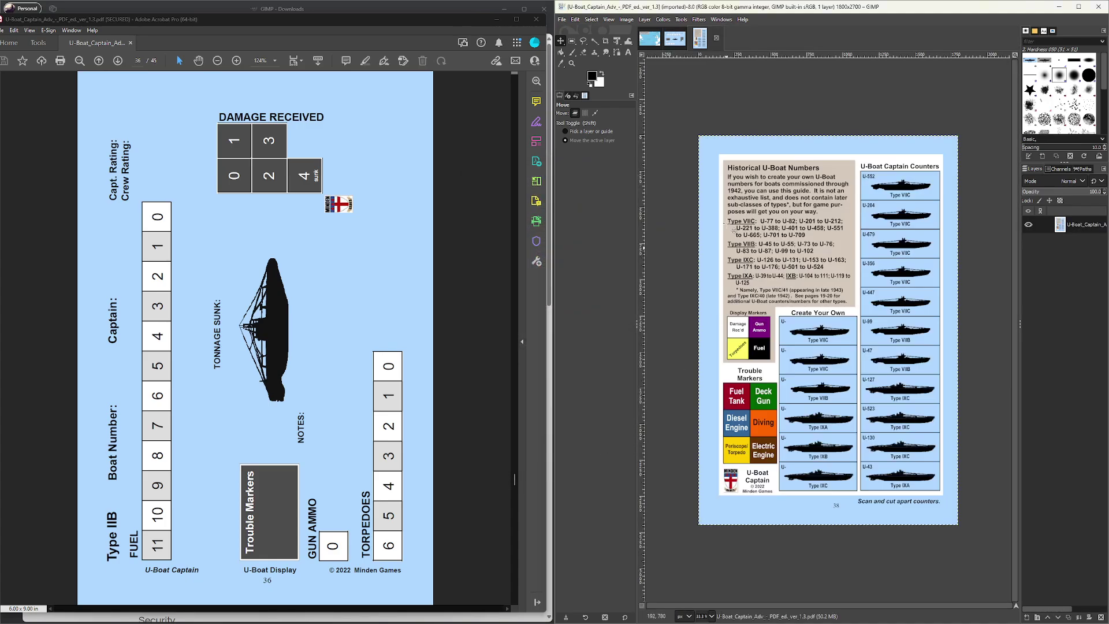
- View the imported counter sheet at 100% and compare its Display and Trouble Markers with the boxes on the Type IIB display
{"action": "left_click", "coordinate": [611, 21]}
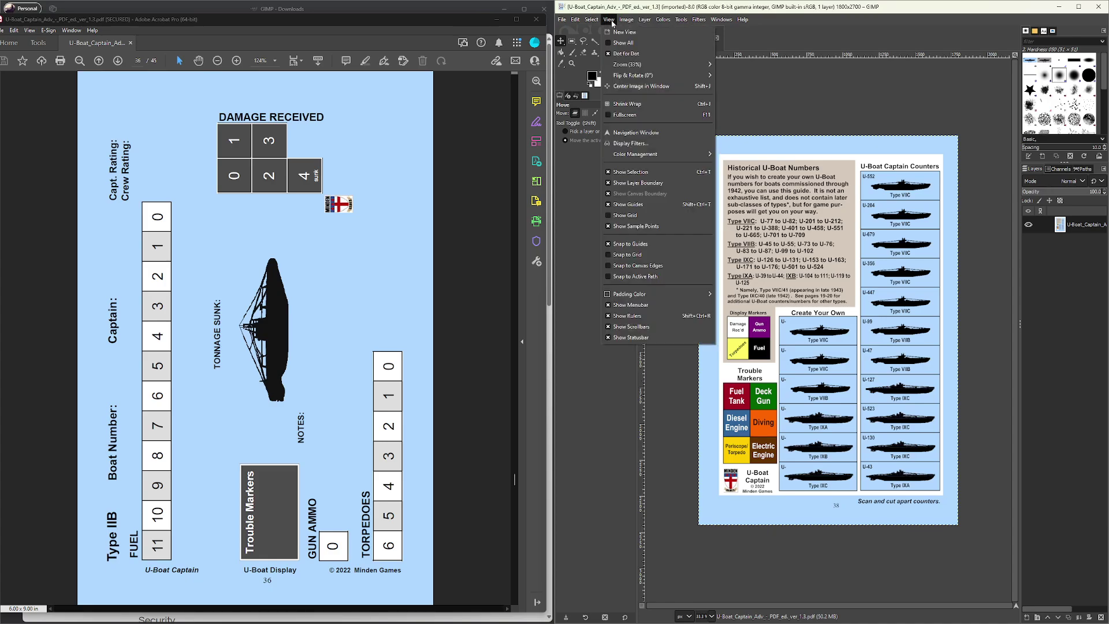
{"action": "mouse_move", "coordinate": [614, 66]}
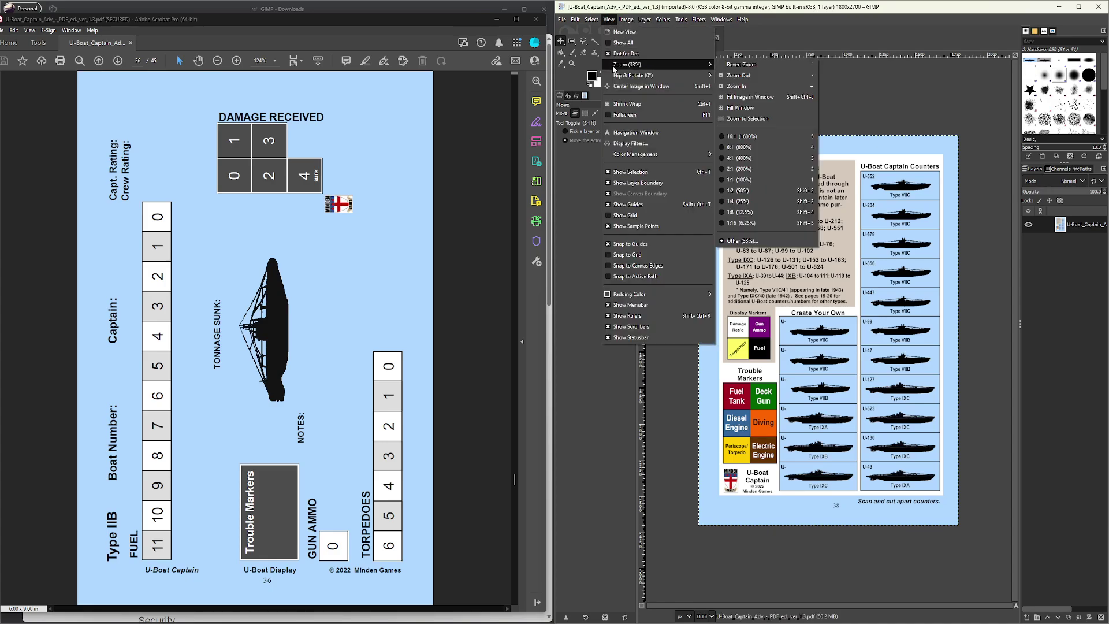
{"action": "left_click", "coordinate": [766, 180]}
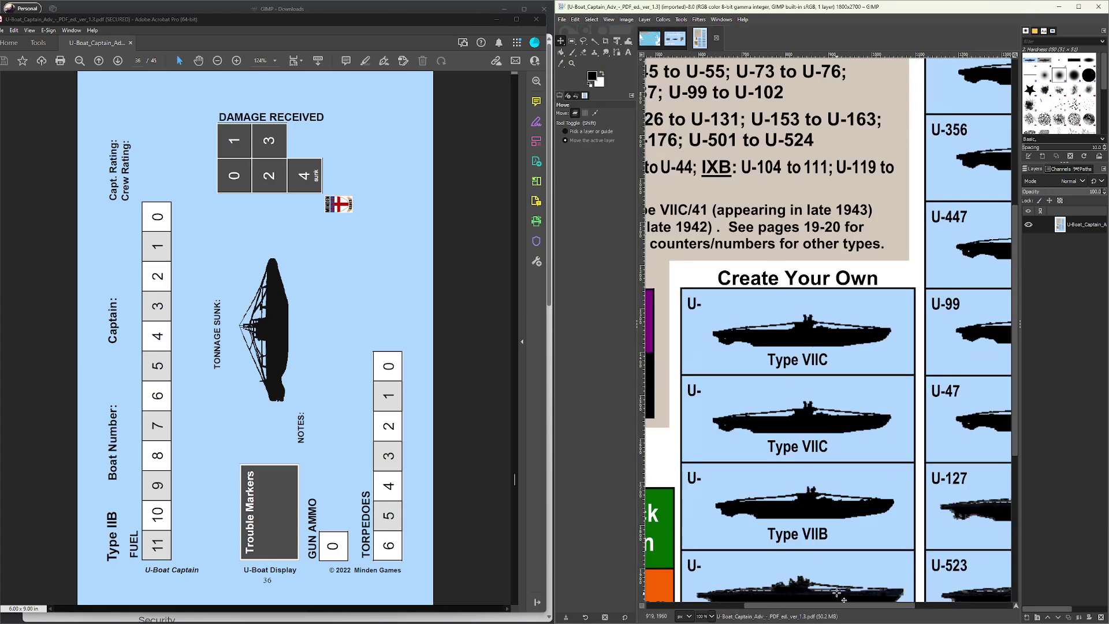
{"action": "left_click_drag", "start_coordinate": [840, 609], "coordinate": [728, 612]}
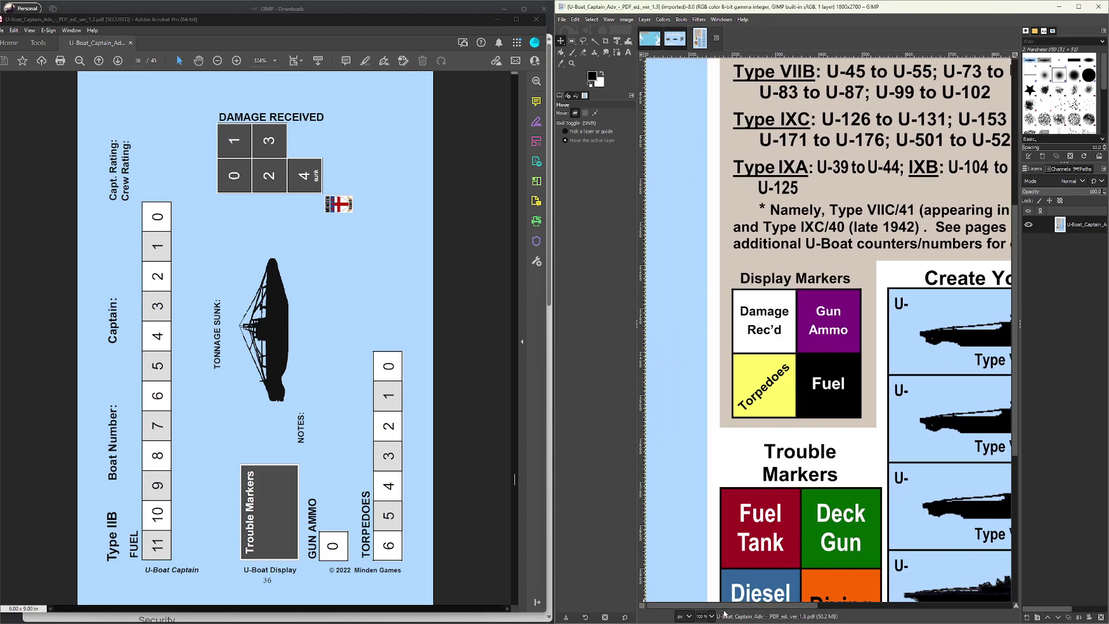
{"action": "scroll", "coordinate": [807, 434], "scroll_direction": "down", "scroll_amount": 5}
{"action": "scroll", "coordinate": [791, 430], "scroll_direction": "up", "scroll_amount": 4}
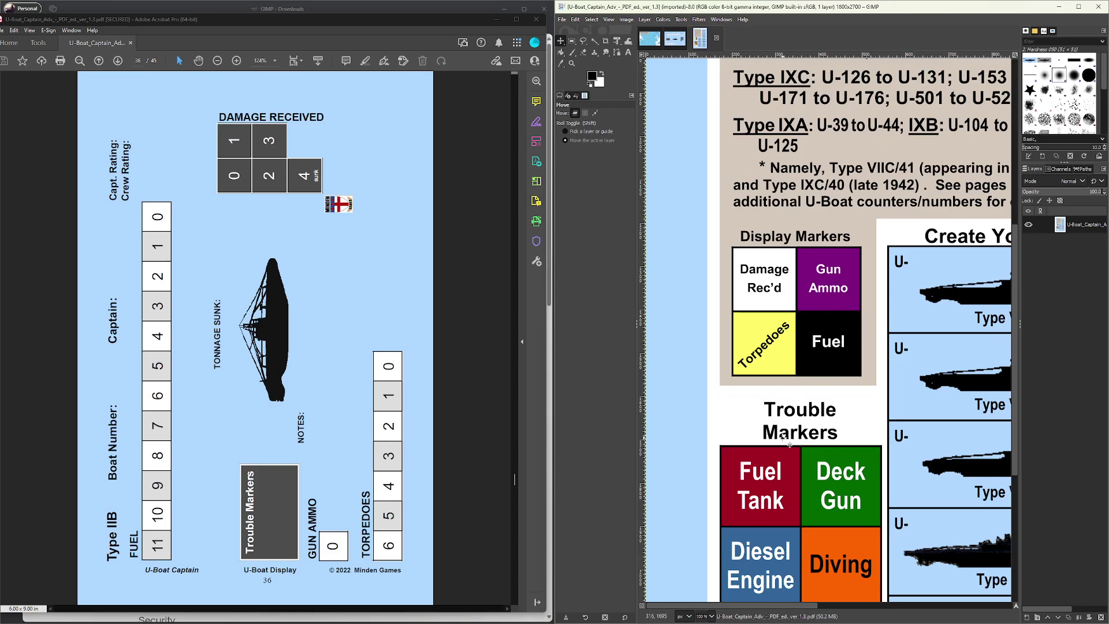
{"action": "left_click_drag", "start_coordinate": [721, 606], "coordinate": [744, 612]}
{"action": "scroll", "coordinate": [737, 490], "scroll_direction": "down", "scroll_amount": 3}
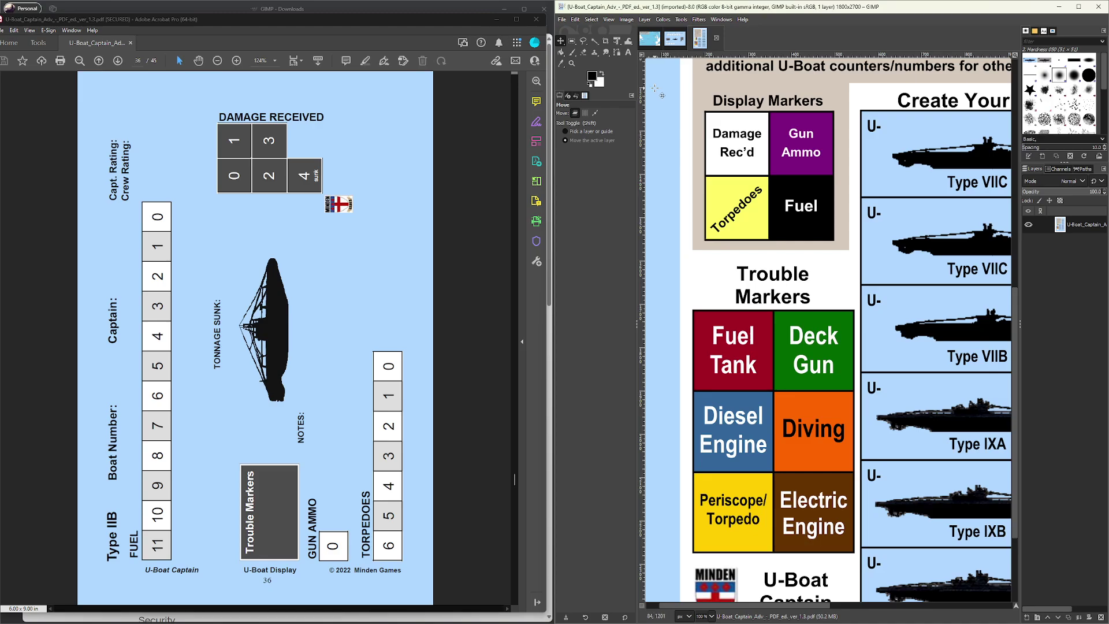
{"action": "left_click", "coordinate": [674, 39]}
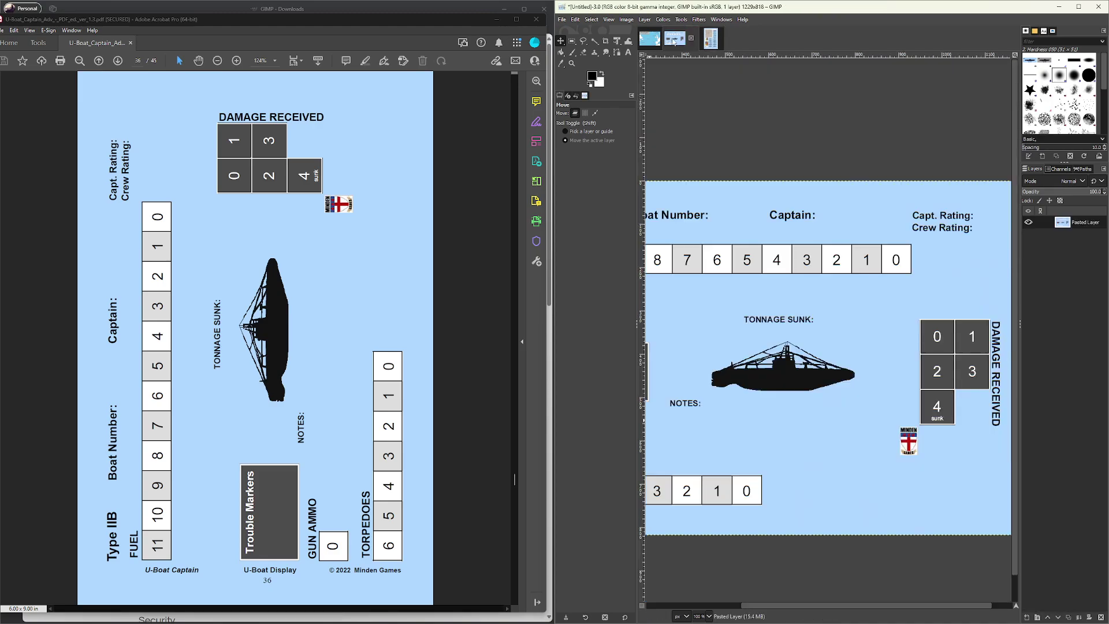
{"action": "left_click", "coordinate": [608, 20]}
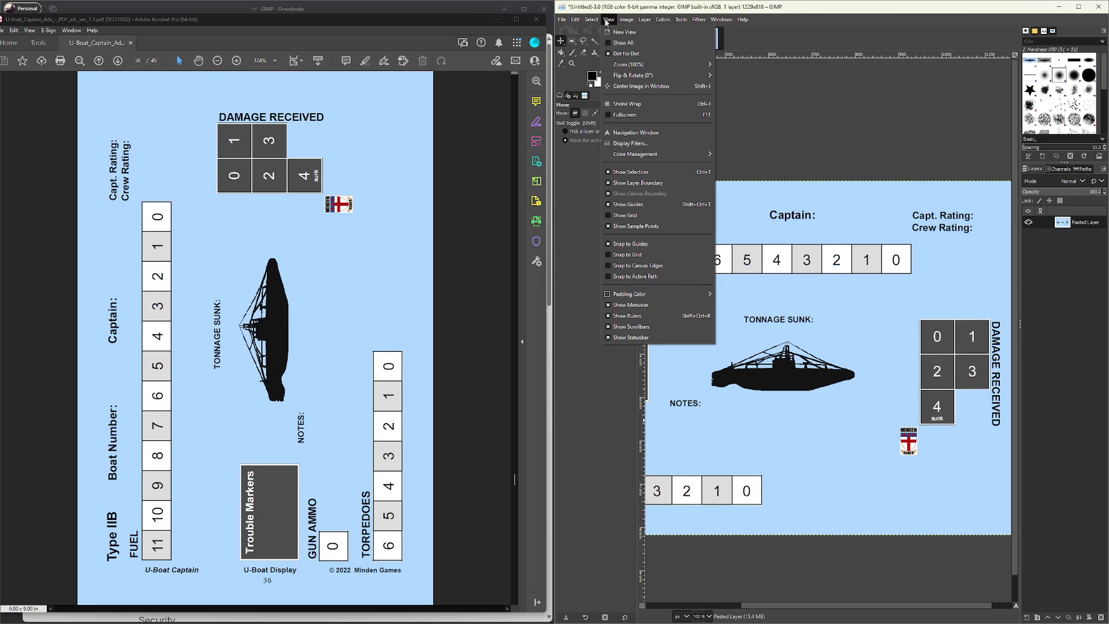
{"action": "left_click", "coordinate": [606, 21]}
{"action": "left_click", "coordinate": [709, 43]}
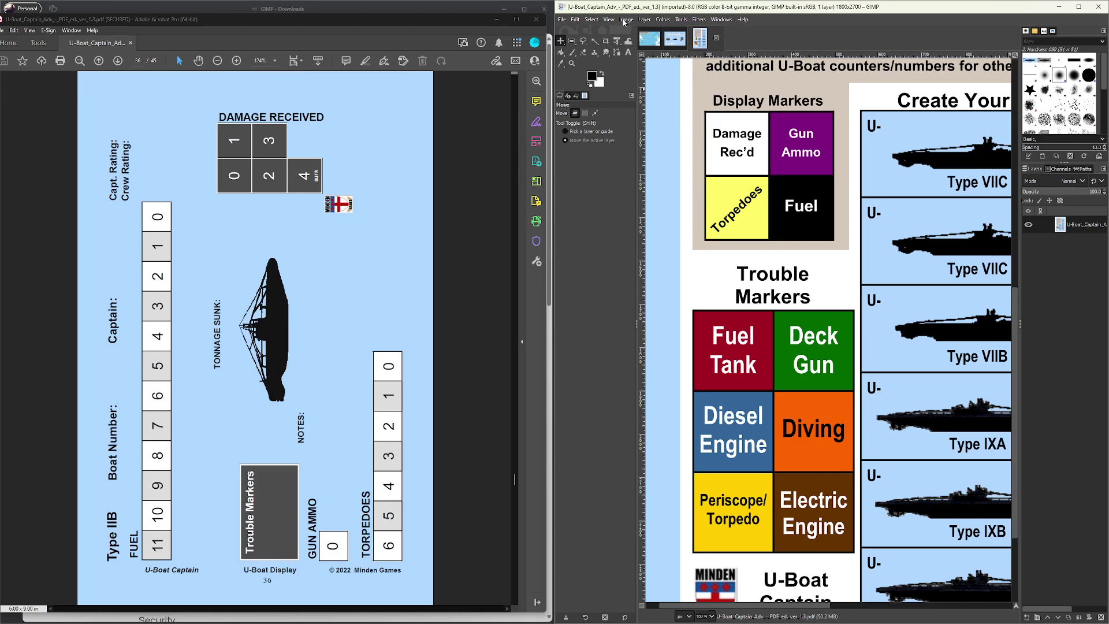
- Scale the counter sheet image to 50 percent in width and height, keeping the proportions linked
{"action": "left_click", "coordinate": [624, 21]}
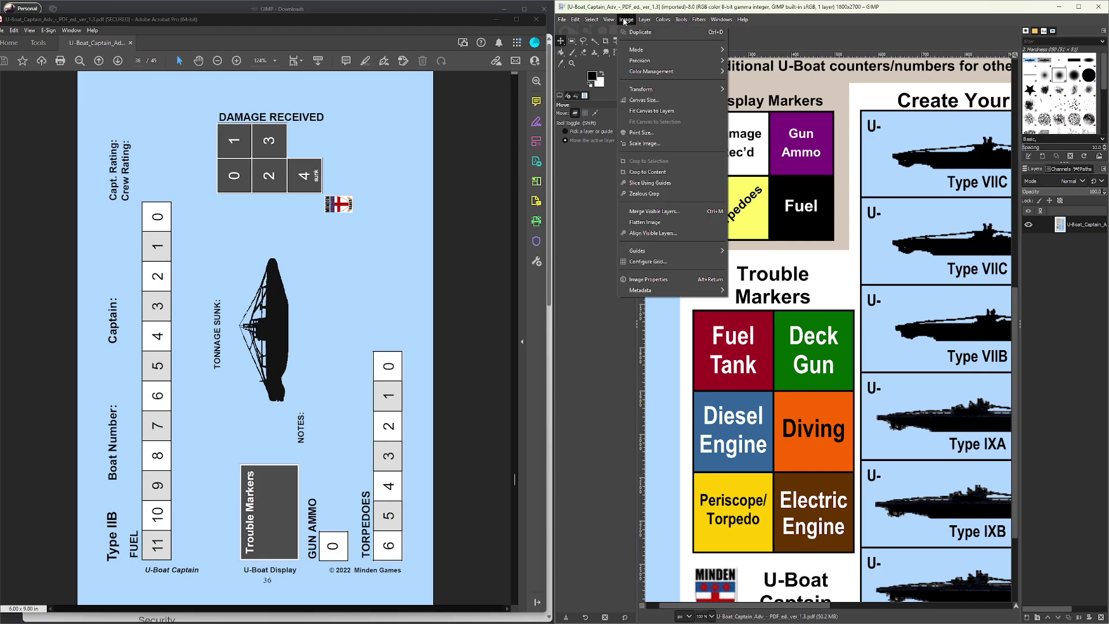
{"action": "left_click", "coordinate": [634, 141]}
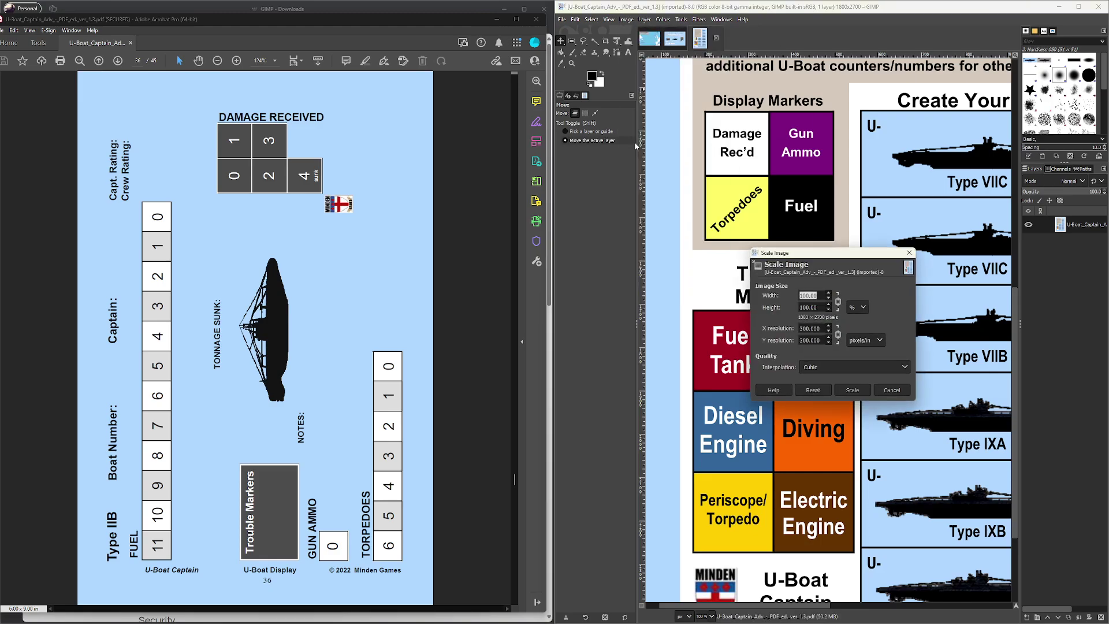
{"action": "left_click", "coordinate": [857, 312]}
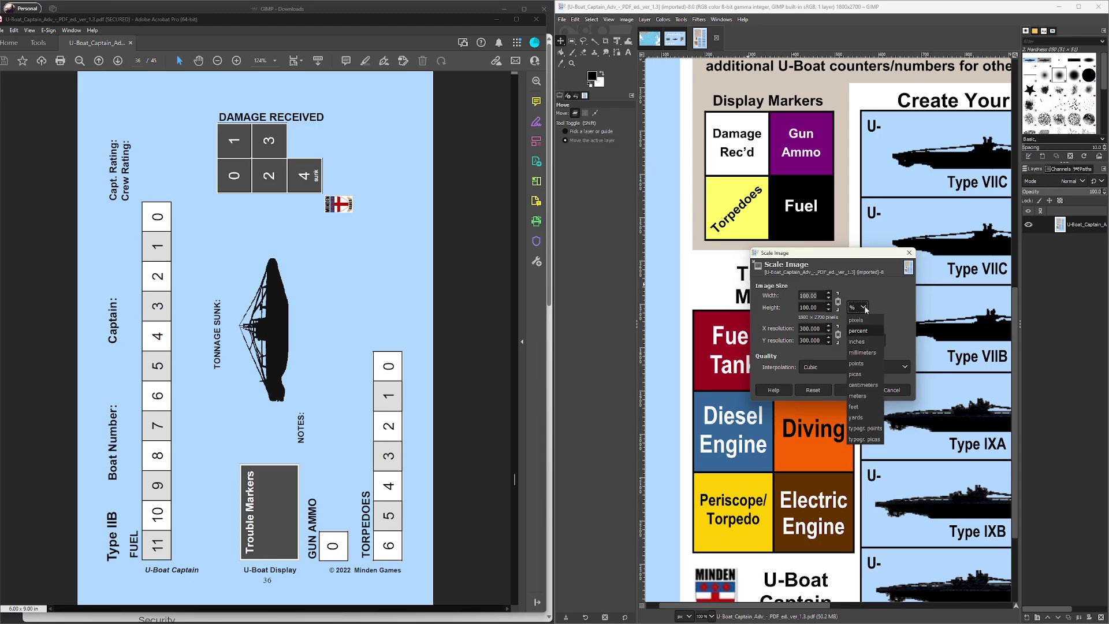
{"action": "left_click", "coordinate": [863, 309]}
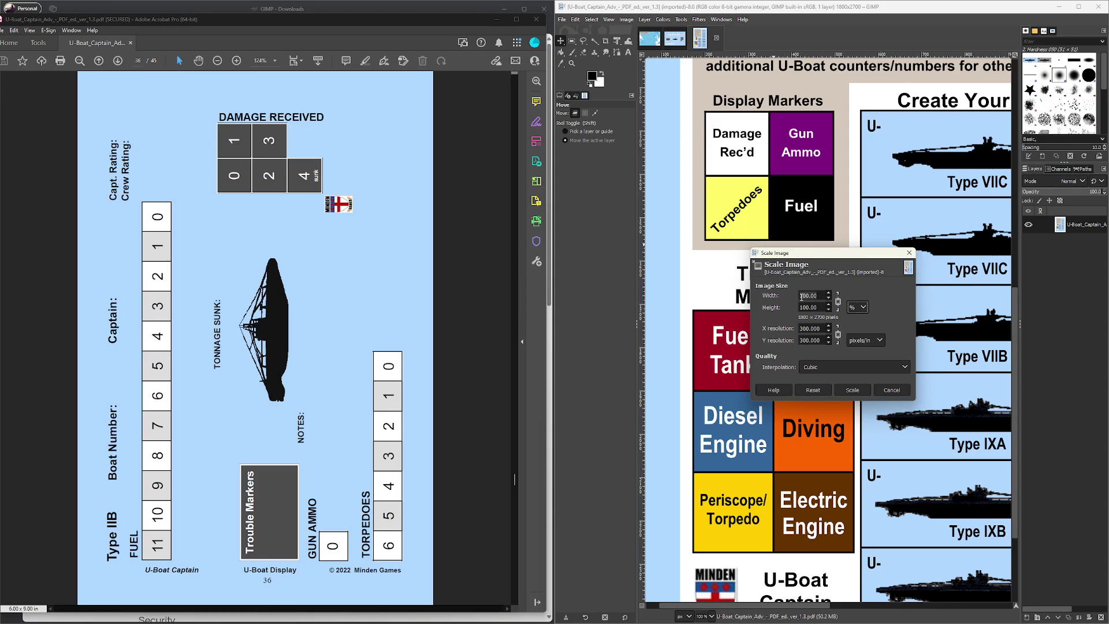
{"action": "double_click", "coordinate": [801, 296]}
{"action": "type", "text": "50"}
{"action": "left_click", "coordinate": [838, 301]}
{"action": "left_click", "coordinate": [857, 391]}
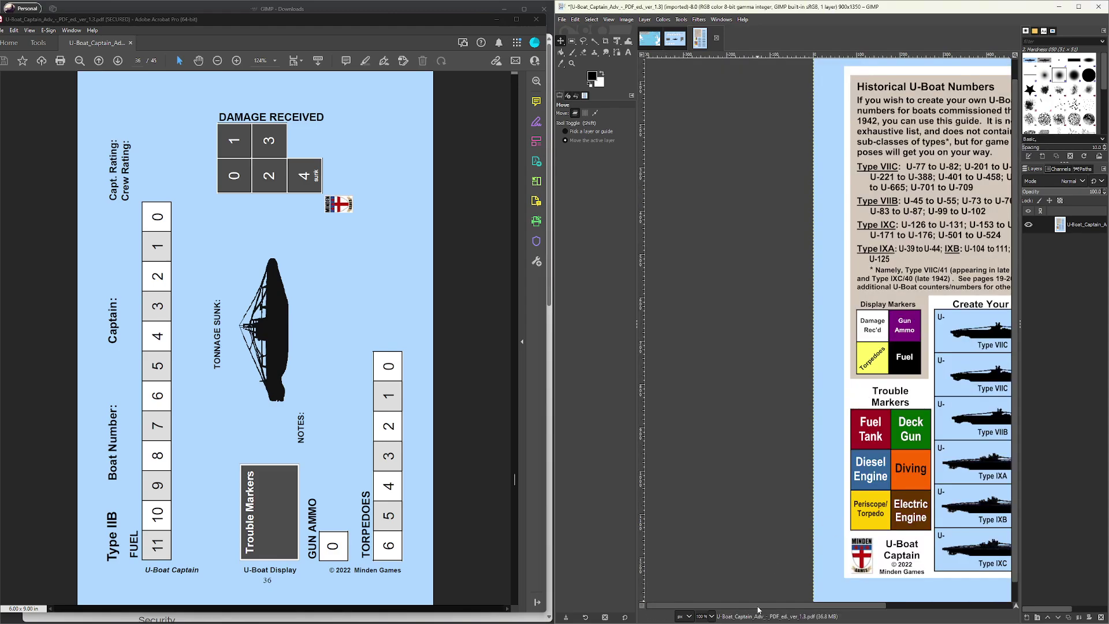
{"action": "scroll", "coordinate": [756, 586], "scroll_direction": "right", "scroll_amount": 5}
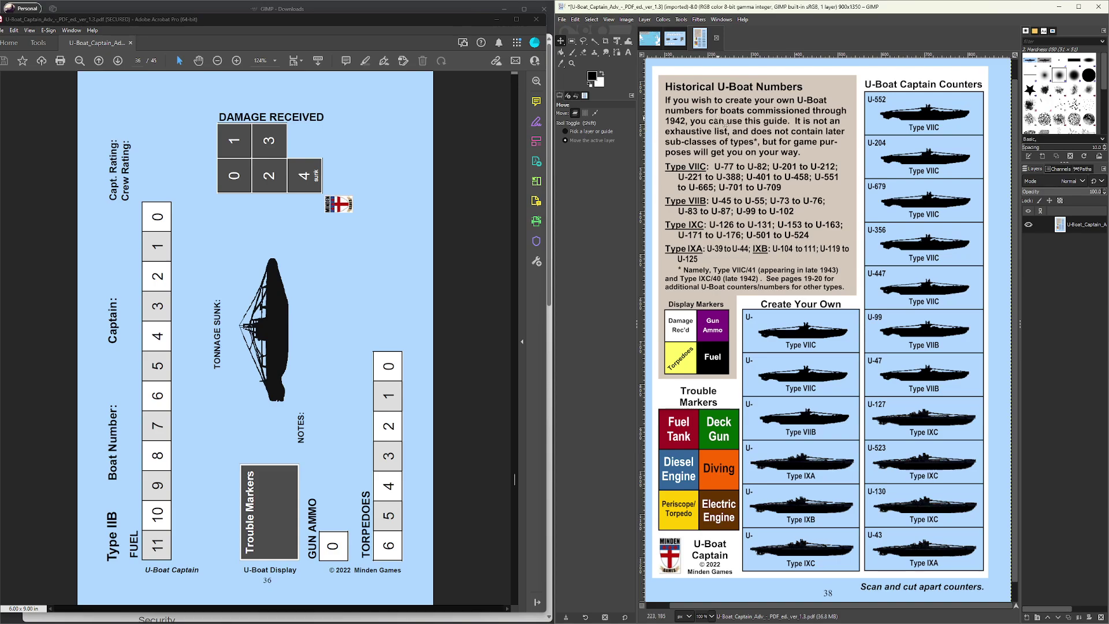
- Make a 74 × 75 pixel rectangular selection around the Damage Rec'd marker under Display Markers
{"action": "left_click", "coordinate": [571, 42]}
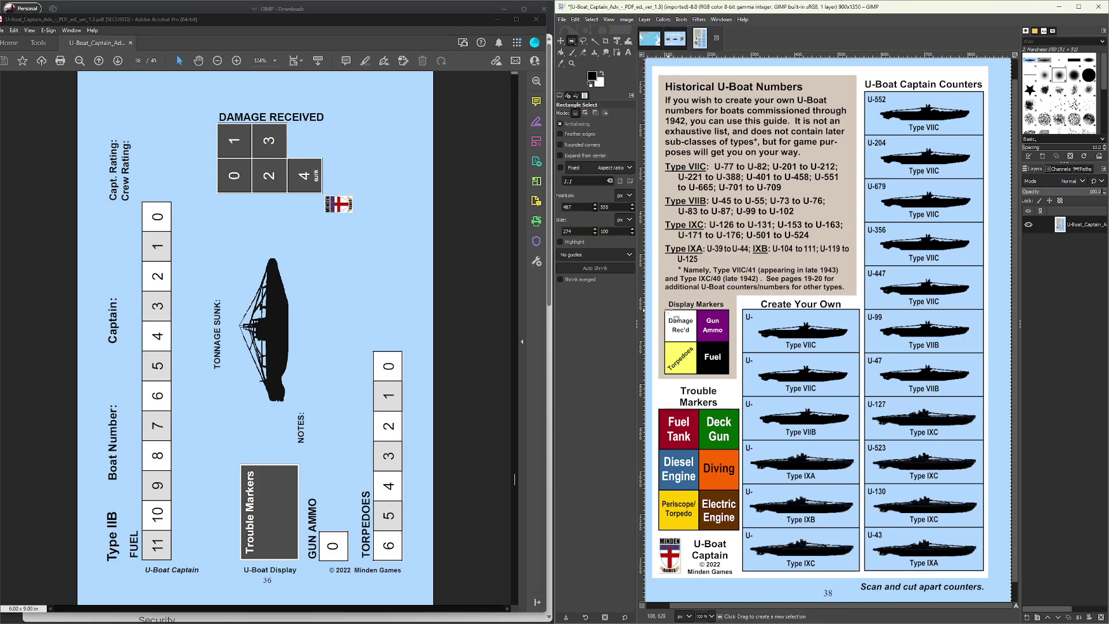
{"action": "left_click_drag", "start_coordinate": [669, 314], "coordinate": [695, 341]}
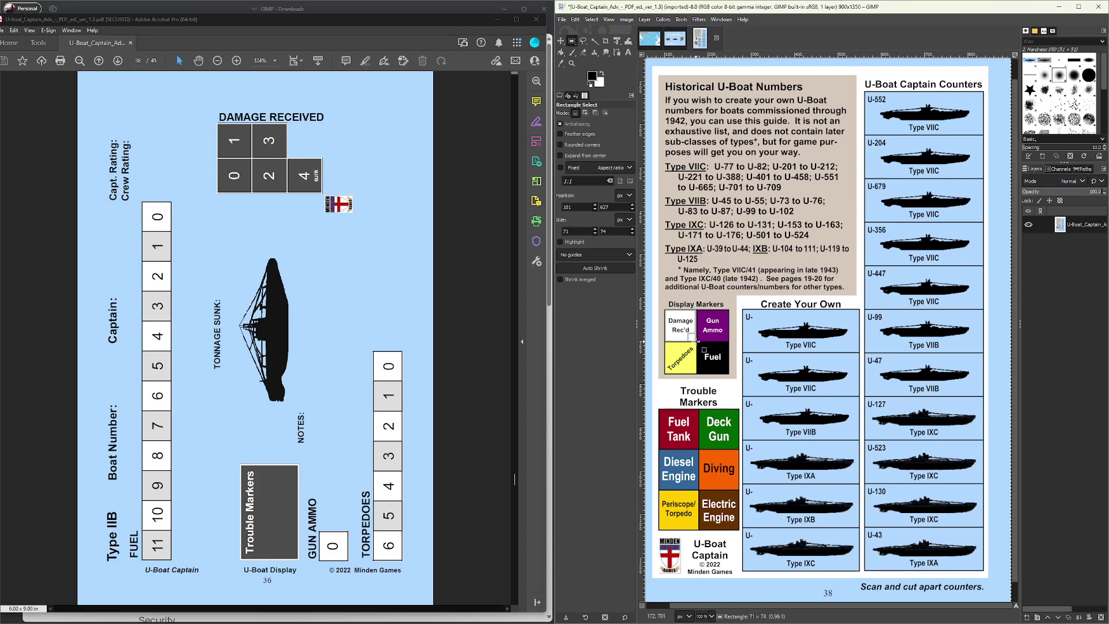
{"action": "left_click_drag", "start_coordinate": [695, 340], "coordinate": [705, 349]}
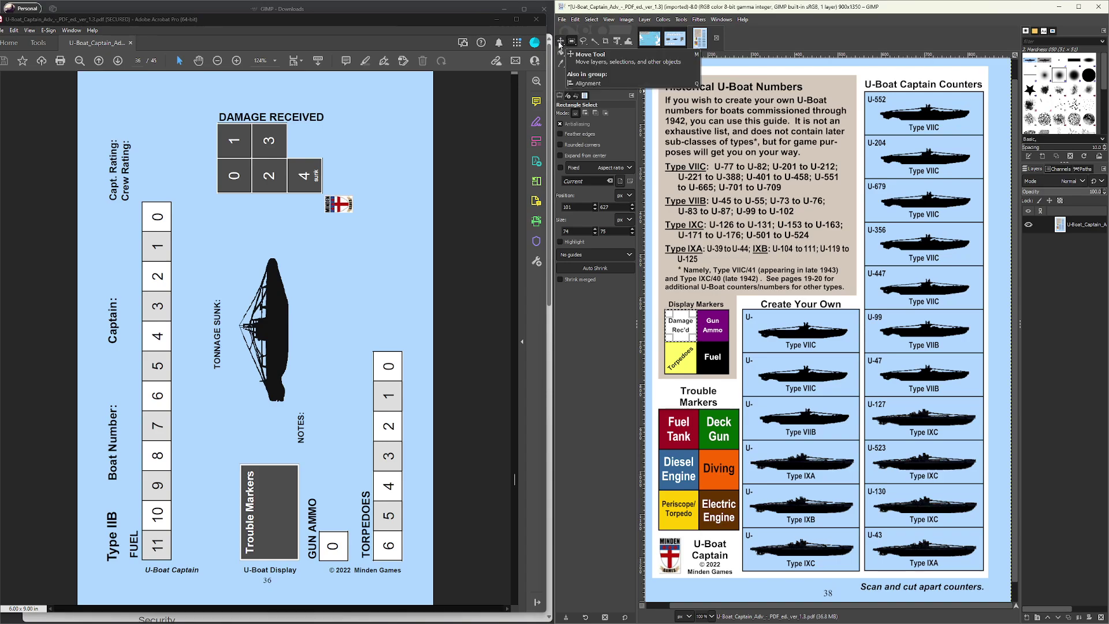
- Nudge the counter sheet layer left until the Gun Ammo marker exactly fills the selection frame
{"action": "left_click", "coordinate": [560, 42]}
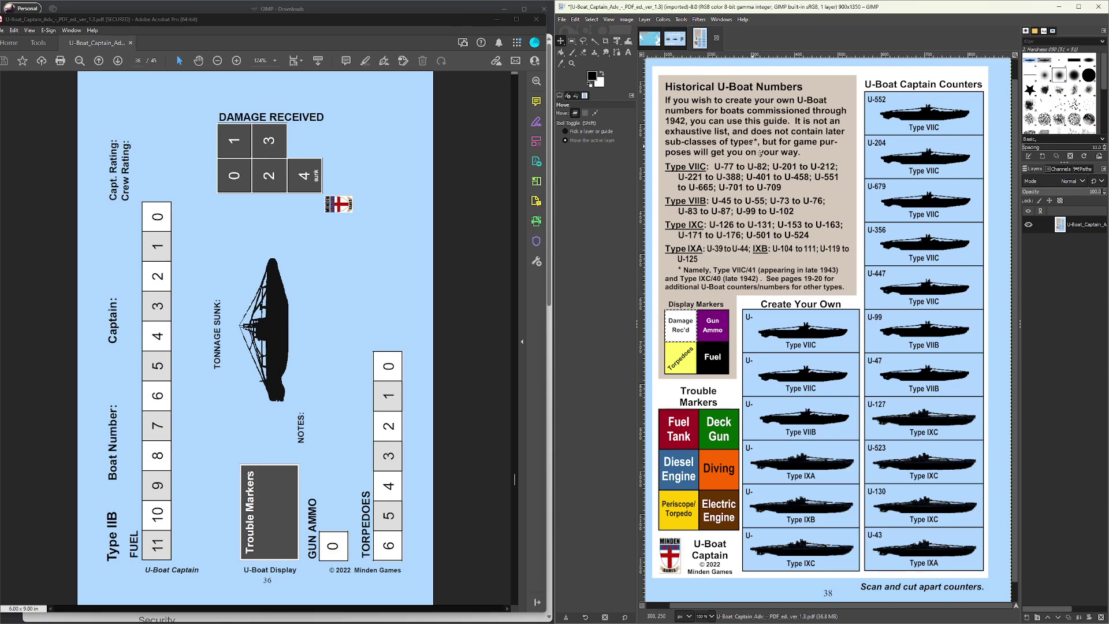
{"action": "key", "text": "shift+Left"}
{"action": "key", "text": "shift+Left"}
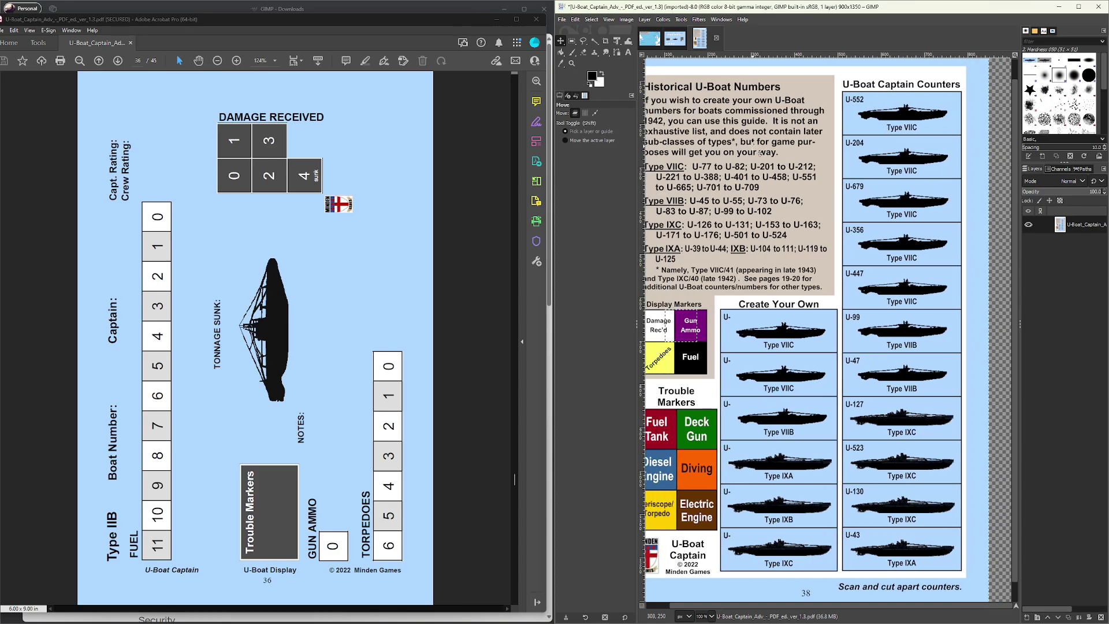
{"action": "key", "text": "shift+Right"}
{"action": "key", "text": "shift+Right"}
{"action": "key", "text": "Left"}
{"action": "key", "text": "Left"}
{"action": "key", "text": "Left"}
{"action": "key", "text": "Left"}
{"action": "key", "text": "Left"}
{"action": "key", "text": "Left"}
{"action": "key", "text": "Left"}
{"action": "key", "text": "Left"}
{"action": "key", "text": "Left"}
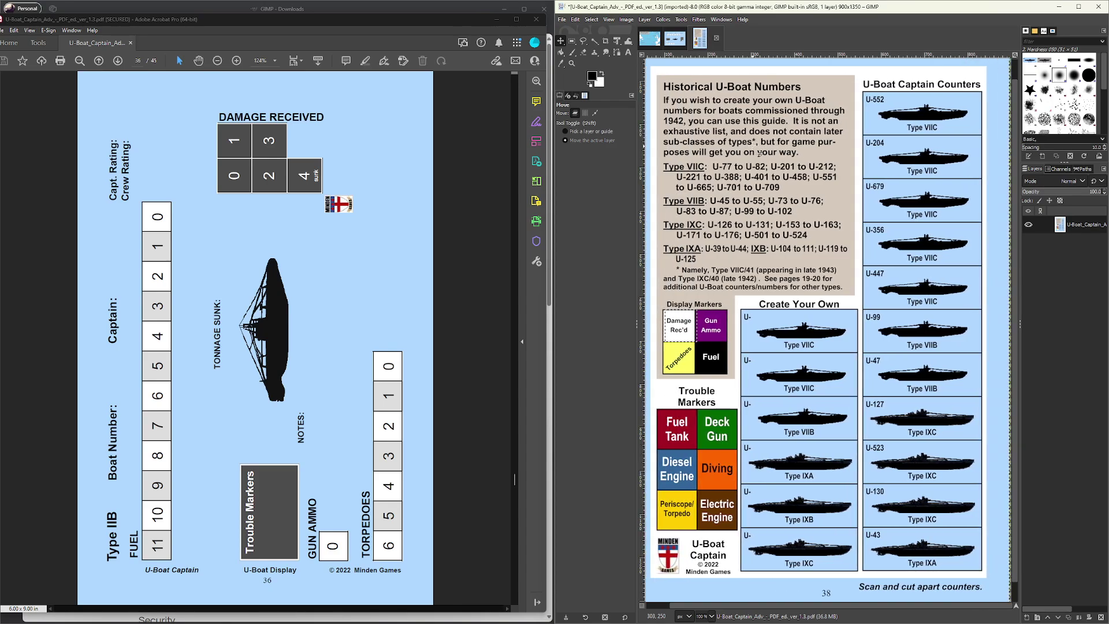
{"action": "key", "text": "Right"}
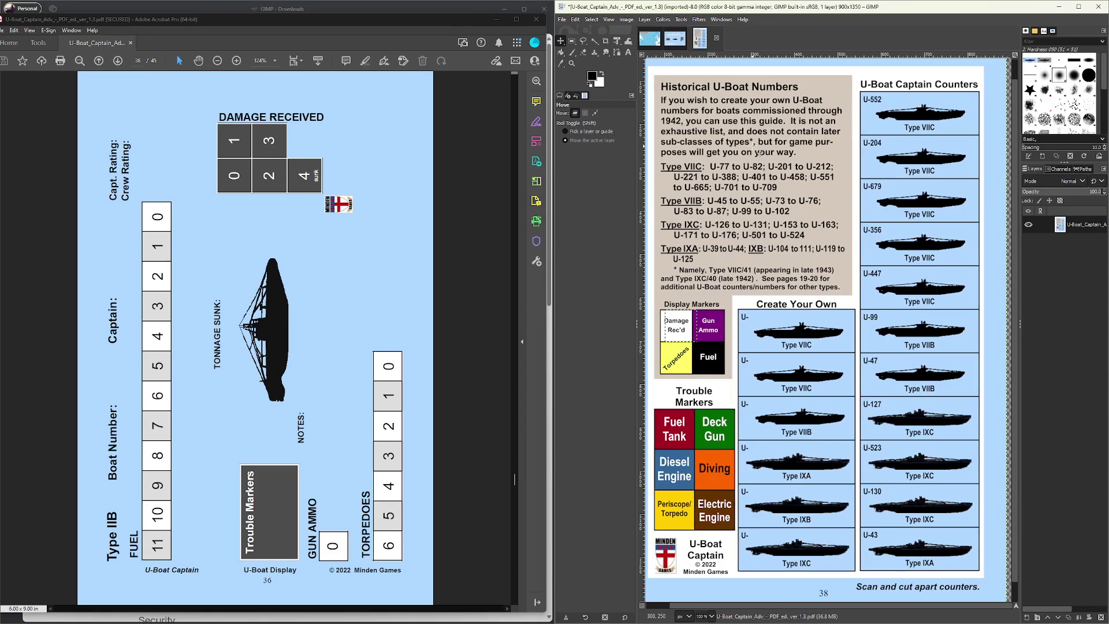
{"action": "key", "text": "shift+Left"}
{"action": "key", "text": "shift+Left"}
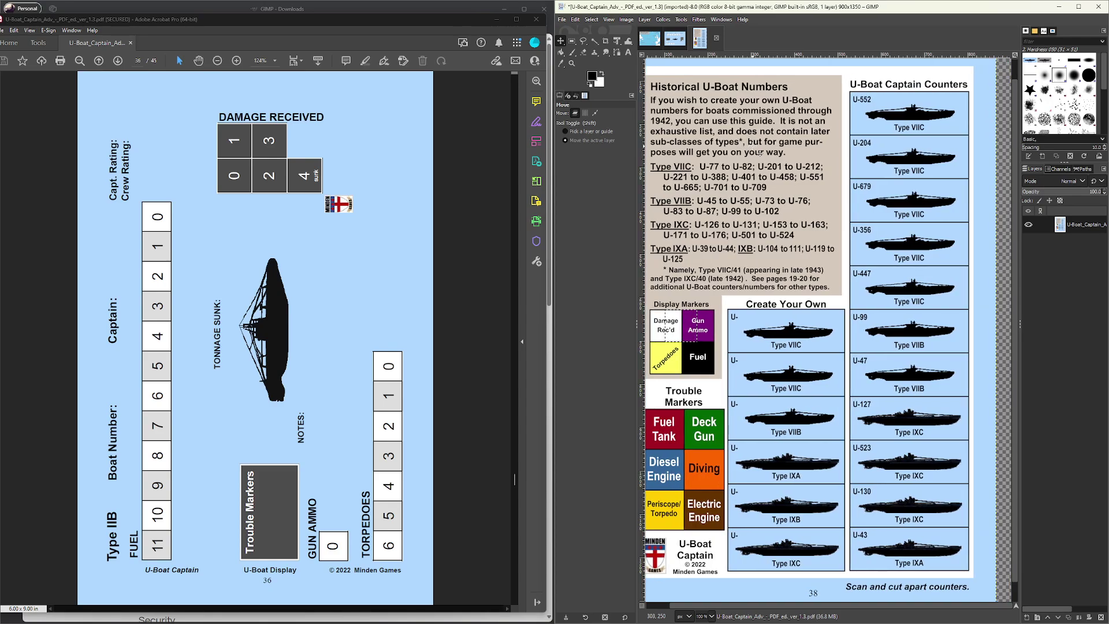
{"action": "key", "text": "Left"}
{"action": "key", "text": "Left"}
{"action": "key", "text": "Left"}
{"action": "key", "text": "Left"}
{"action": "key", "text": "Left"}
{"action": "key", "text": "Left"}
{"action": "key", "text": "Left"}
{"action": "key", "text": "Left"}
{"action": "key", "text": "Left"}
{"action": "key", "text": "Left"}
{"action": "key", "text": "Left"}
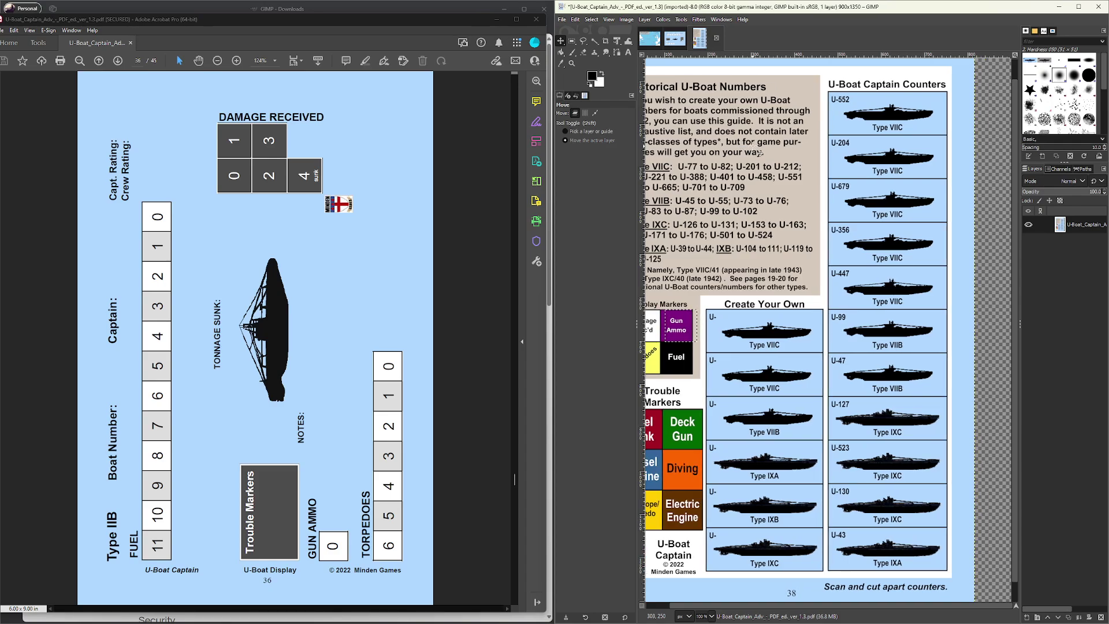
{"action": "key", "text": "Left"}
{"action": "key", "text": "Down"}
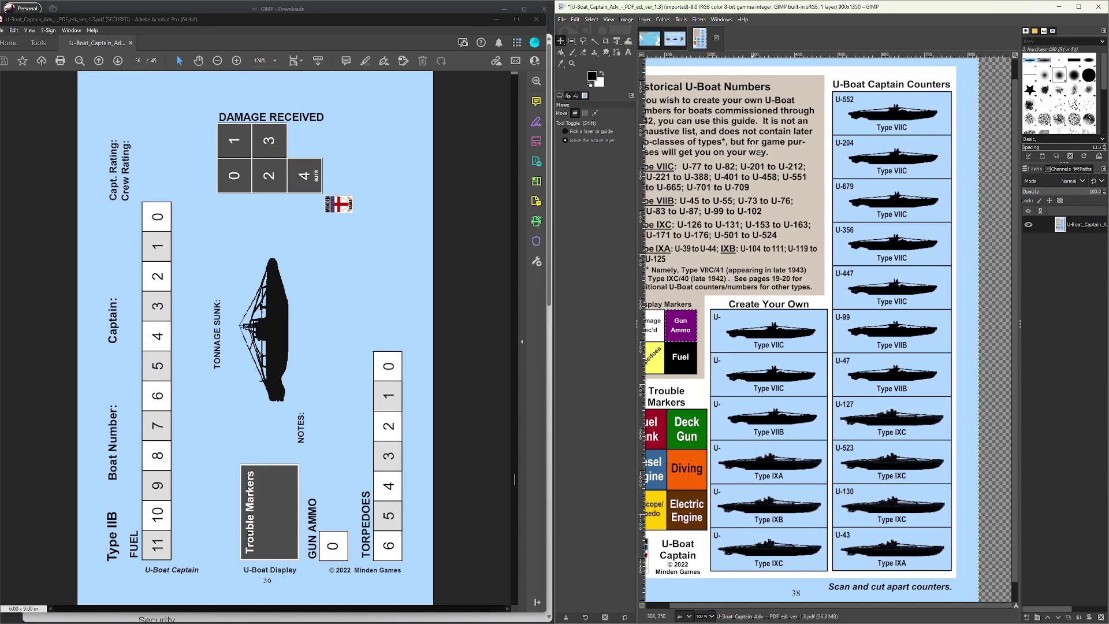
{"action": "key", "text": "Right"}
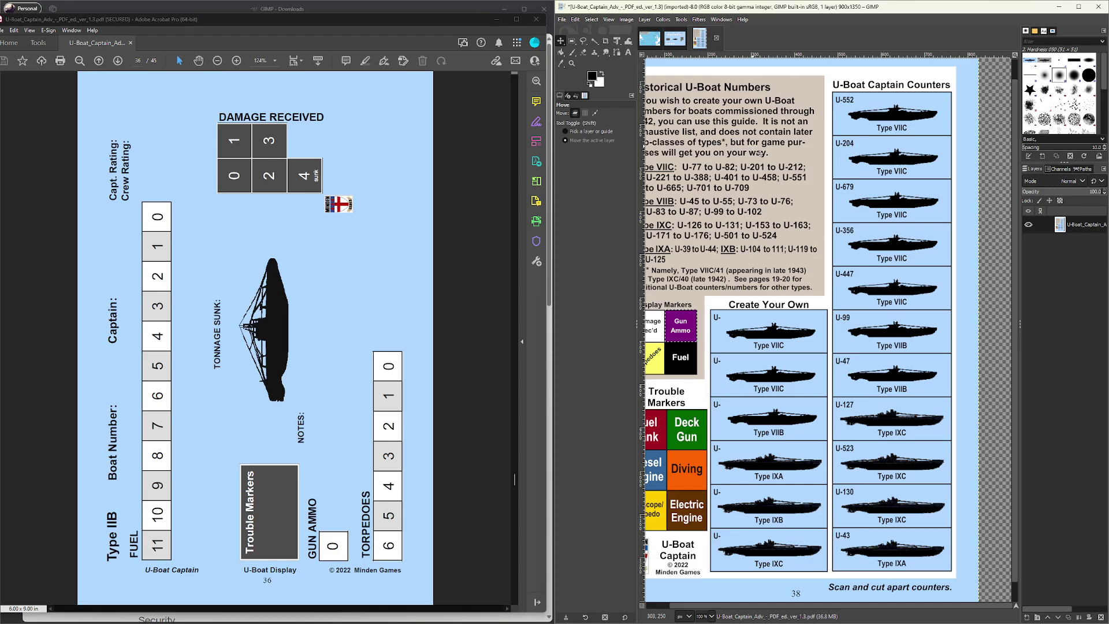
{"action": "left_click", "coordinate": [561, 20]}
{"action": "left_click", "coordinate": [561, 22]}
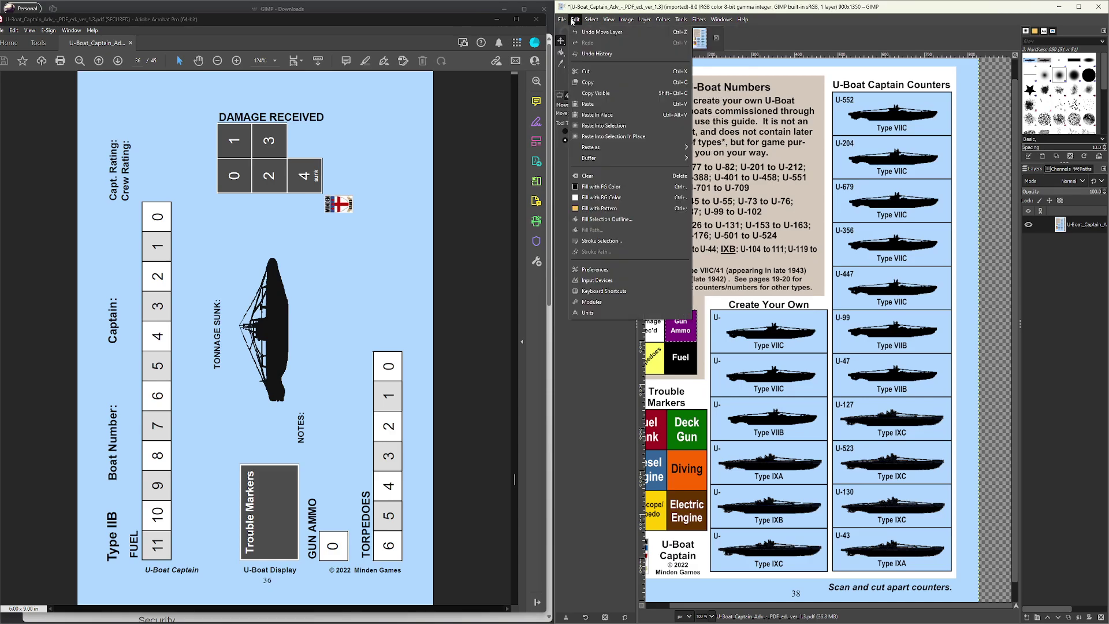
{"action": "left_click", "coordinate": [575, 20]}
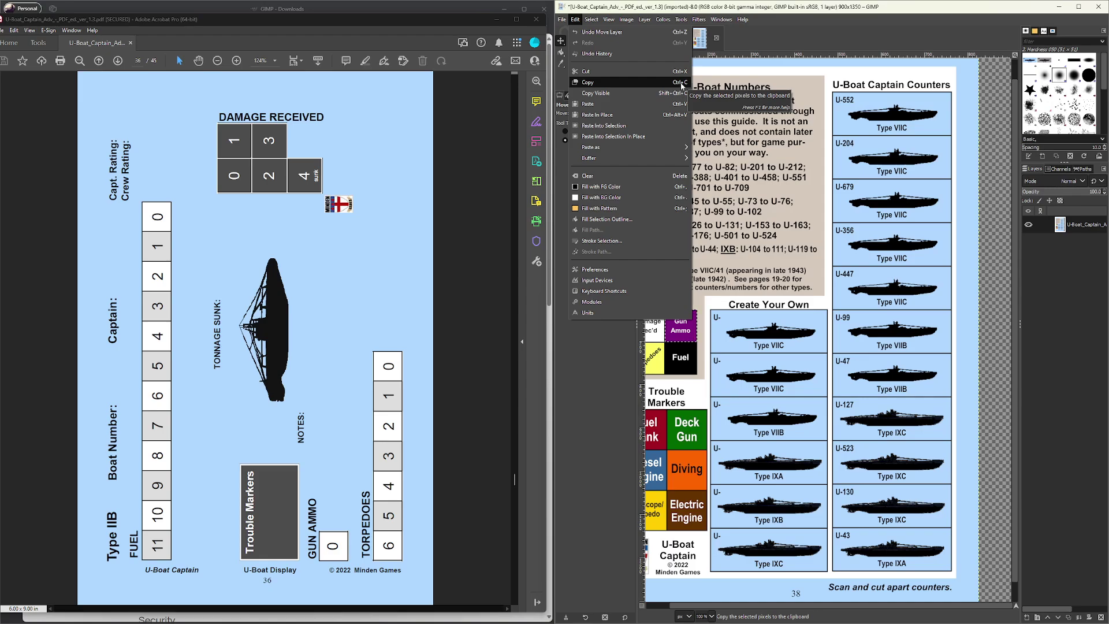
{"action": "left_click", "coordinate": [681, 82]}
{"action": "left_click", "coordinate": [576, 19]}
{"action": "mouse_move", "coordinate": [562, 19]}
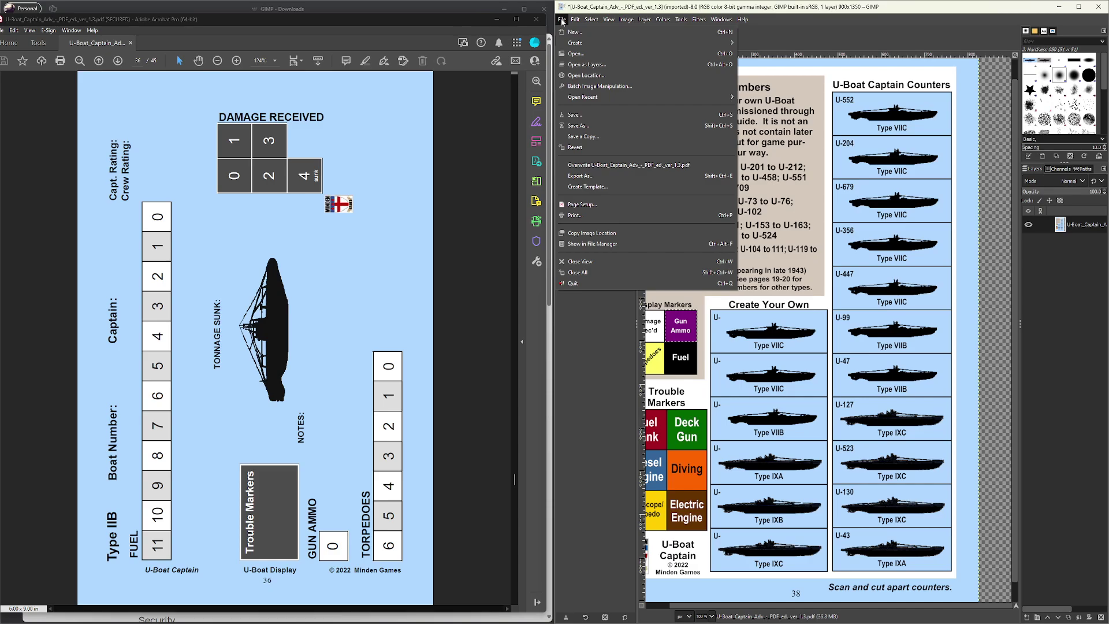
{"action": "mouse_move", "coordinate": [562, 44]}
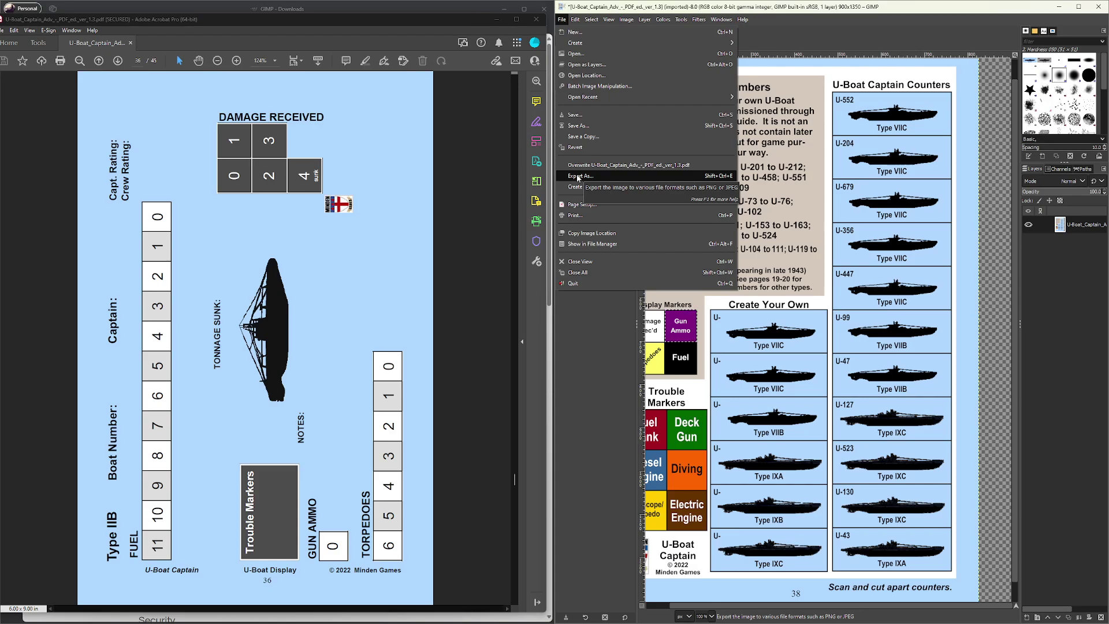
{"action": "key", "text": "Escape"}
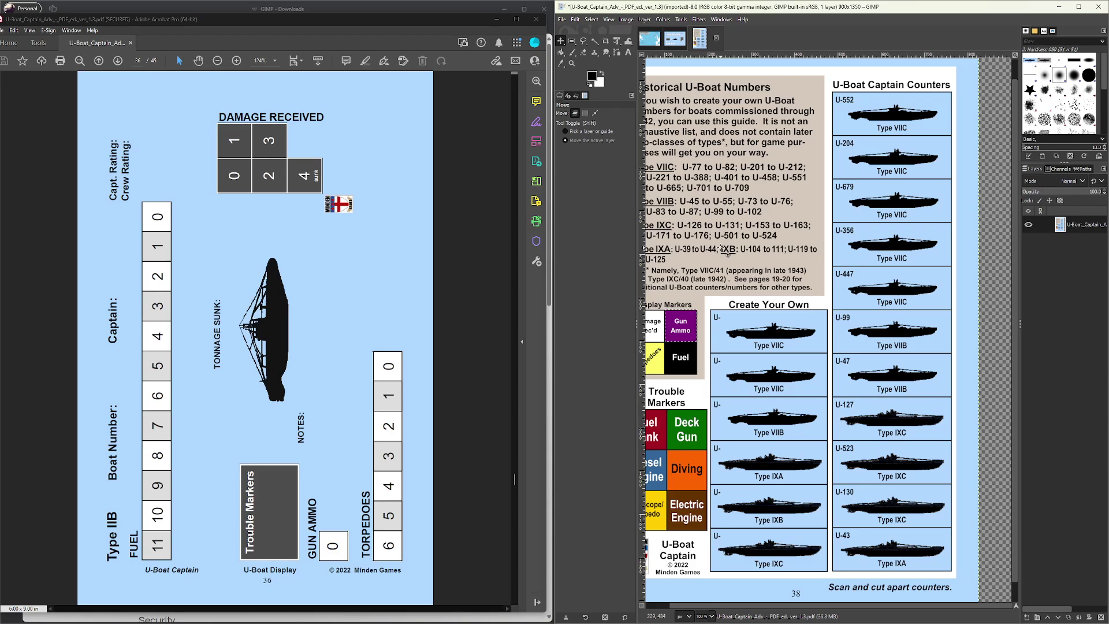
- Shift the layer so the selection frames the Damage Rec'd marker, and return the Gun Ammo marker to the frame
{"action": "scroll", "coordinate": [727, 253], "scroll_direction": "left", "scroll_amount": 3}
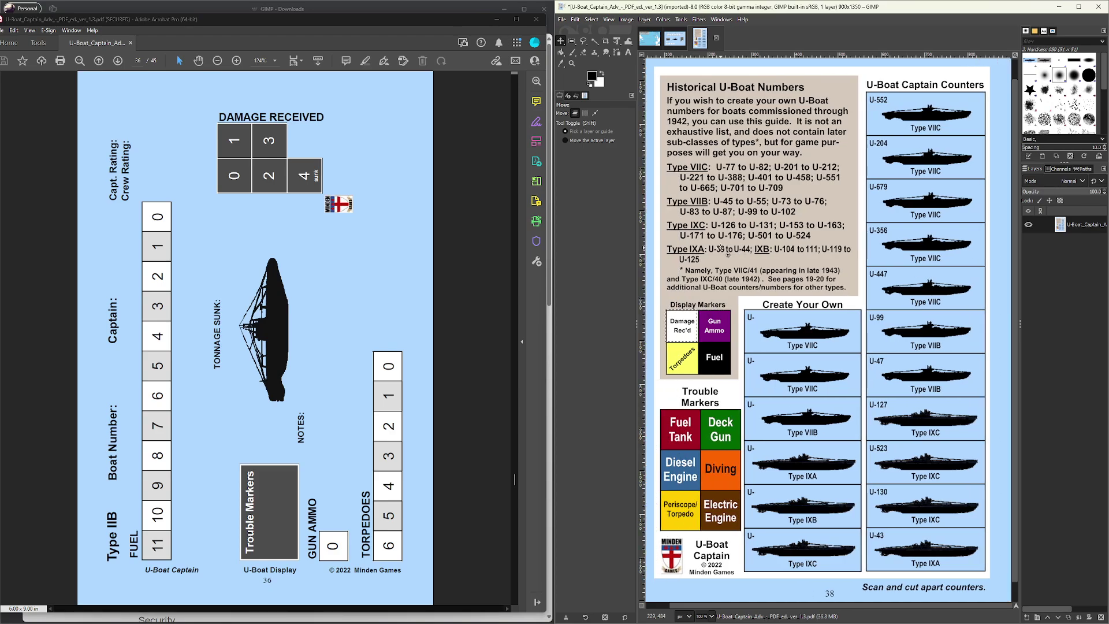
{"action": "scroll", "coordinate": [727, 252], "scroll_direction": "right", "scroll_amount": 1}
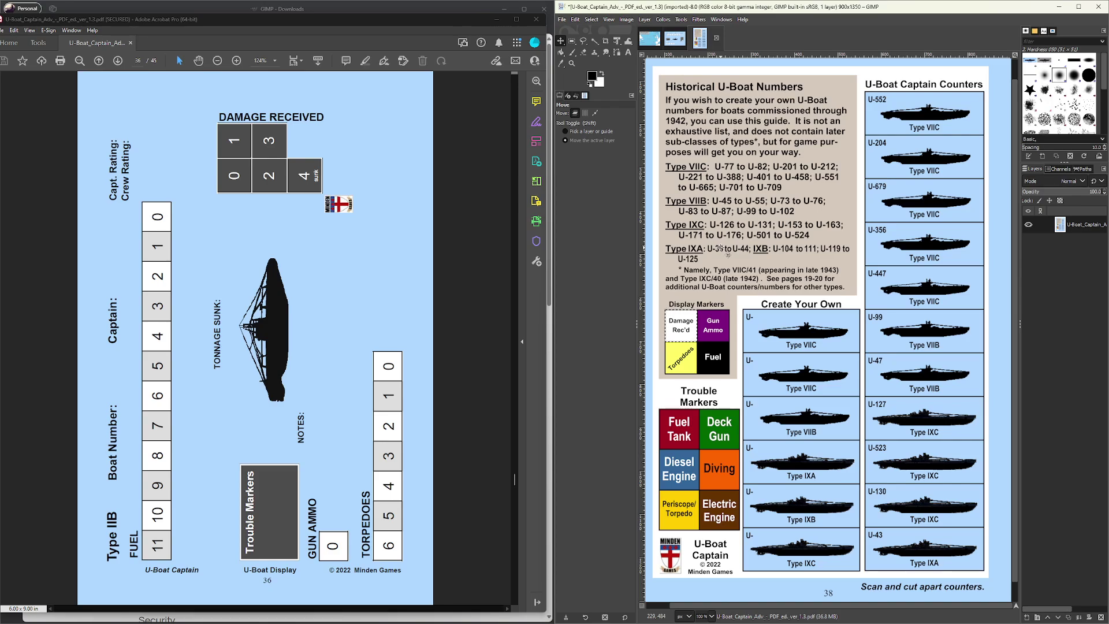
{"action": "key", "text": "Left"}
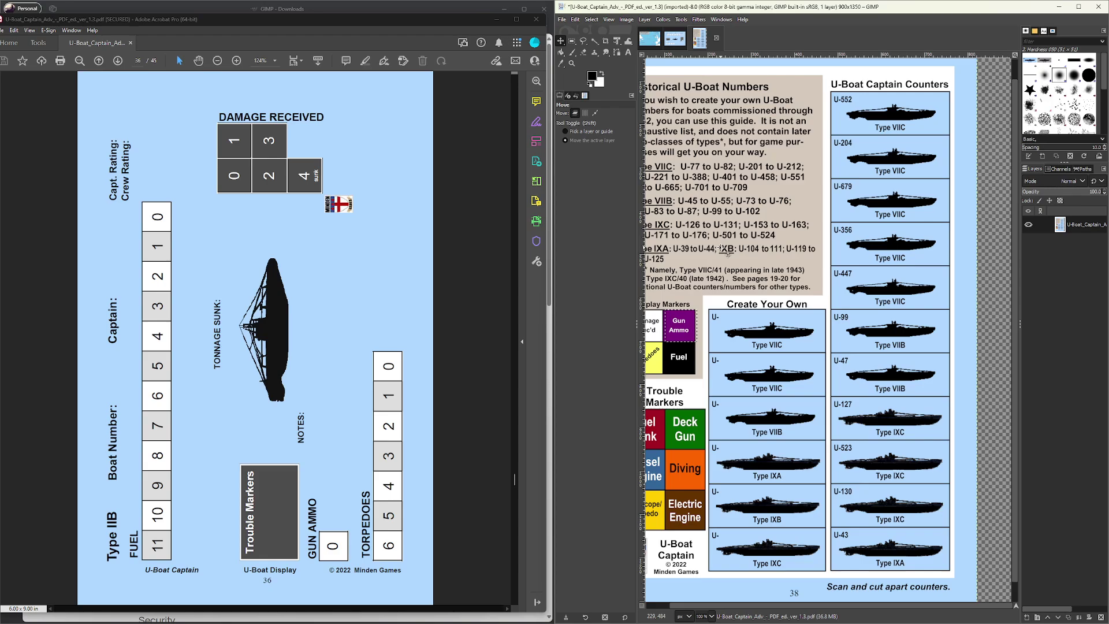
{"action": "key", "text": "Right"}
{"action": "key", "text": "Right"}
{"action": "key", "text": "Right"}
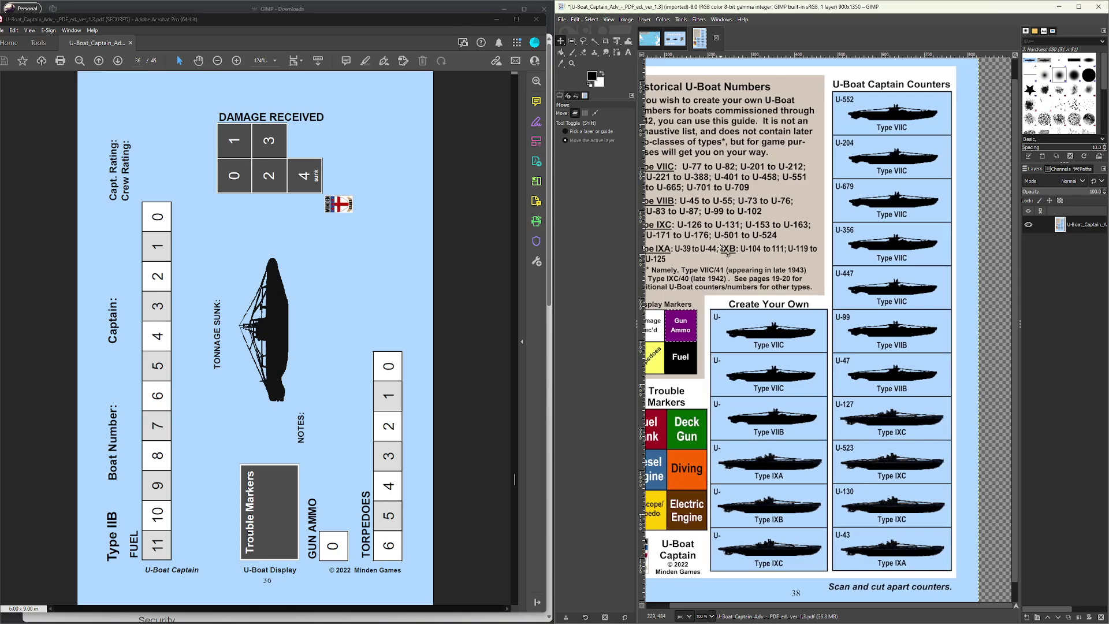
- Copy the selected Gun Ammo marker and paste it as a new image
{"action": "key", "text": "ctrl+c"}
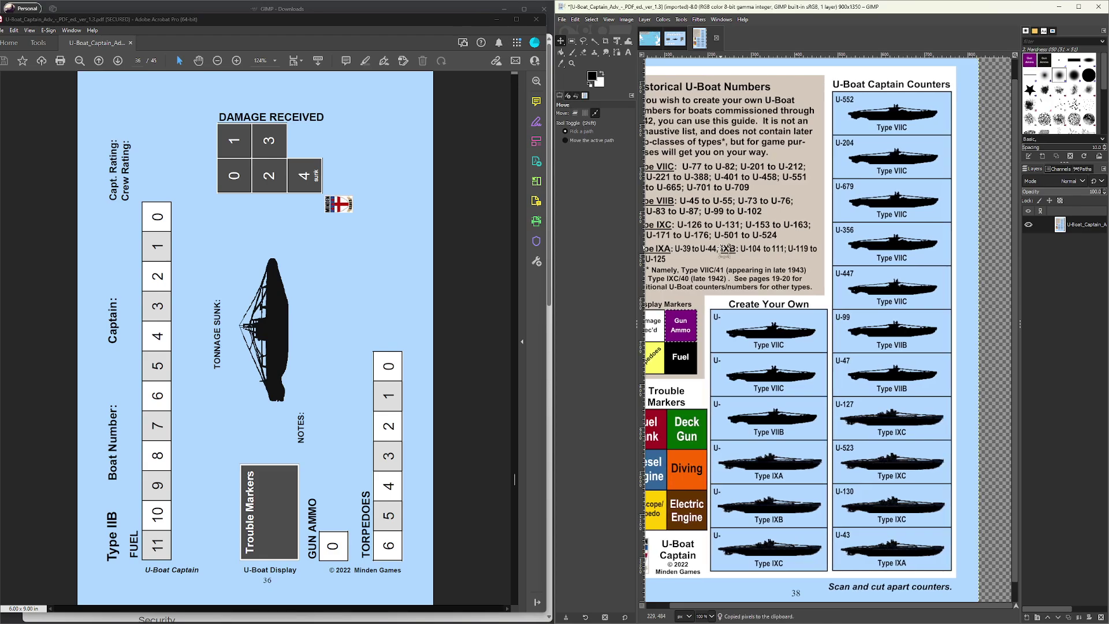
{"action": "key", "text": "ctrl+shift+v"}
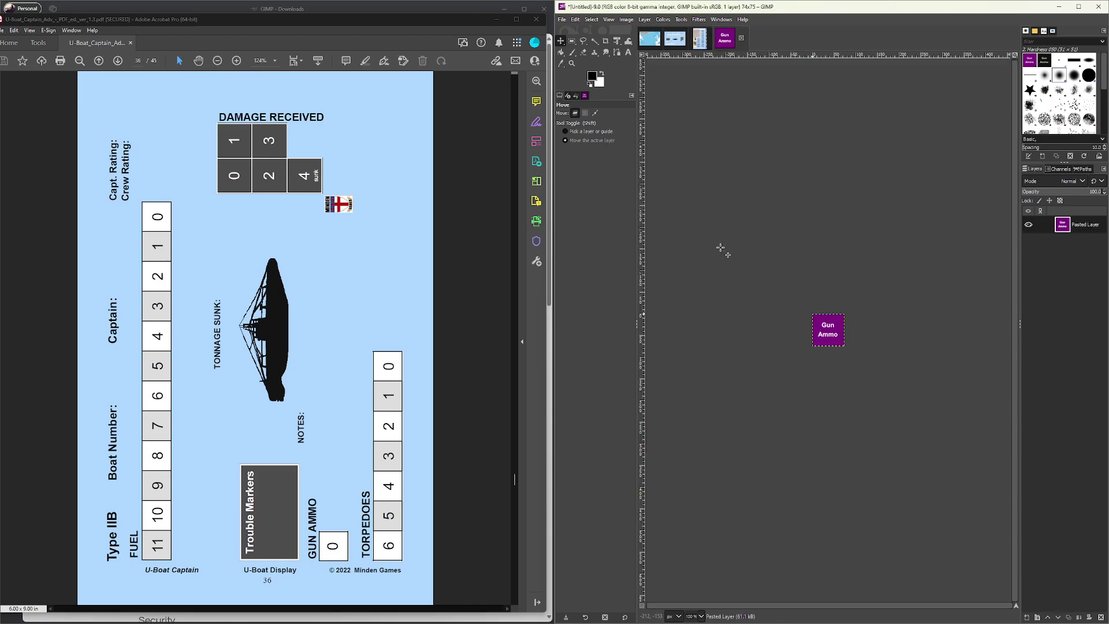
{"action": "left_click", "coordinate": [590, 20]}
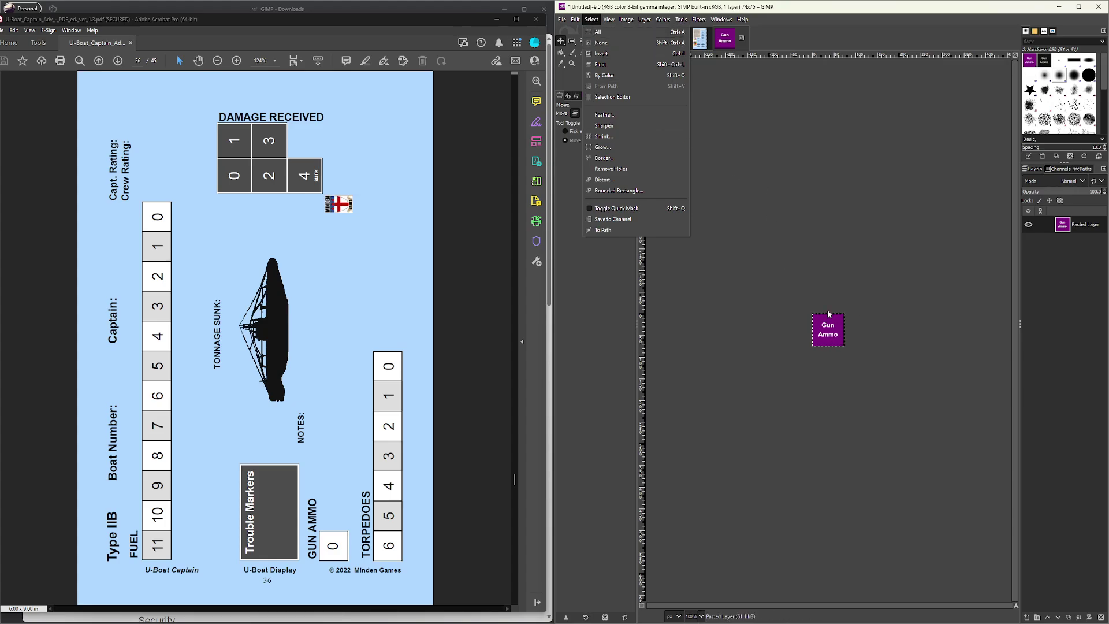
{"action": "left_click", "coordinate": [794, 8]}
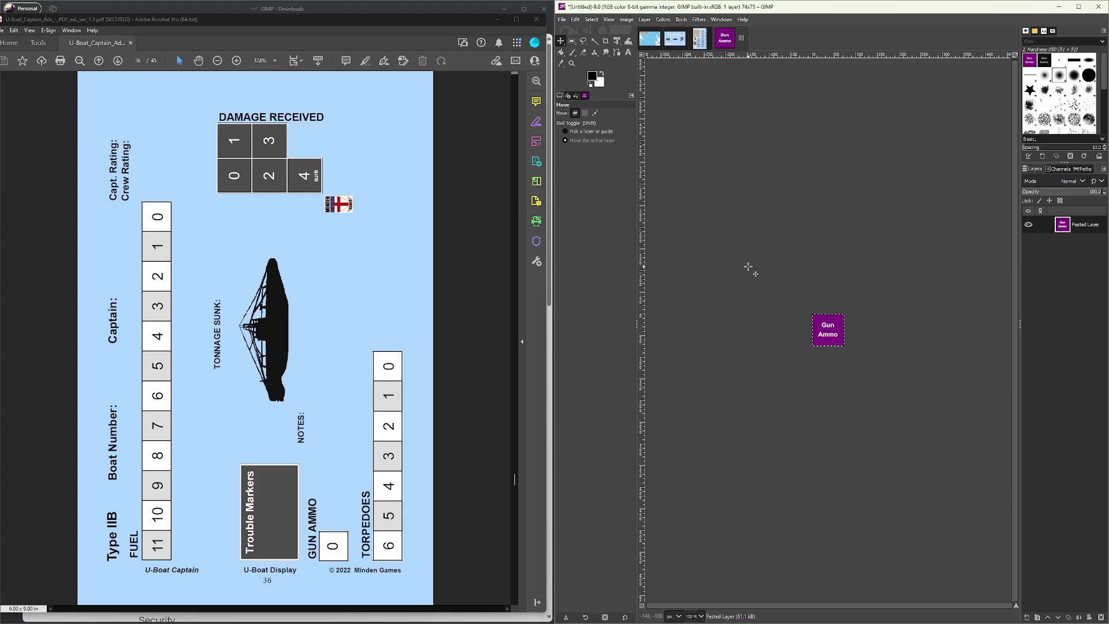
- Paste the Gun Ammo marker into the Type IIB display image and move it onto the submarine silhouette
{"action": "key", "text": "alt+2"}
{"action": "key", "text": "ctrl+v"}
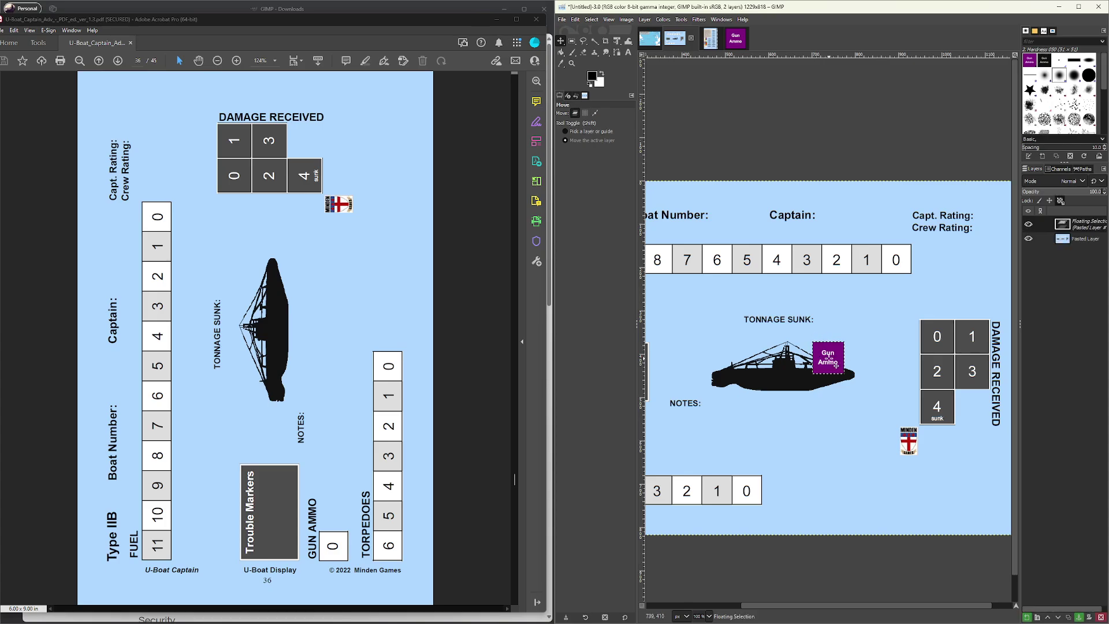
{"action": "left_click_drag", "start_coordinate": [825, 347], "coordinate": [812, 382]}
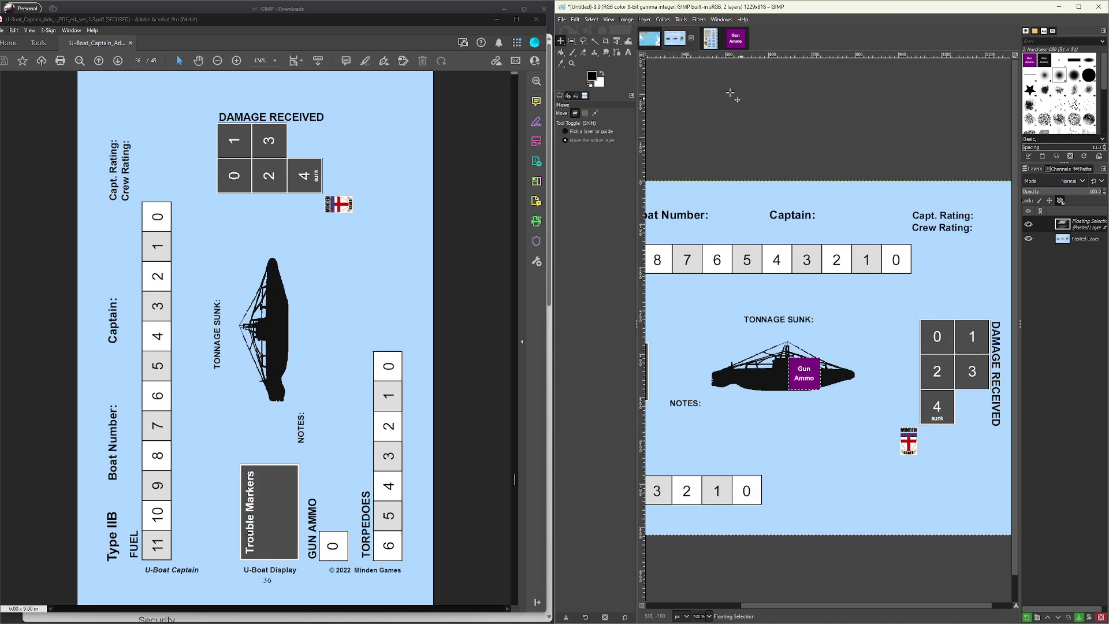
- Switch back to the counter sheet image
{"action": "left_click", "coordinate": [715, 42]}
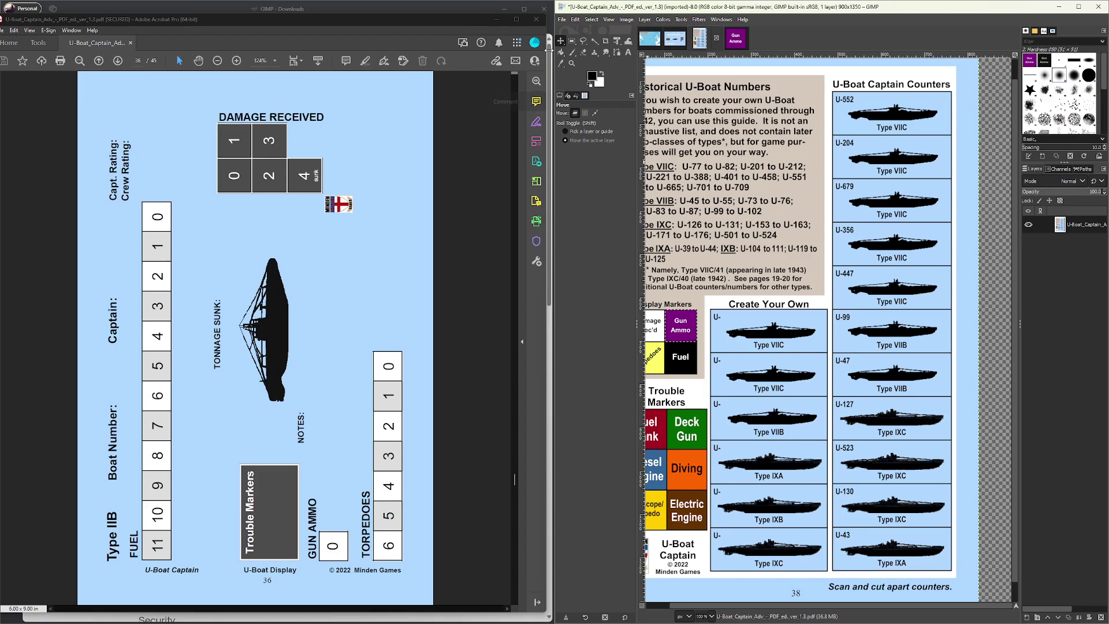
{"action": "left_click", "coordinate": [562, 19]}
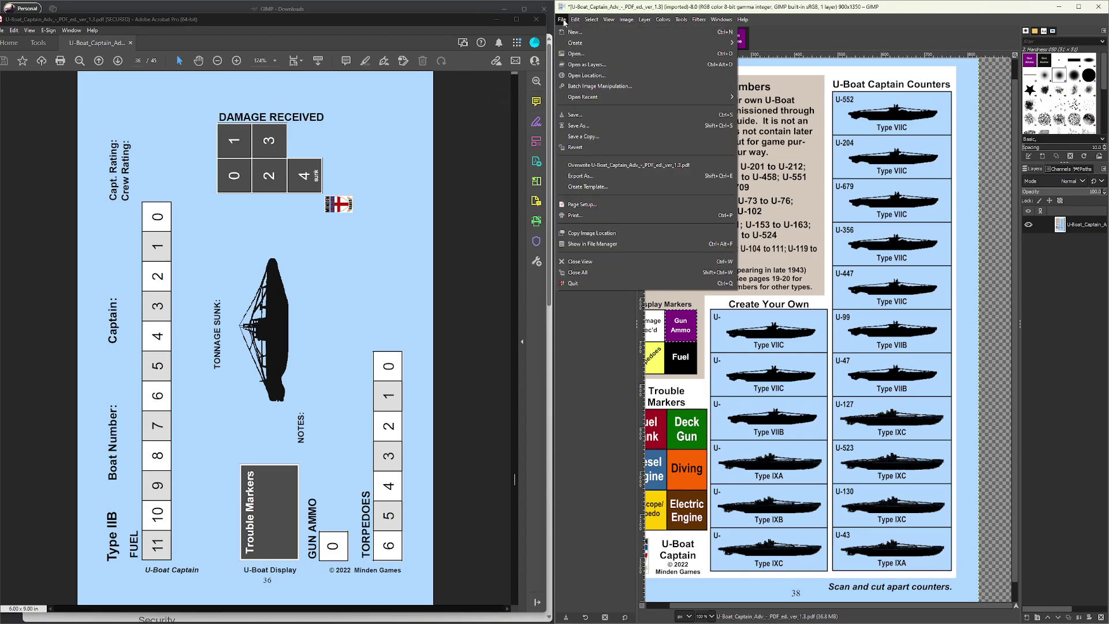
{"action": "mouse_move", "coordinate": [575, 20]}
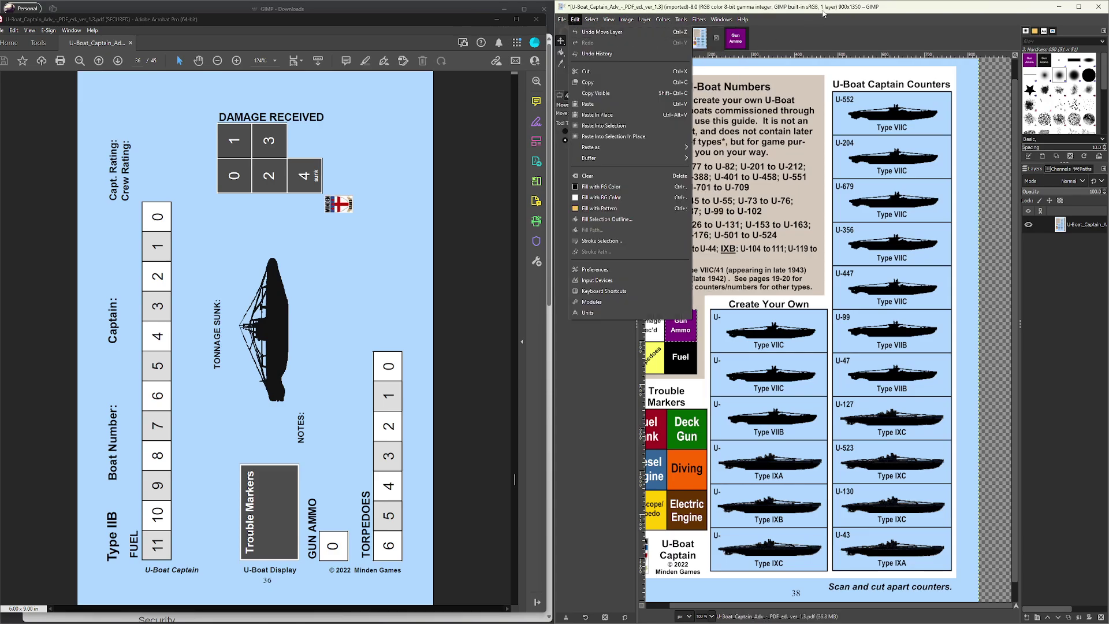
- Undo the counter sheet's earlier scaling so the image is back at its original imported size
{"action": "left_click", "coordinate": [757, 210]}
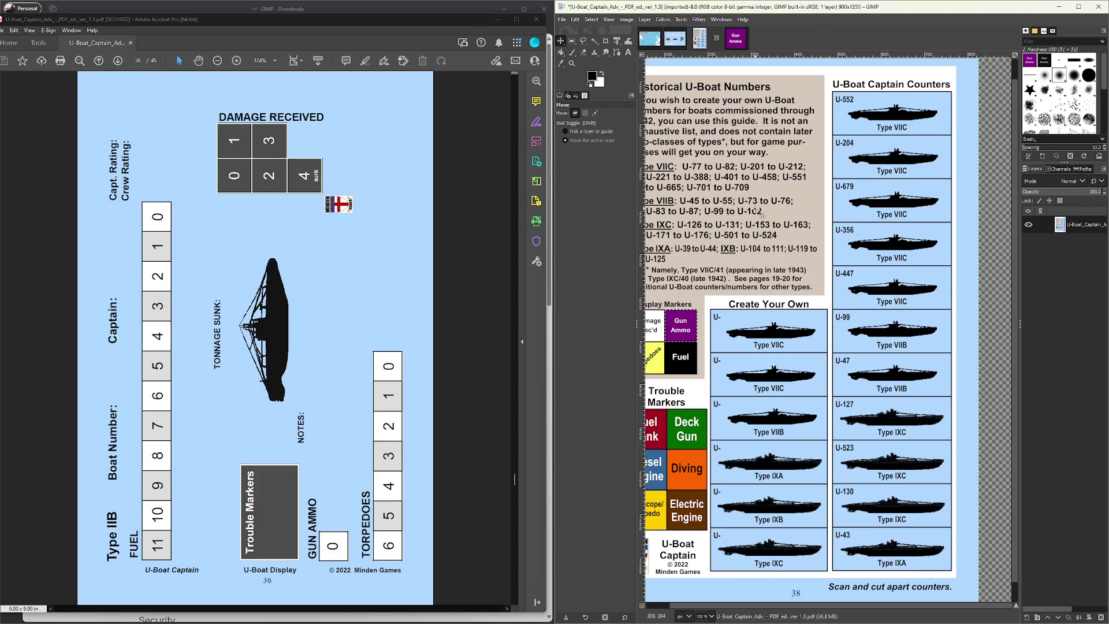
{"action": "scroll", "coordinate": [681, 326], "scroll_direction": "left", "scroll_amount": 2}
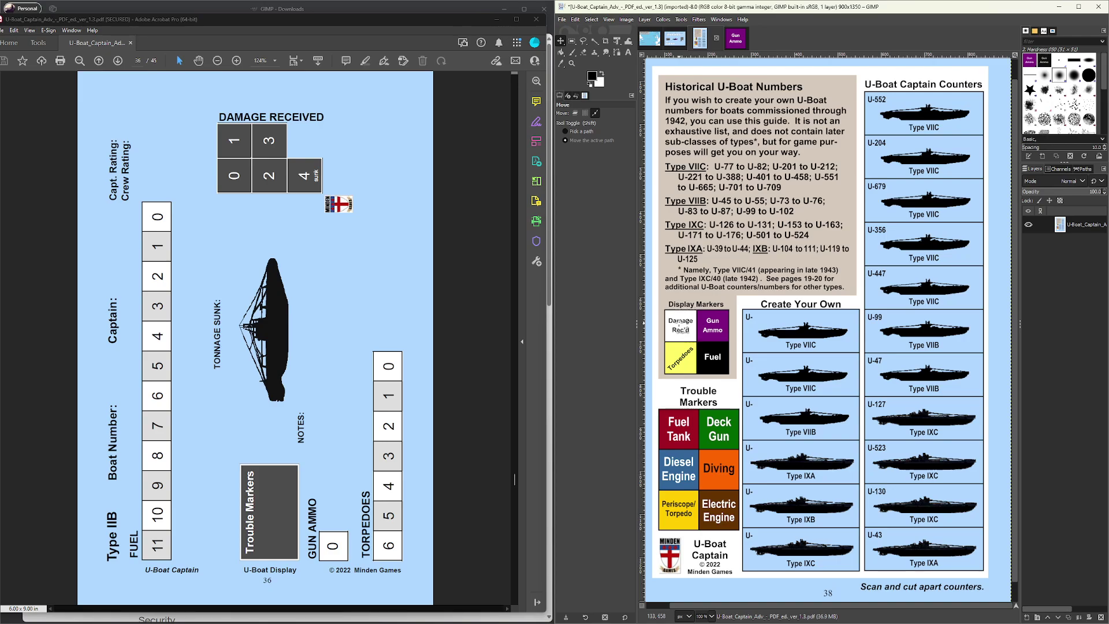
{"action": "key", "text": "ctrl+z"}
{"action": "left_click", "coordinate": [575, 112]}
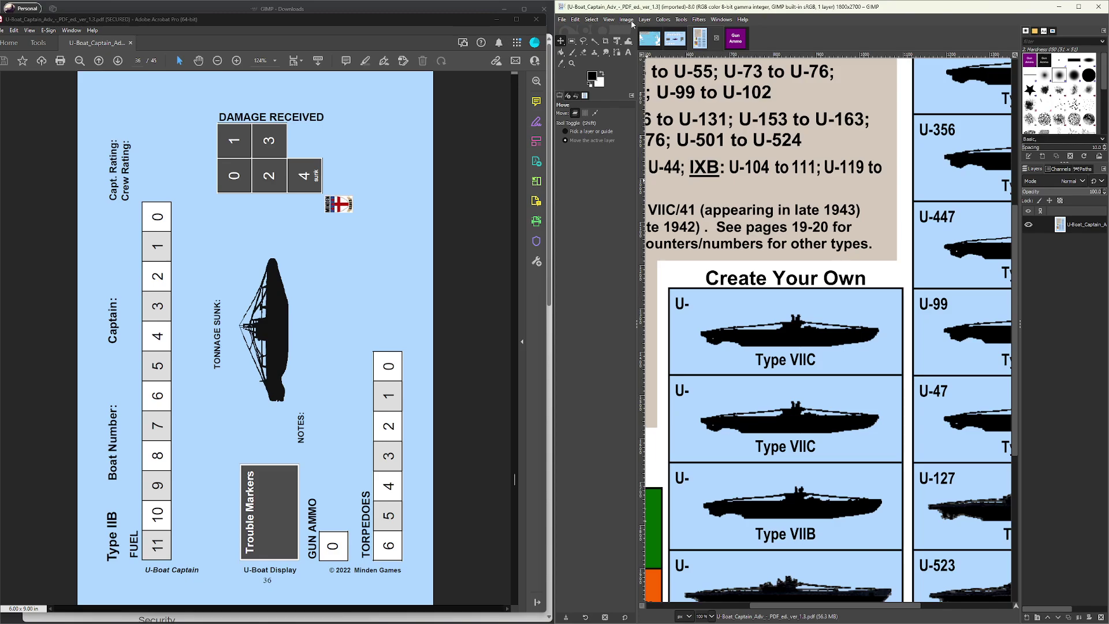
- Scale the counter sheet image to 40 percent, keeping width and height linked
{"action": "left_click", "coordinate": [625, 21]}
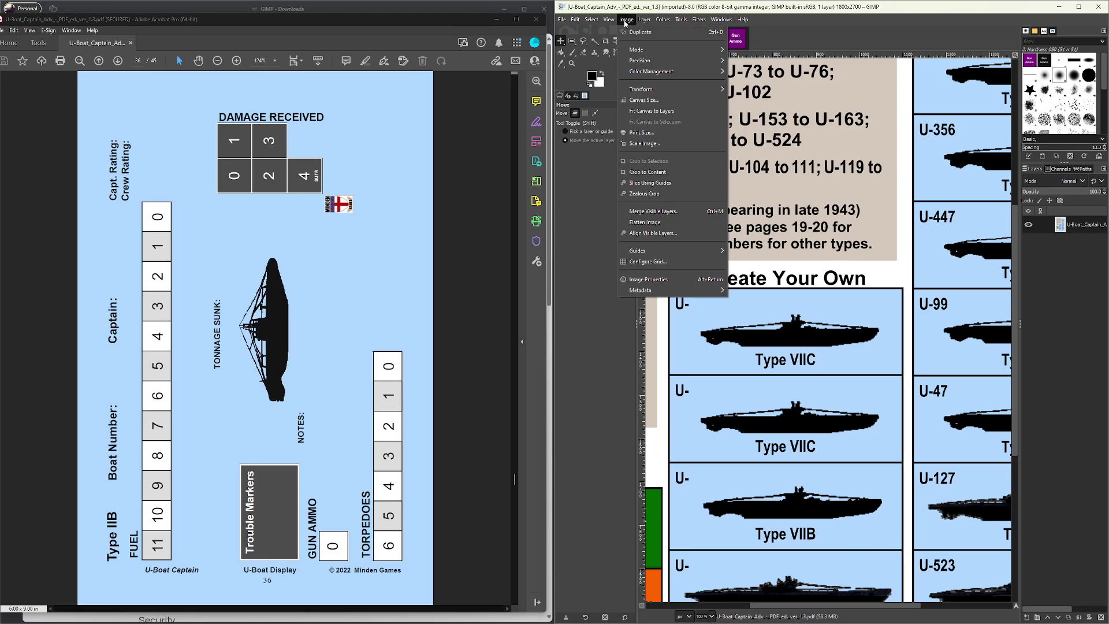
{"action": "left_click", "coordinate": [645, 144]}
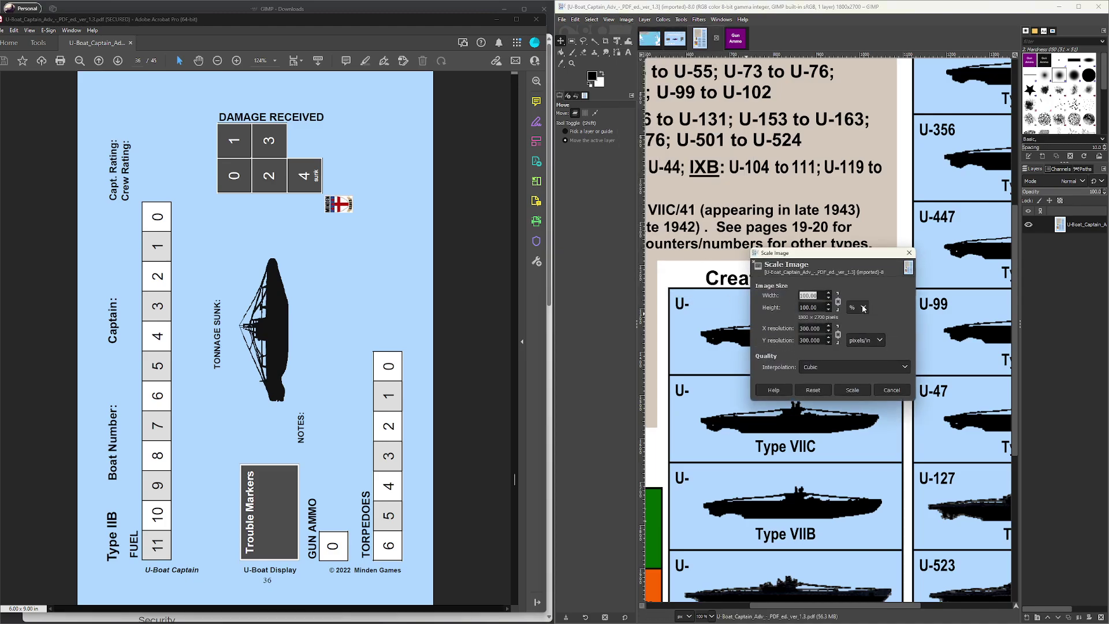
{"action": "left_click", "coordinate": [863, 307]}
{"action": "left_click", "coordinate": [860, 308]}
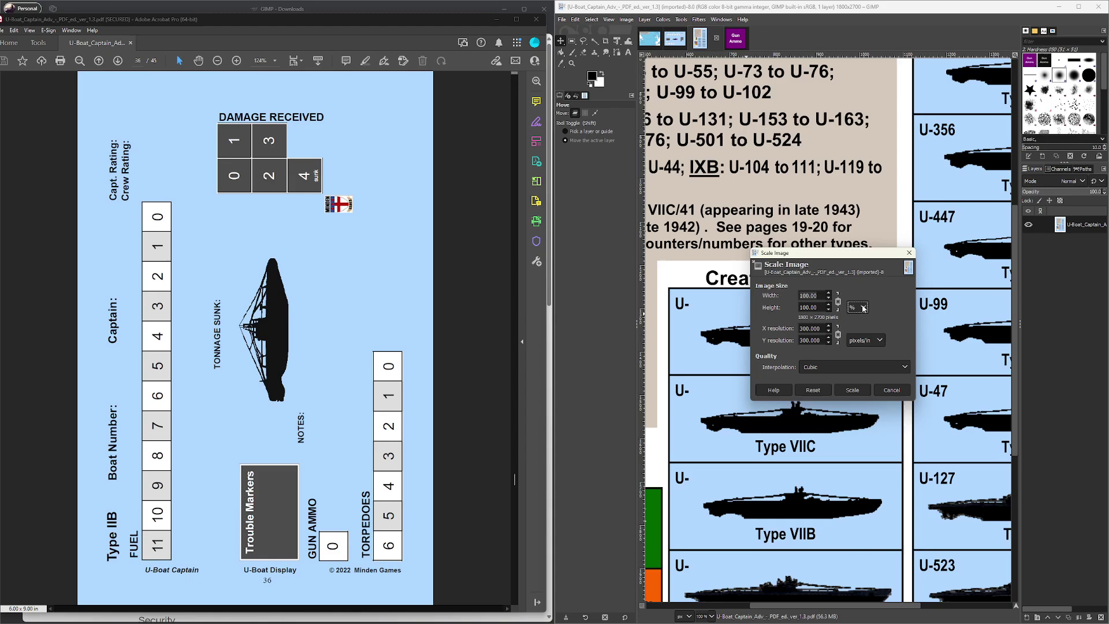
{"action": "double_click", "coordinate": [802, 295]}
{"action": "type", "text": "40"}
{"action": "left_click", "coordinate": [838, 301]}
{"action": "left_click", "coordinate": [838, 301]}
{"action": "left_click", "coordinate": [853, 390]}
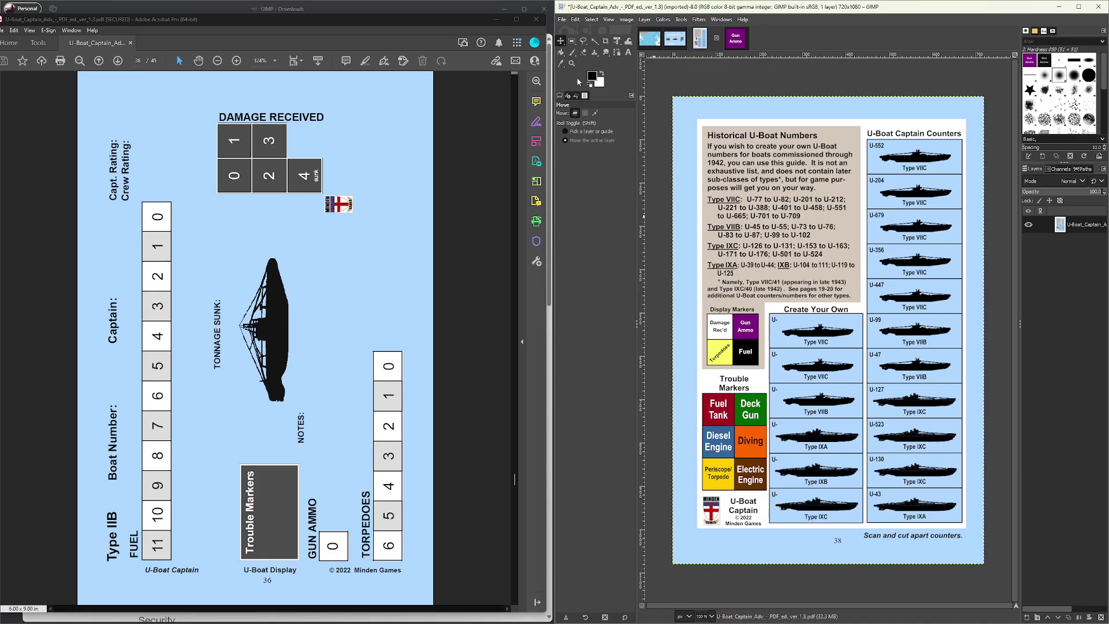
- Frame the Damage Rec'd marker with a rectangular selection, adjust its edge and clear the selection
{"action": "left_click", "coordinate": [571, 41]}
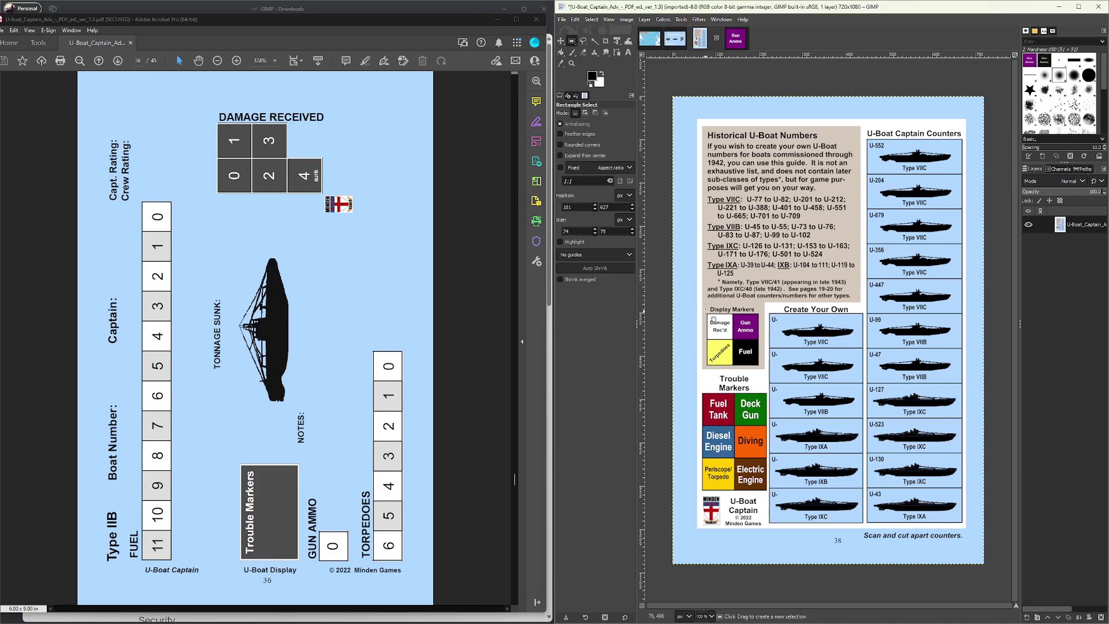
{"action": "left_click_drag", "start_coordinate": [707, 315], "coordinate": [739, 348]}
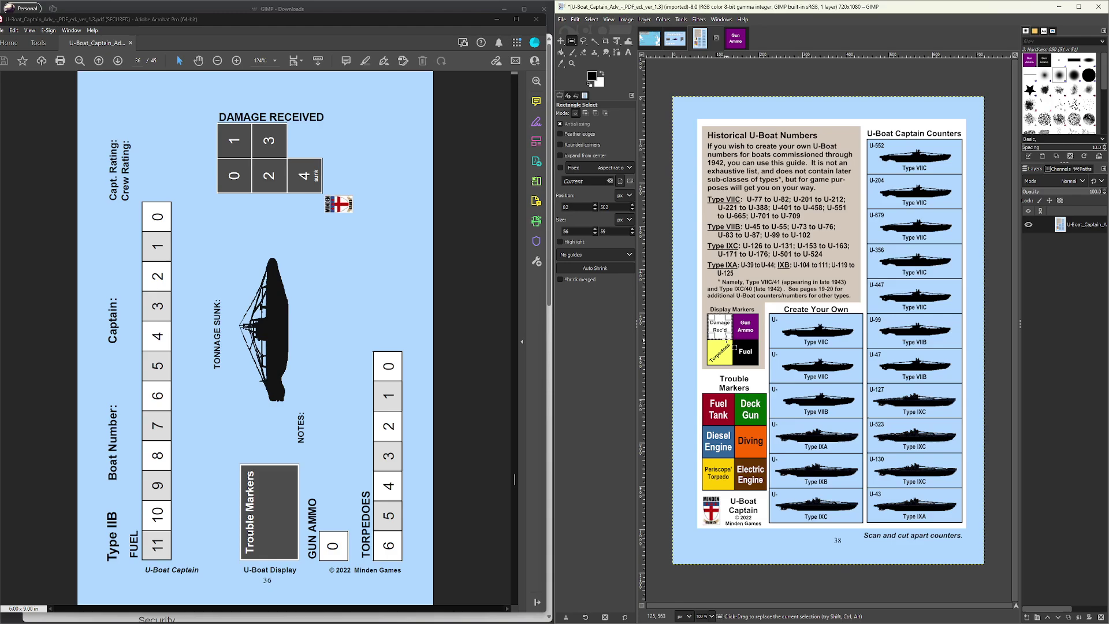
{"action": "left_click_drag", "start_coordinate": [734, 345], "coordinate": [734, 344]}
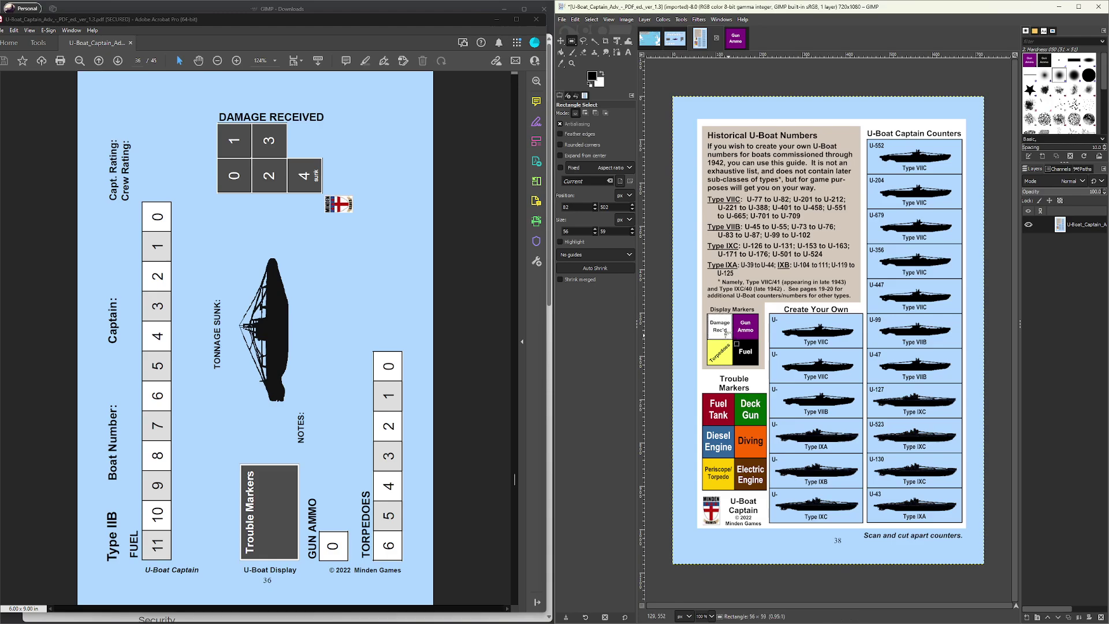
{"action": "left_click", "coordinate": [728, 283]}
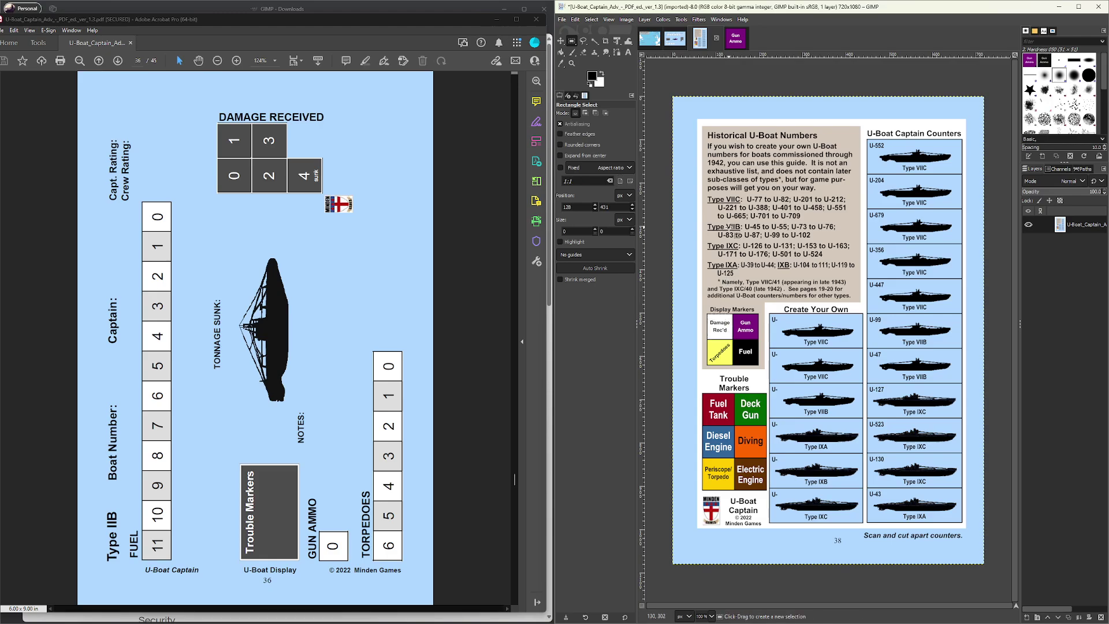
- Switch to the Gun Ammo marker image
{"action": "left_click", "coordinate": [734, 38]}
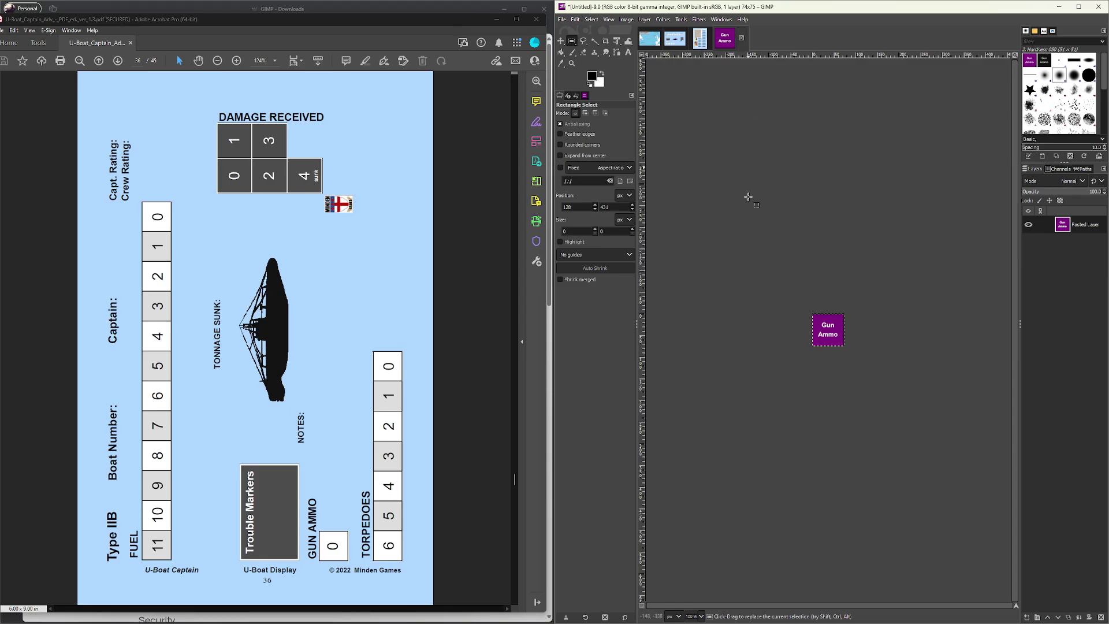
{"action": "left_click", "coordinate": [562, 22]}
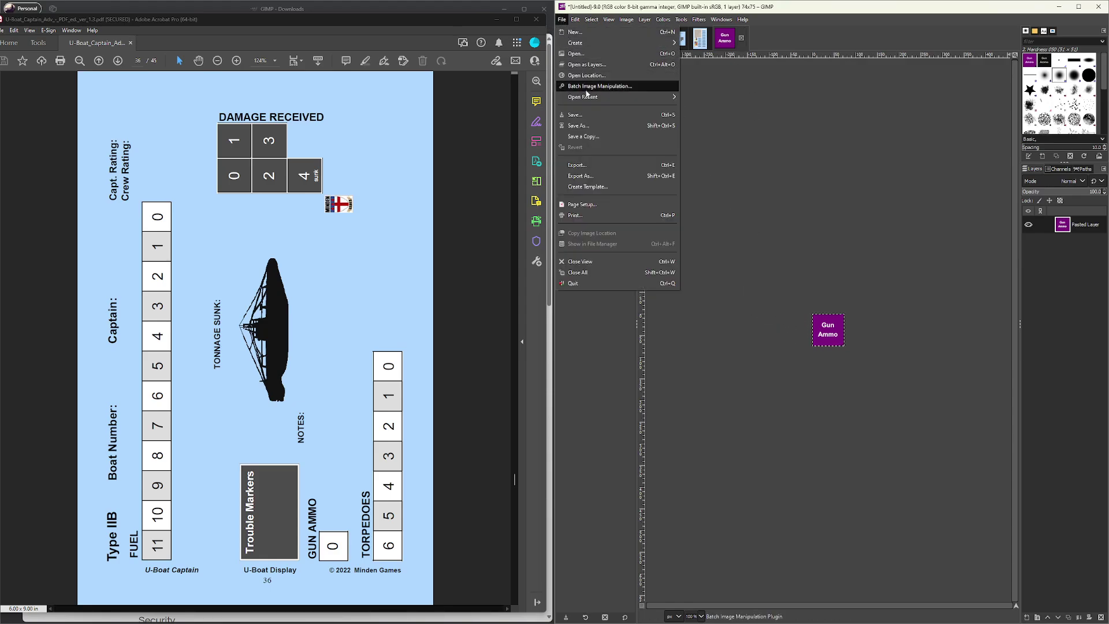
{"action": "left_click", "coordinate": [592, 126]}
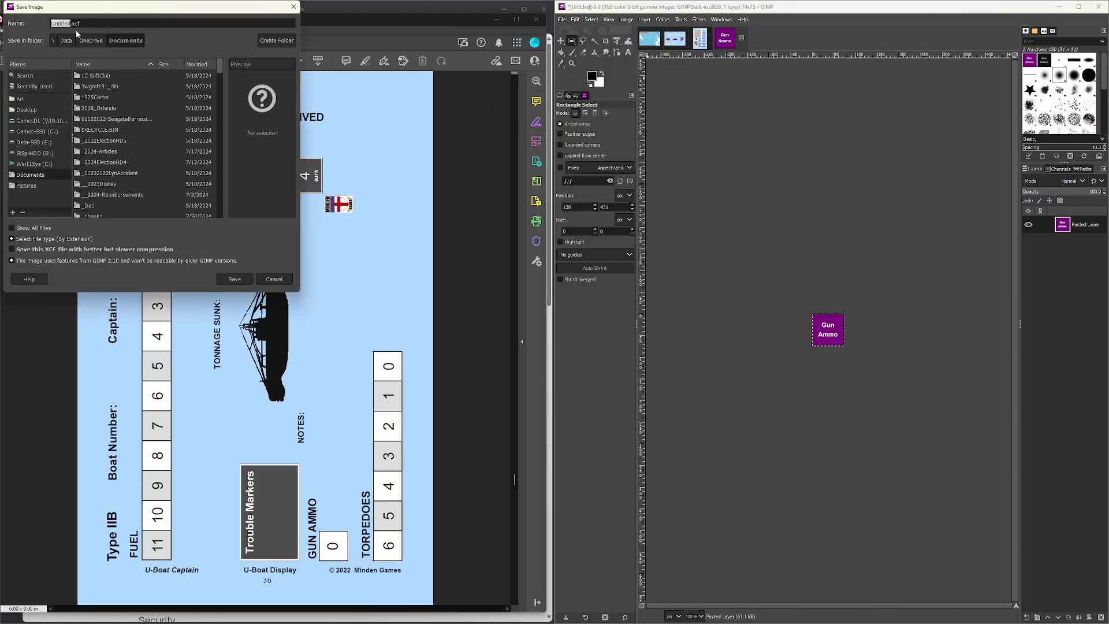
{"action": "left_click", "coordinate": [294, 7]}
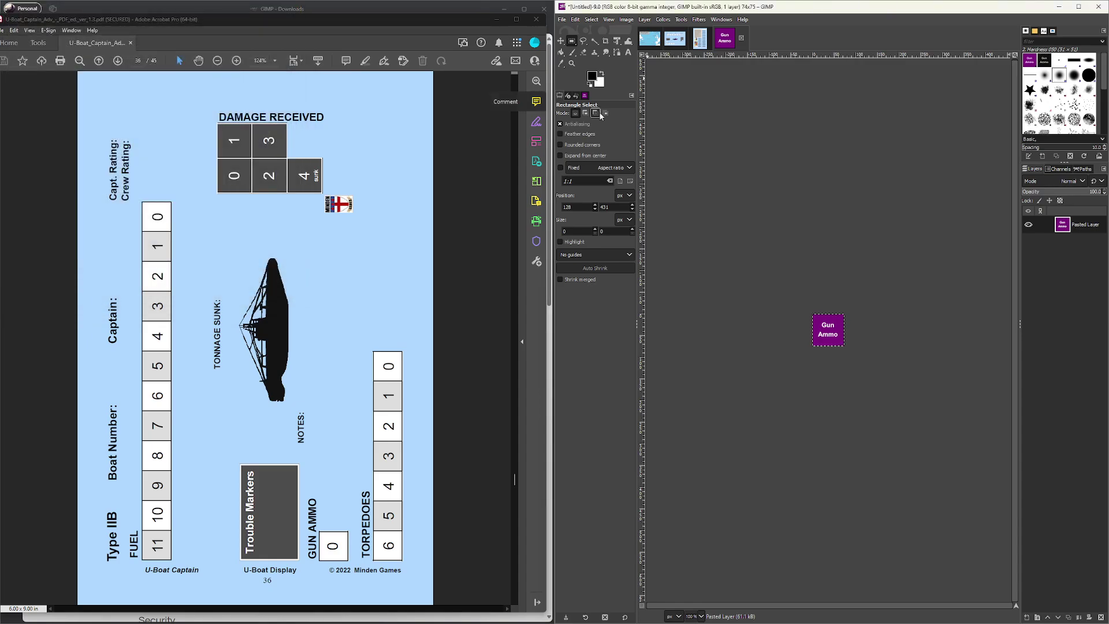
{"action": "left_click", "coordinate": [561, 21]}
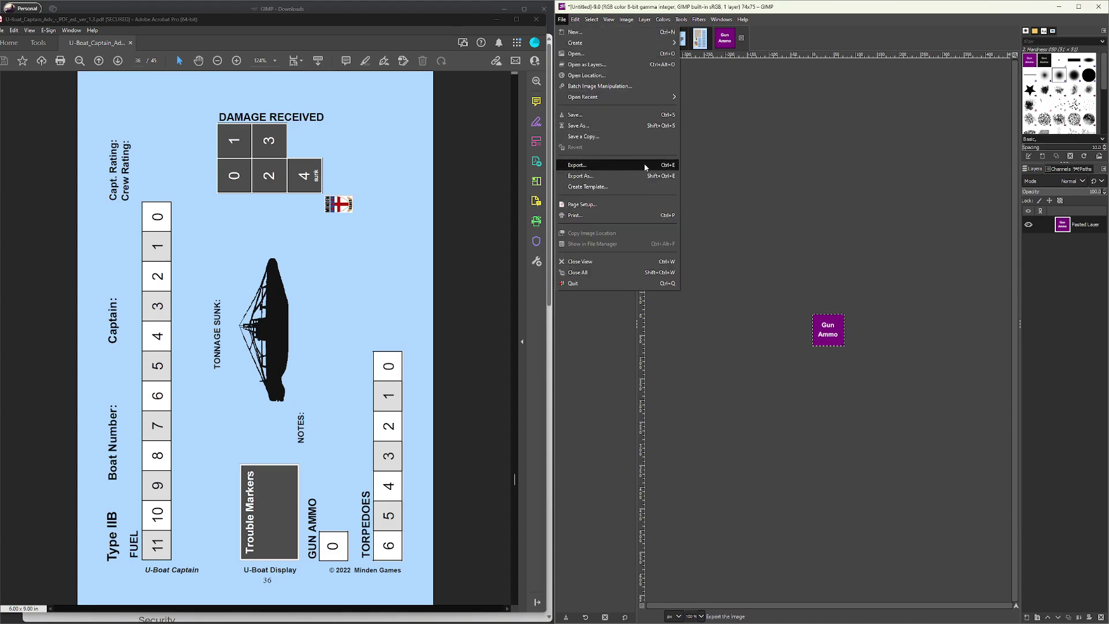
{"action": "left_click", "coordinate": [842, 15]}
{"action": "key", "text": "ctrl+shift+e"}
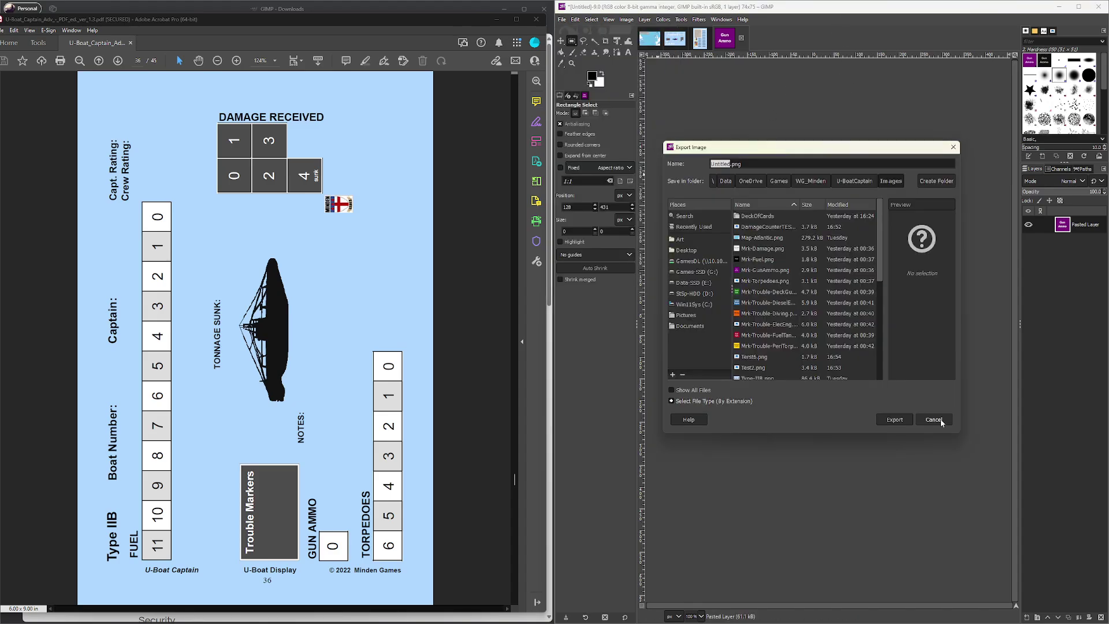
{"action": "left_click", "coordinate": [934, 419]}
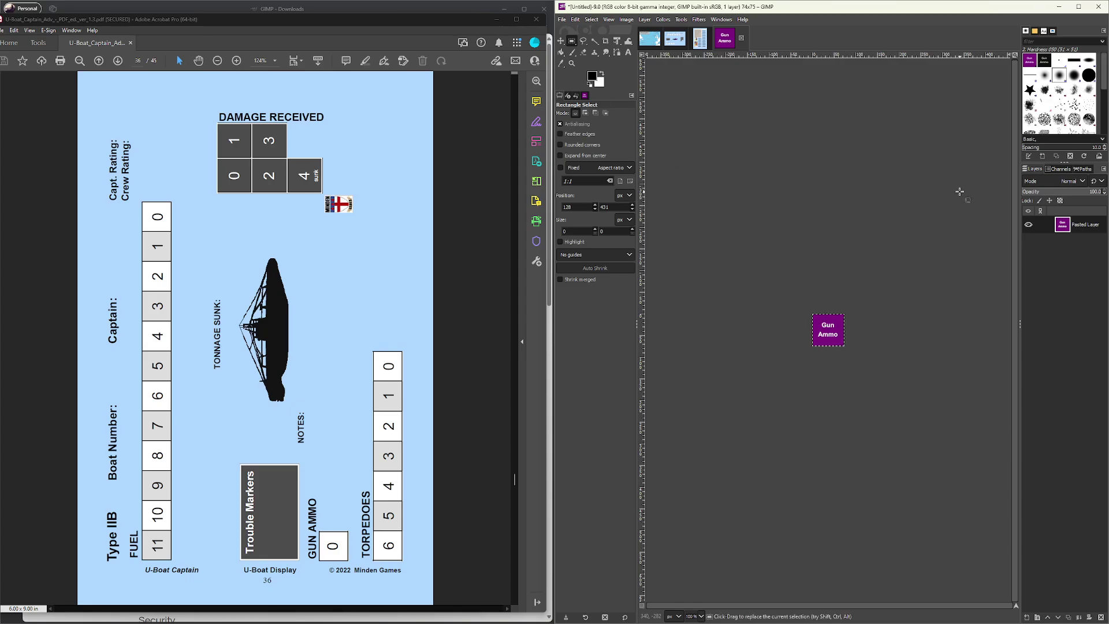
- Export the Gun Ammo marker as Untitled.png into the DeckOfCards folder with the default PNG options
{"action": "key", "text": "ctrl+shift+e"}
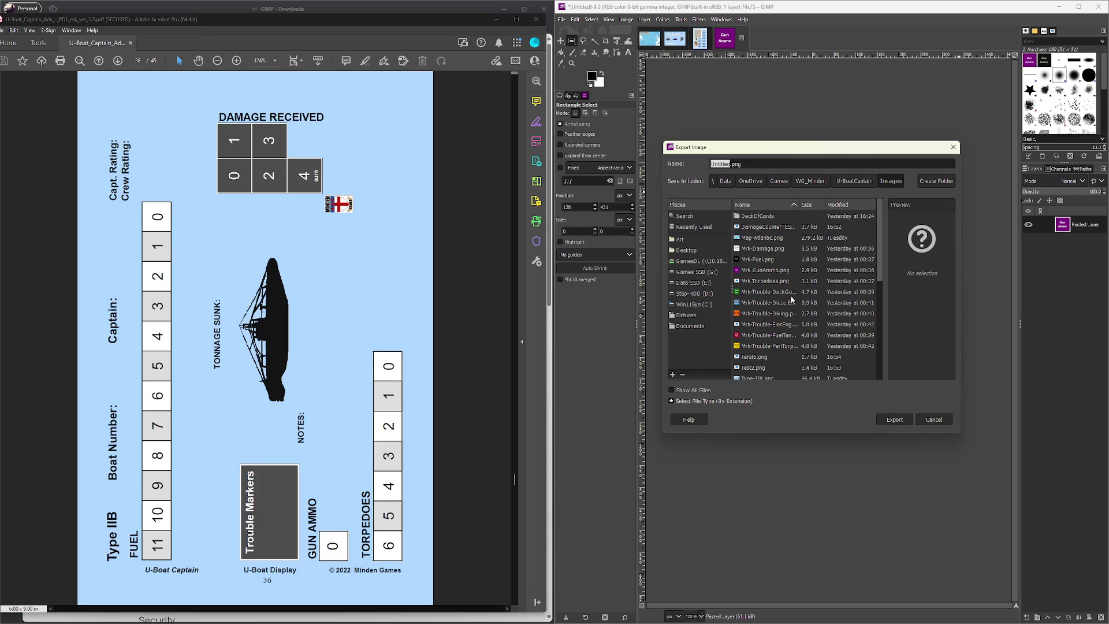
{"action": "left_click", "coordinate": [800, 203]}
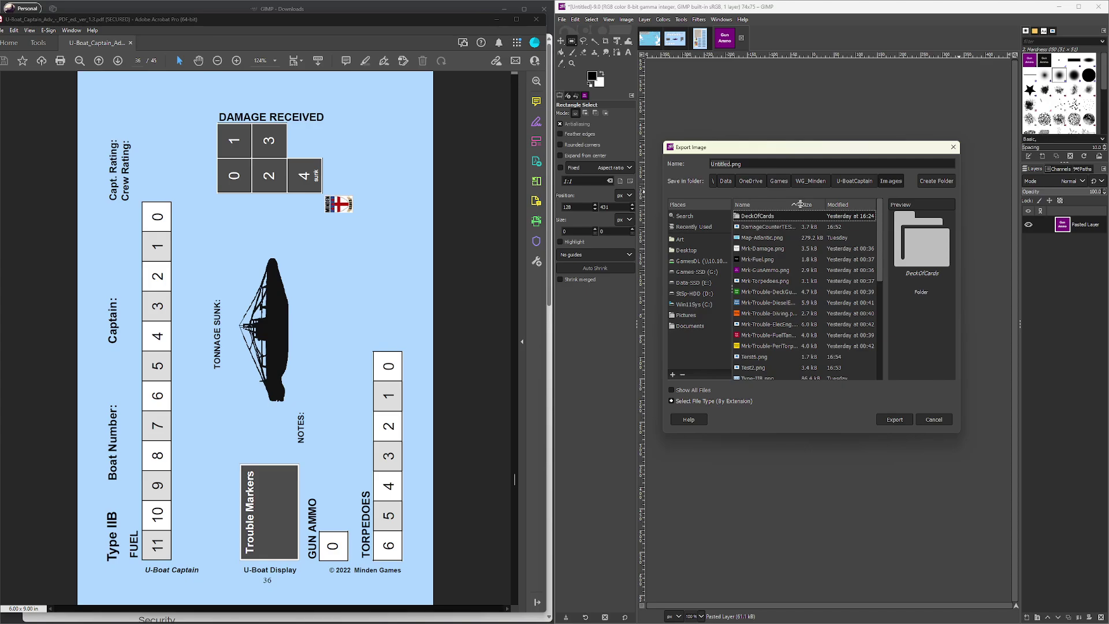
{"action": "left_click_drag", "start_coordinate": [799, 203], "coordinate": [833, 202]}
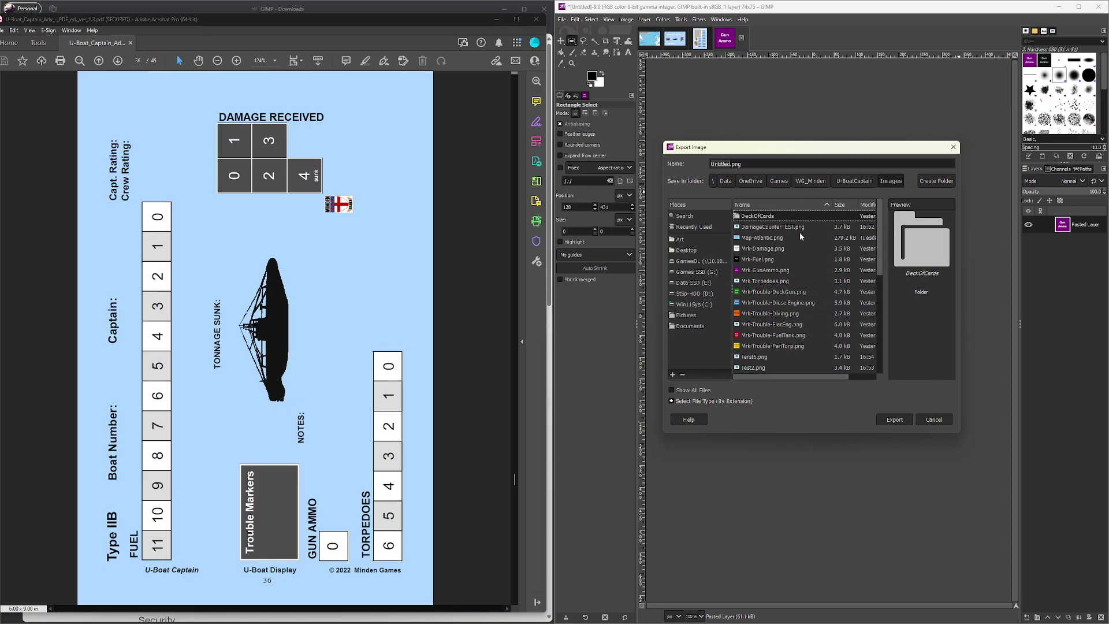
{"action": "scroll", "coordinate": [774, 286], "scroll_direction": "down", "scroll_amount": 10}
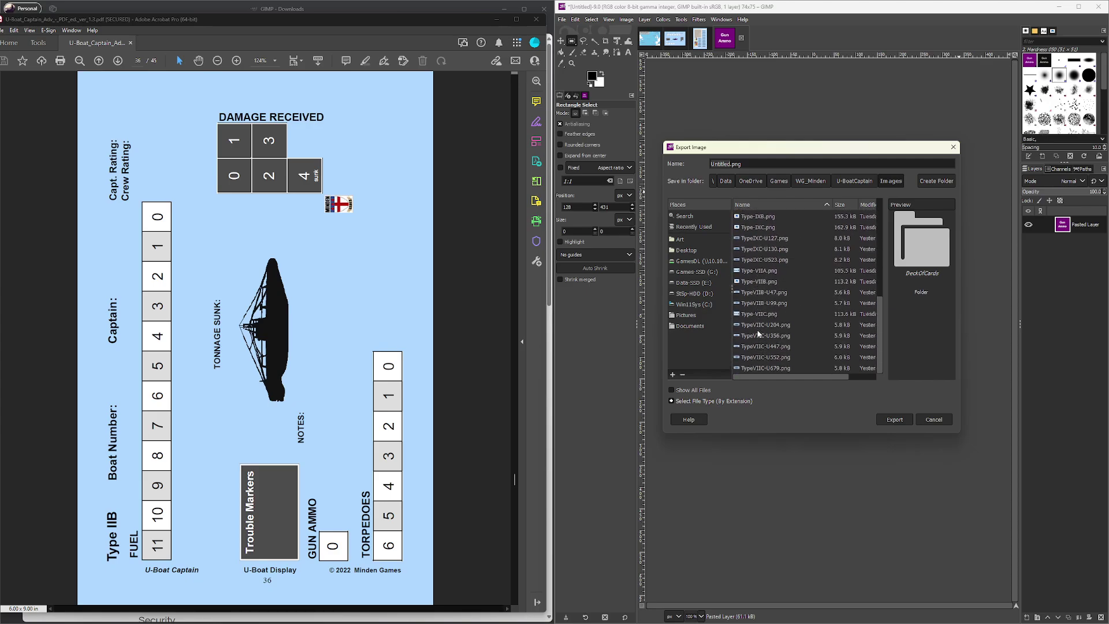
{"action": "left_click", "coordinate": [889, 421]}
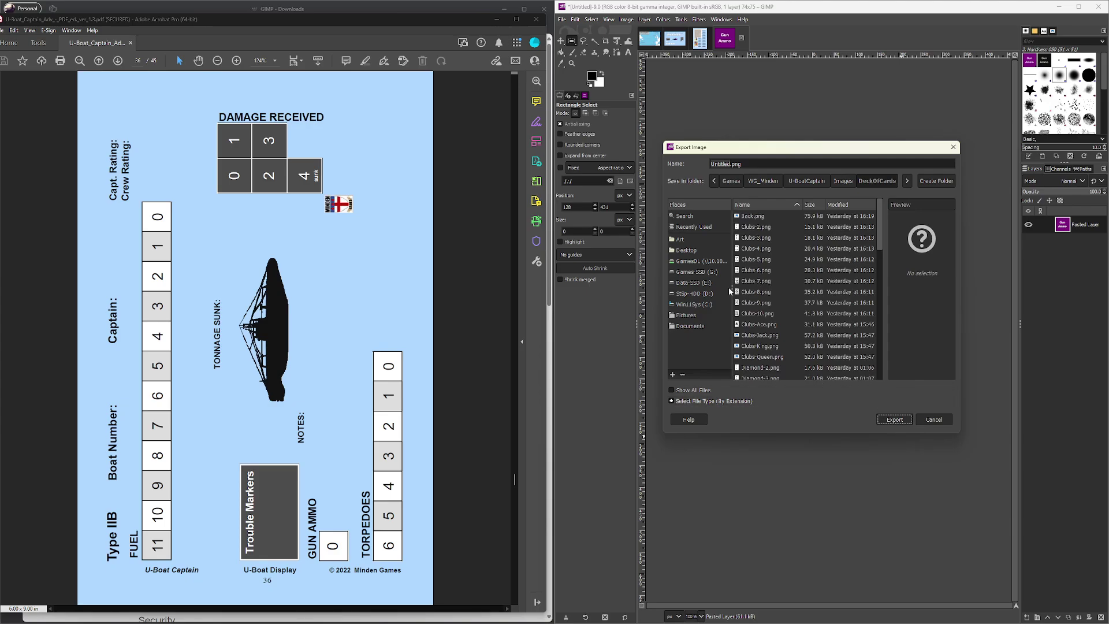
{"action": "left_click", "coordinate": [747, 166]}
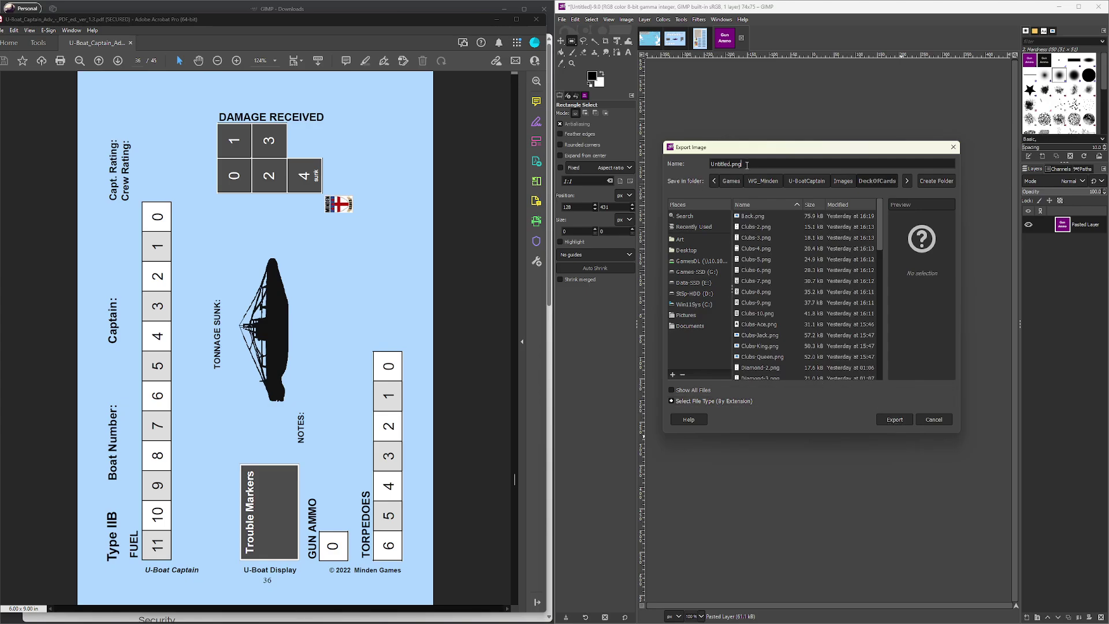
{"action": "left_click", "coordinate": [896, 421]}
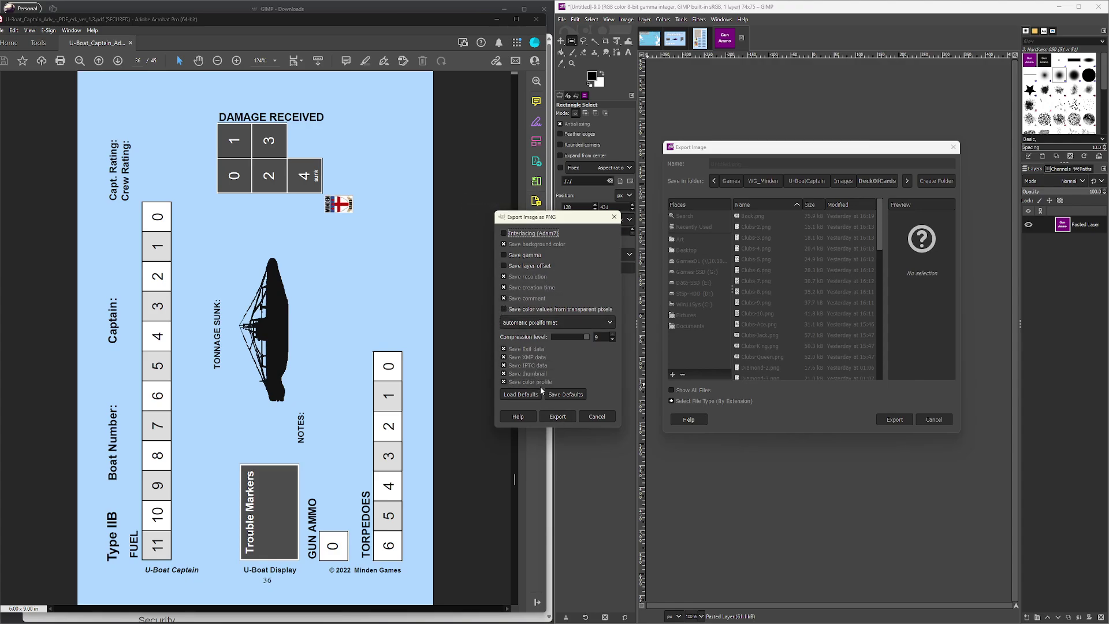
{"action": "left_click", "coordinate": [556, 416]}
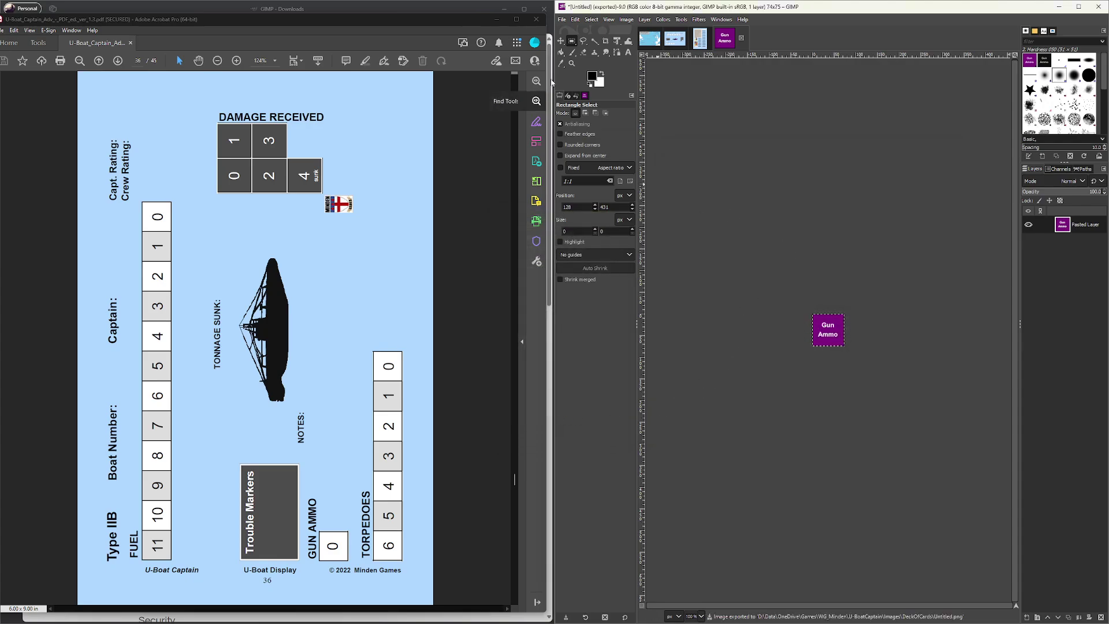
- Close the Gun Ammo marker image and discard its unsaved changes
{"action": "left_click", "coordinate": [562, 21]}
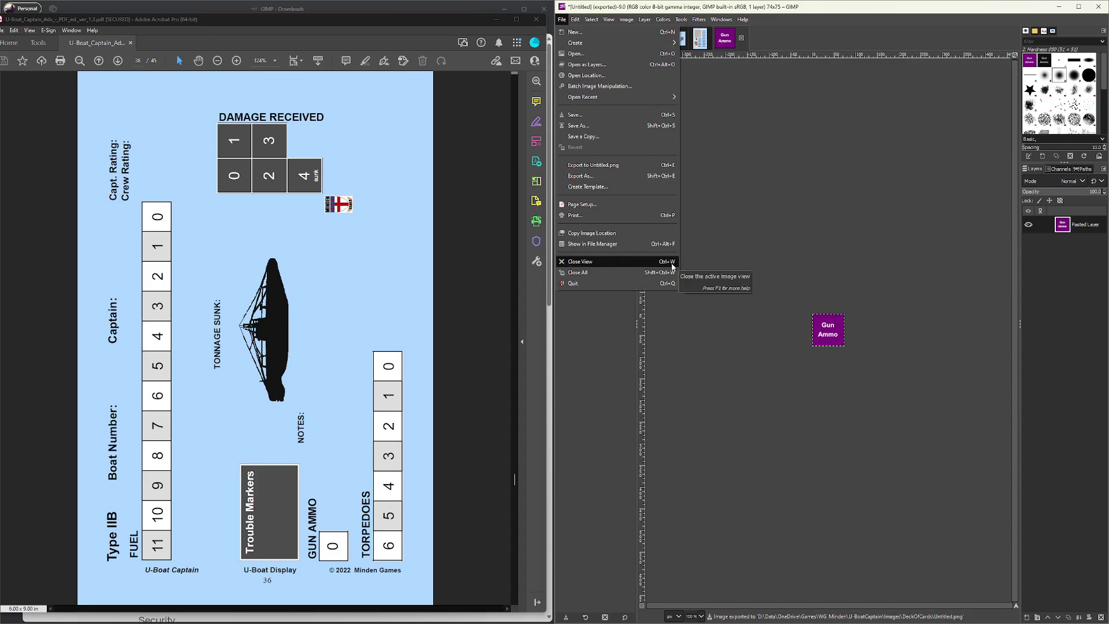
{"action": "left_click", "coordinate": [844, 226]}
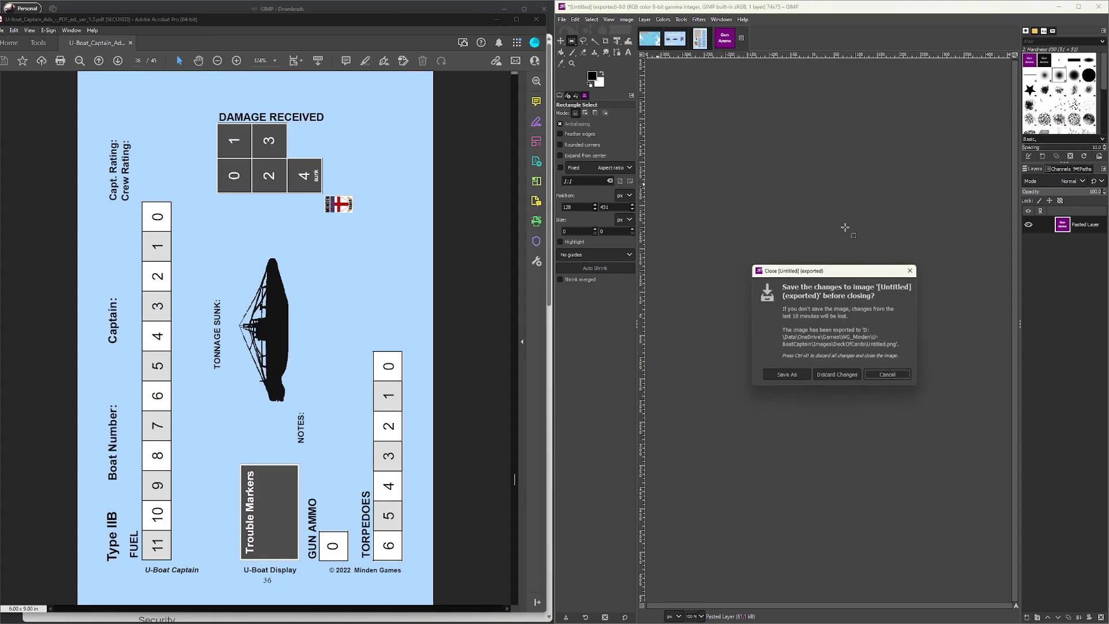
{"action": "key", "text": "ctrl+w"}
{"action": "key", "text": "ctrl+d"}
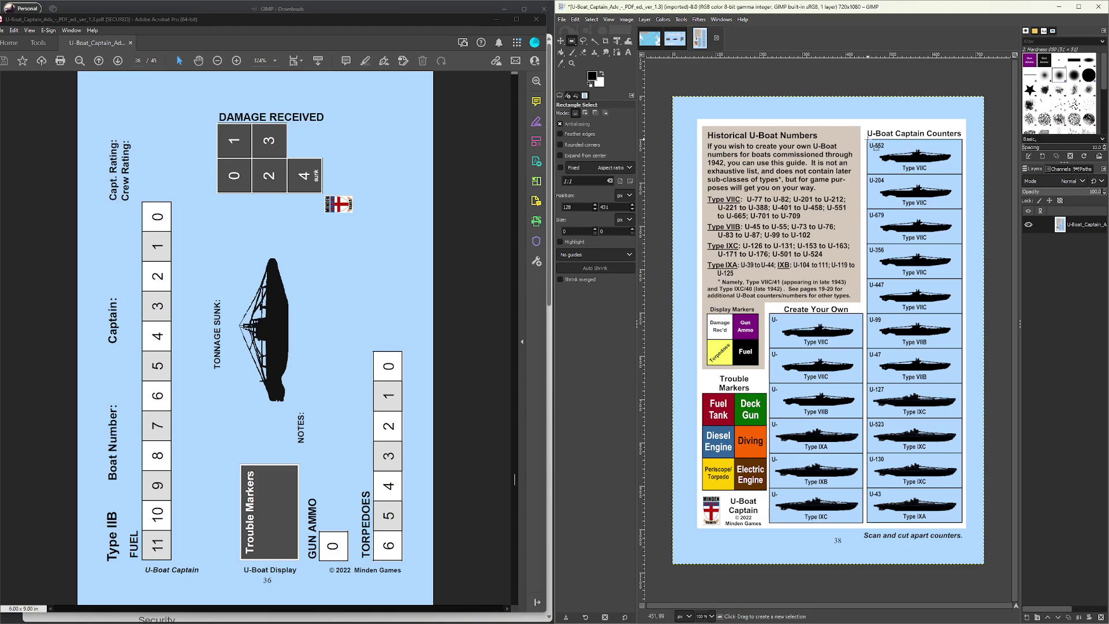
- Frame the U-552 counter with a rectangular selection of about 218 × 81 px and nudge the layer left to align the counter with it
{"action": "left_click_drag", "start_coordinate": [866, 140], "coordinate": [961, 173]}
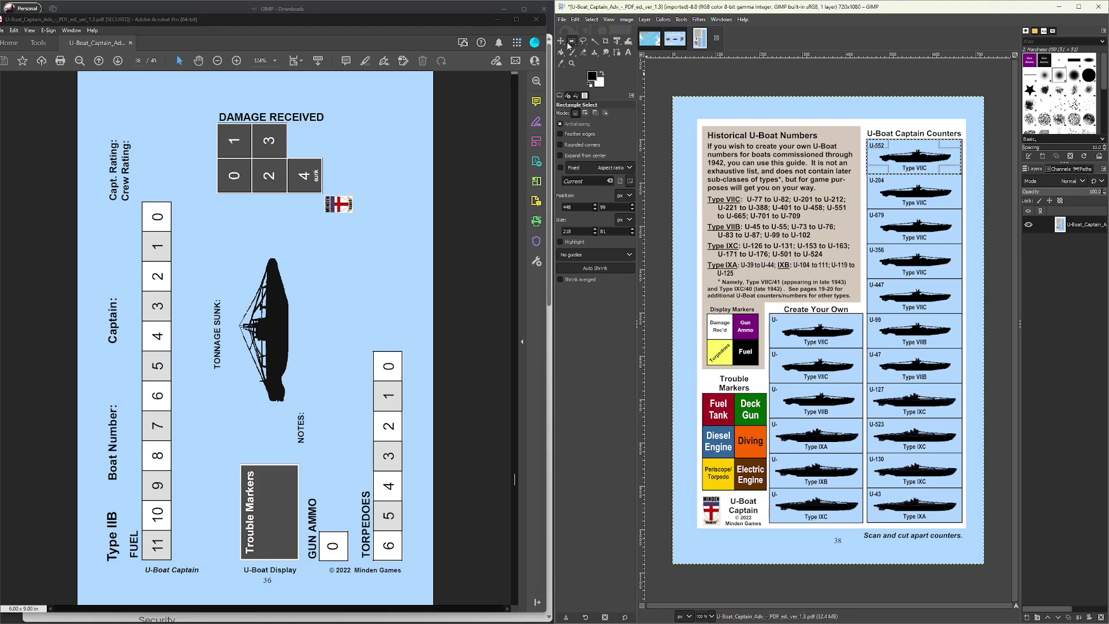
{"action": "left_click", "coordinate": [561, 41]}
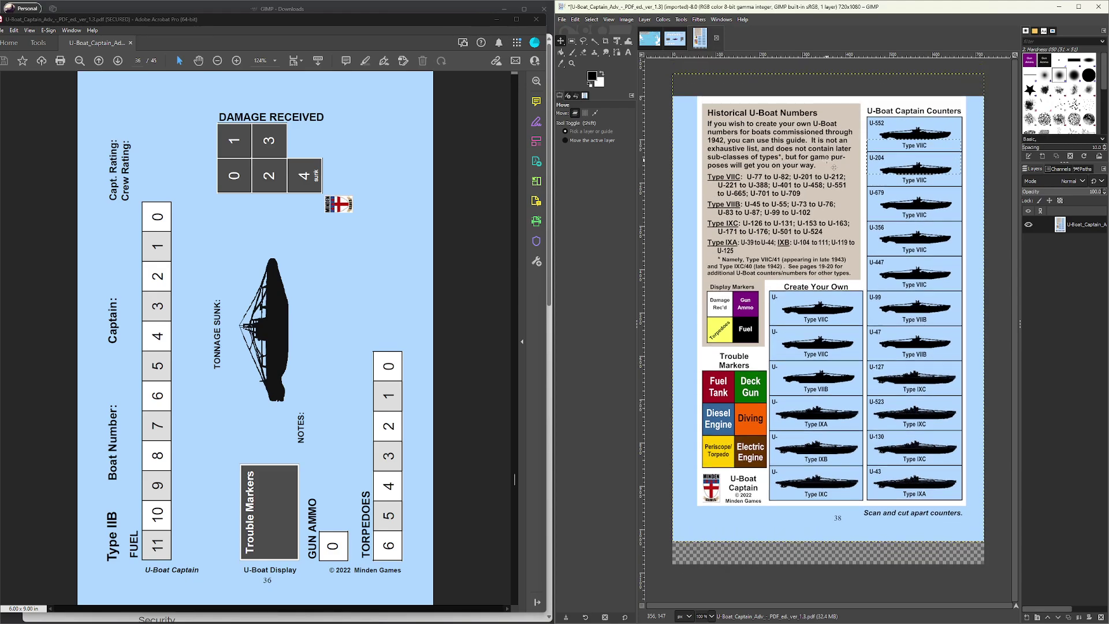
{"action": "key", "text": "shift"}
{"action": "key", "text": "Left"}
{"action": "key", "text": "Left"}
{"action": "key", "text": "Left"}
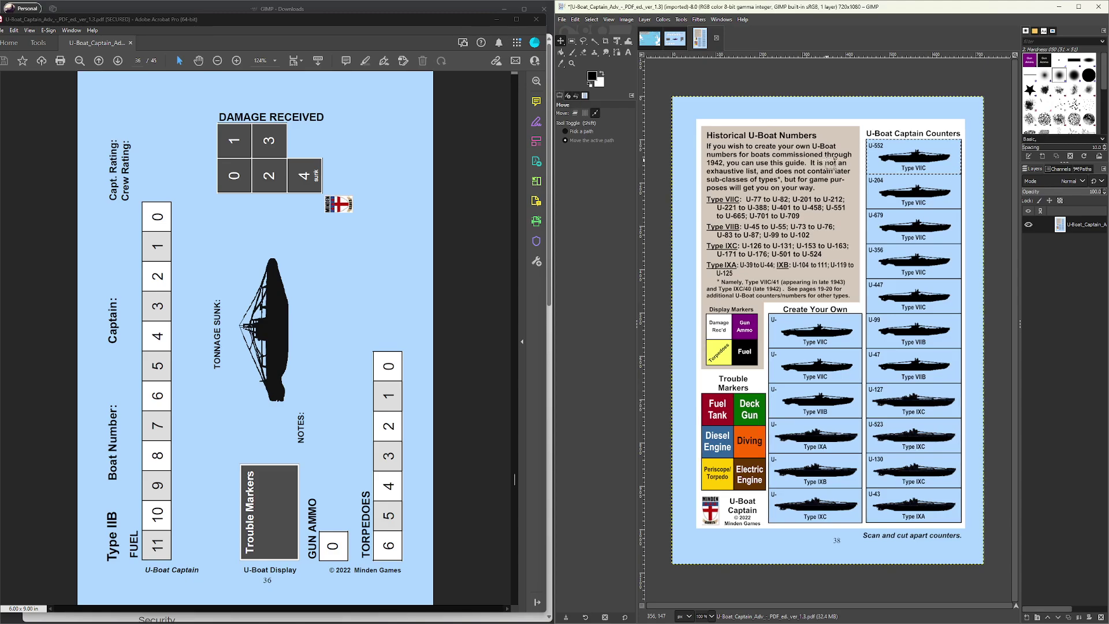
- Copy the selected U-552 counter into a new image, export it as Test90.png with default PNG options, and close it discarding changes
{"action": "key", "text": "ctrl+c"}
{"action": "key", "text": "ctrl+shift+v"}
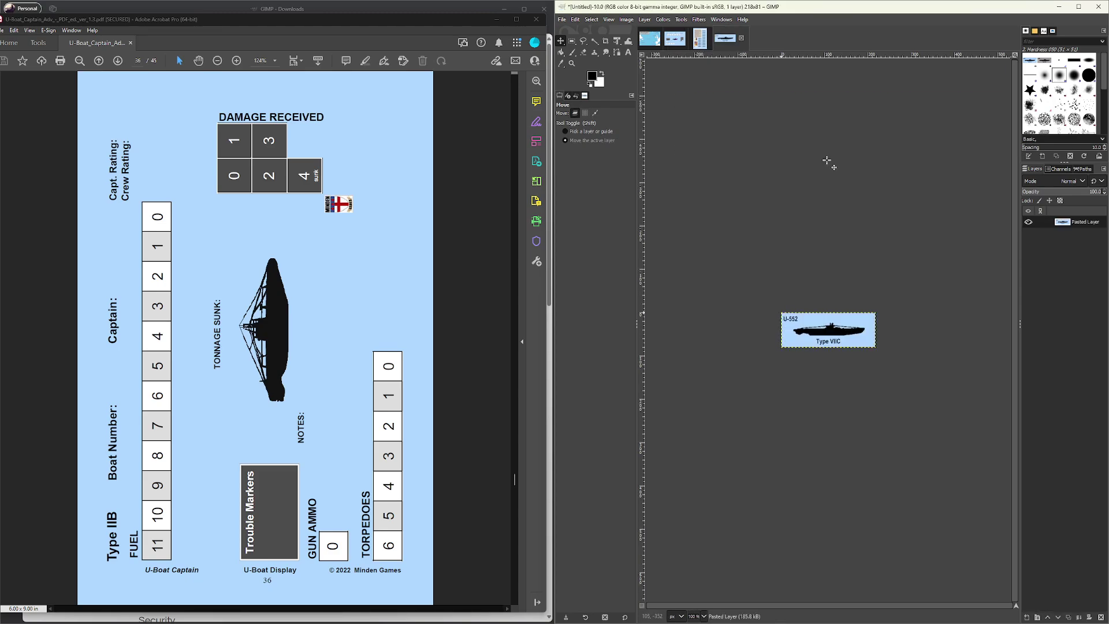
{"action": "key", "text": "ctrl+shift+e"}
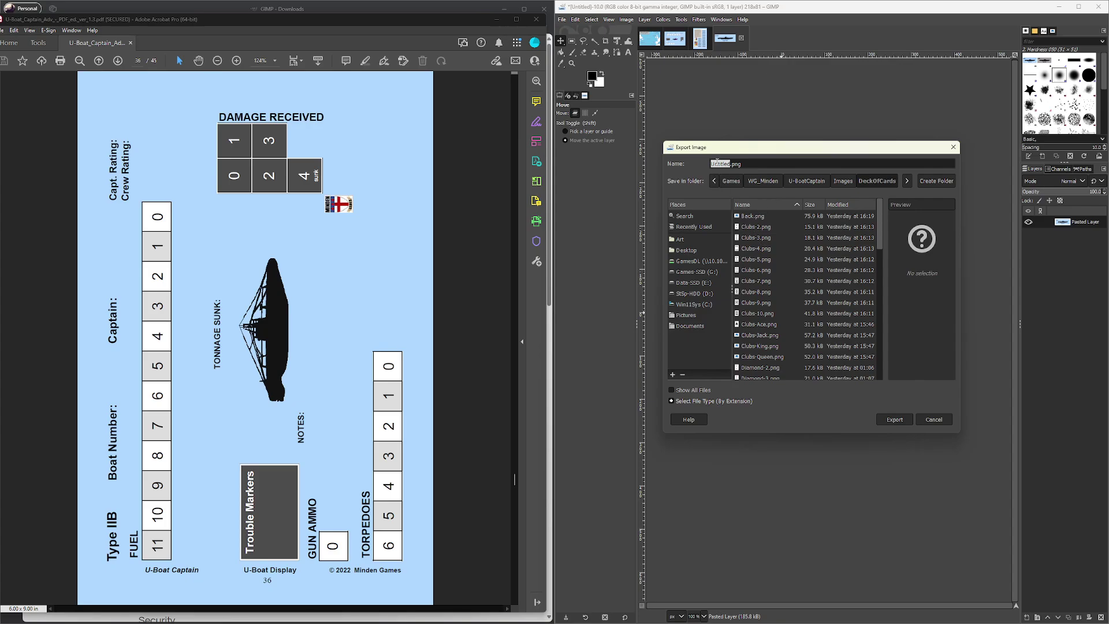
{"action": "type", "text": "Test90"}
{"action": "key", "text": "Return"}
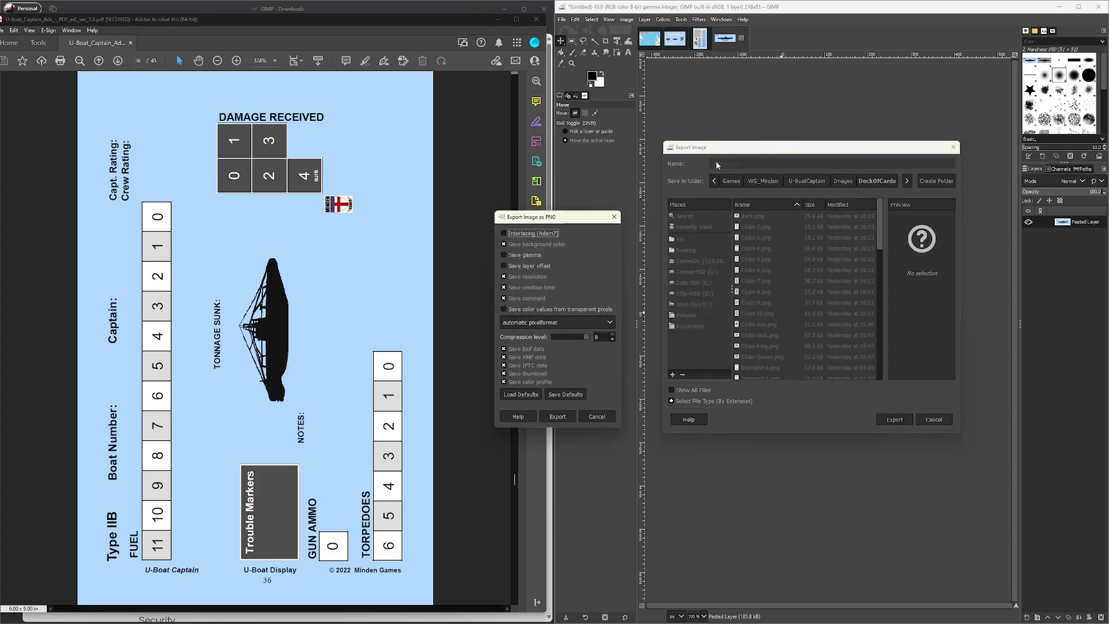
{"action": "key", "text": "Return"}
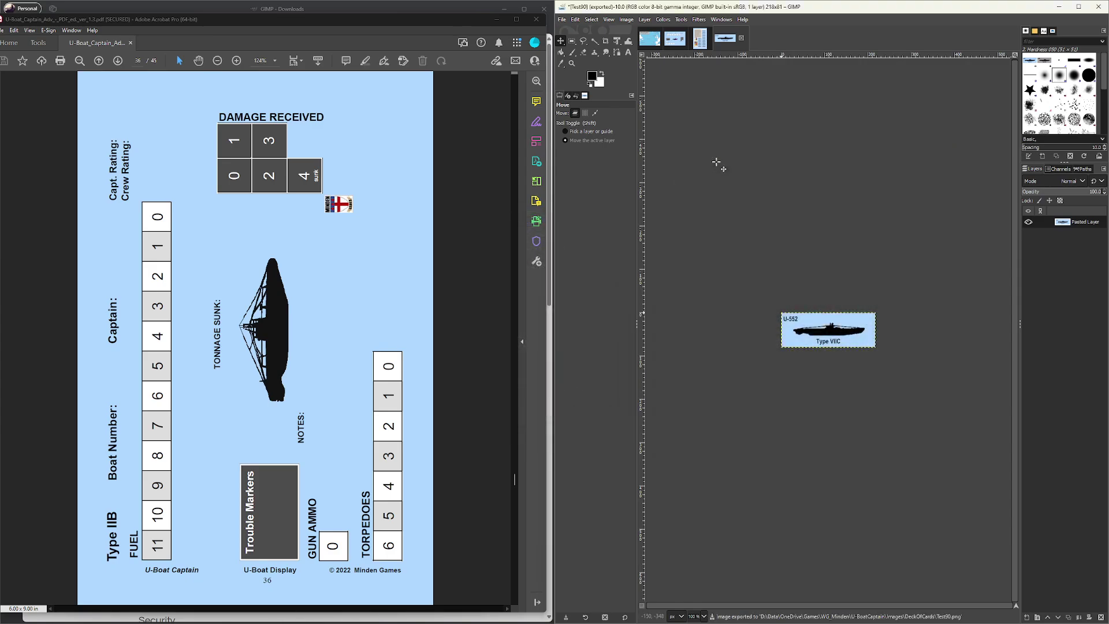
{"action": "key", "text": "ctrl+w"}
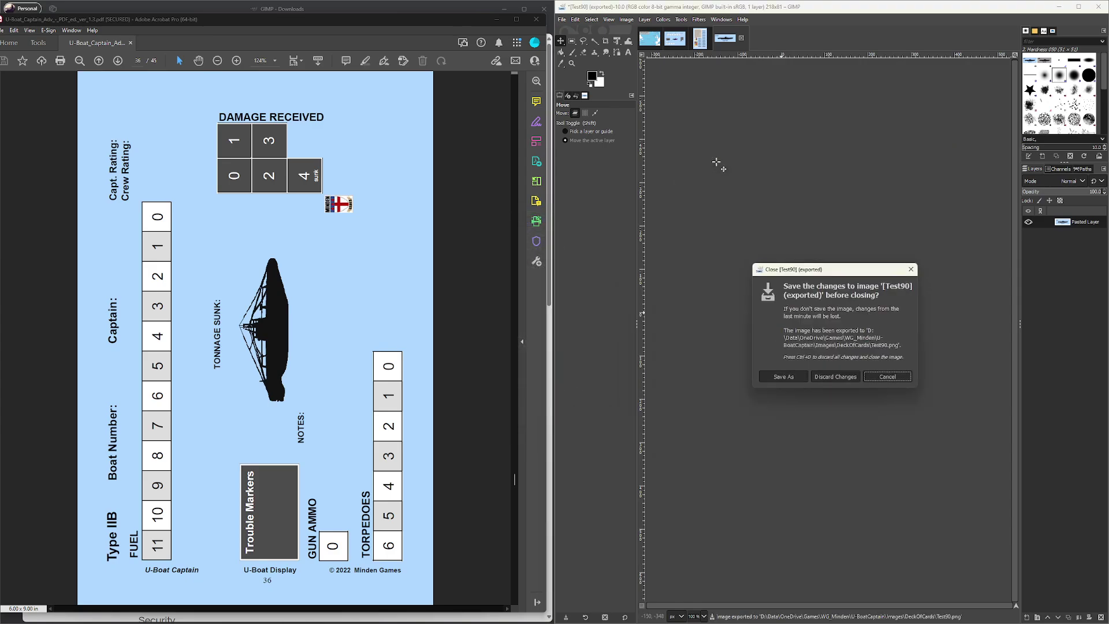
{"action": "key", "text": "ctrl+d"}
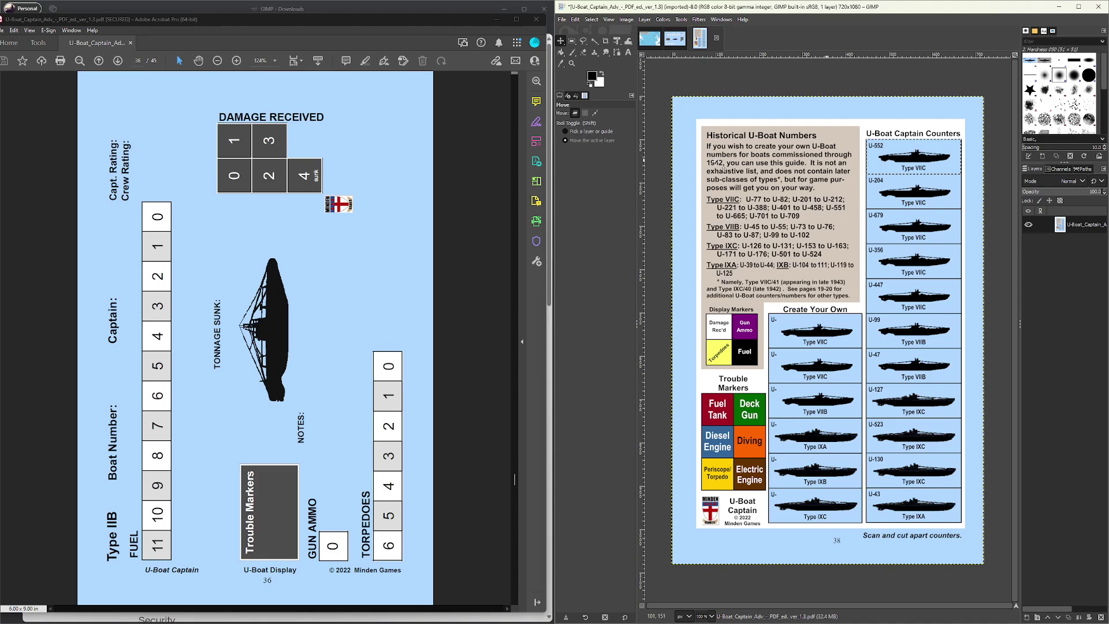
- Nudge the counter sheet layer up until the U-204 counter sits exactly inside the fixed selection
{"action": "key", "text": "shift+Up"}
{"action": "key", "text": "shift+Up"}
{"action": "key", "text": "shift+Up"}
{"action": "key", "text": "shift+Up"}
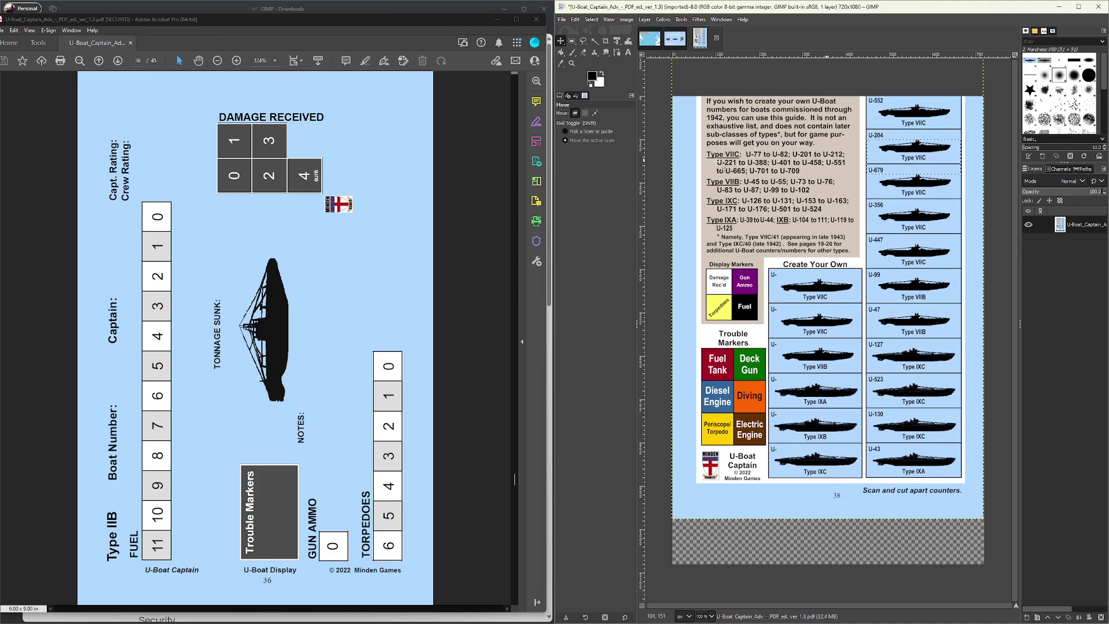
{"action": "key", "text": "Down"}
{"action": "key", "text": "Down"}
{"action": "key", "text": "Down"}
{"action": "key", "text": "Down"}
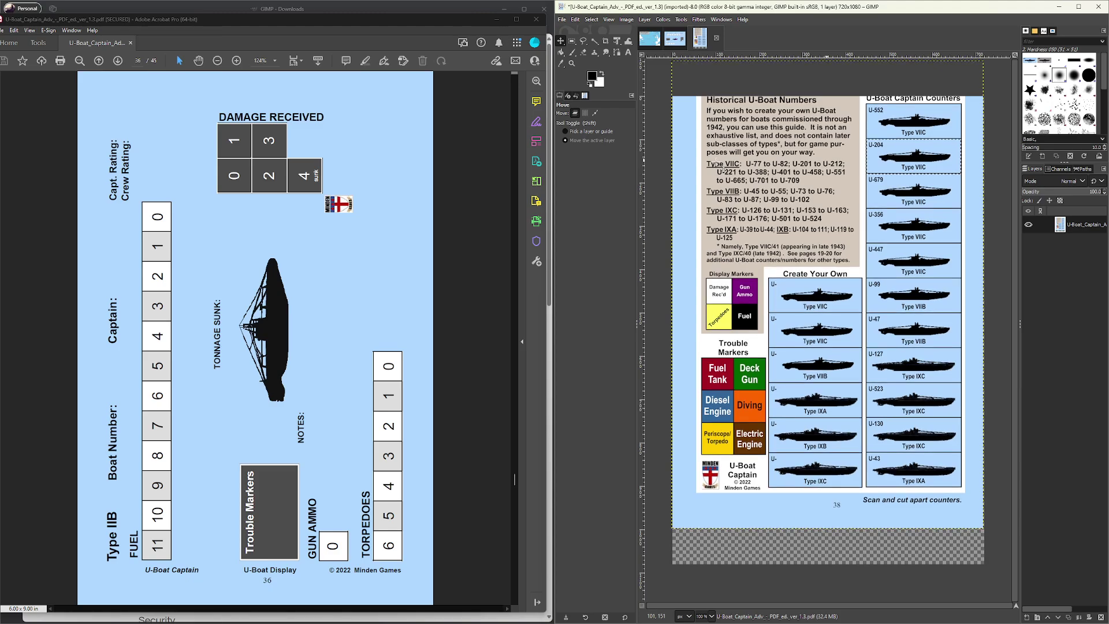
- Copy the selected U-204 counter into a new image, export it as Test80.png with default PNG options, and close it discarding changes
{"action": "key", "text": "ctrl+c"}
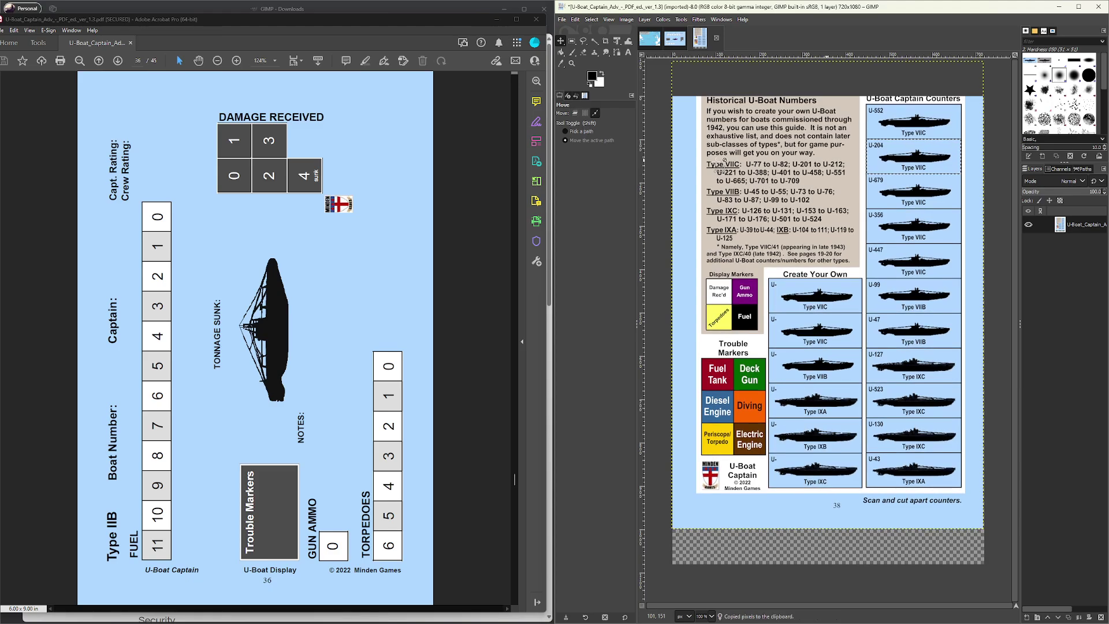
{"action": "key", "text": "ctrl+shift+v"}
{"action": "key", "text": "ctrl+shift+e"}
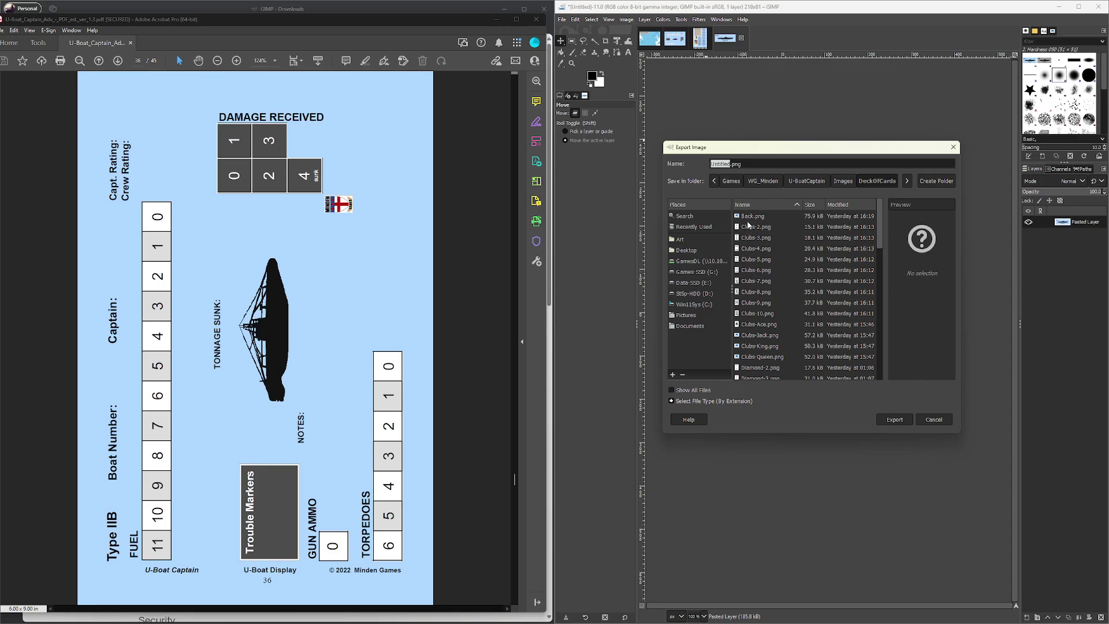
{"action": "type", "text": "Test80"}
{"action": "key", "text": "Return"}
{"action": "key", "text": "Return"}
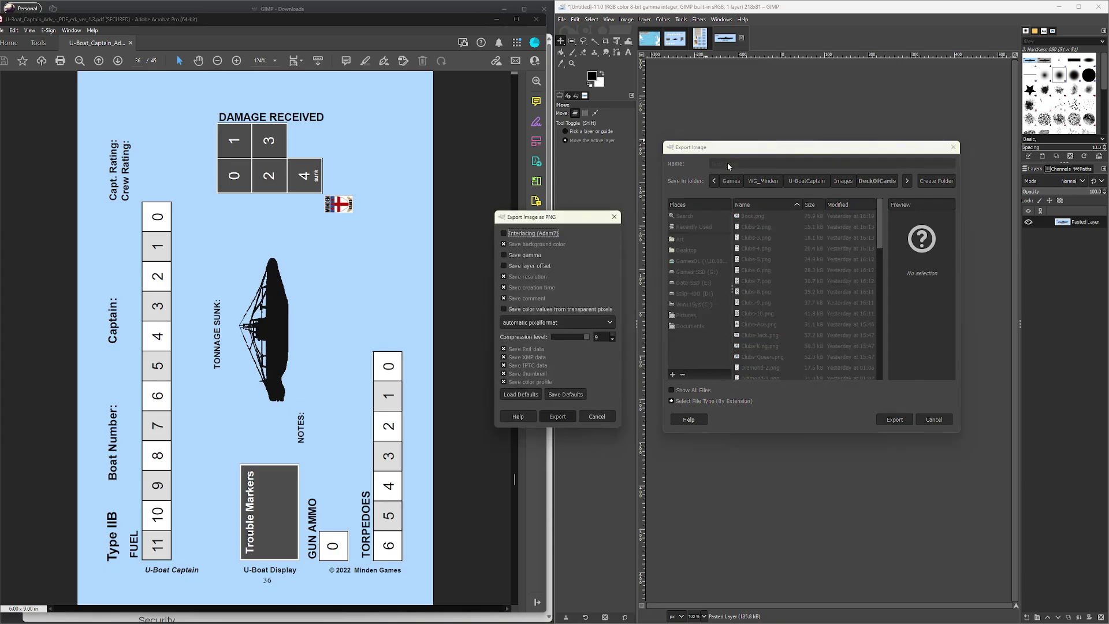
{"action": "key", "text": "ctrl+w"}
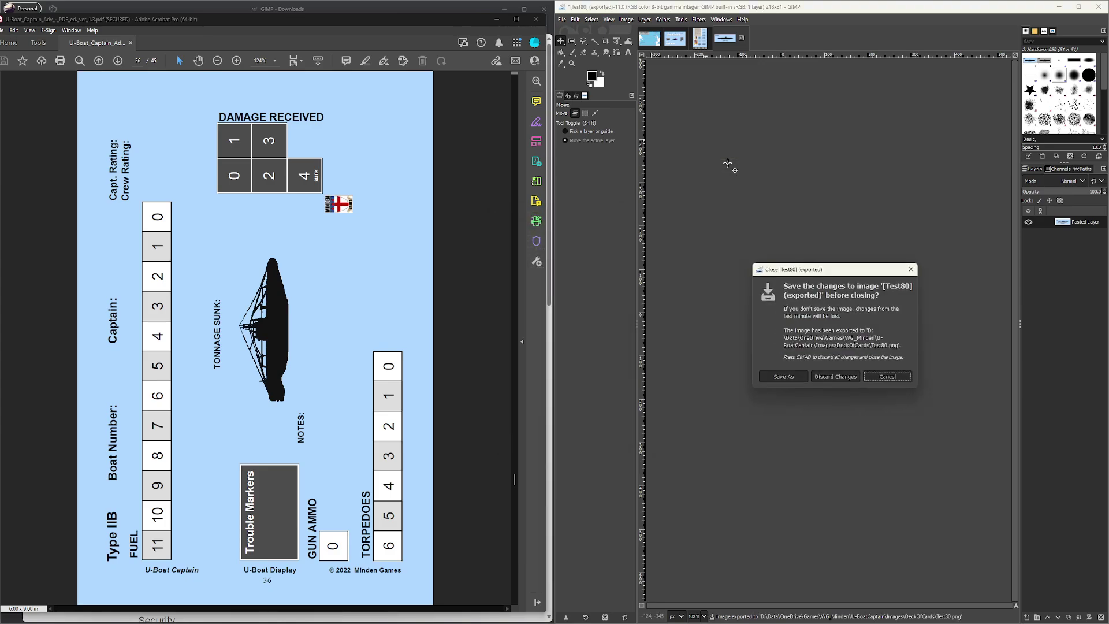
{"action": "key", "text": "ctrl+d"}
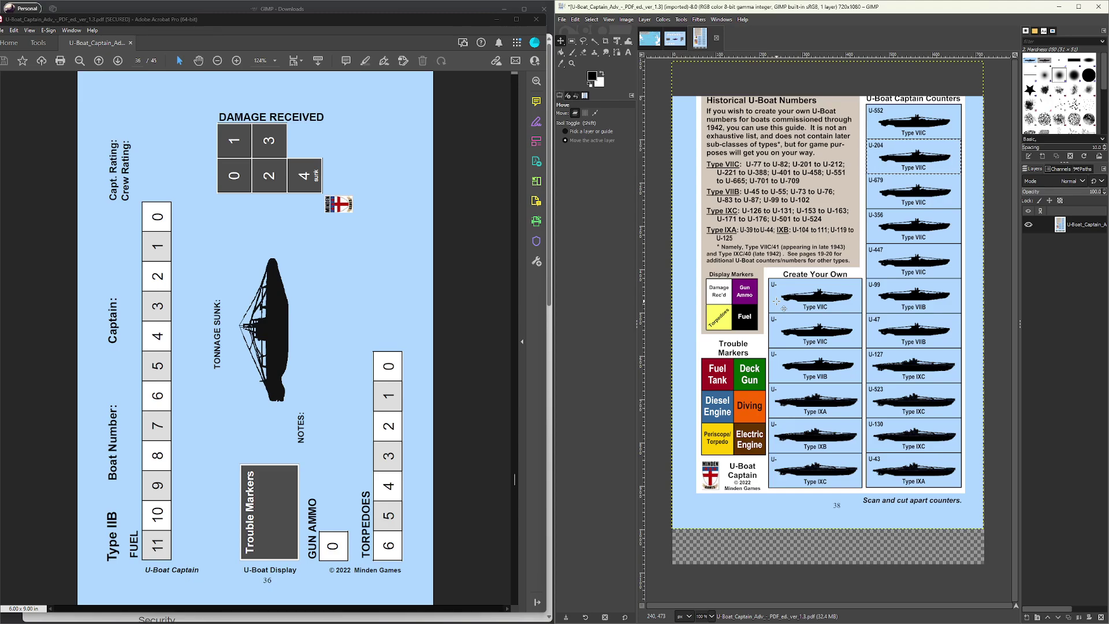
- Switch to the Images folder in File Explorer and review the saved map, markers, displays and counters from DamageCounterTEST.png through Type-VIIA.png
{"action": "key", "text": "alt+Tab"}
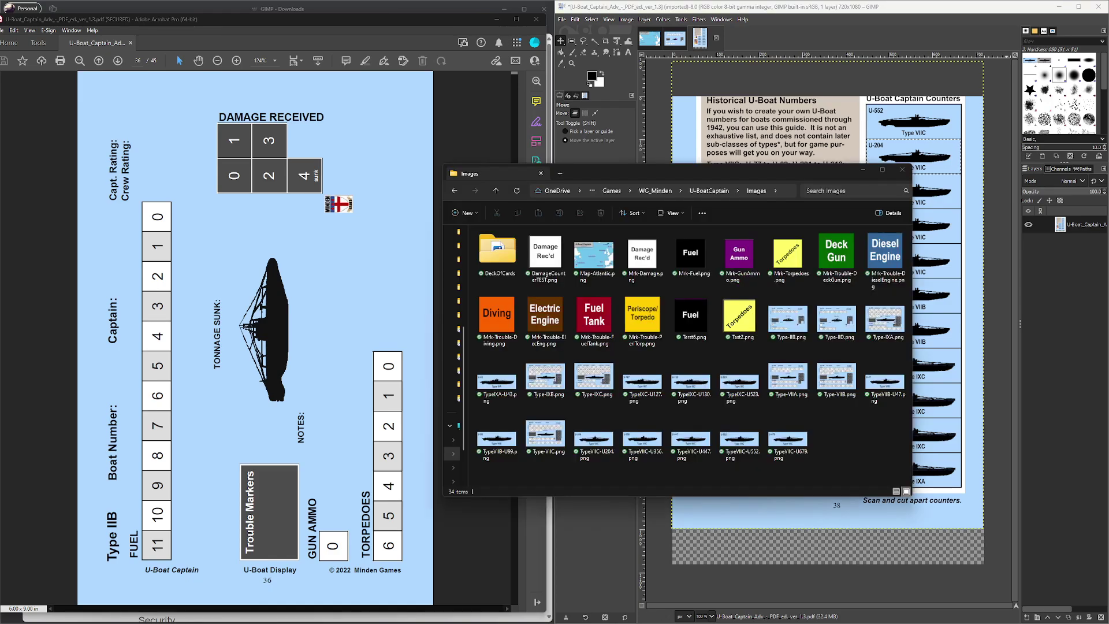
{"action": "left_click", "coordinate": [675, 213]}
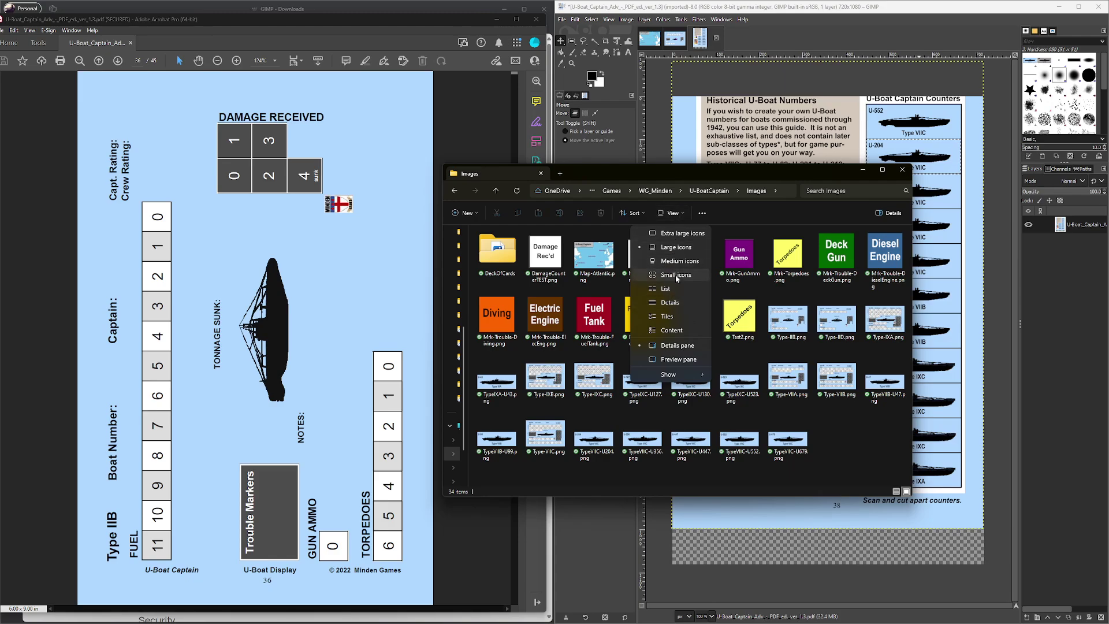
{"action": "left_click", "coordinate": [789, 213]}
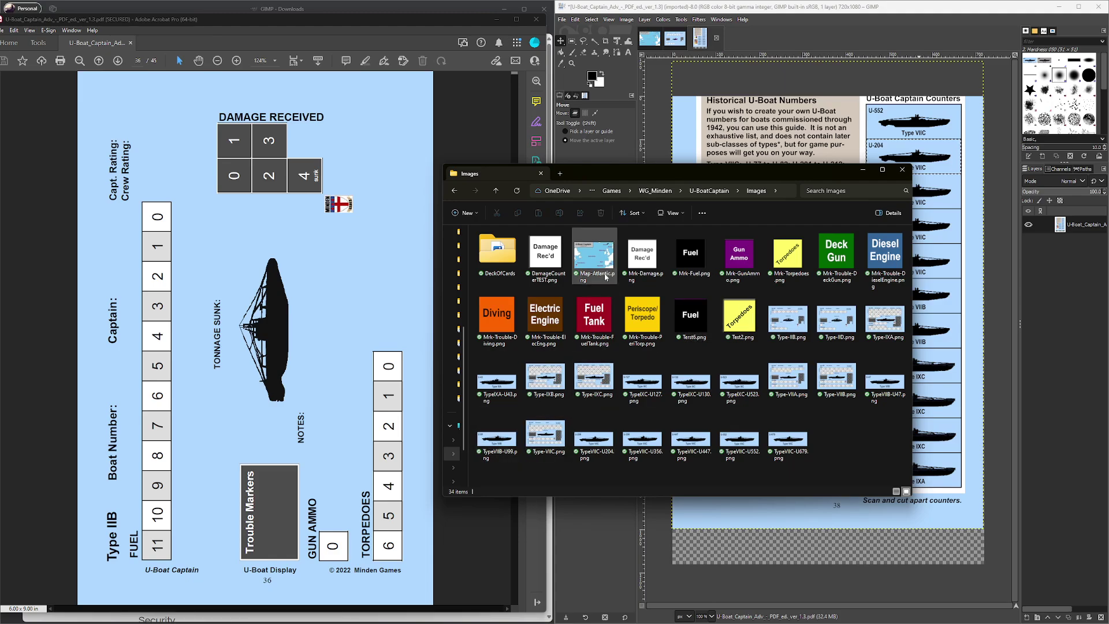
{"action": "left_click", "coordinate": [548, 261]}
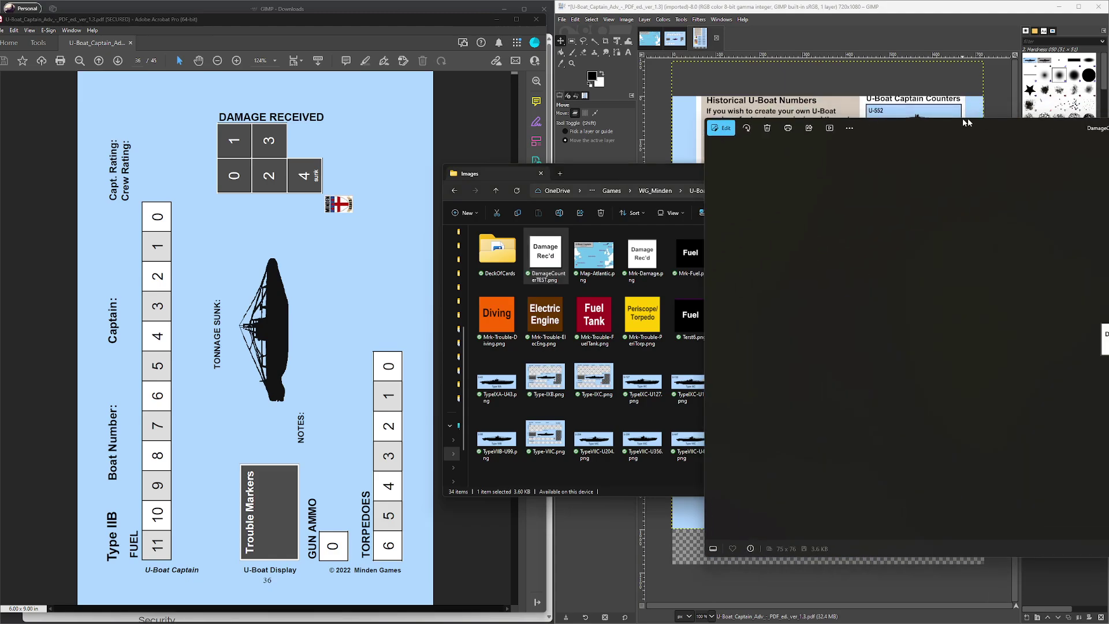
{"action": "key", "text": "Right"}
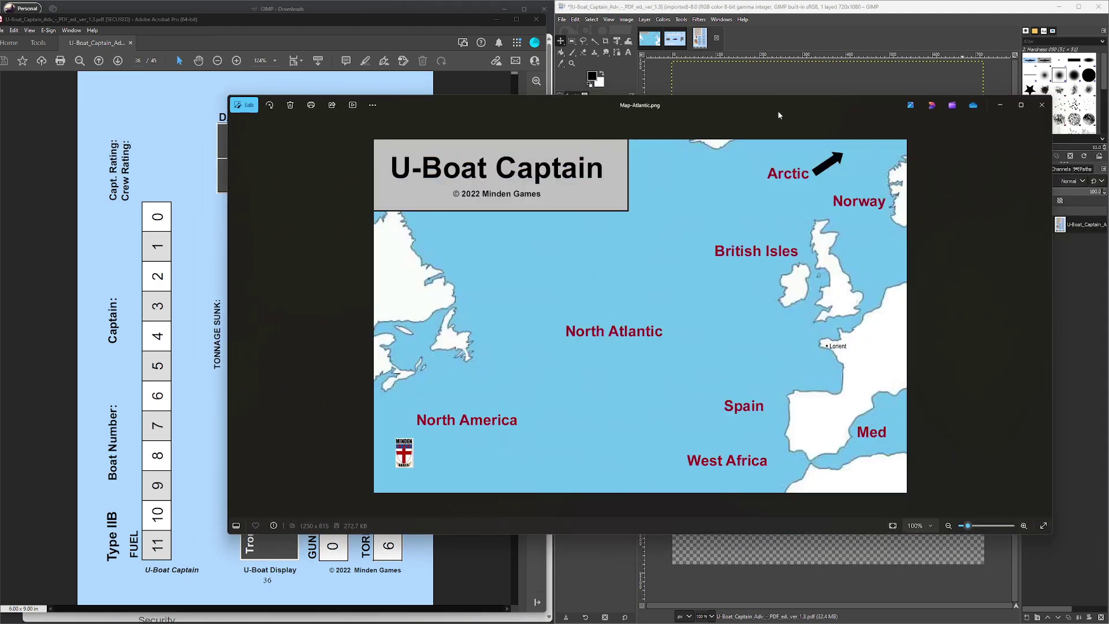
{"action": "key", "text": "Right"}
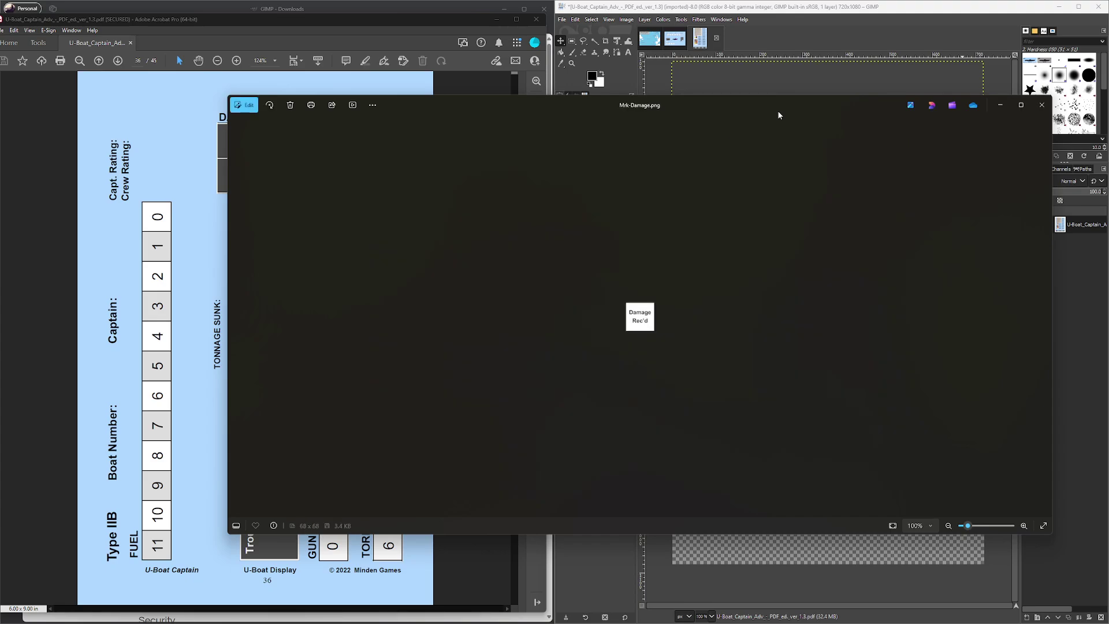
{"action": "key", "text": "Right"}
{"action": "key", "text": "Right"}
{"action": "key", "text": "Right"}
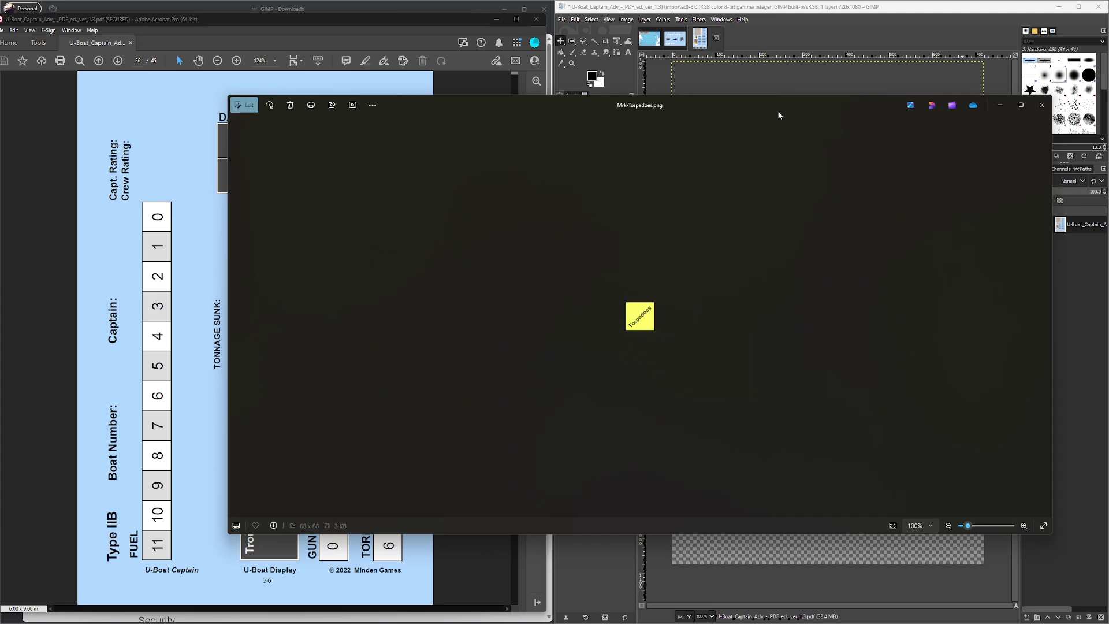
{"action": "key", "text": "Right"}
{"action": "key", "text": "Right"}
{"action": "key", "text": "Right"}
{"action": "key", "text": "Right"}
{"action": "key", "text": "Right"}
{"action": "key", "text": "Right"}
{"action": "key", "text": "Right"}
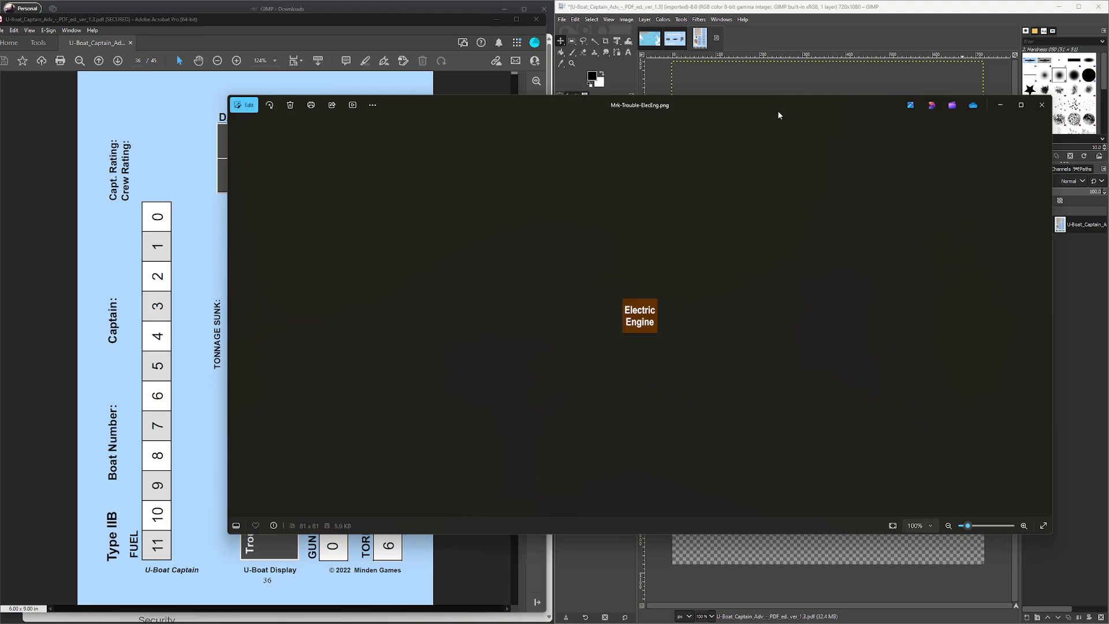
{"action": "key", "text": "Right"}
{"action": "key", "text": "Right"}
{"action": "key", "text": "Right"}
{"action": "key", "text": "Right"}
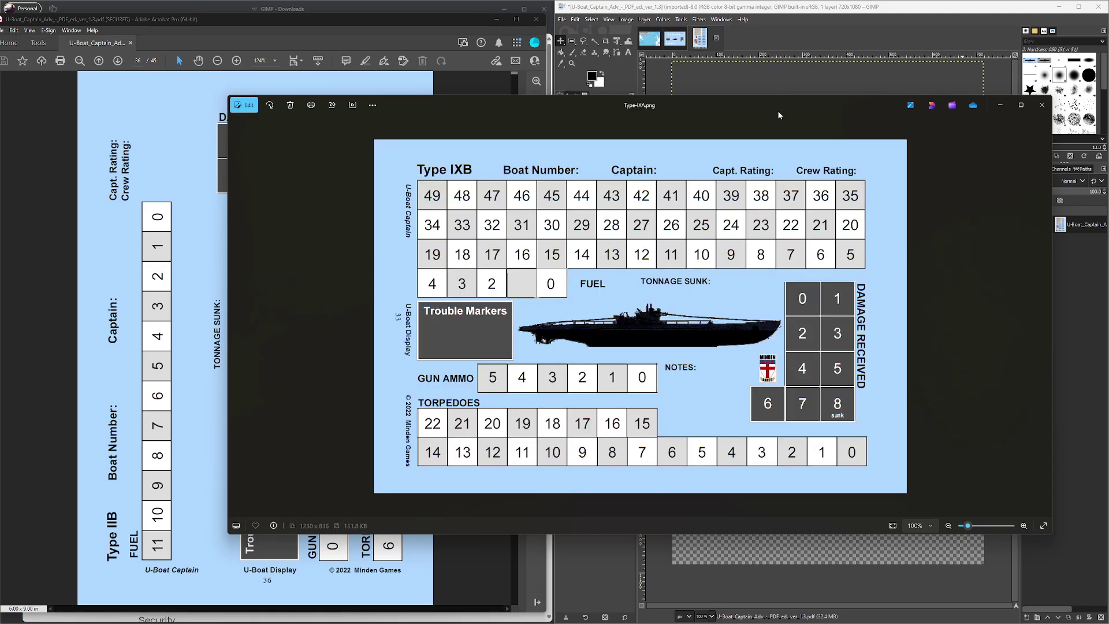
{"action": "key", "text": "Right"}
{"action": "key", "text": "Right"}
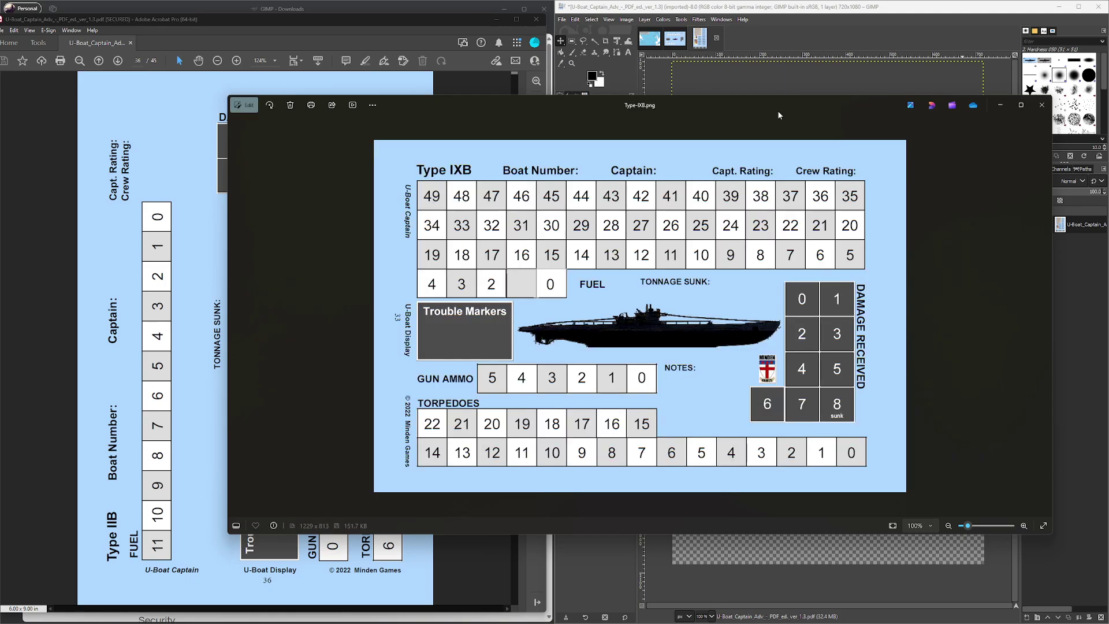
{"action": "key", "text": "Right"}
{"action": "key", "text": "Right"}
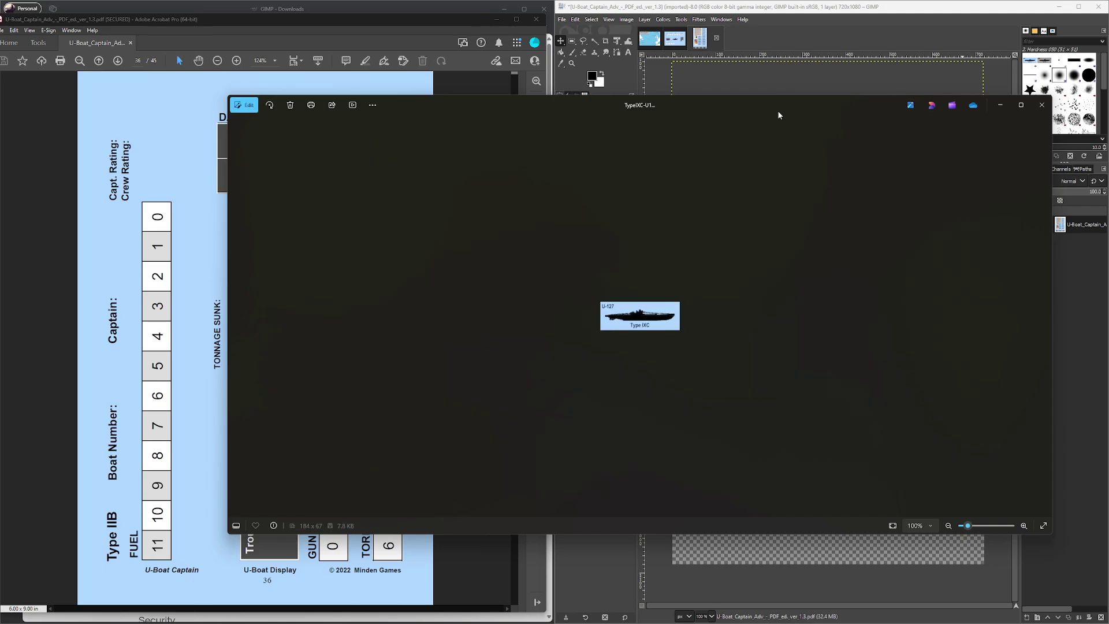
{"action": "key", "text": "Right"}
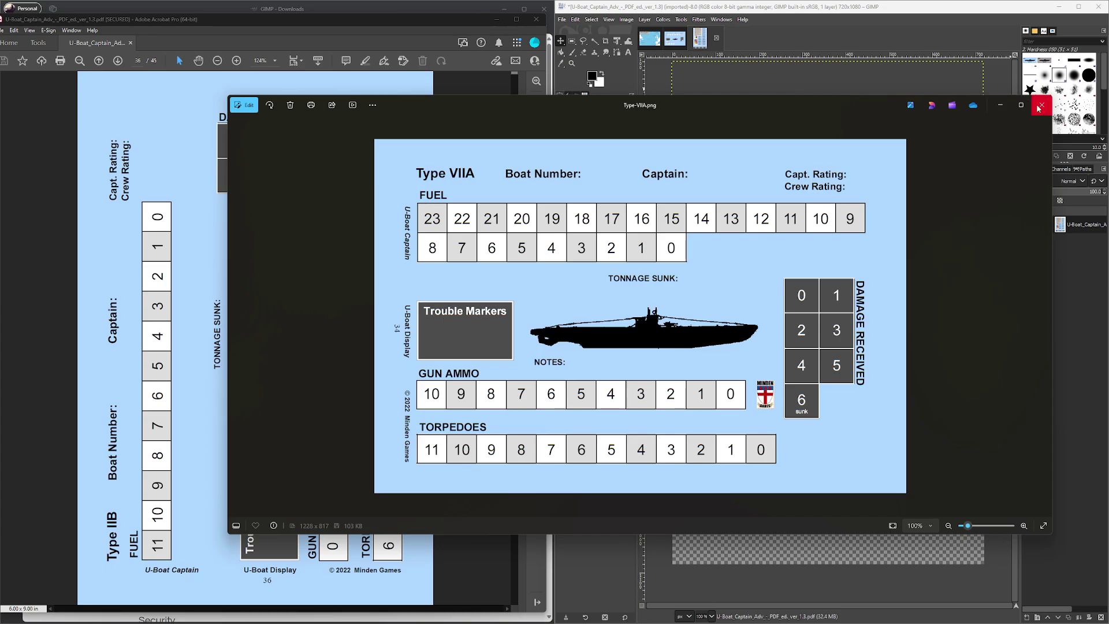
{"action": "left_click", "coordinate": [1040, 107]}
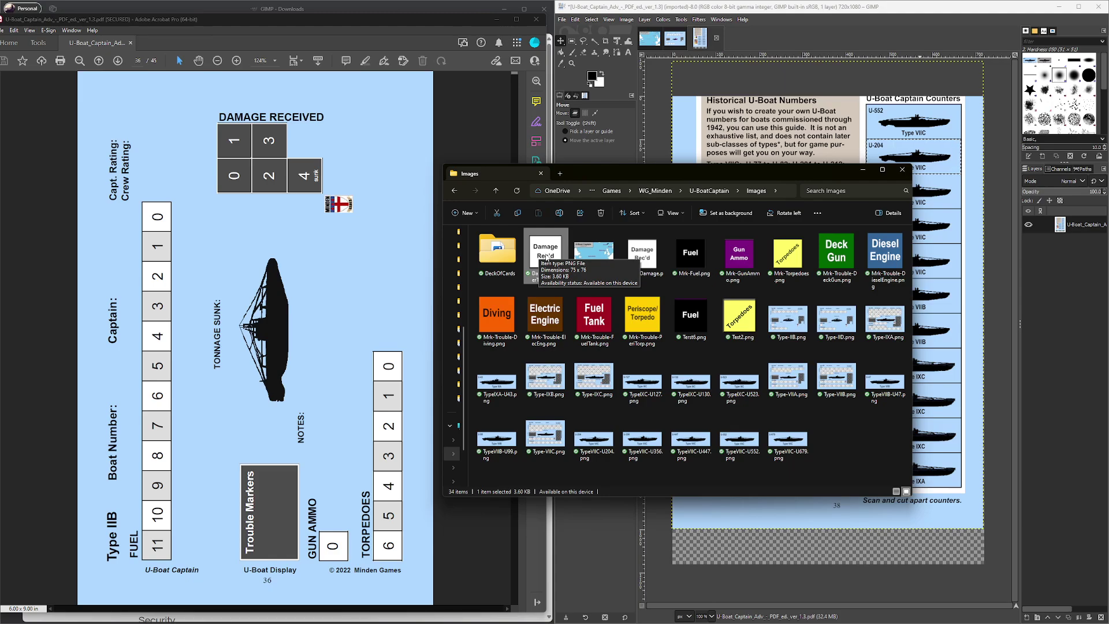
- Open the DeckOfCards folder and look over its card images and the exported test counters
{"action": "double_click", "coordinate": [497, 254]}
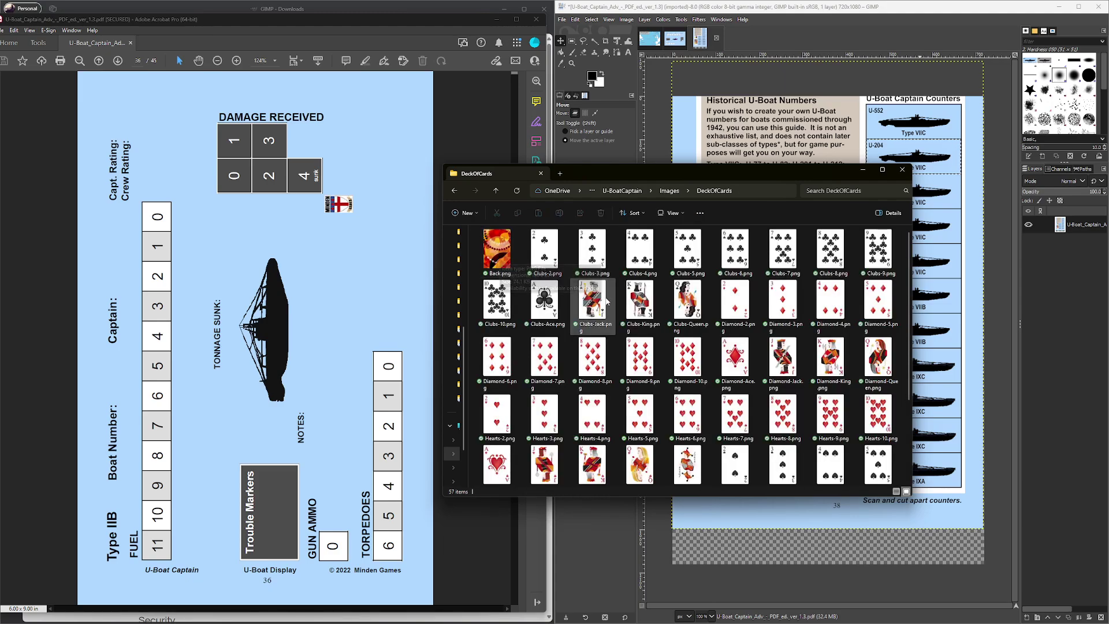
{"action": "scroll", "coordinate": [606, 300], "scroll_direction": "down", "scroll_amount": 3}
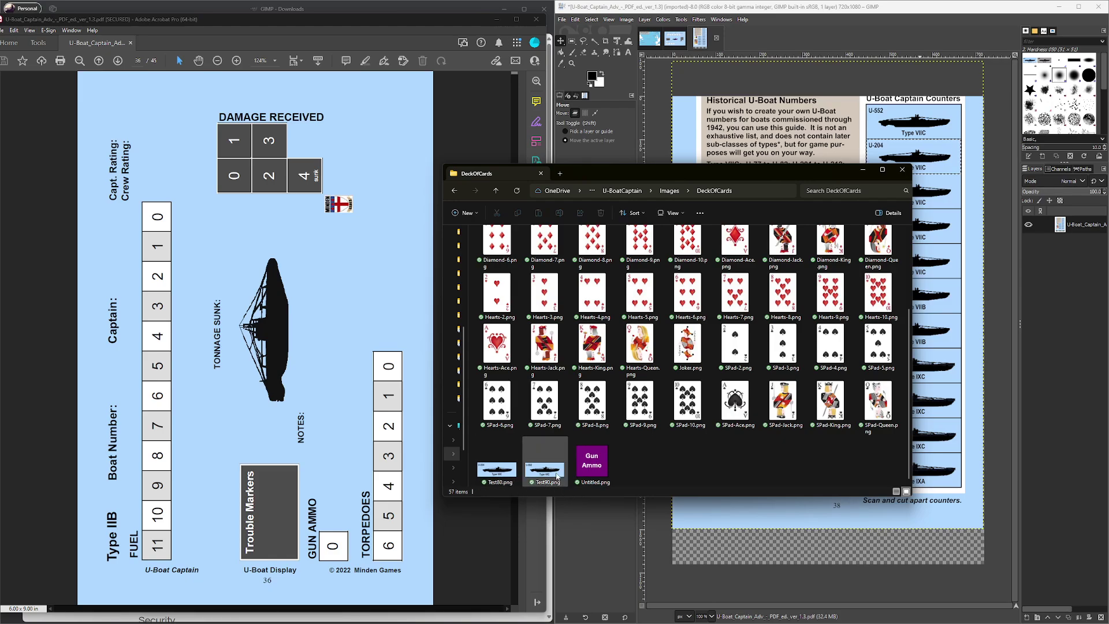
{"action": "scroll", "coordinate": [651, 459], "scroll_direction": "up", "scroll_amount": 2}
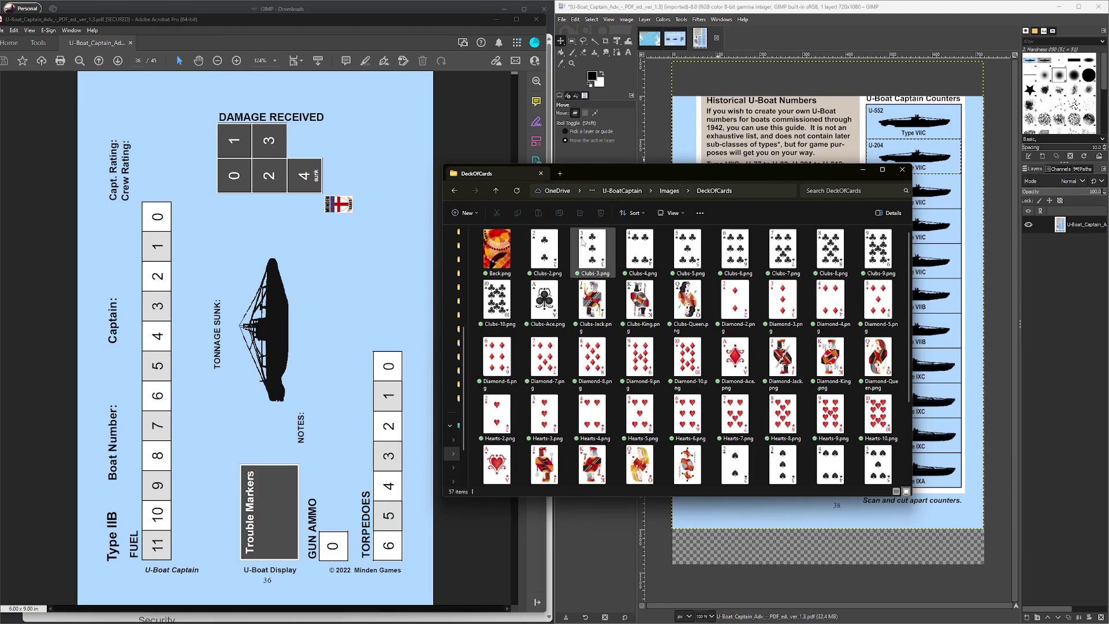
- View the card images full size from Back.png through Clubs-Queen.png and close the image viewer
{"action": "double_click", "coordinate": [495, 257]}
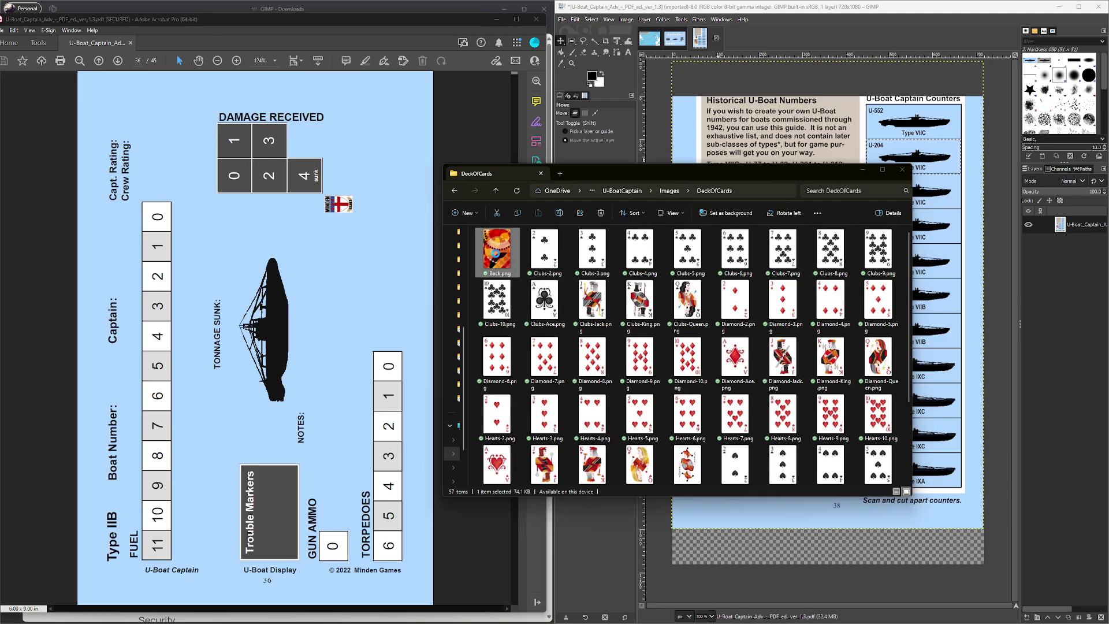
{"action": "key", "text": "Right"}
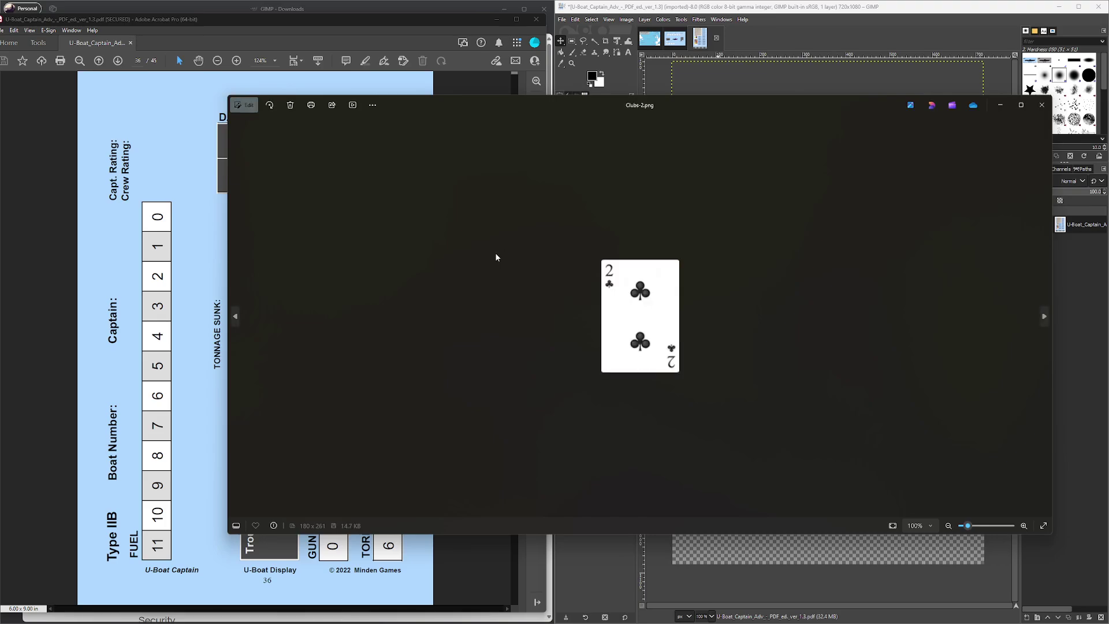
{"action": "key", "text": "Right"}
{"action": "key", "text": "Right"}
{"action": "key", "text": "Right"}
{"action": "key", "text": "Right"}
{"action": "key", "text": "Right"}
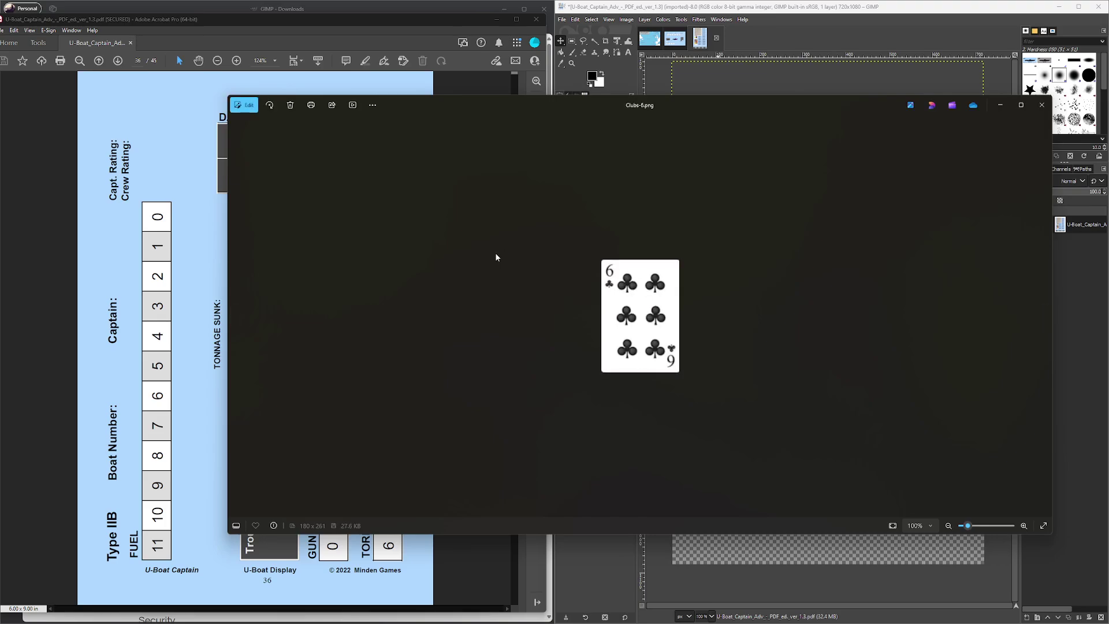
{"action": "key", "text": "Right"}
{"action": "key", "text": "Right"}
{"action": "key", "text": "Right"}
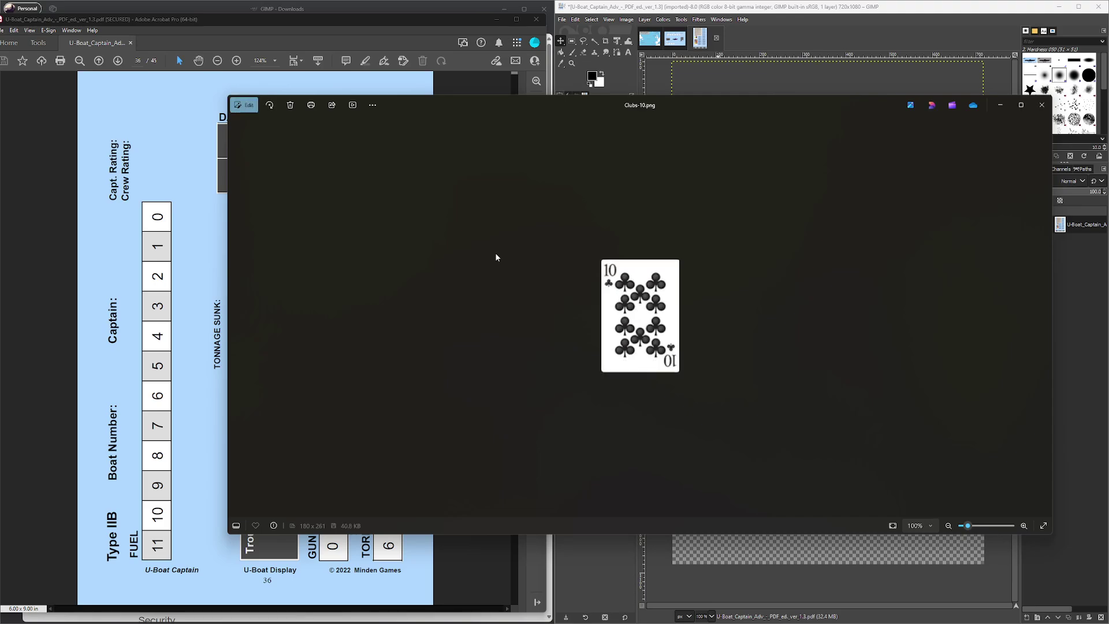
{"action": "key", "text": "Right"}
{"action": "key", "text": "Right"}
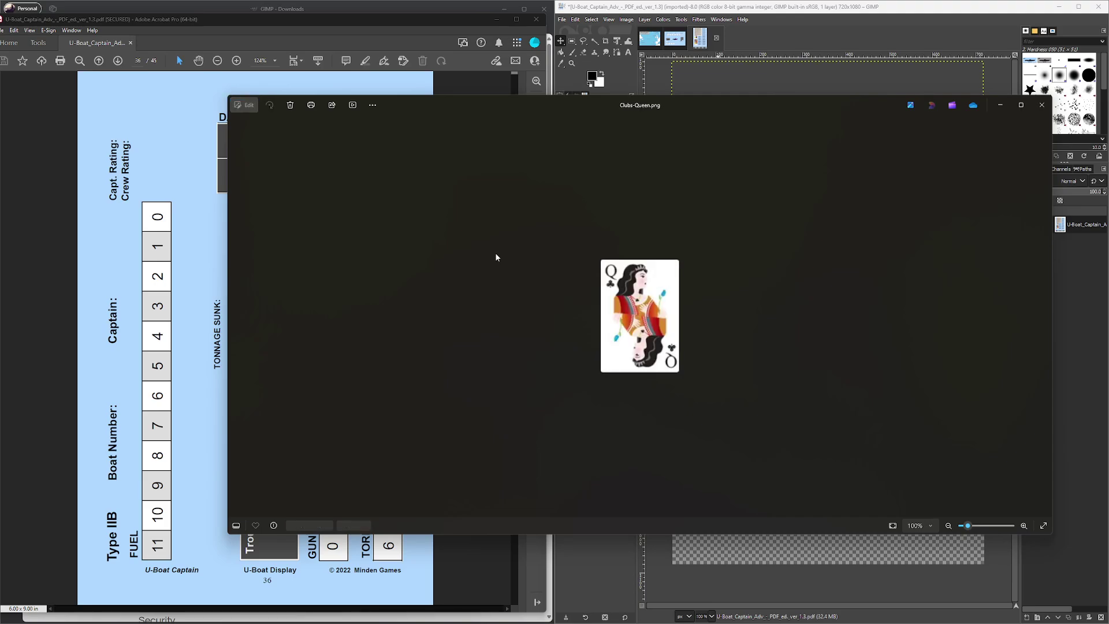
{"action": "left_click", "coordinate": [1043, 112]}
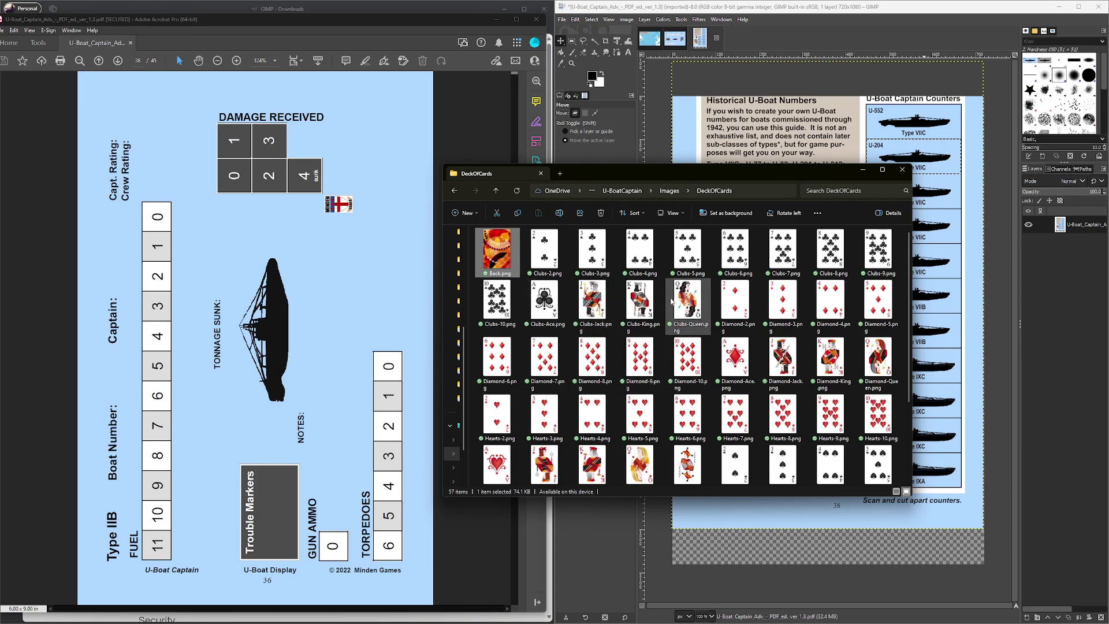
- Open the Axis folder in the __WaW96-KriegsmarineForceZ Images folder, show it as large icons, and look through the counter images
{"action": "left_click", "coordinate": [669, 191]}
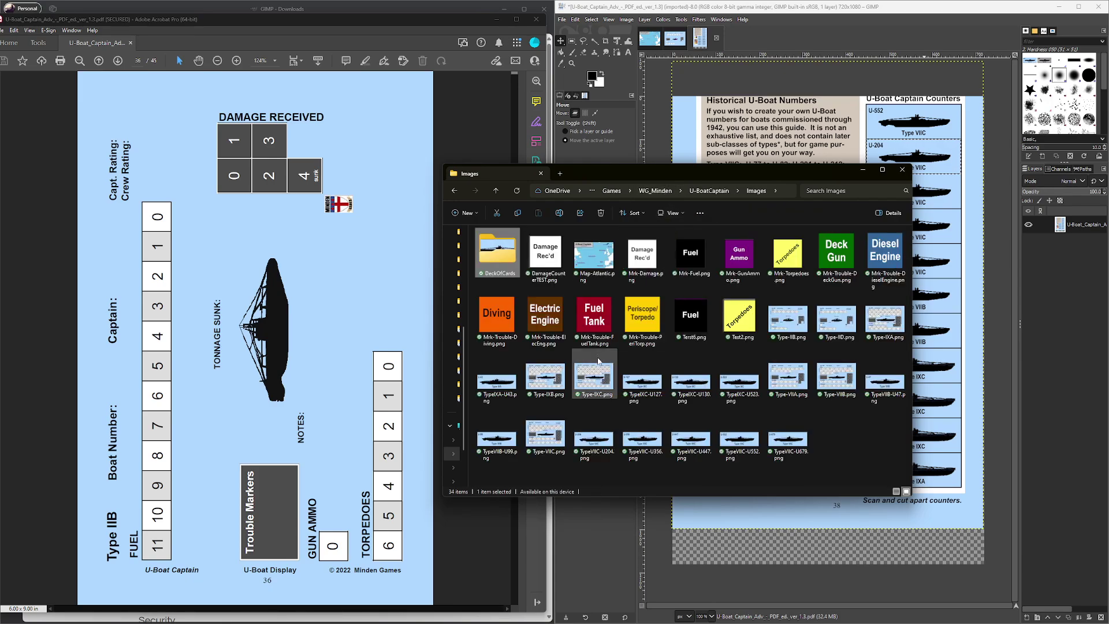
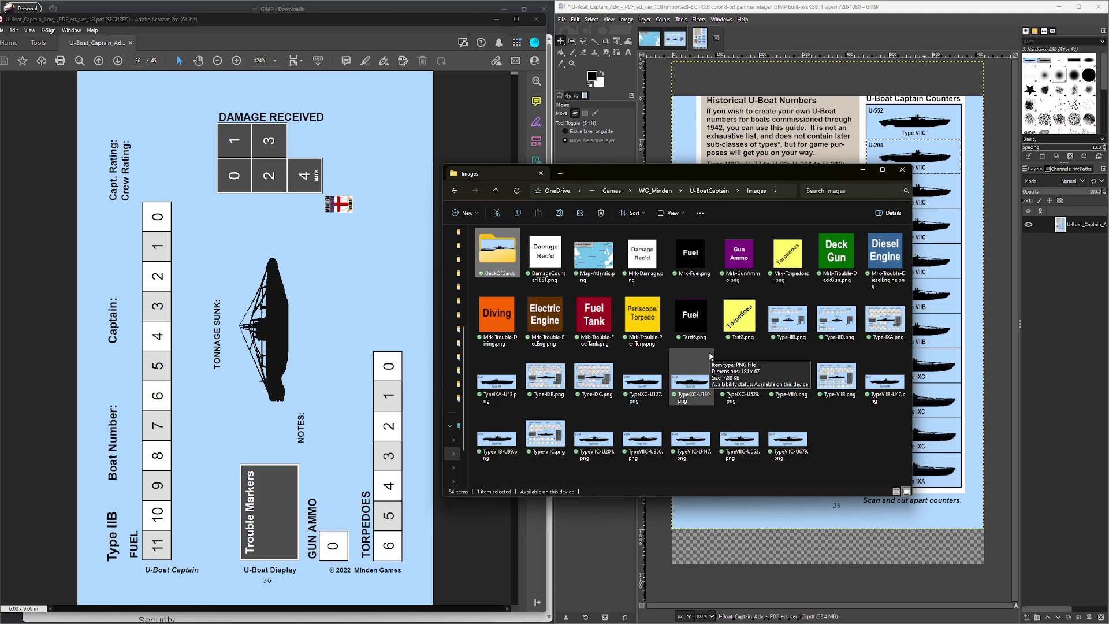
{"action": "key", "text": "alt+Left"}
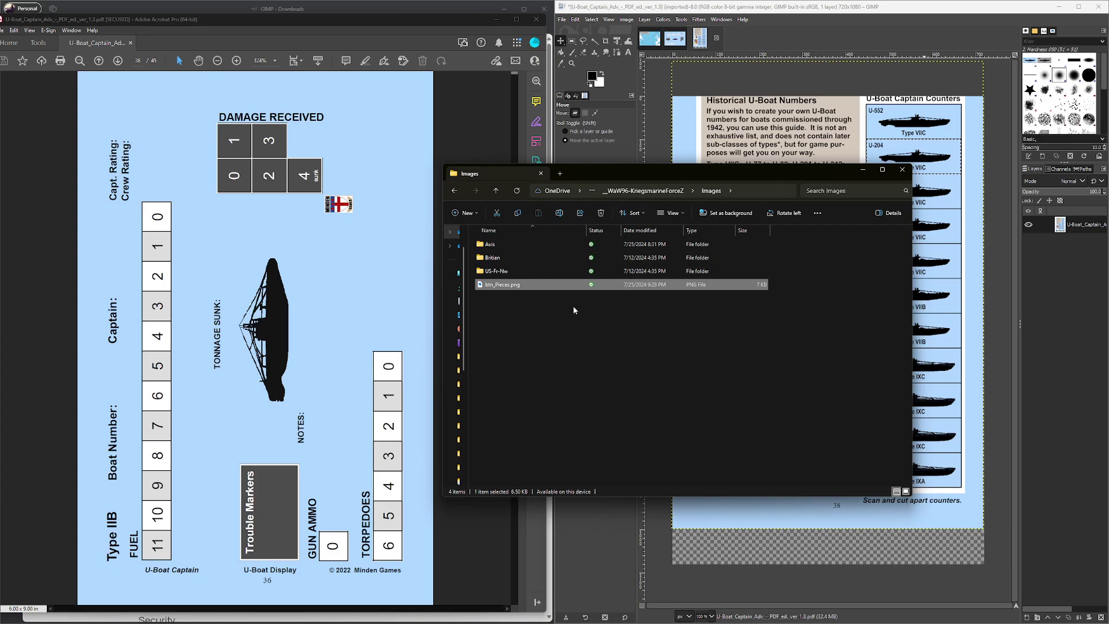
{"action": "double_click", "coordinate": [496, 245]}
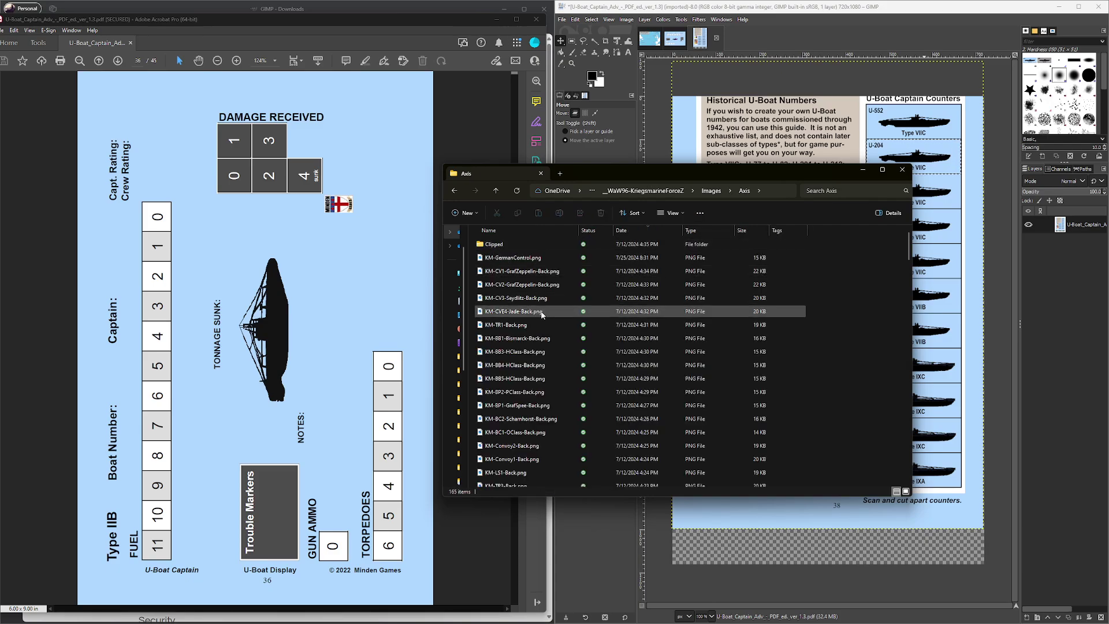
{"action": "left_click", "coordinate": [665, 213]}
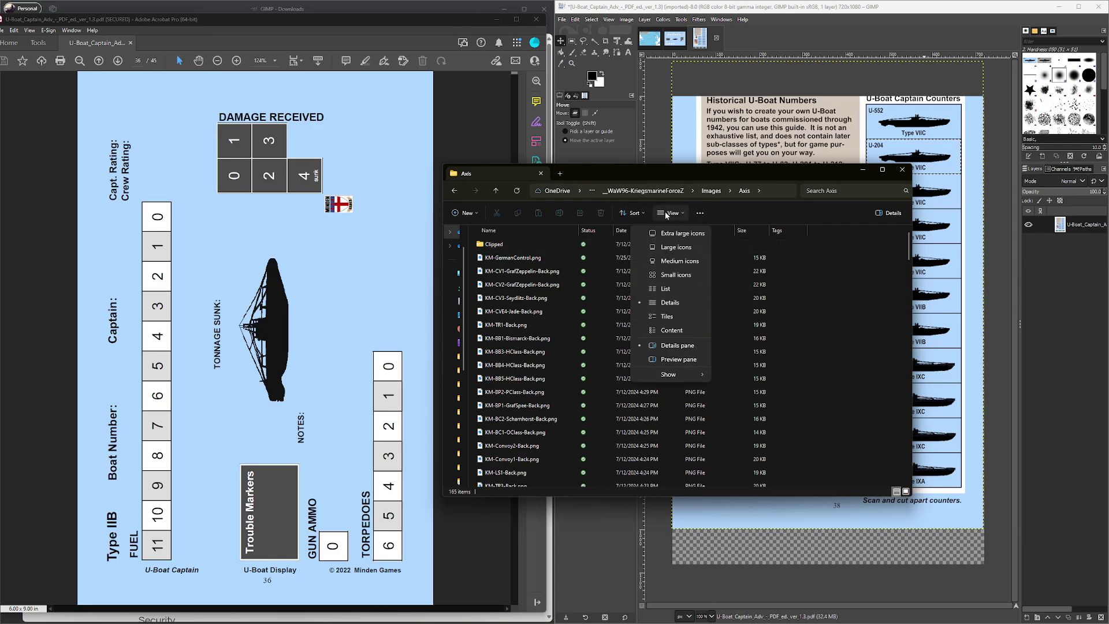
{"action": "left_click", "coordinate": [667, 248]}
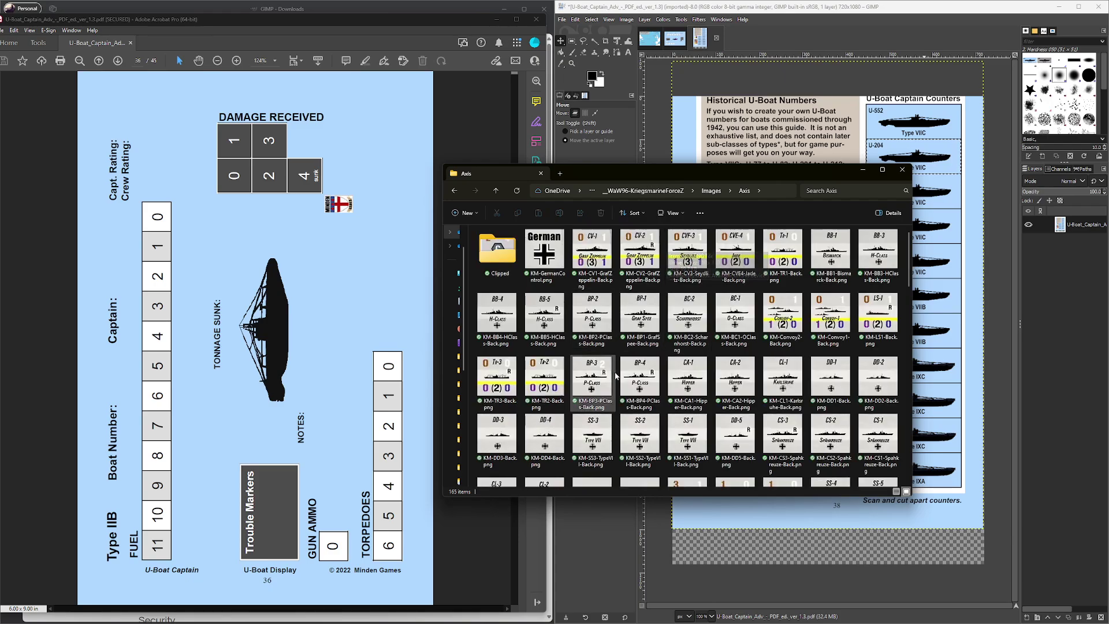
{"action": "scroll", "coordinate": [617, 381], "scroll_direction": "down", "scroll_amount": 10}
{"action": "scroll", "coordinate": [618, 398], "scroll_direction": "up", "scroll_amount": 3}
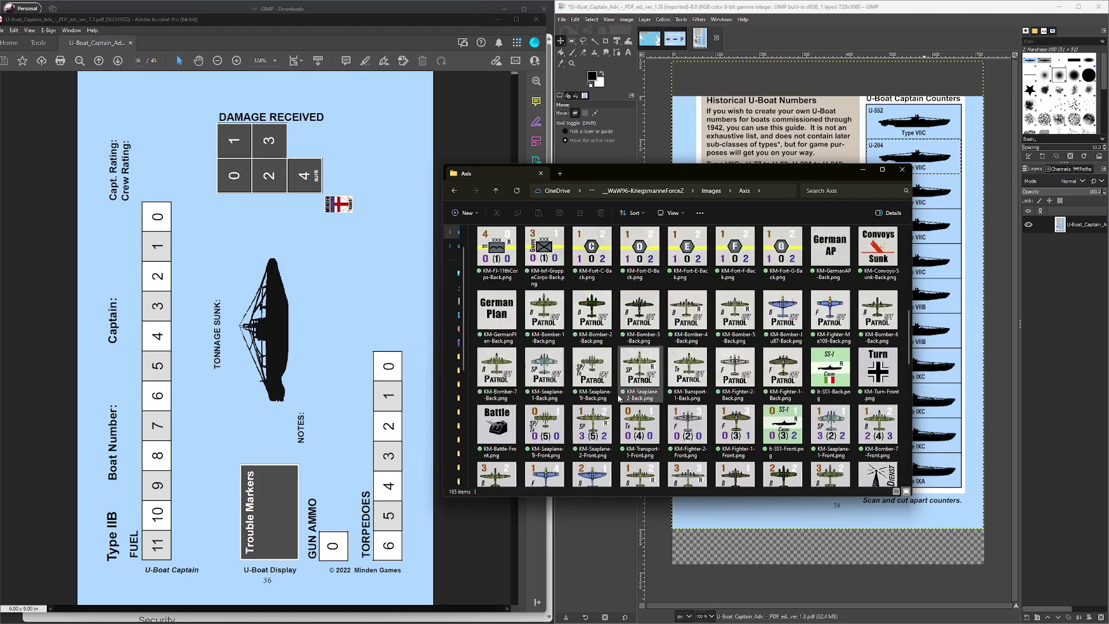
{"action": "scroll", "coordinate": [618, 398], "scroll_direction": "up", "scroll_amount": 3}
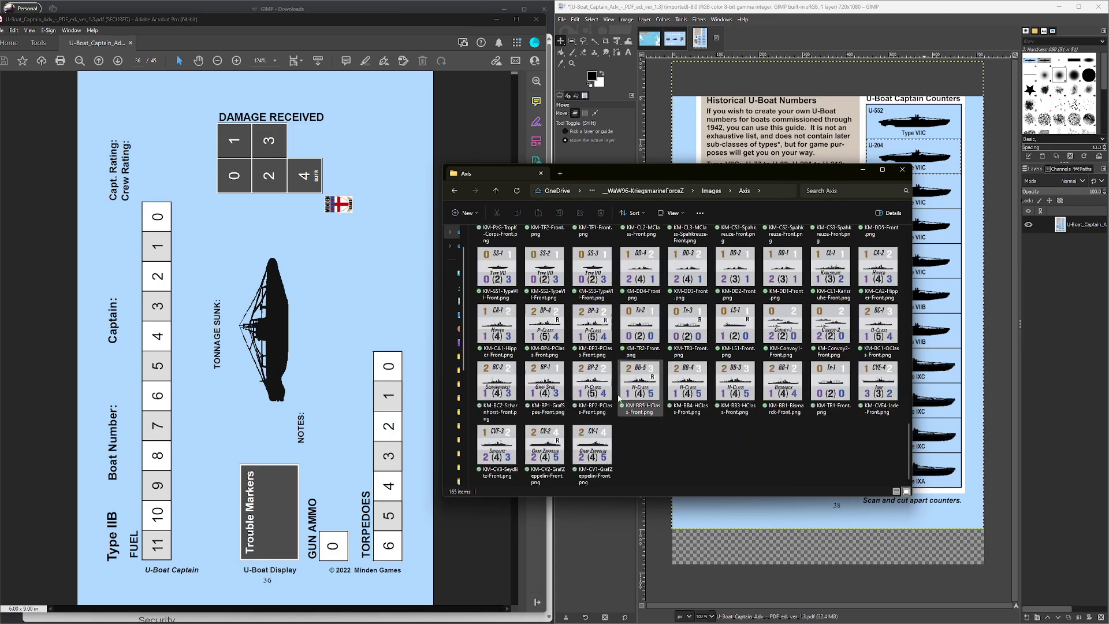
{"action": "scroll", "coordinate": [617, 398], "scroll_direction": "up", "scroll_amount": 3}
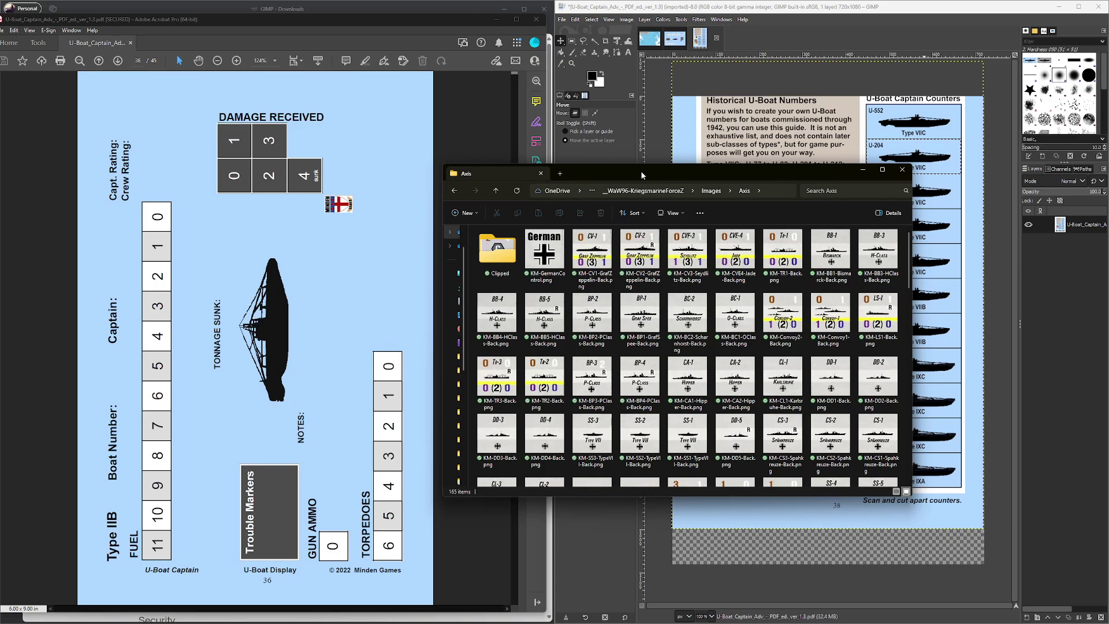
- Get the File Explorer and Acrobat windows out of the way and switch to GIMP
{"action": "left_click_drag", "start_coordinate": [640, 171], "coordinate": [757, 164]}
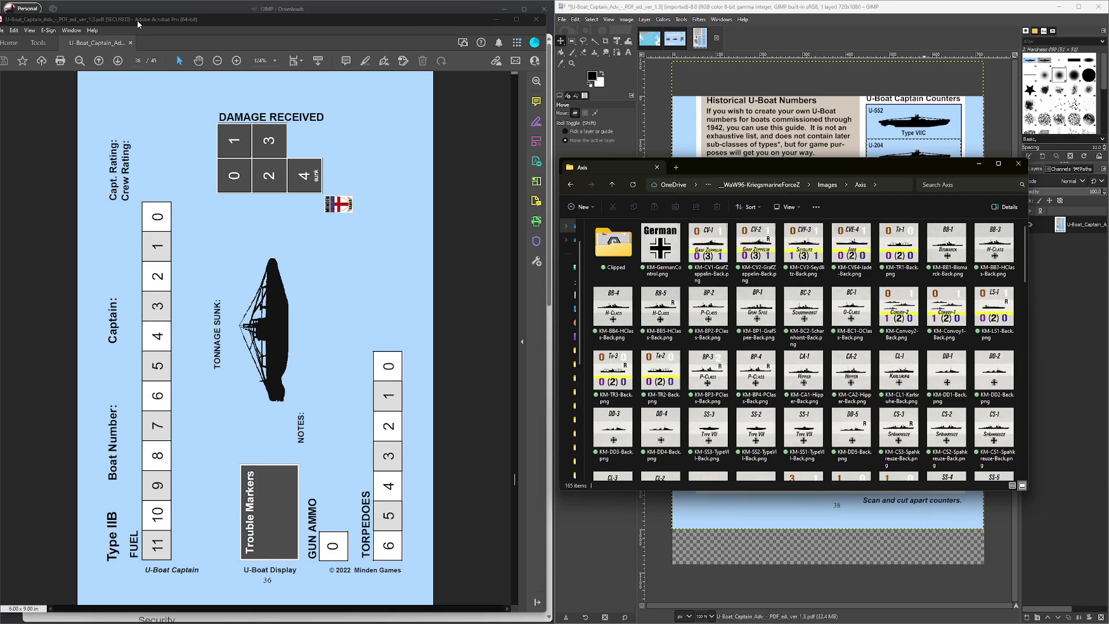
{"action": "left_click_drag", "start_coordinate": [139, 23], "coordinate": [179, 28]}
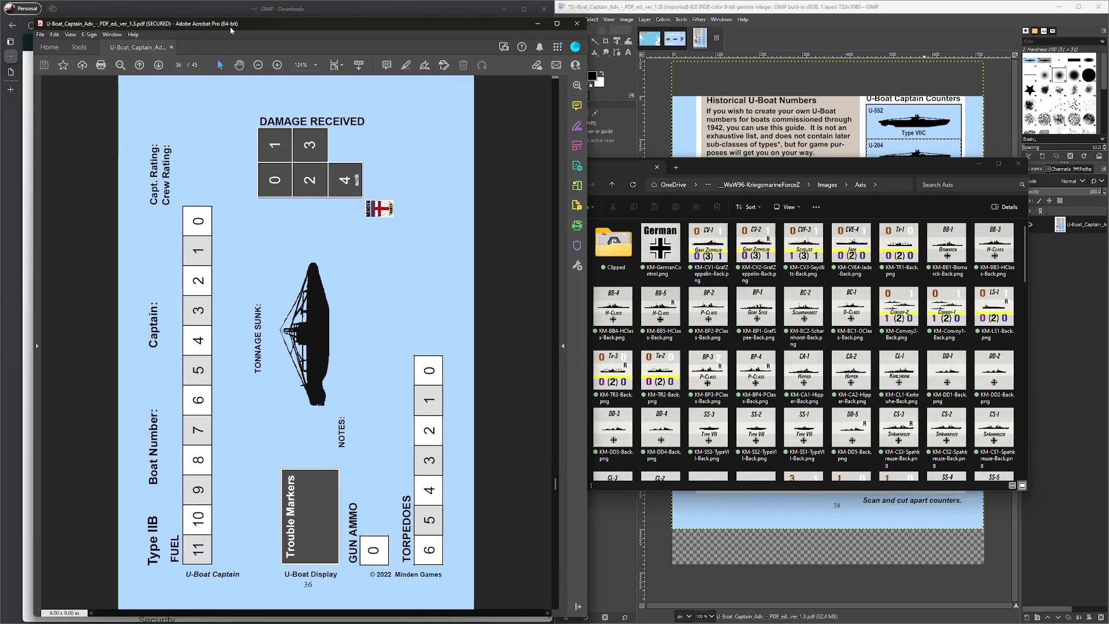
{"action": "left_click", "coordinate": [294, 10]}
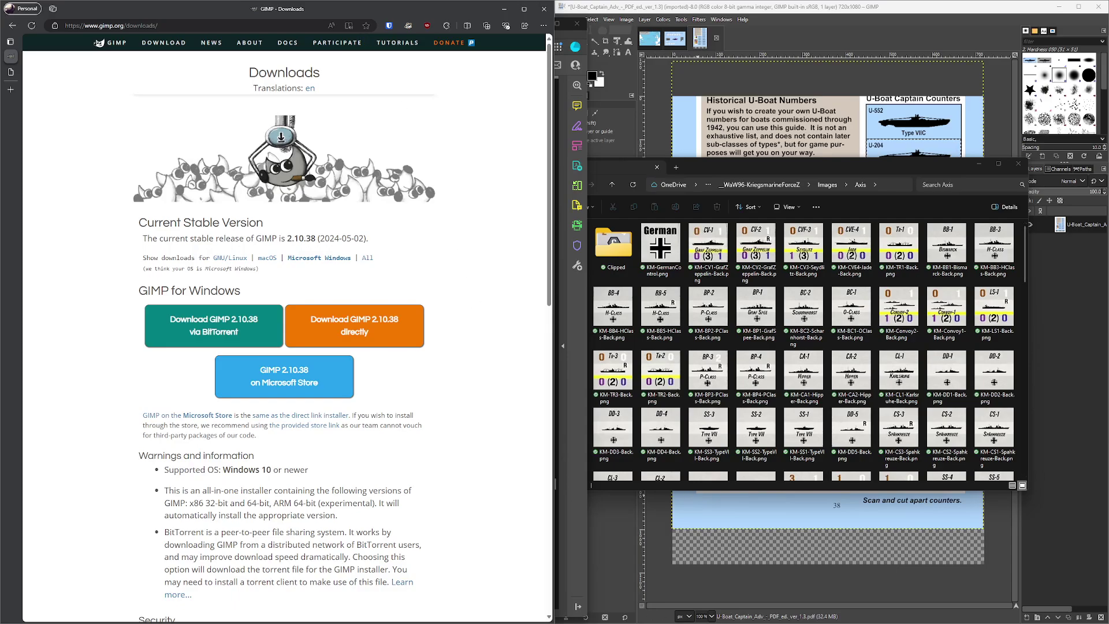
{"action": "key", "text": "alt+Tab"}
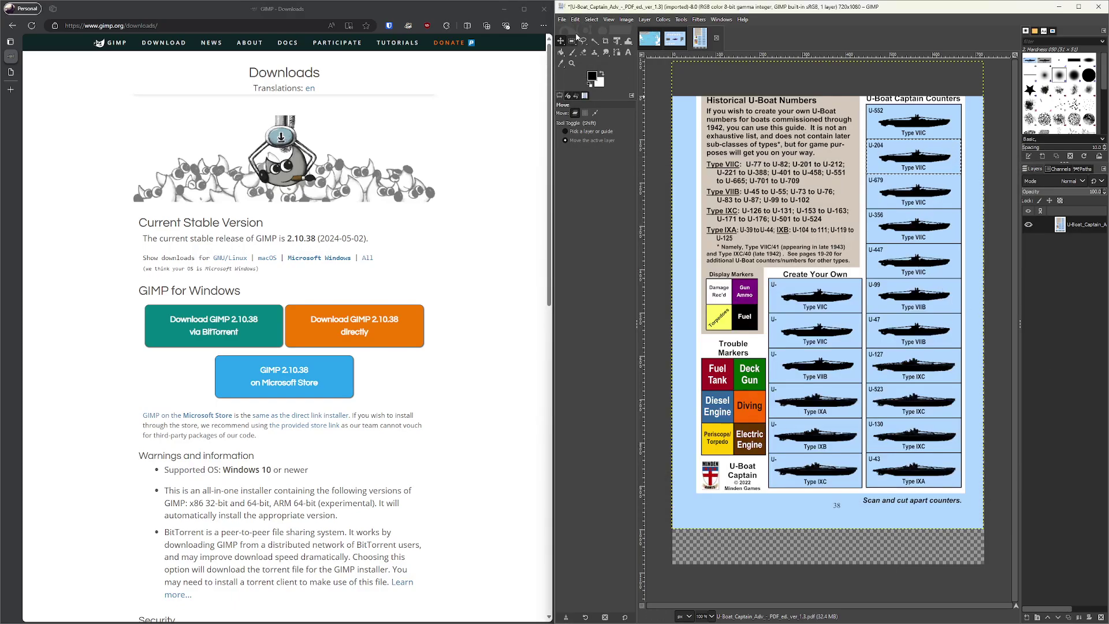
- Start Batch Image Manipulation and add all images from the U-BoatCaptain Images folder as input files
{"action": "left_click", "coordinate": [561, 21]}
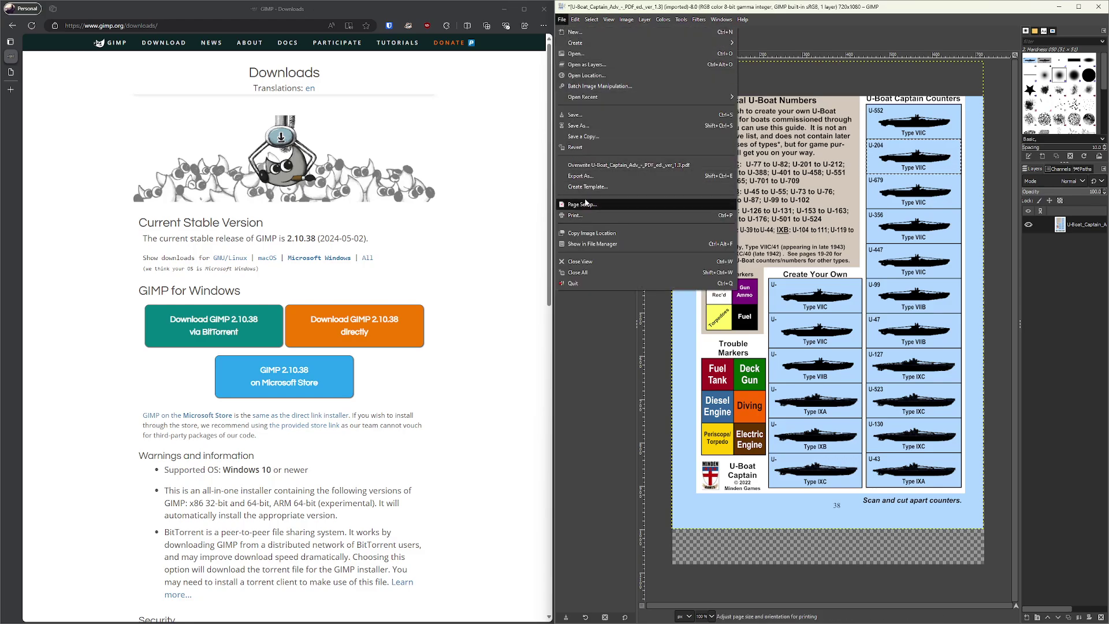
{"action": "left_click", "coordinate": [583, 88]}
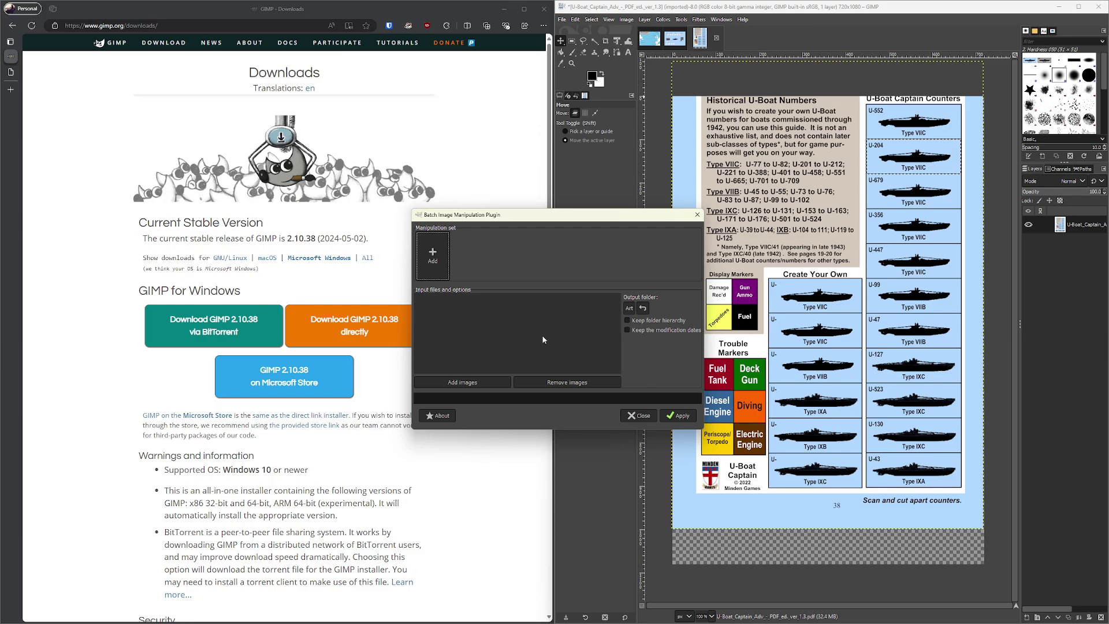
{"action": "left_click", "coordinate": [458, 383]}
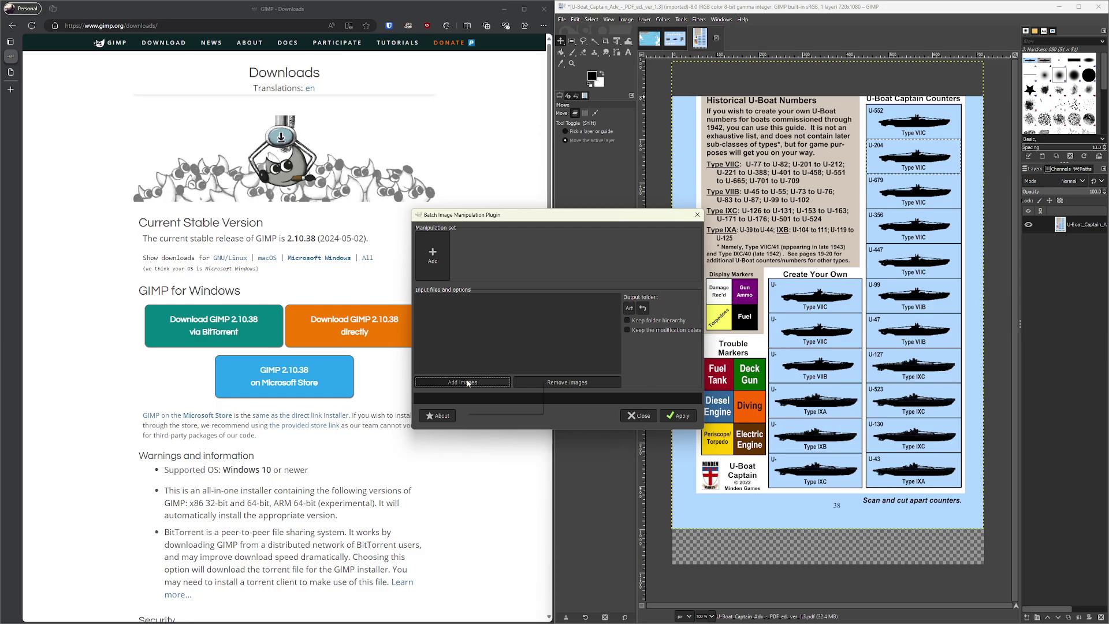
{"action": "left_click", "coordinate": [486, 398]}
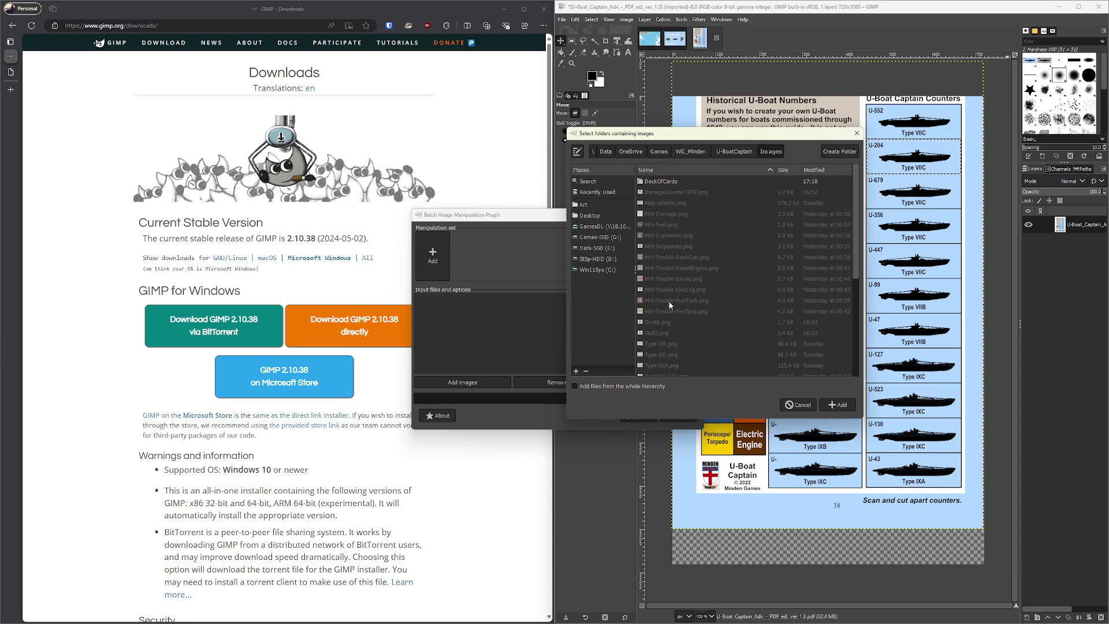
{"action": "left_click", "coordinate": [837, 405]}
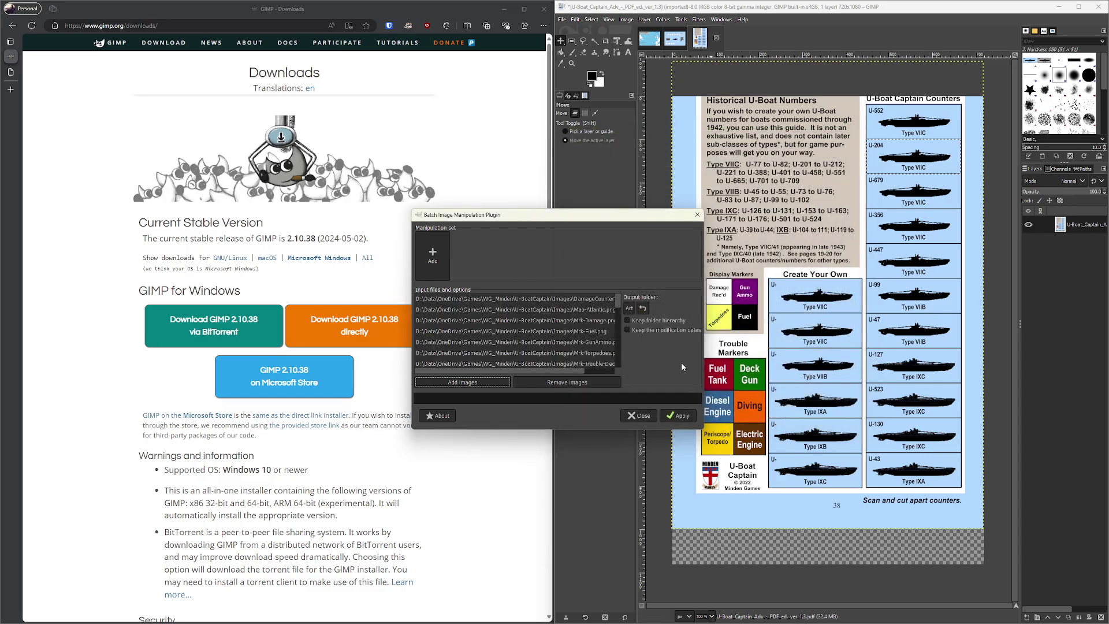
- Set the batch output folder to Clipped inside U-BoatCaptain's Images folder and check the list of input files
{"action": "left_click", "coordinate": [629, 308]}
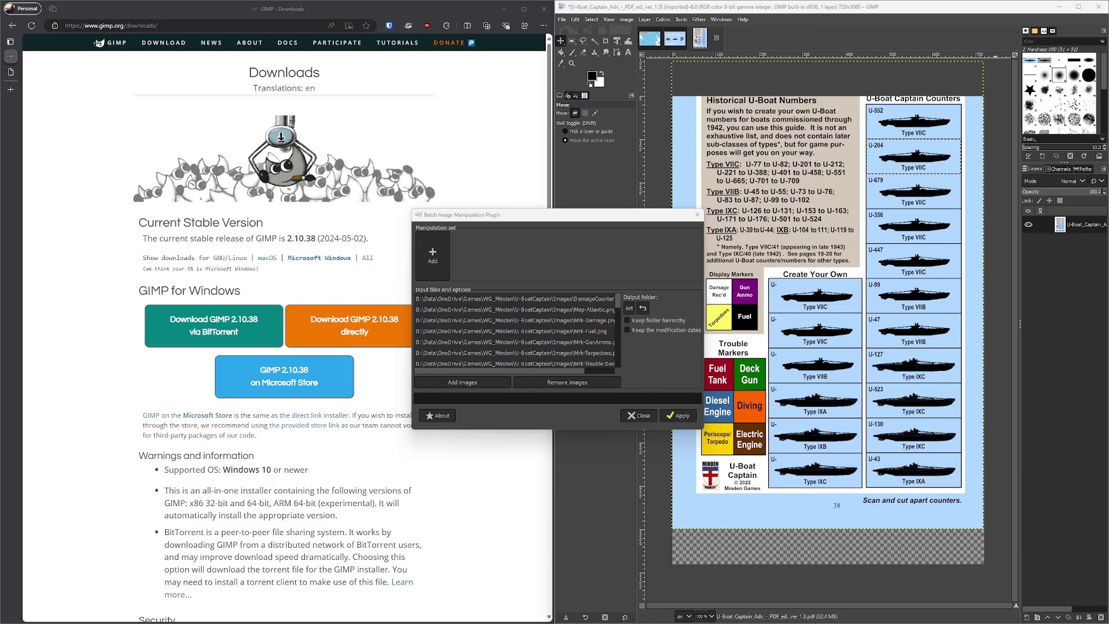
{"action": "left_click", "coordinate": [629, 308]}
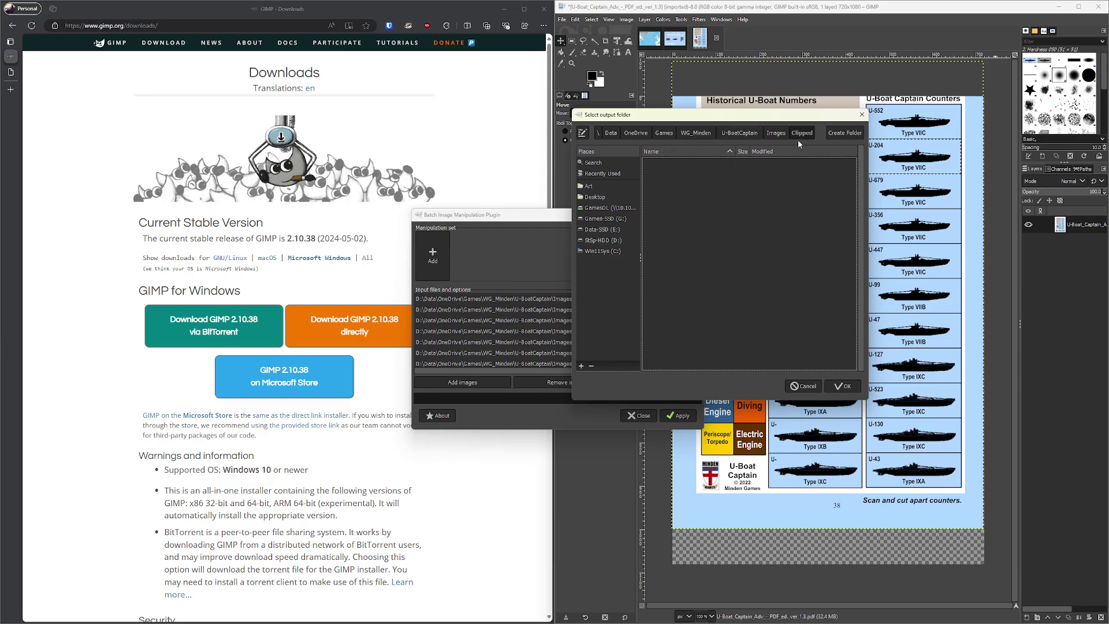
{"action": "left_click", "coordinate": [843, 386]}
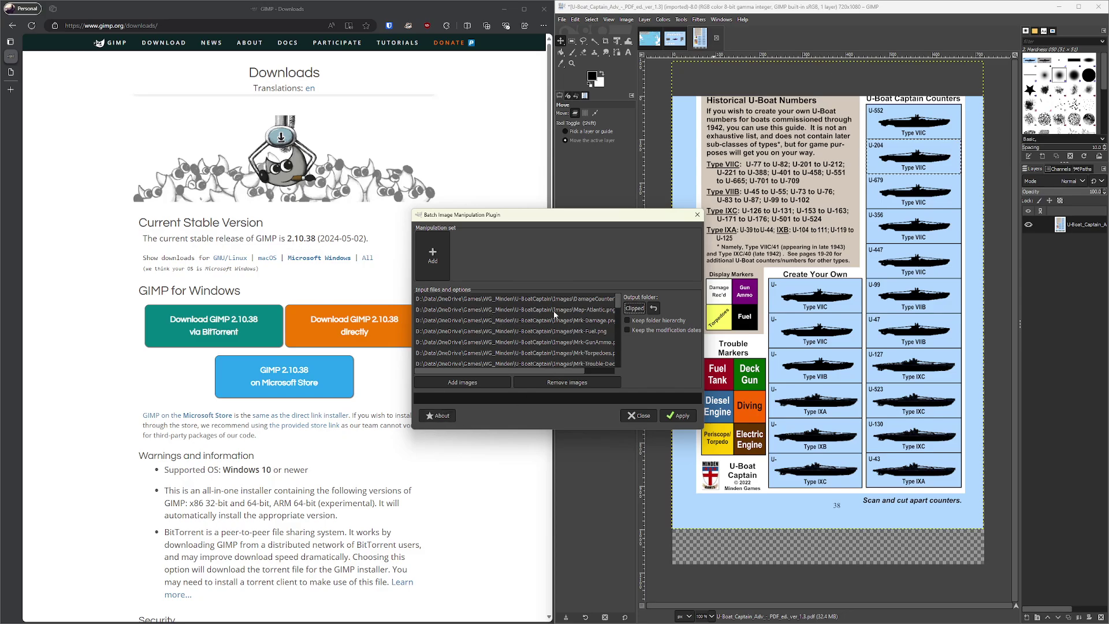
{"action": "scroll", "coordinate": [554, 314], "scroll_direction": "down", "scroll_amount": 10}
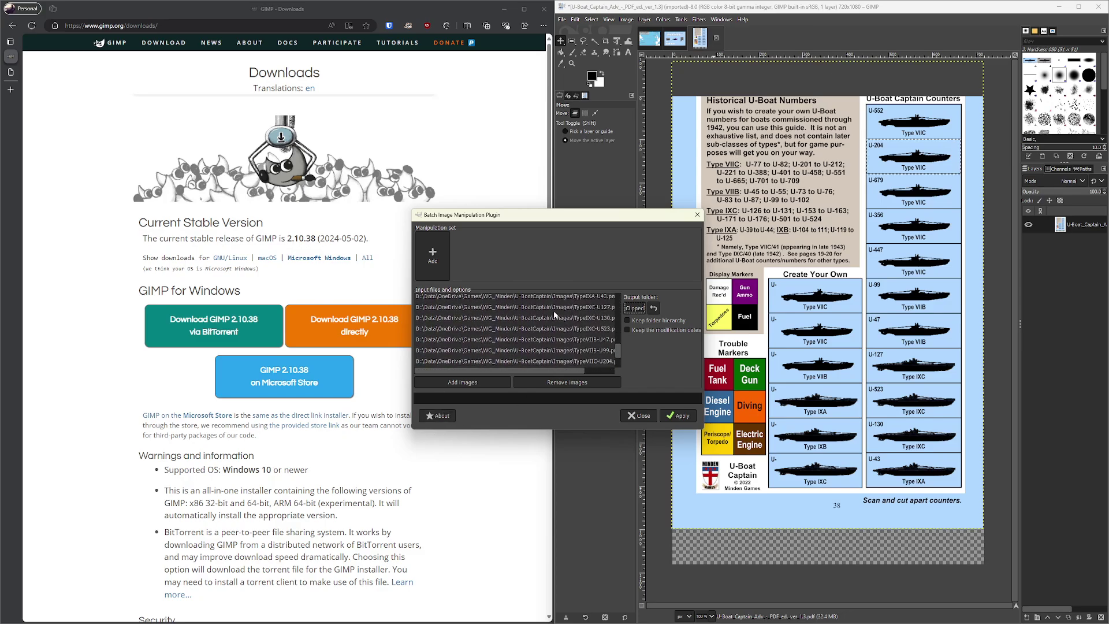
{"action": "scroll", "coordinate": [554, 314], "scroll_direction": "up", "scroll_amount": 5}
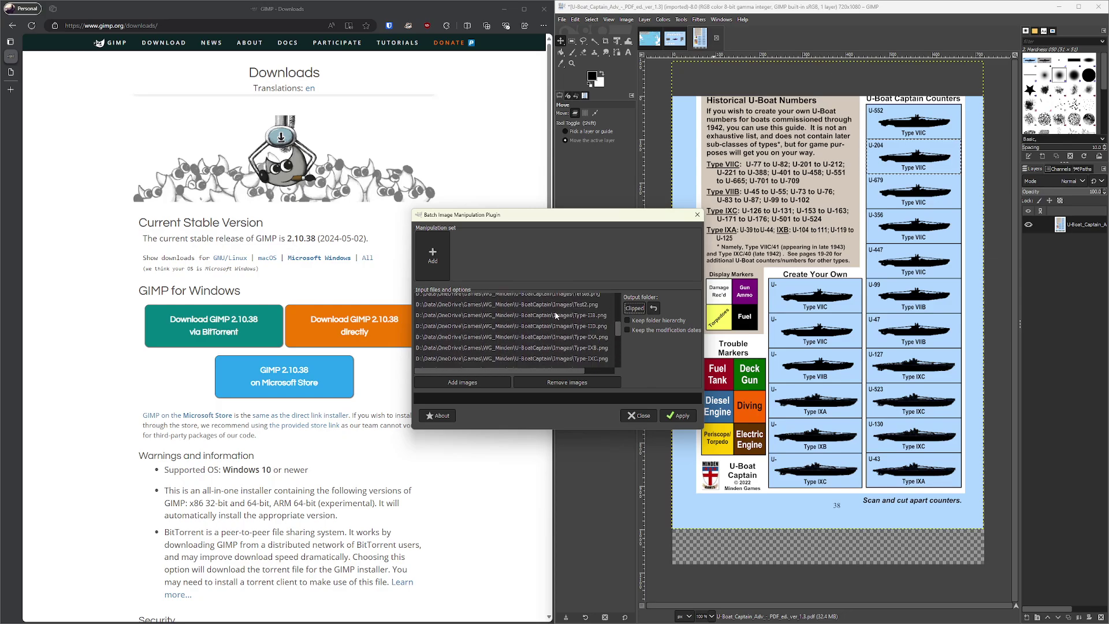
{"action": "scroll", "coordinate": [555, 315], "scroll_direction": "up", "scroll_amount": 5}
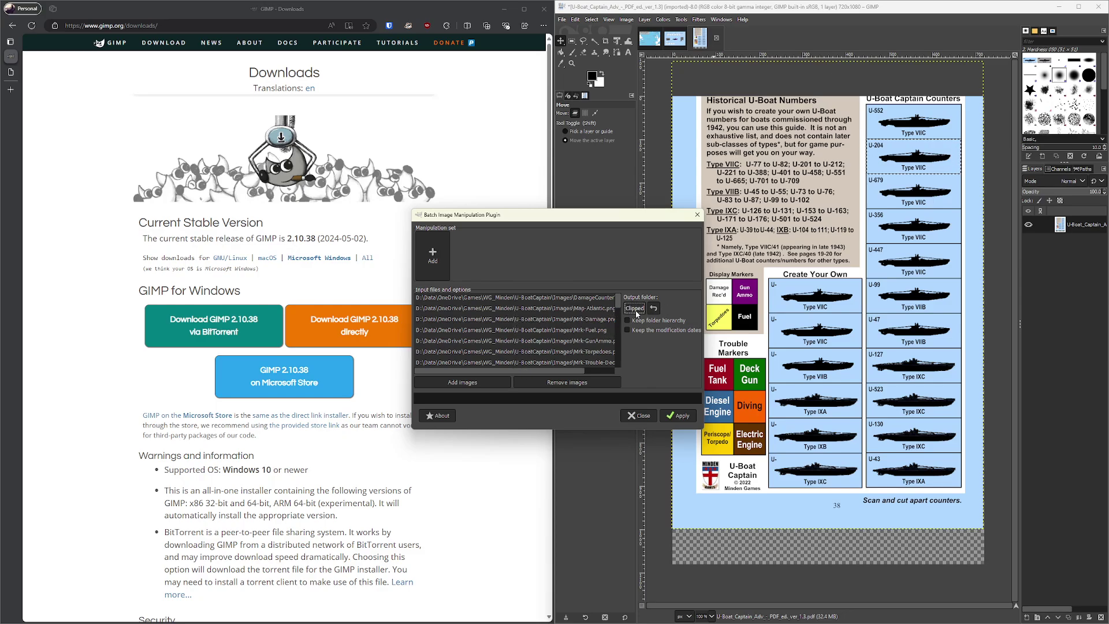
- Add the GIMP procedure script-fu-add-bevel to the manipulation set with a thickness of 5
{"action": "left_click", "coordinate": [430, 257]}
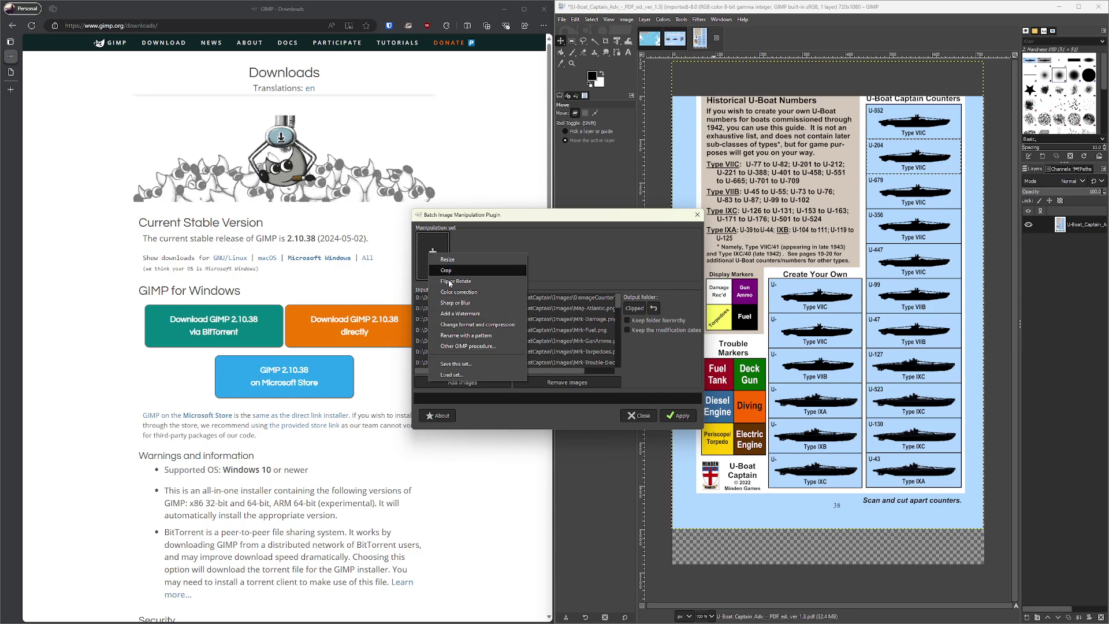
{"action": "left_click", "coordinate": [473, 345]}
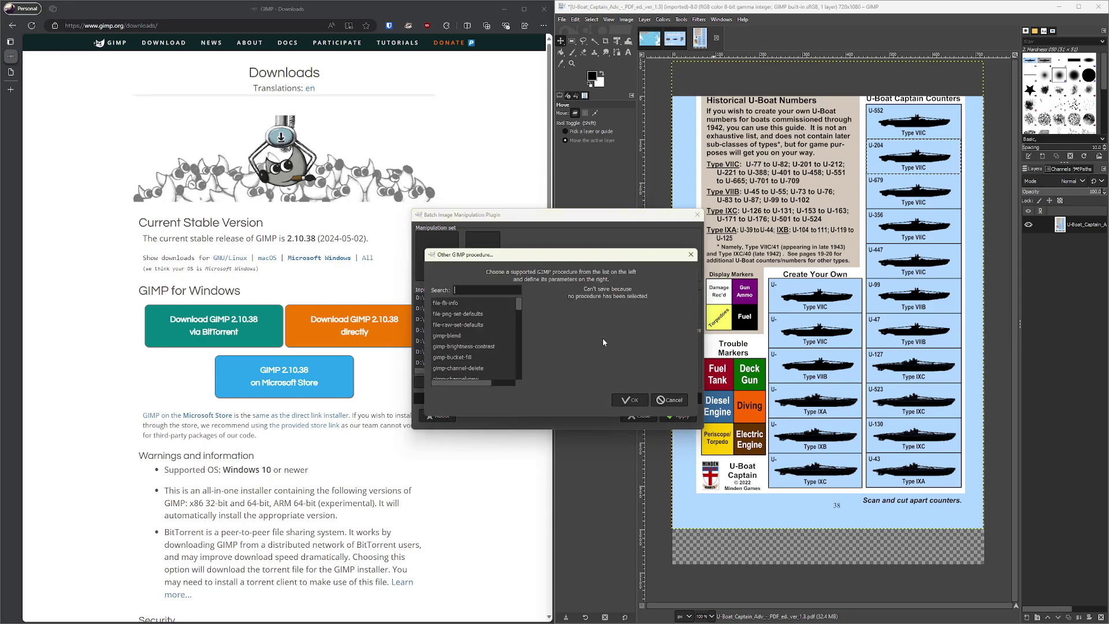
{"action": "type", "text": "bevel"}
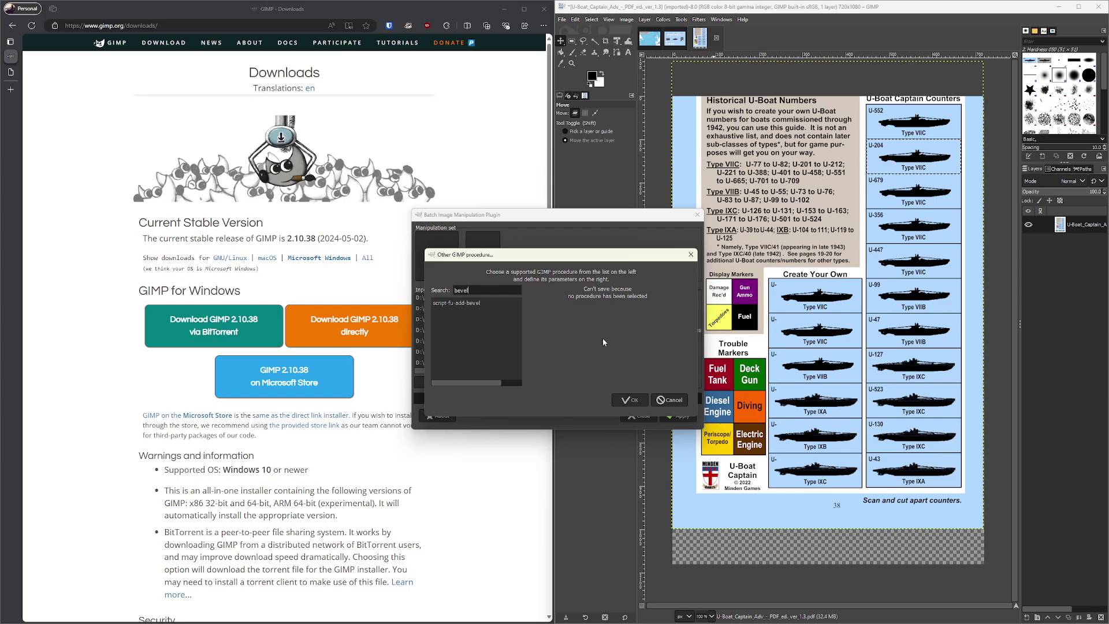
{"action": "left_click", "coordinate": [471, 304]}
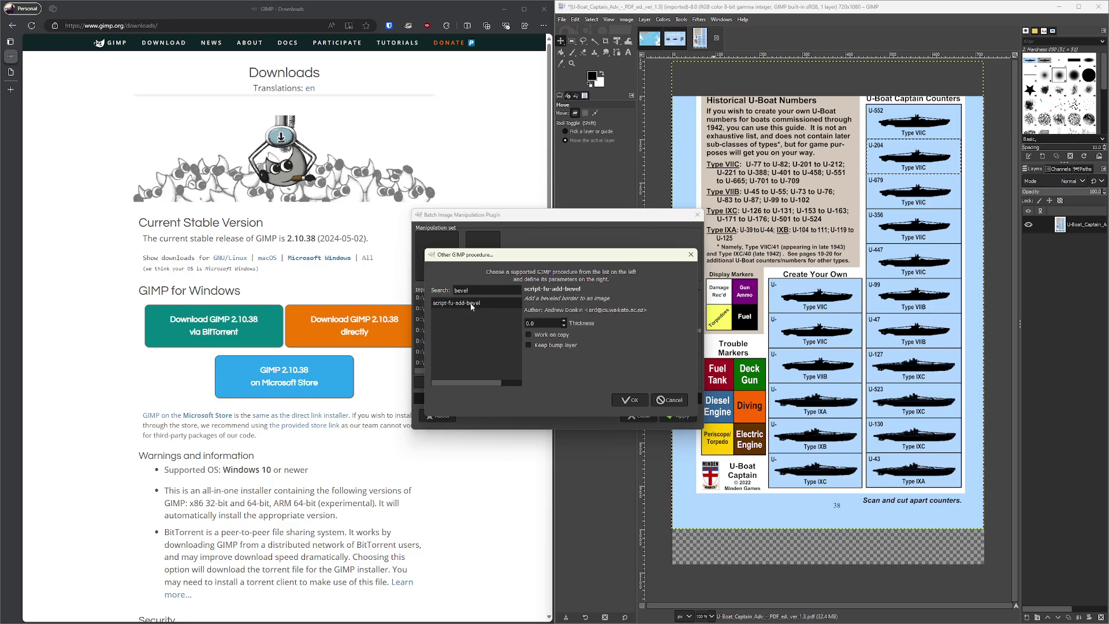
{"action": "left_click_drag", "start_coordinate": [537, 324], "coordinate": [510, 323]}
{"action": "left_click", "coordinate": [630, 401]}
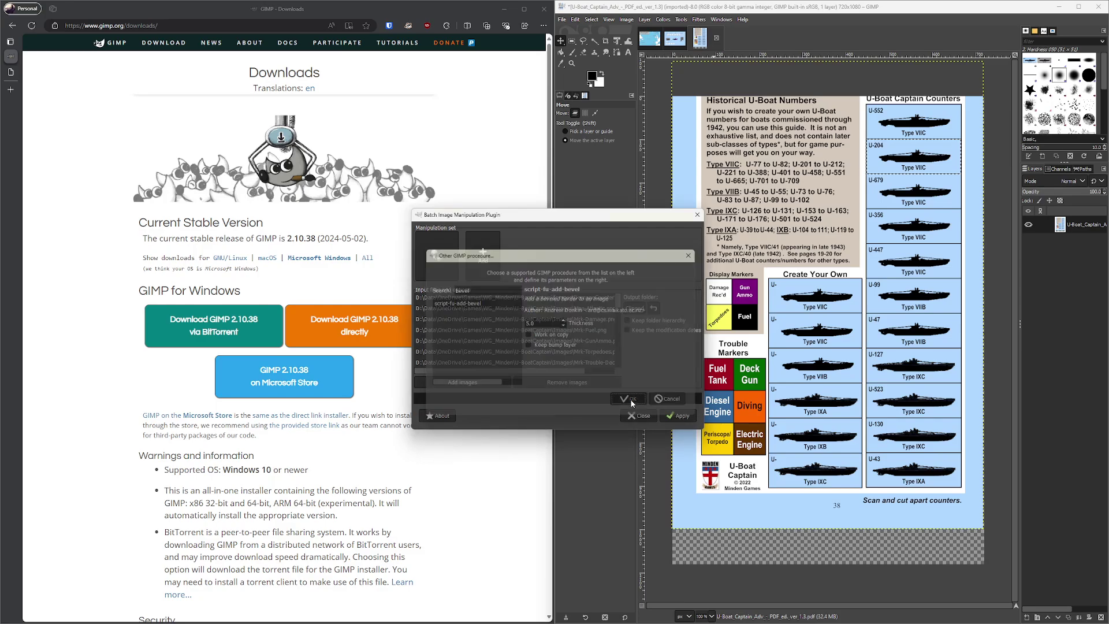
- Add the GIMP procedure script-fu-round-corners to the manipulation set with an edge radius of 10, and adjust its blur radius
{"action": "left_click", "coordinate": [483, 249]}
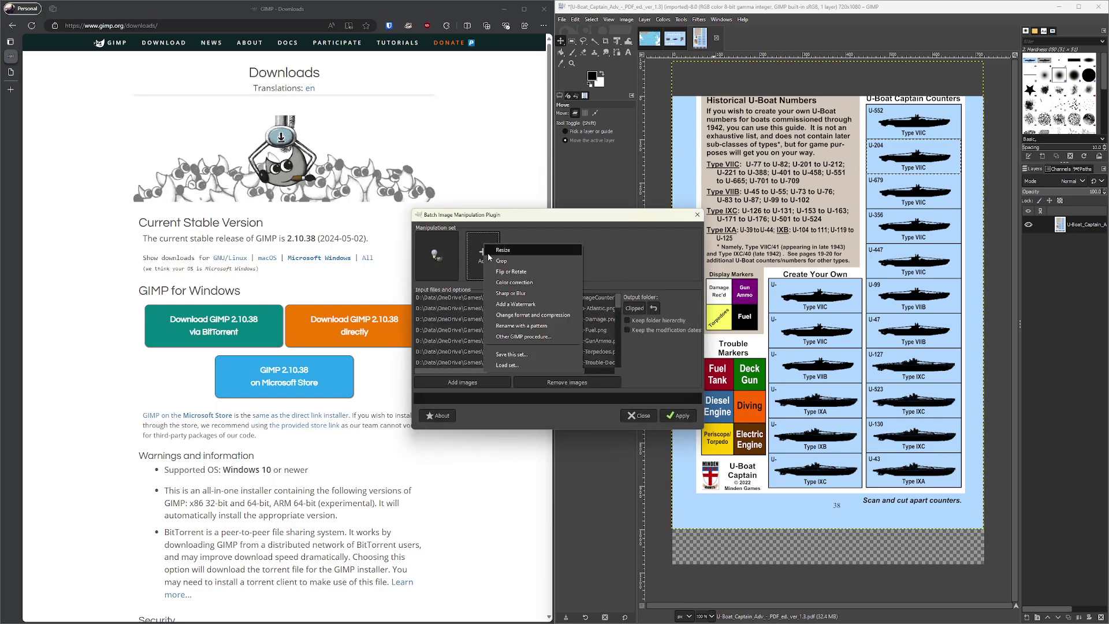
{"action": "left_click", "coordinate": [509, 339]}
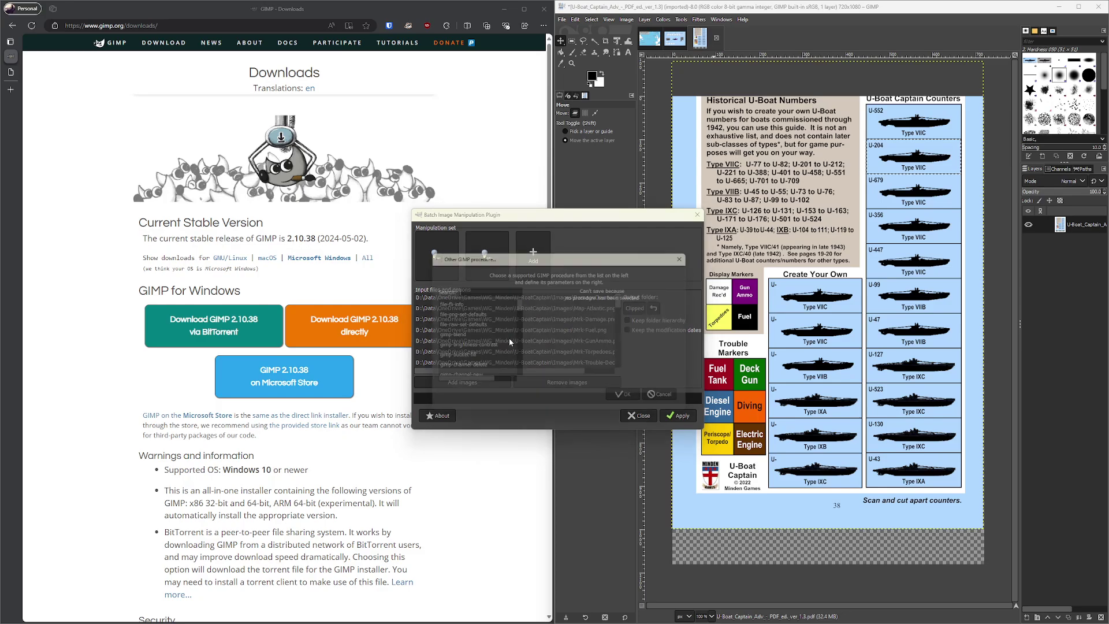
{"action": "type", "text": "corner"}
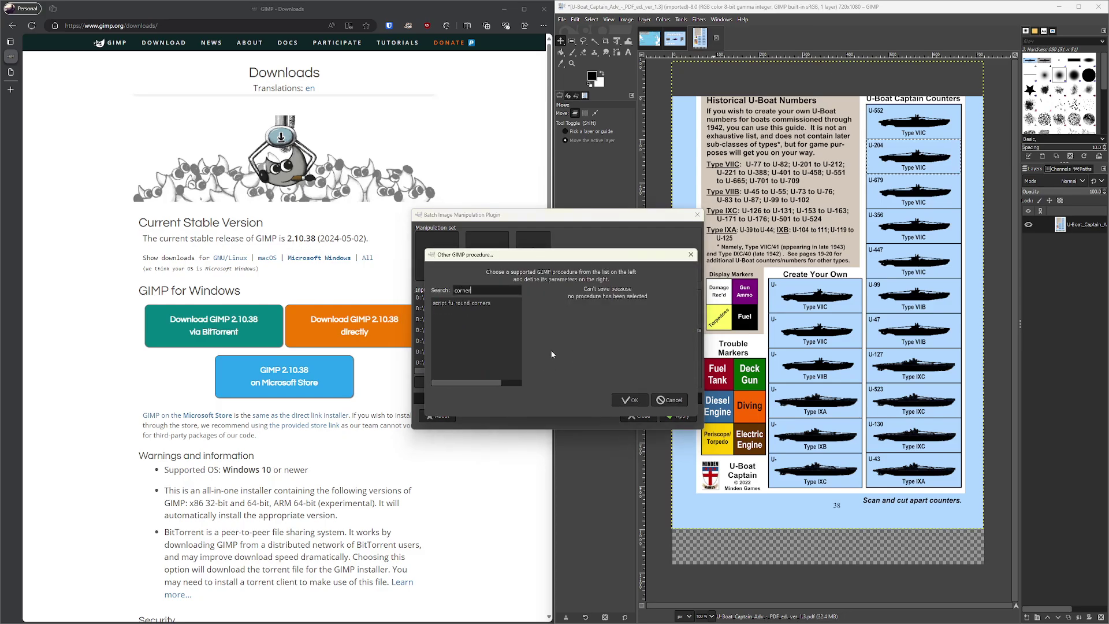
{"action": "left_click", "coordinate": [467, 304]}
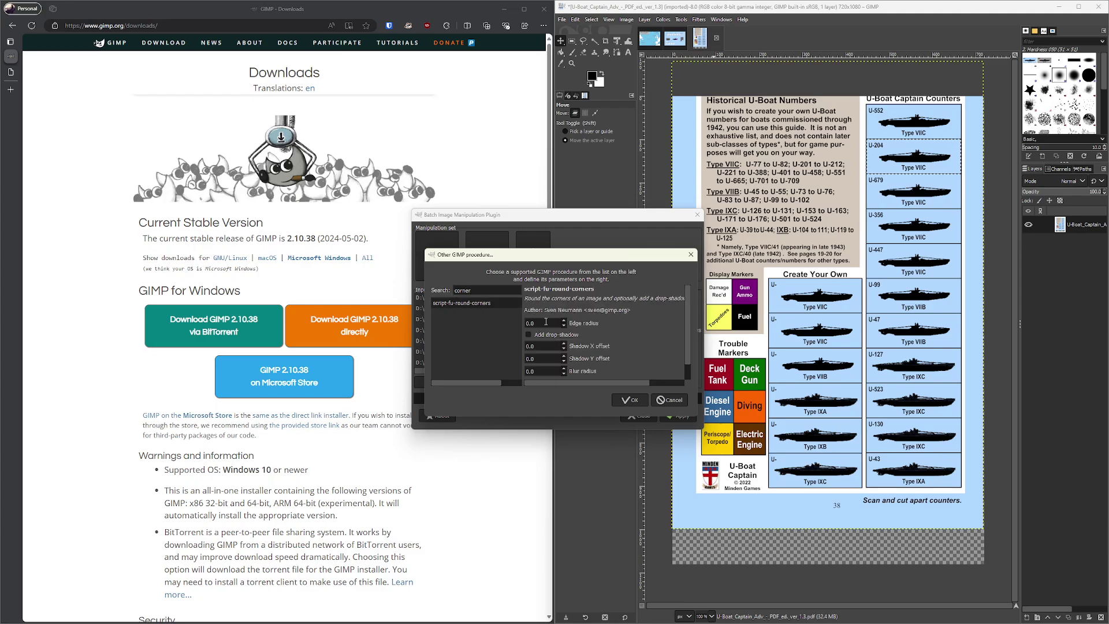
{"action": "left_click_drag", "start_coordinate": [547, 323], "coordinate": [504, 329]}
{"action": "scroll", "coordinate": [688, 335], "scroll_direction": "down", "scroll_amount": 1}
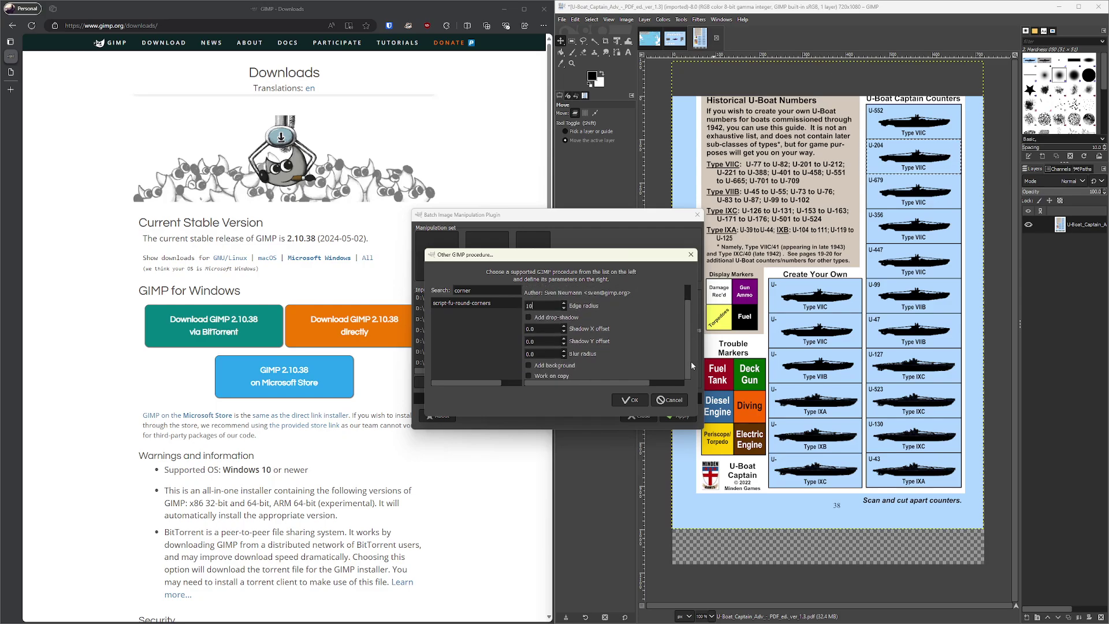
{"action": "left_click", "coordinate": [546, 354]}
{"action": "left_click_drag", "start_coordinate": [546, 354], "coordinate": [504, 356]}
{"action": "left_click", "coordinate": [628, 399]}
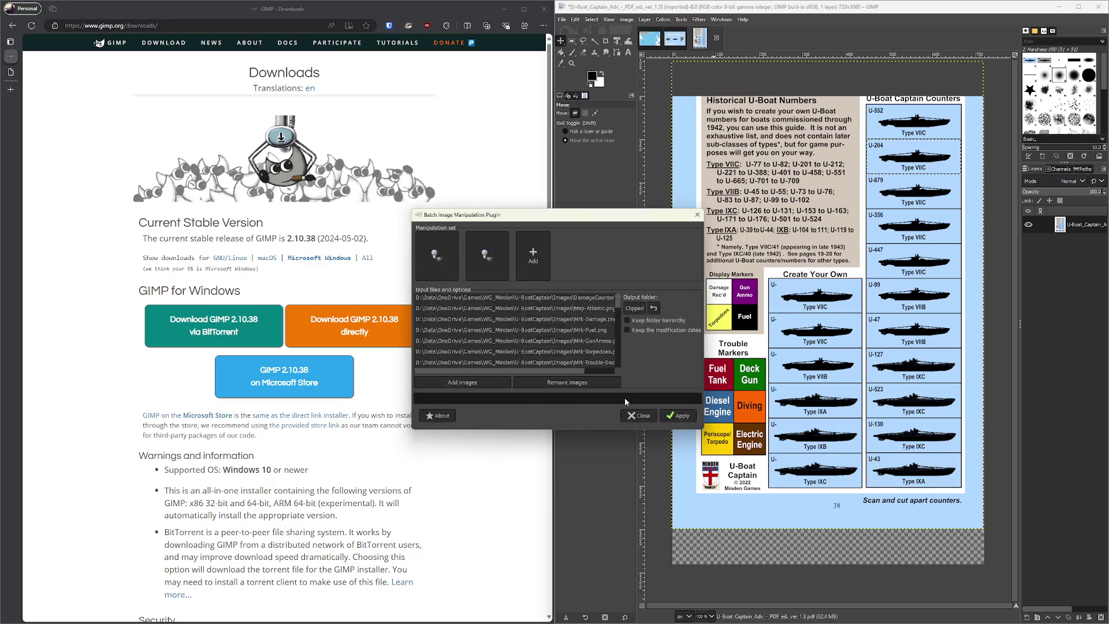
- Run the batch bevel and round-corner manipulations on all the input images
{"action": "left_click", "coordinate": [678, 416]}
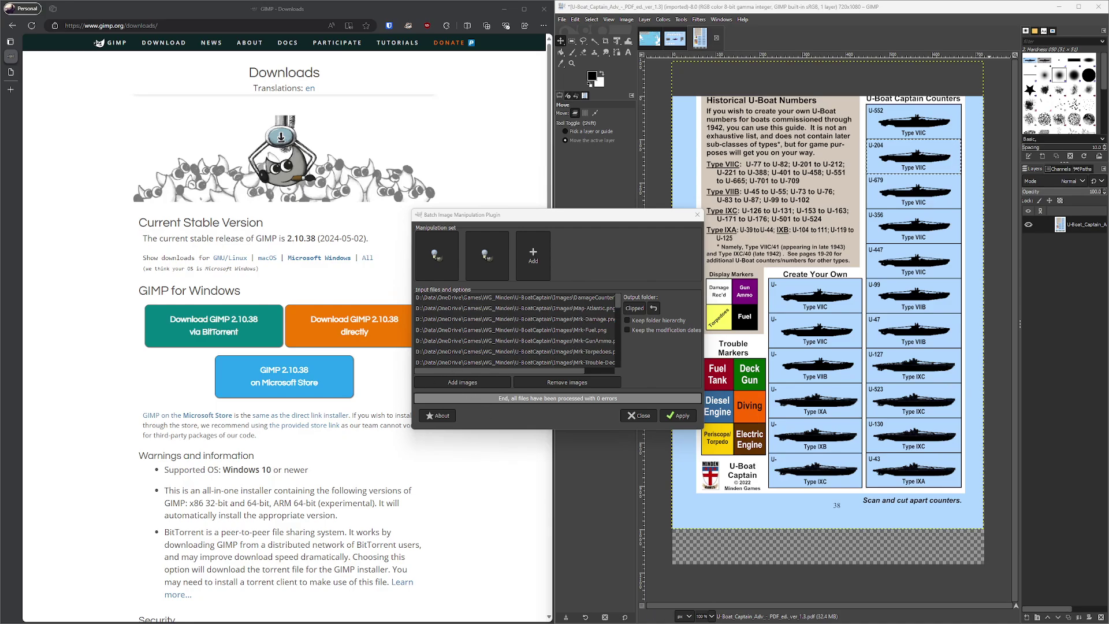
- Examine the finished counters in the Clipped folders of Axis and Britian under _WaW96-KriegsmarineForceZ's Images, and put that folder window away
{"action": "left_click_drag", "start_coordinate": [1106, 141], "coordinate": [350, 199]}
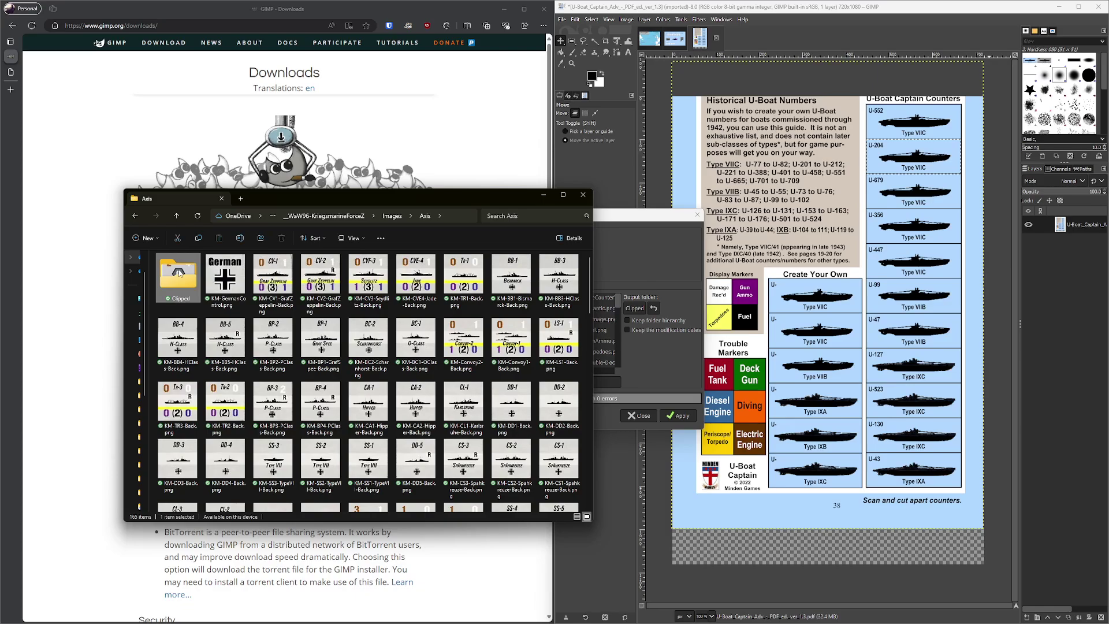
{"action": "double_click", "coordinate": [179, 273]}
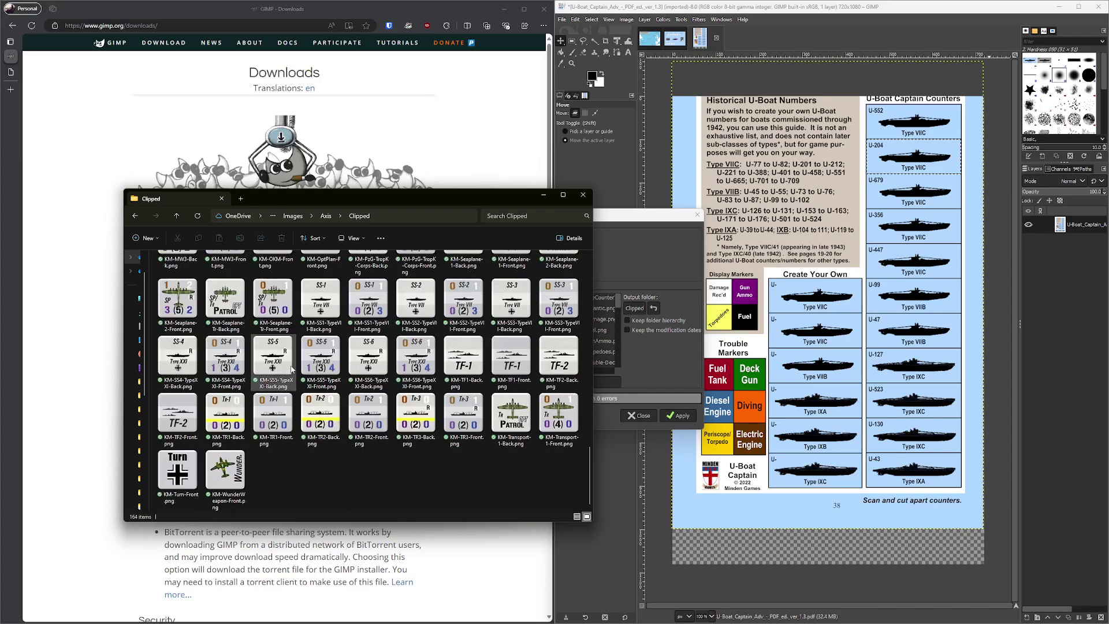
{"action": "left_click", "coordinate": [292, 216]}
{"action": "double_click", "coordinate": [175, 283]}
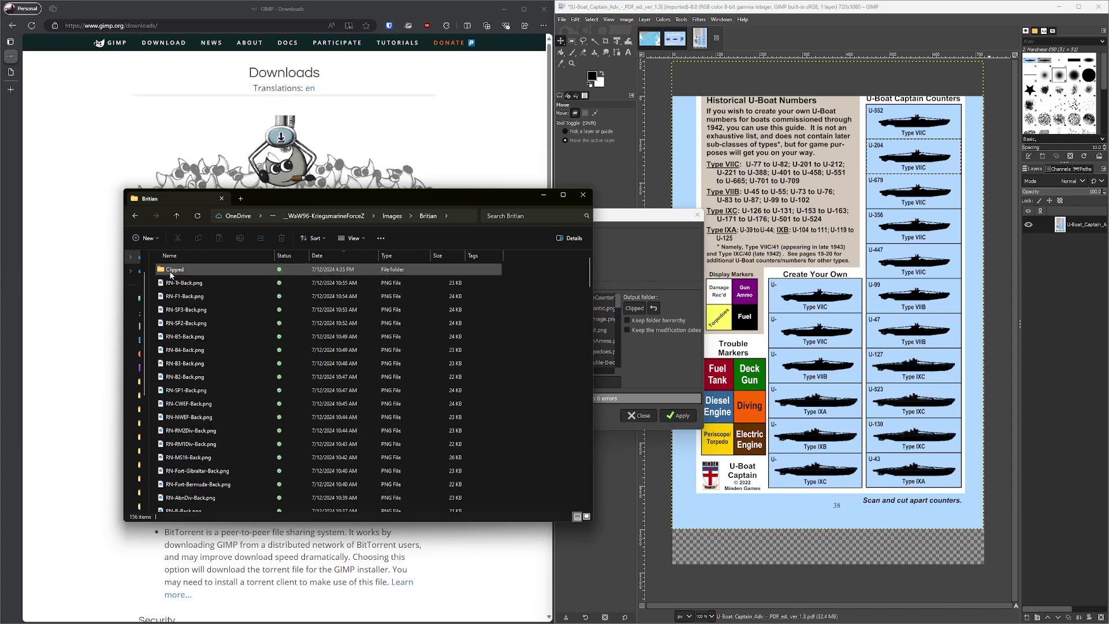
{"action": "double_click", "coordinate": [174, 269]}
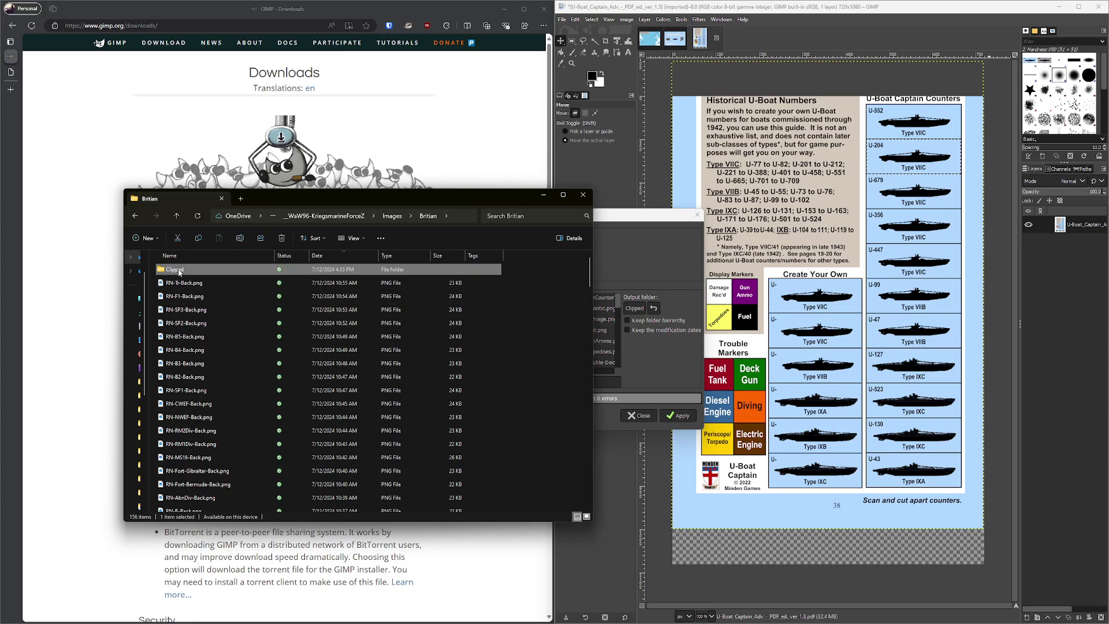
{"action": "scroll", "coordinate": [321, 323], "scroll_direction": "down", "scroll_amount": 5}
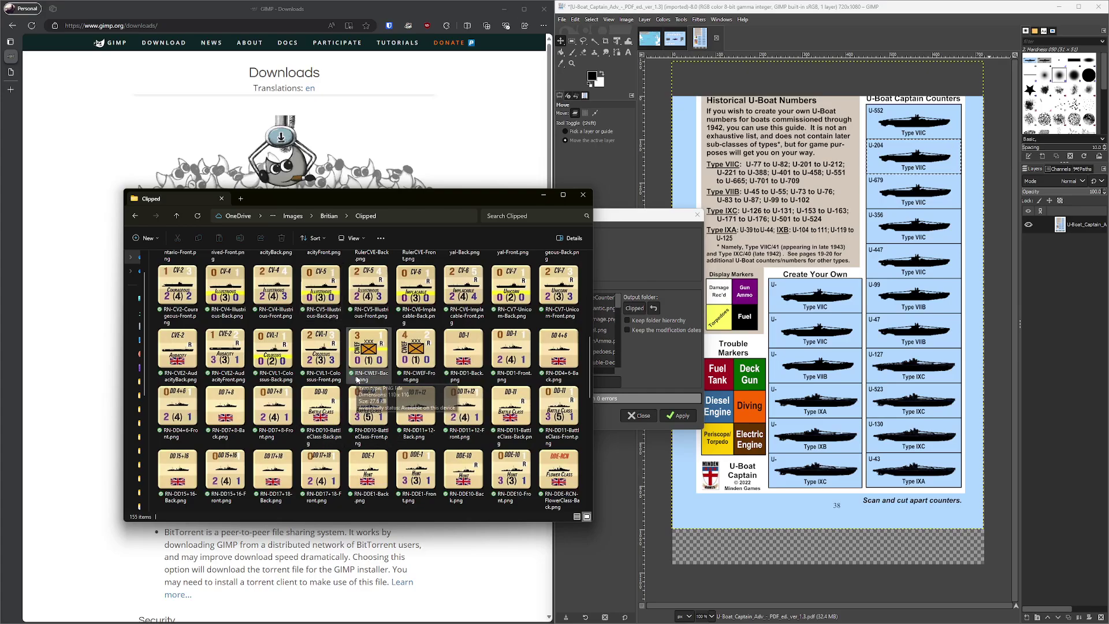
{"action": "left_click", "coordinate": [542, 195]}
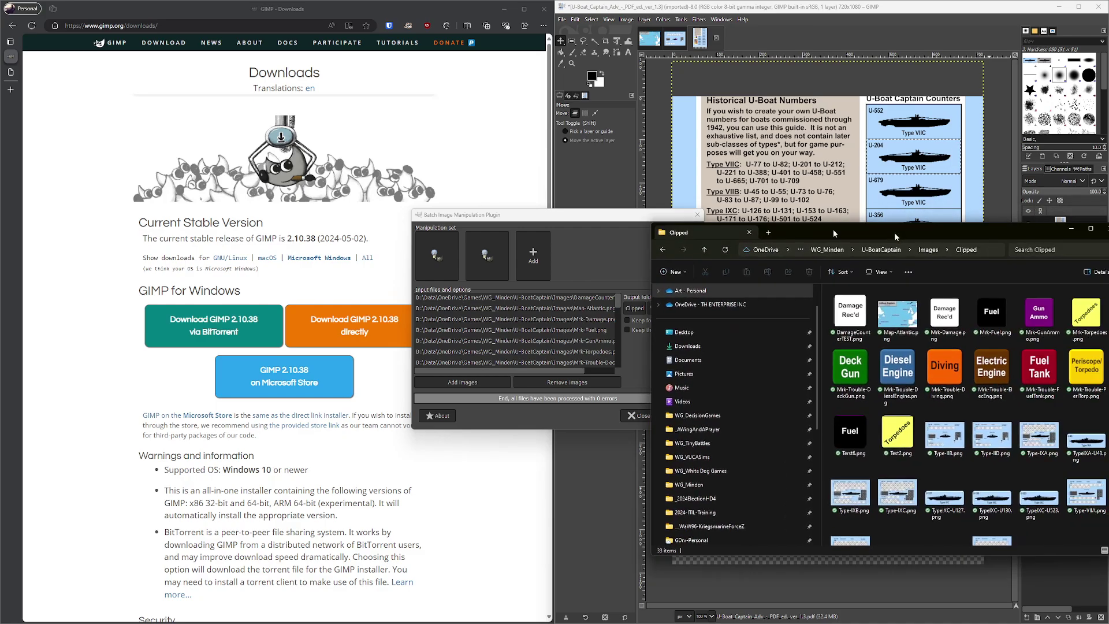
- View the processed images in U-BoatCaptain's Clipped folder one by one, from Mrk-Trouble-DeckGun.png to Type-IXC.png, and close the viewer
{"action": "left_click_drag", "start_coordinate": [890, 220], "coordinate": [638, 221]}
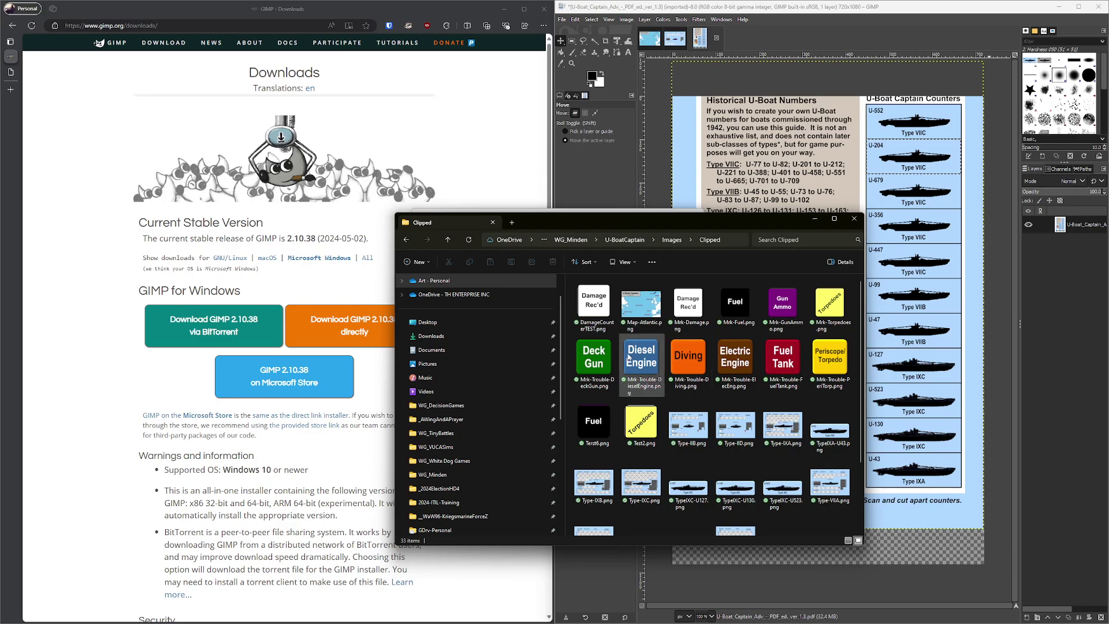
{"action": "left_click", "coordinate": [591, 362]}
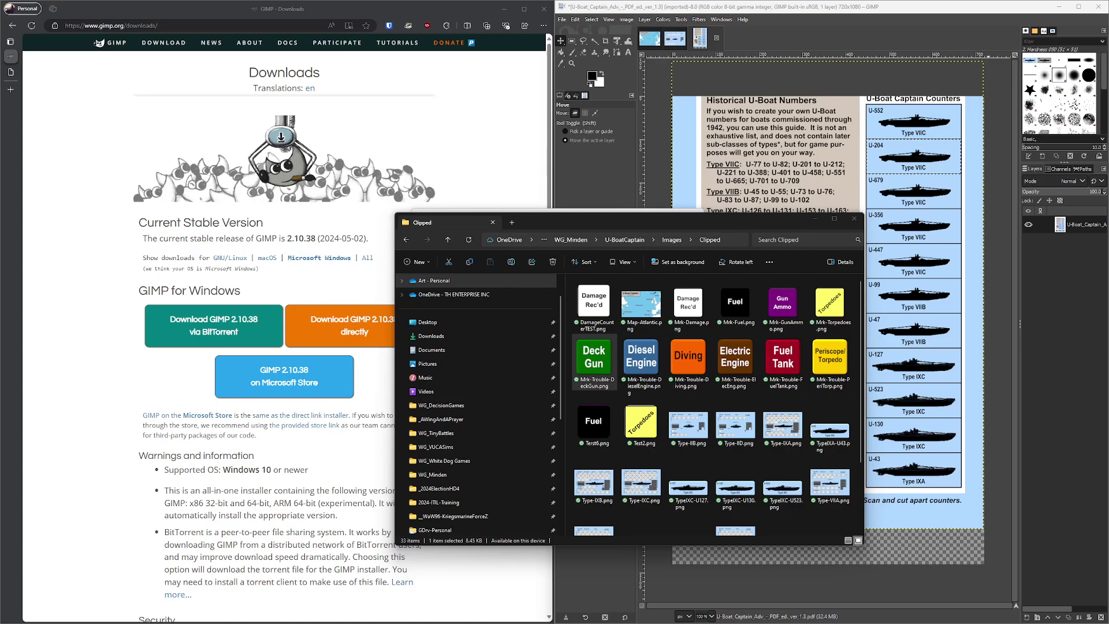
{"action": "double_click", "coordinate": [593, 357]}
{"action": "left_click_drag", "start_coordinate": [701, 95], "coordinate": [510, 106]}
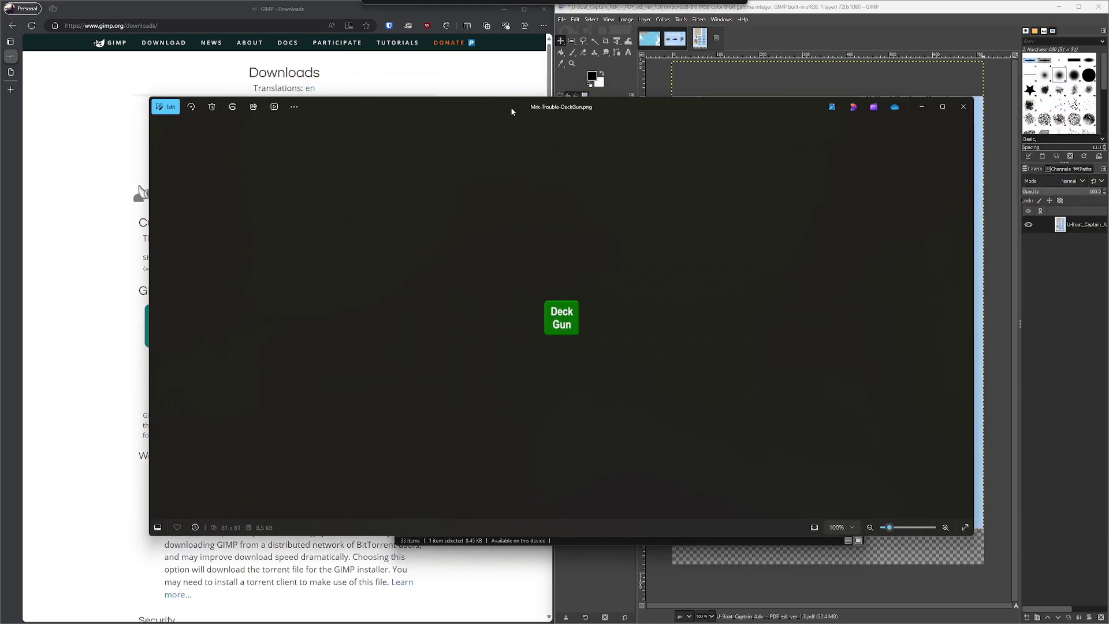
{"action": "key", "text": "Right"}
{"action": "key", "text": "Right"}
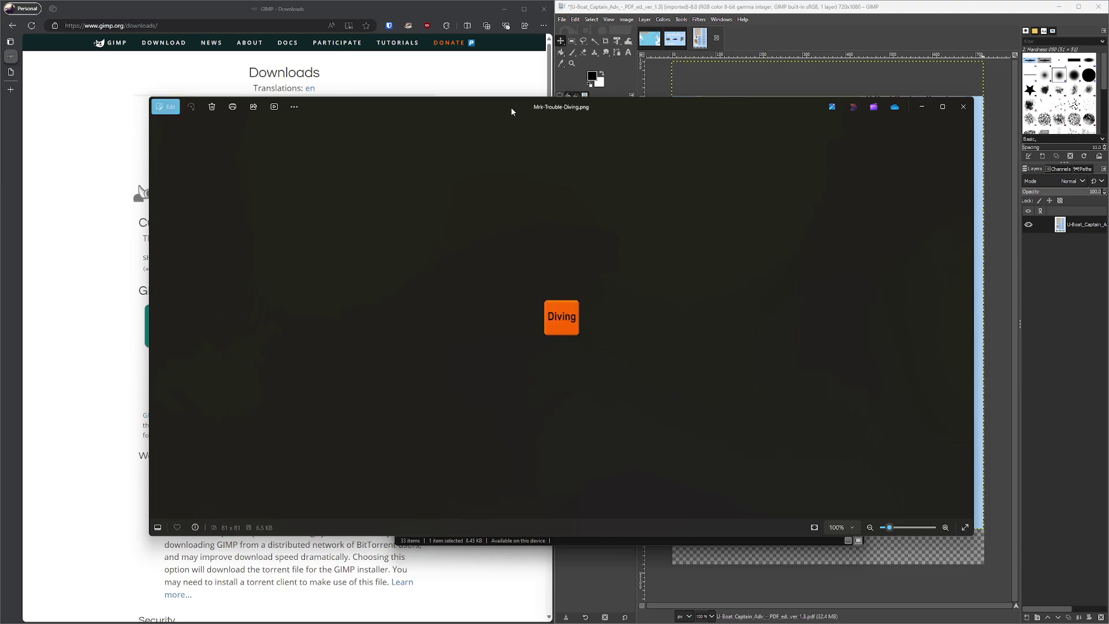
{"action": "key", "text": "Right"}
{"action": "key", "text": "Right"}
{"action": "key", "text": "Right"}
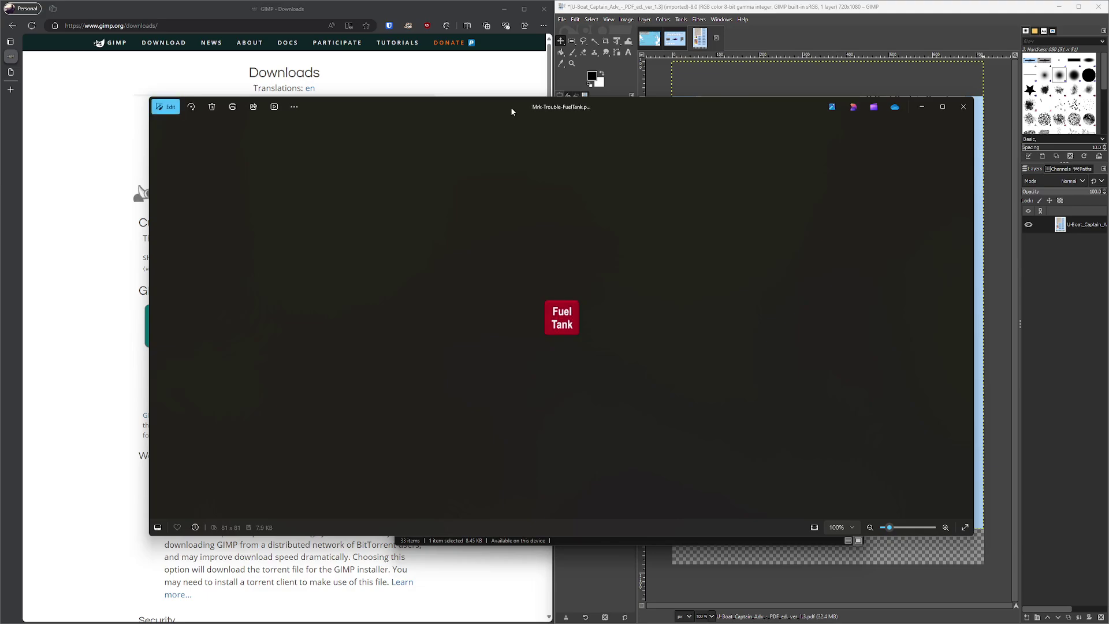
{"action": "key", "text": "Right"}
{"action": "key", "text": "Right"}
{"action": "key", "text": "Right"}
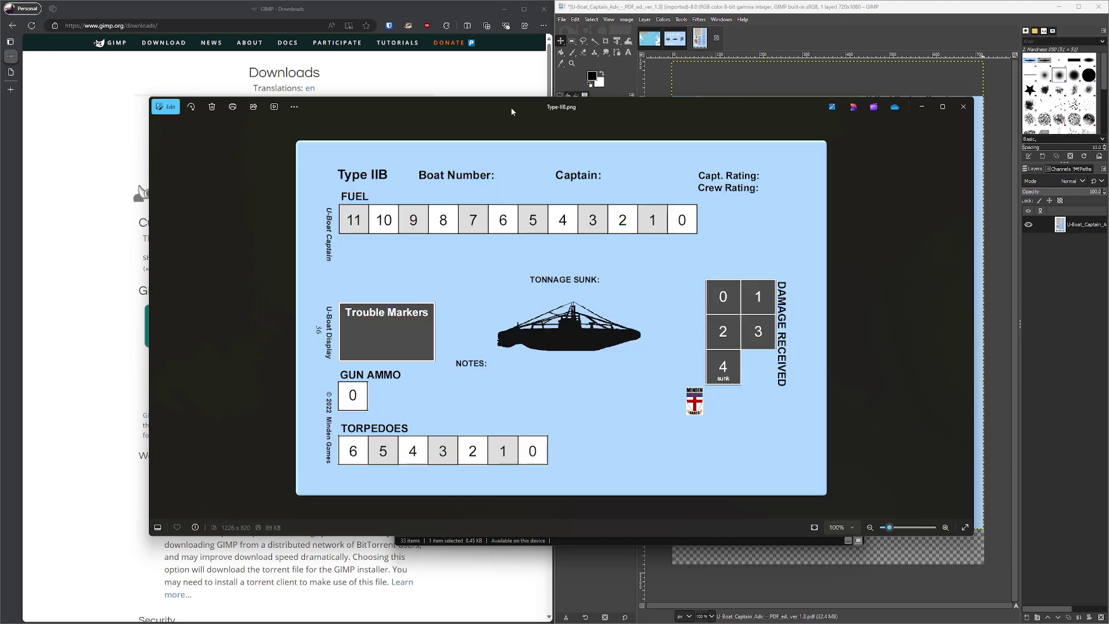
{"action": "key", "text": "Right"}
{"action": "key", "text": "Right"}
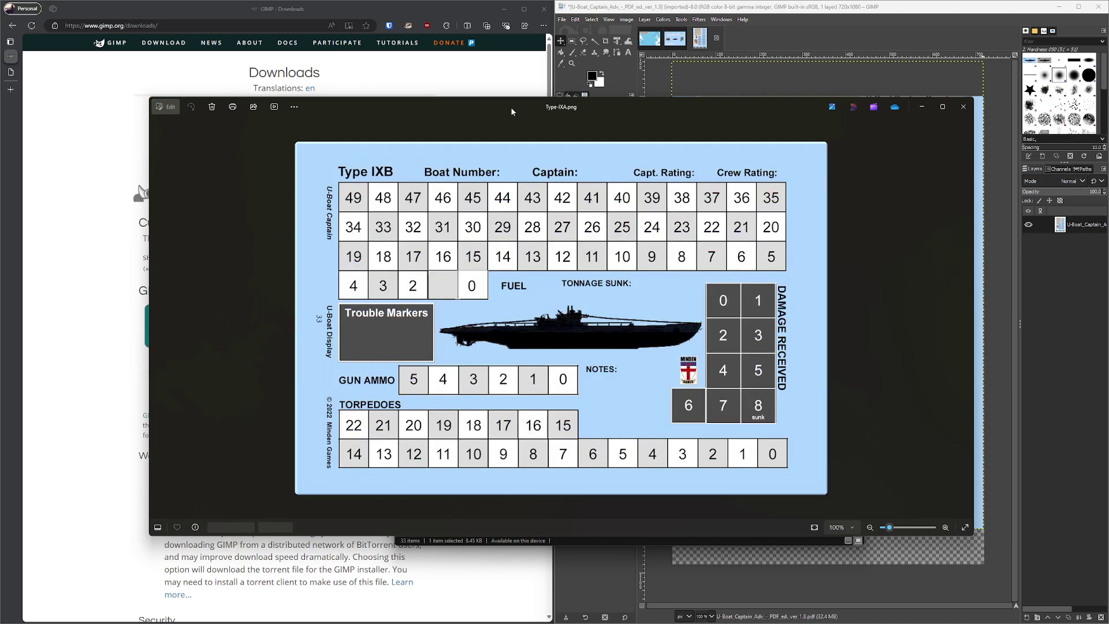
{"action": "key", "text": "Right"}
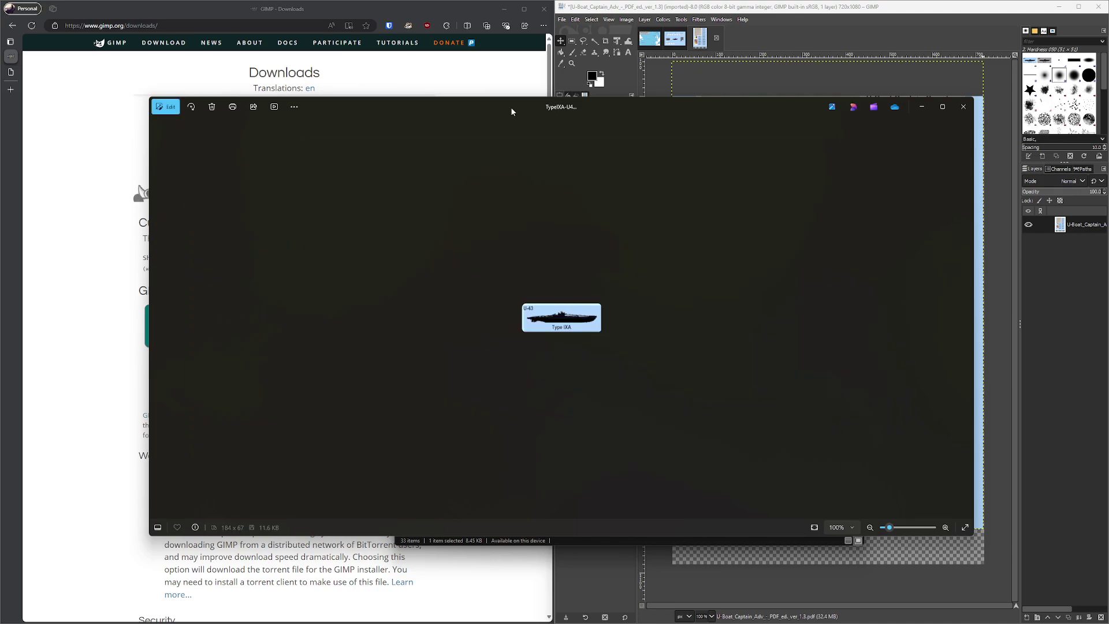
{"action": "key", "text": "Right"}
{"action": "key", "text": "Right"}
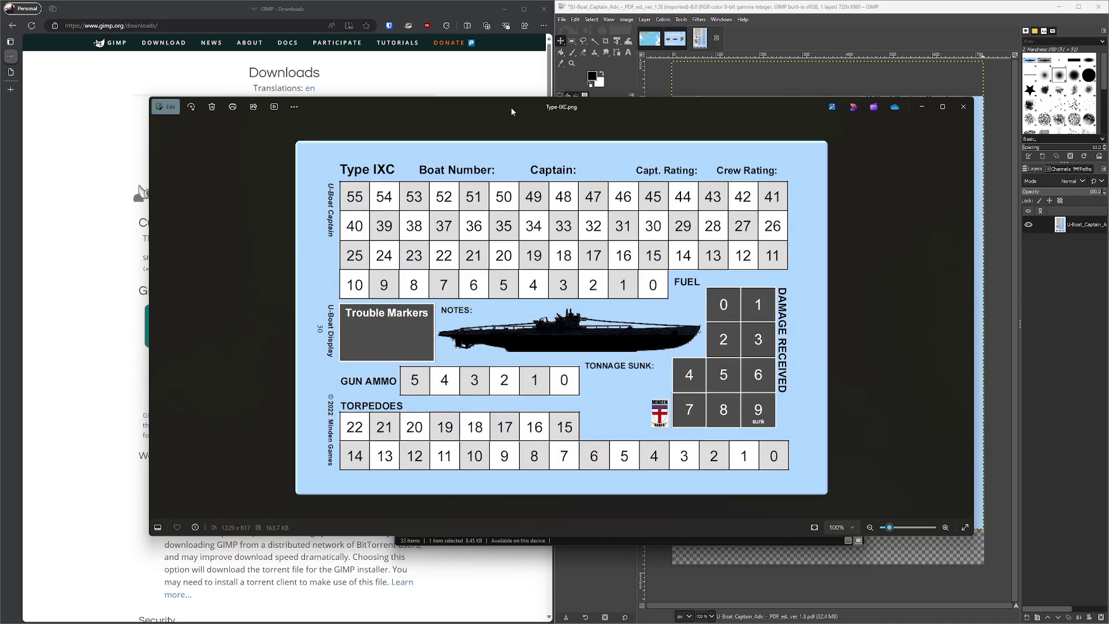
{"action": "left_click", "coordinate": [961, 109]}
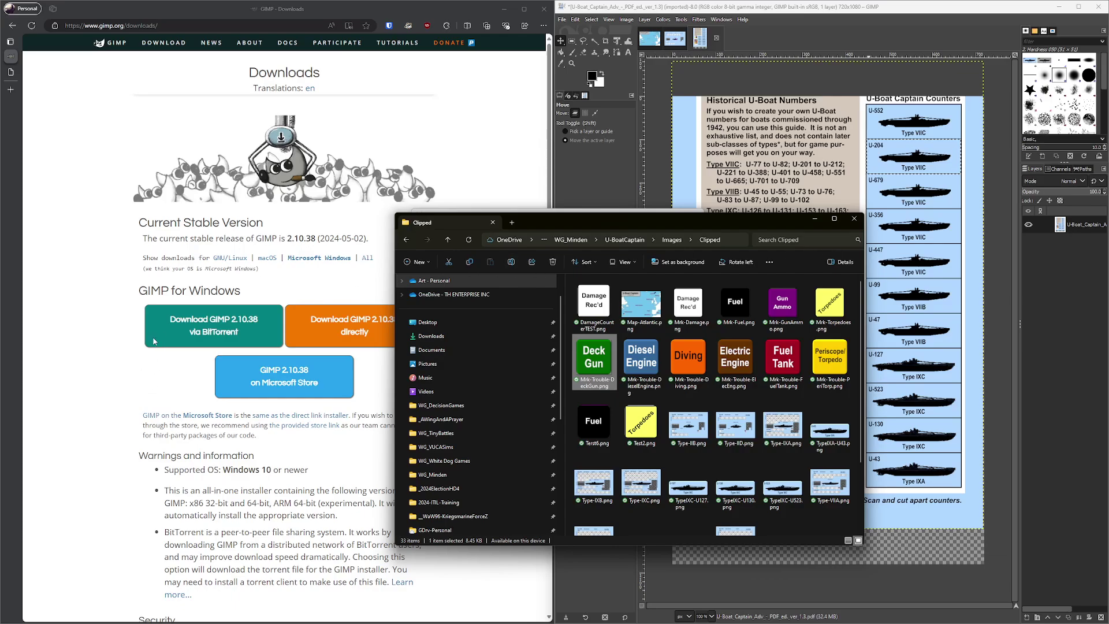
- Look through the thumbnails of all processed files in U-BoatCaptain's Clipped folder
{"action": "mouse_move", "coordinate": [9, 74]}
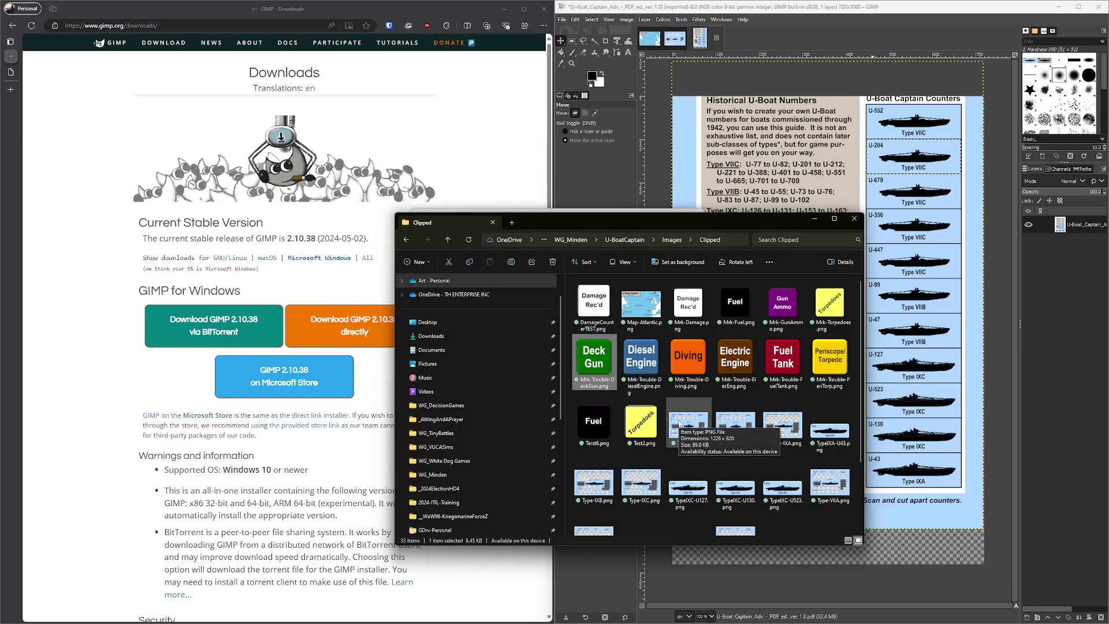
{"action": "scroll", "coordinate": [728, 445], "scroll_direction": "down", "scroll_amount": 2}
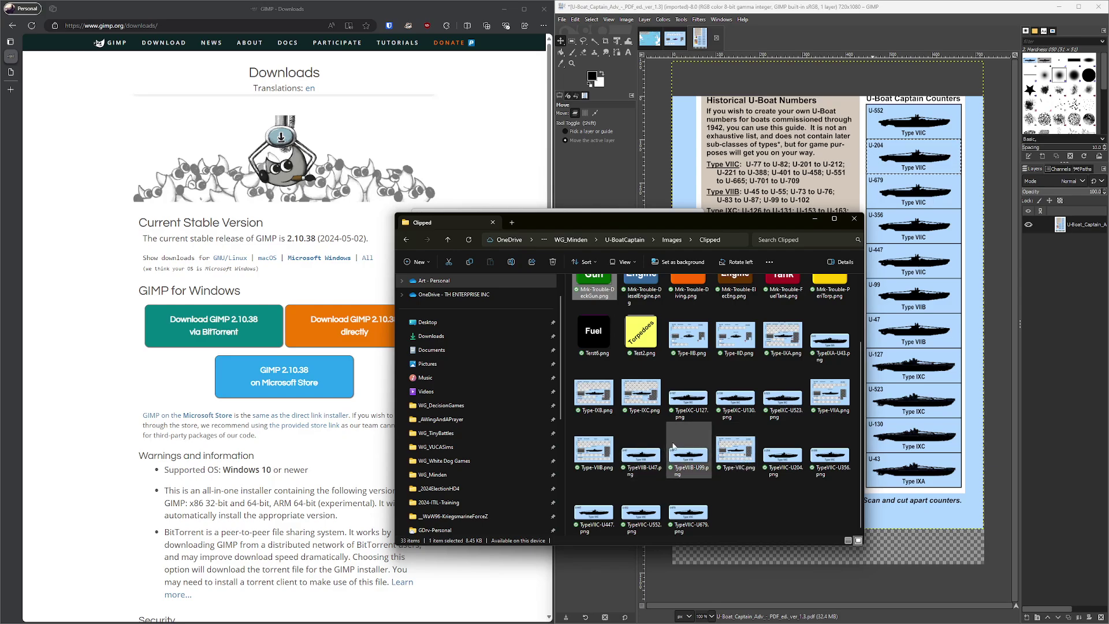
{"action": "scroll", "coordinate": [673, 445], "scroll_direction": "up", "scroll_amount": 2}
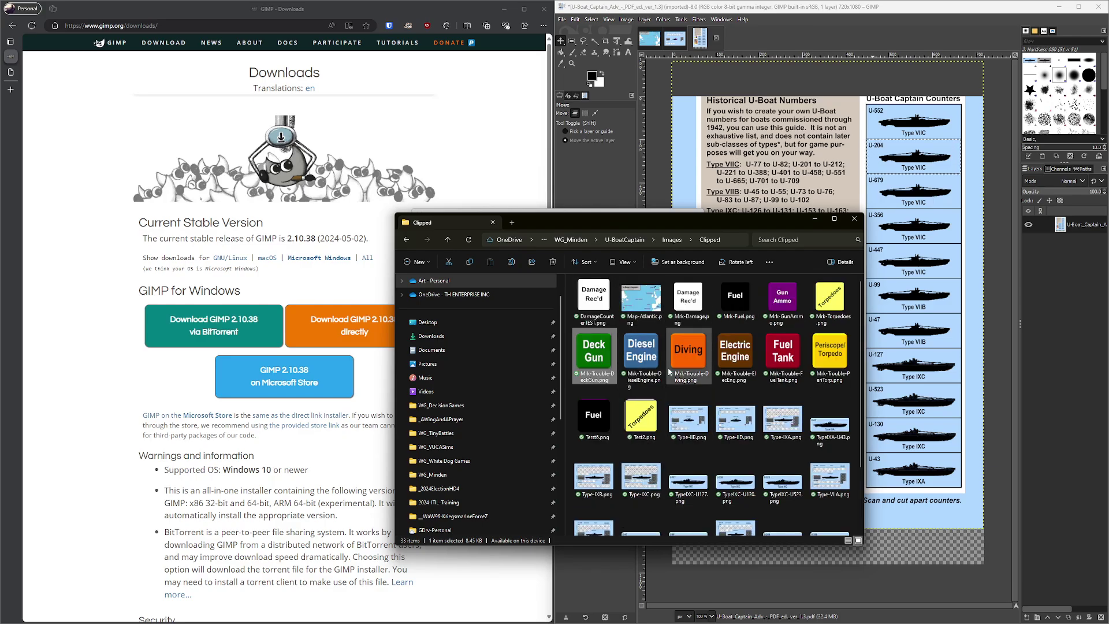